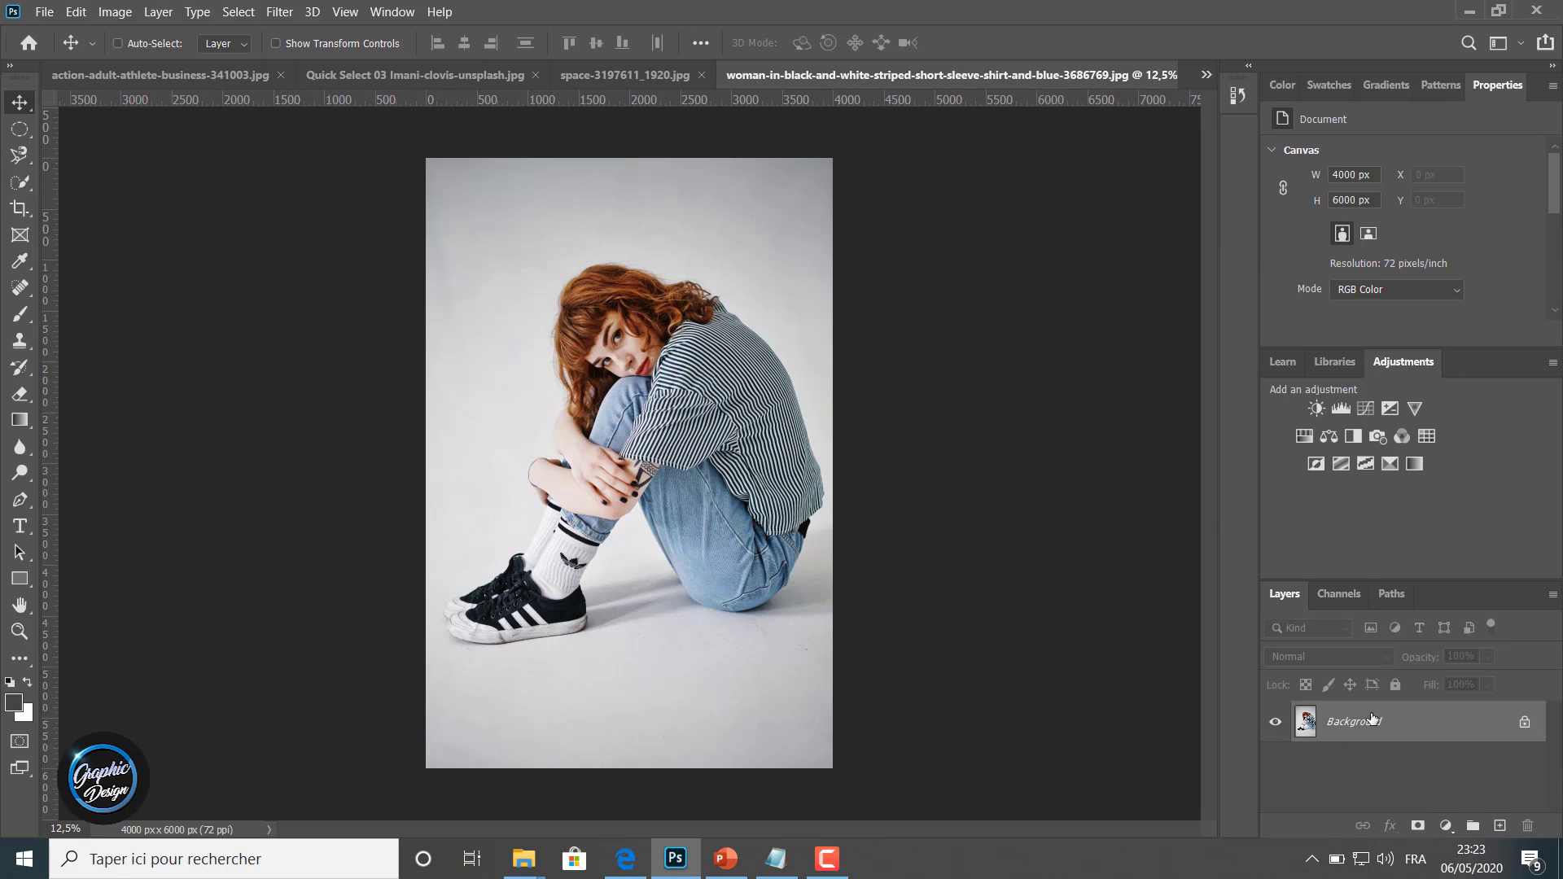
Convert the locked Background into an editable layer.
double_click(1373, 718)
left_click(966, 243)
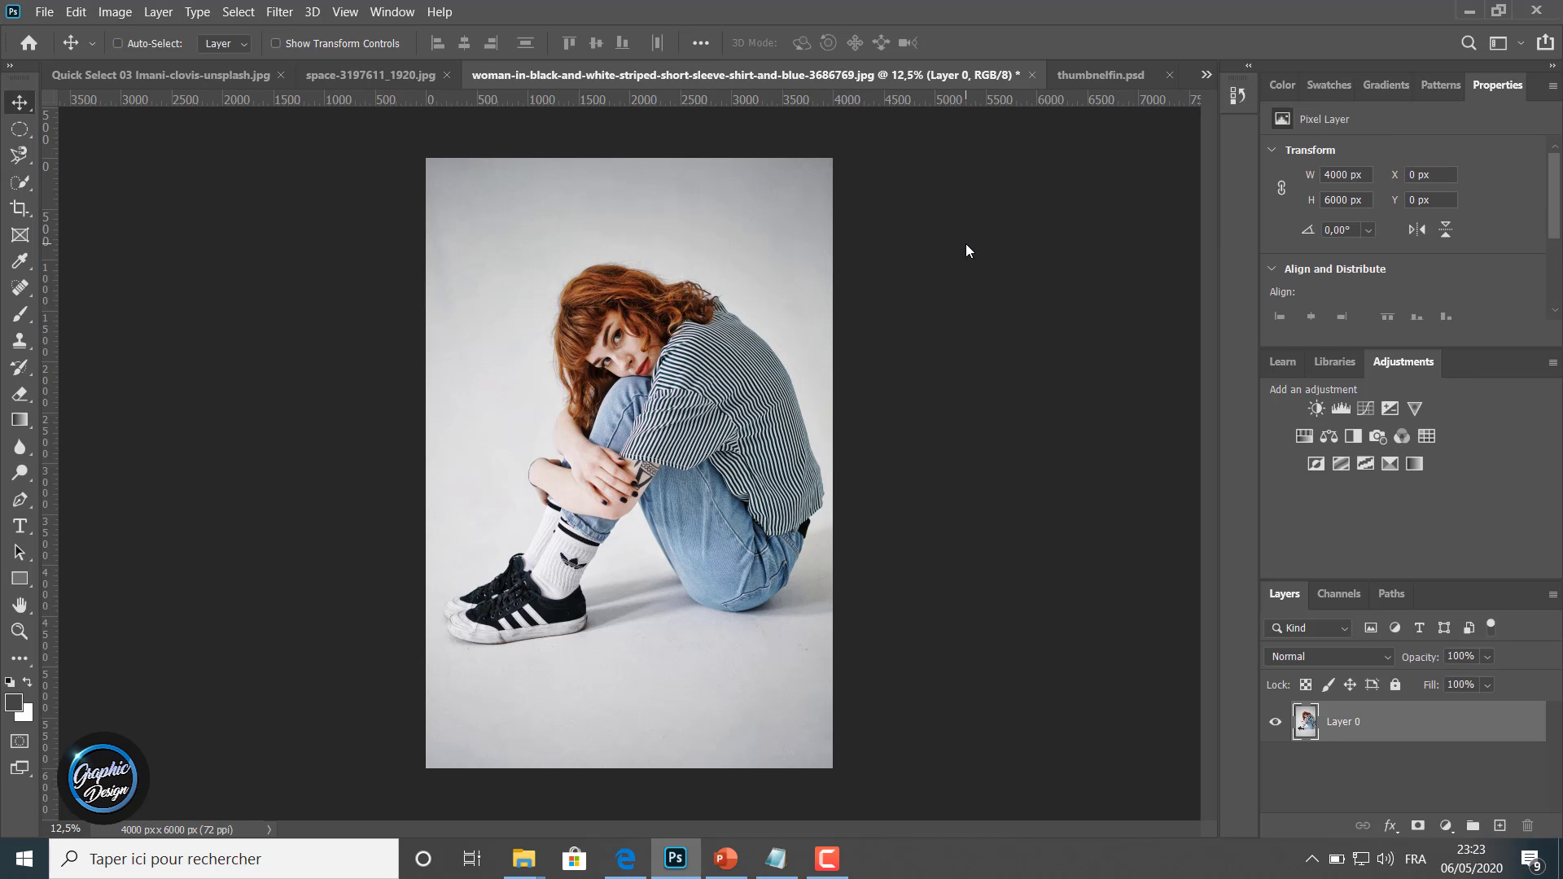
Set up the Quick Selection tool to add to the selection, with 24% hardness and a 348 px brush.
left_click(20, 631)
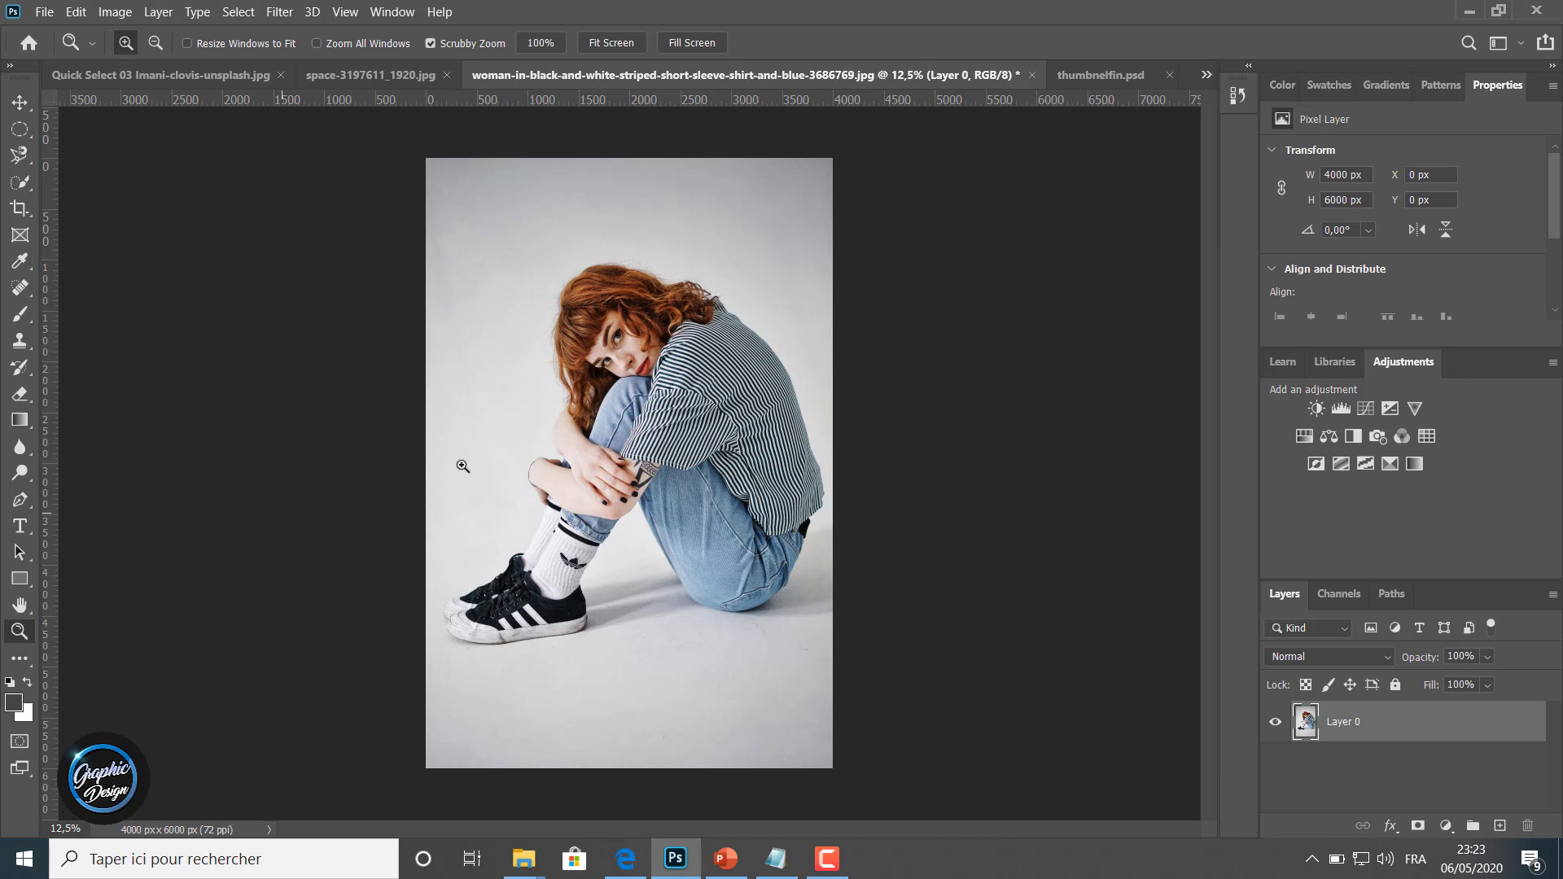
left_click(519, 455)
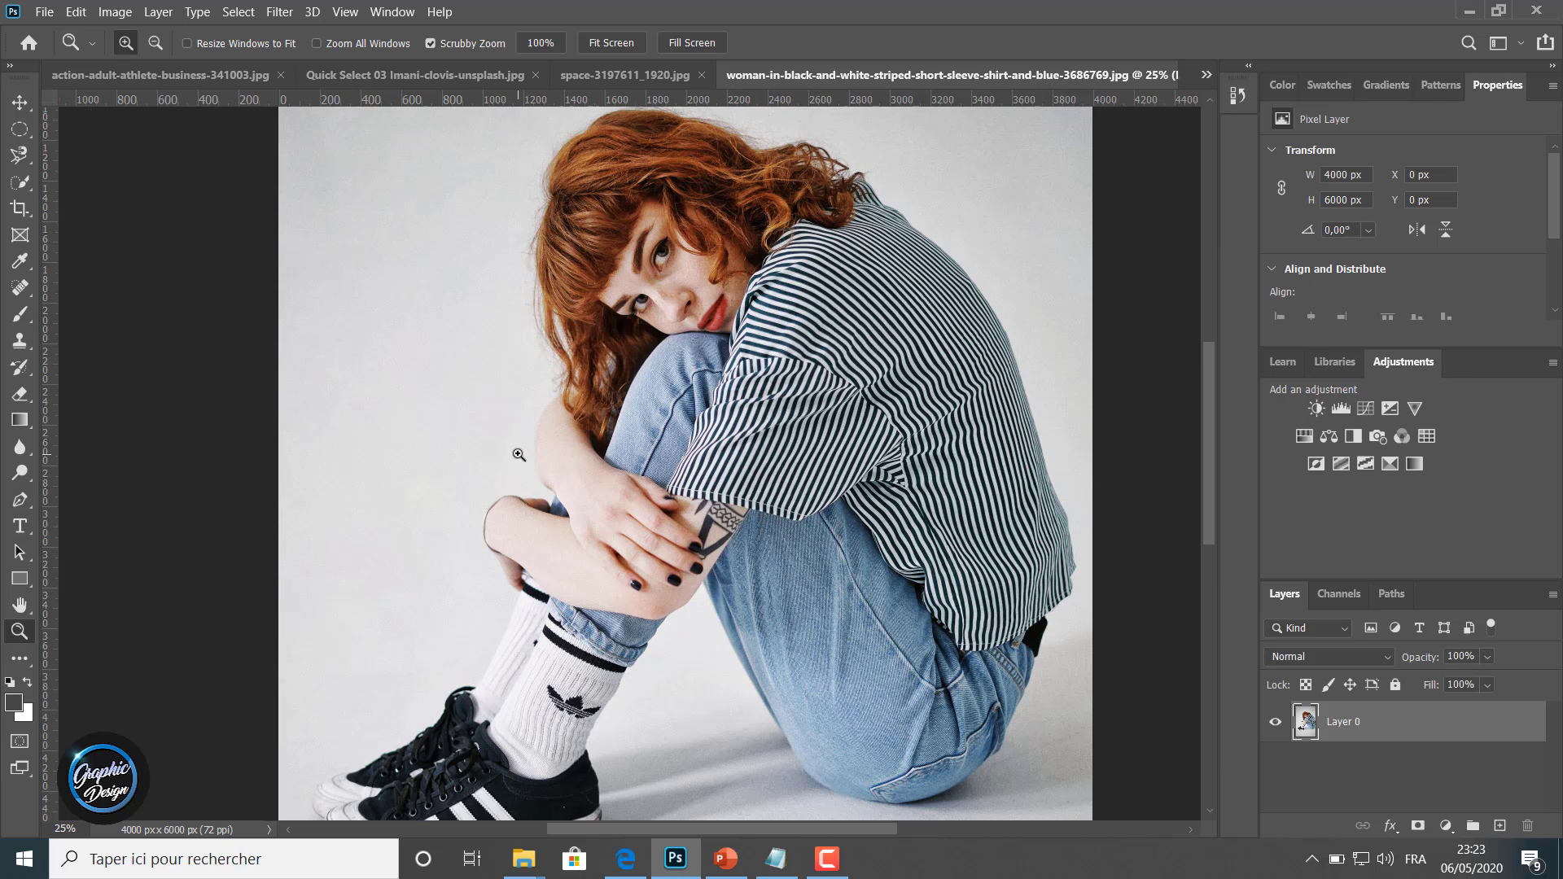
left_click(458, 403)
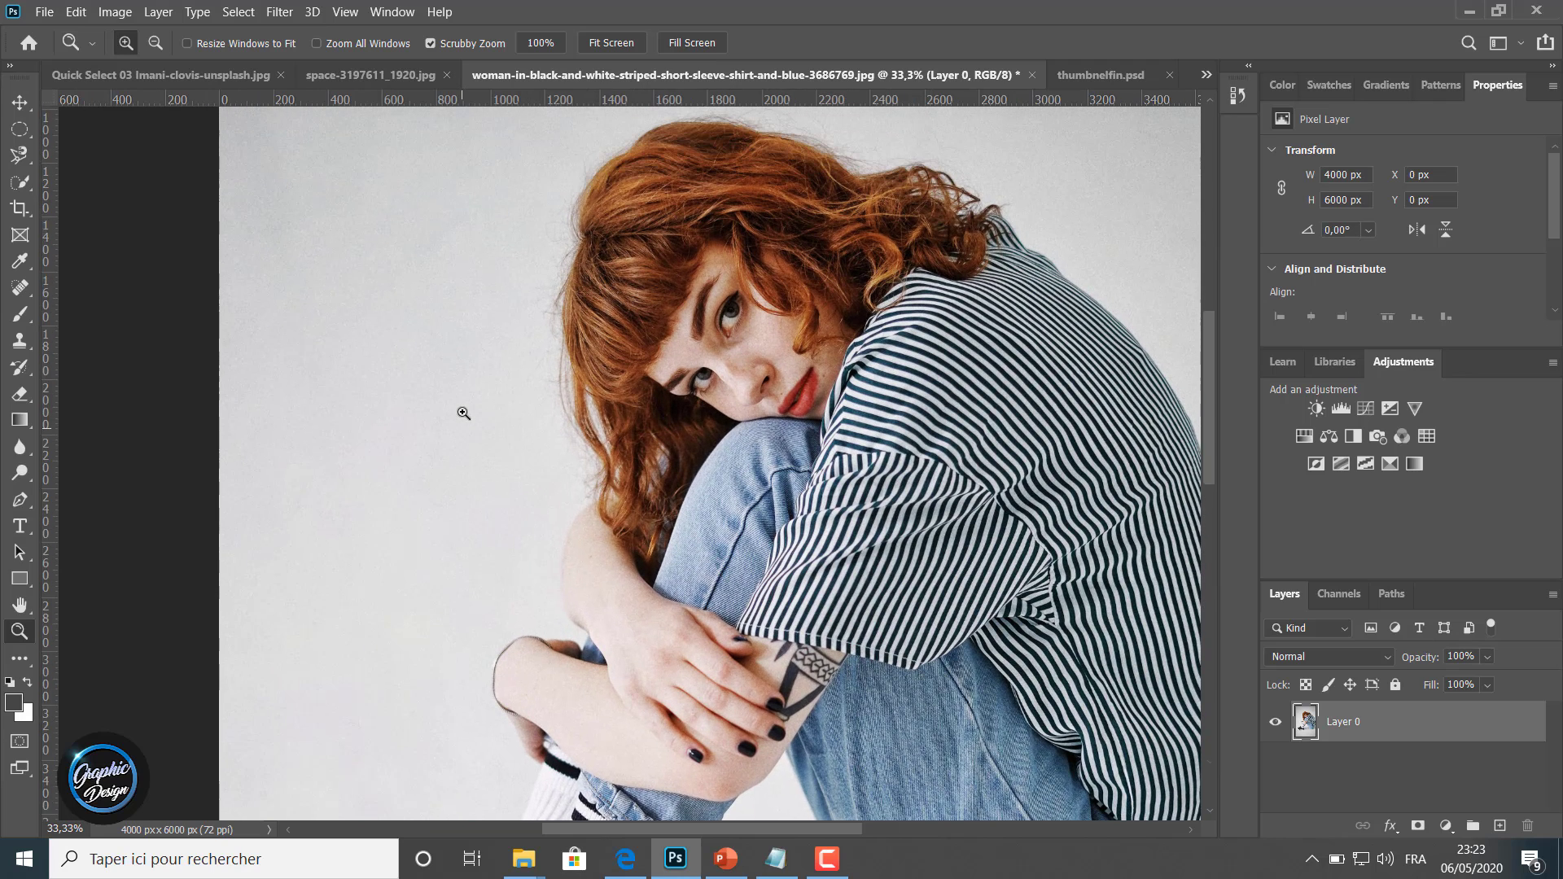
scroll(464, 414, "up", 2)
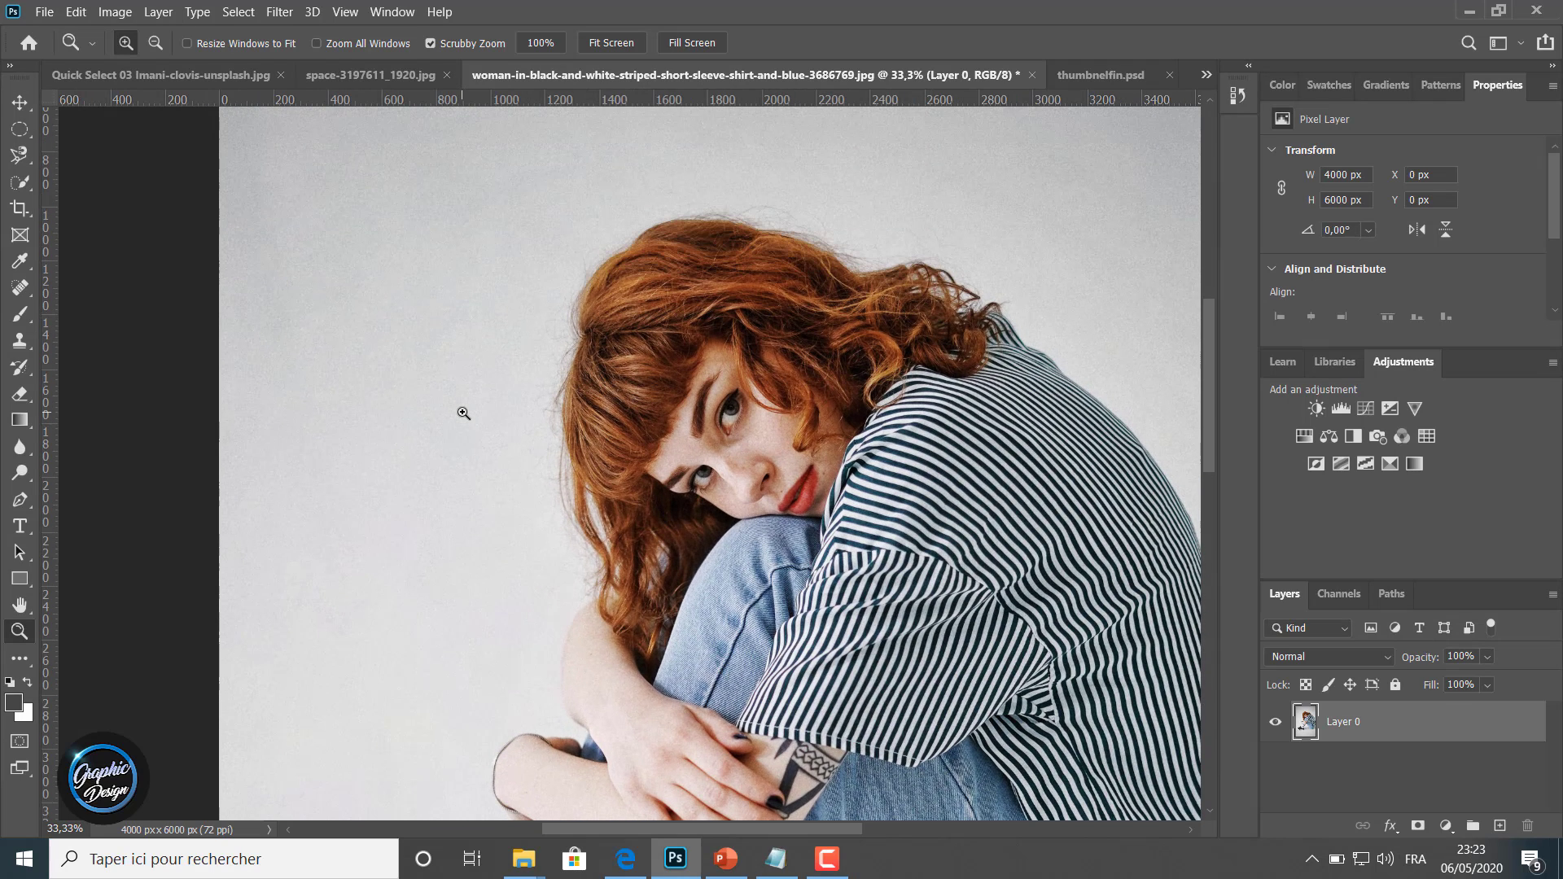
left_click(21, 183)
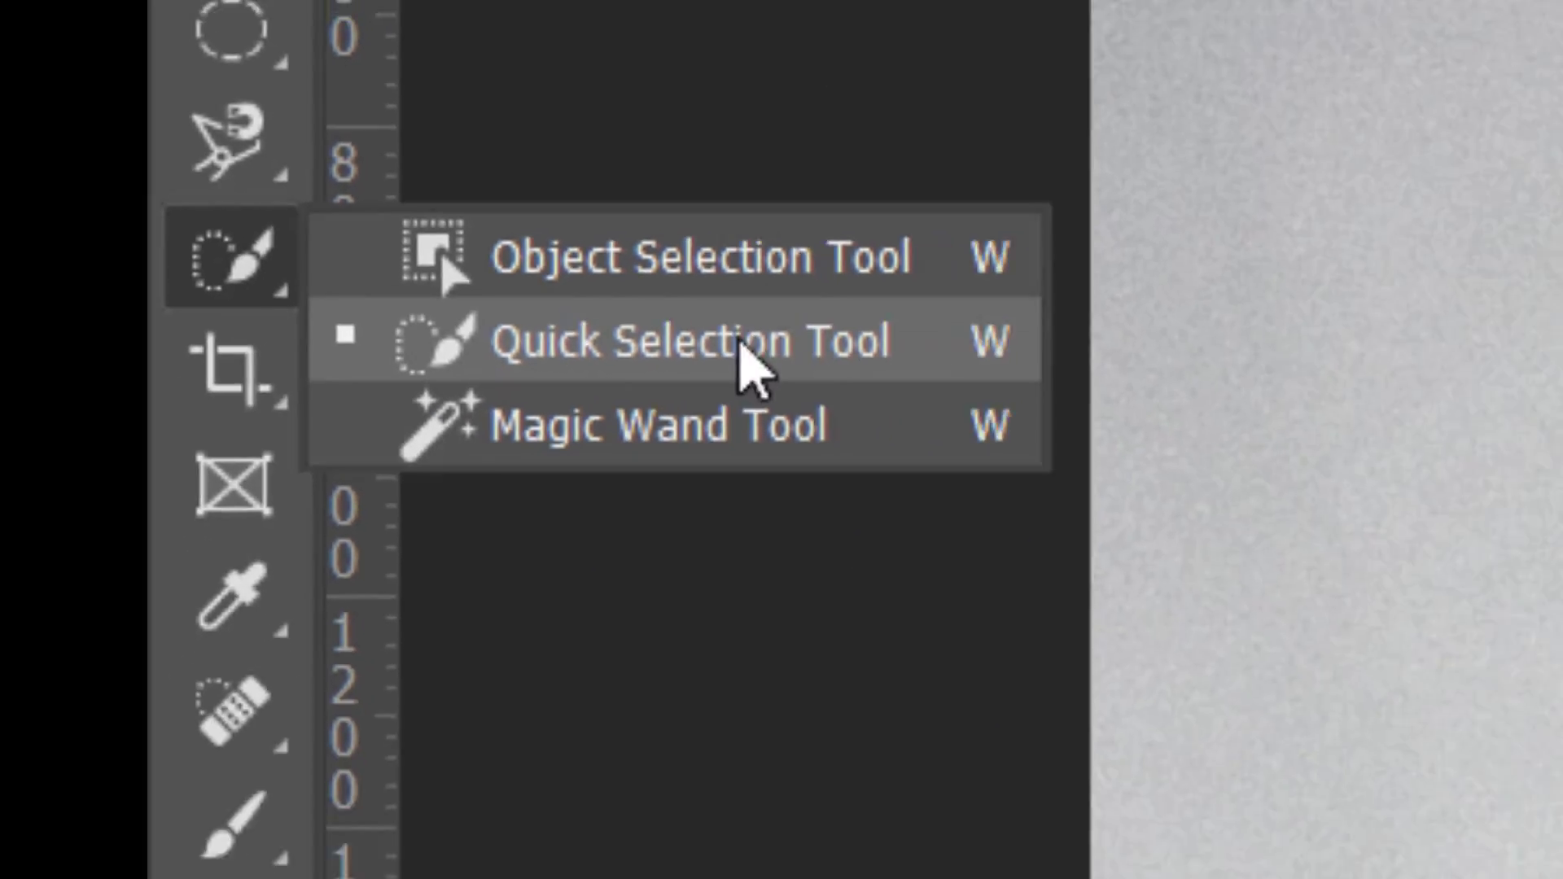
left_click(1203, 423)
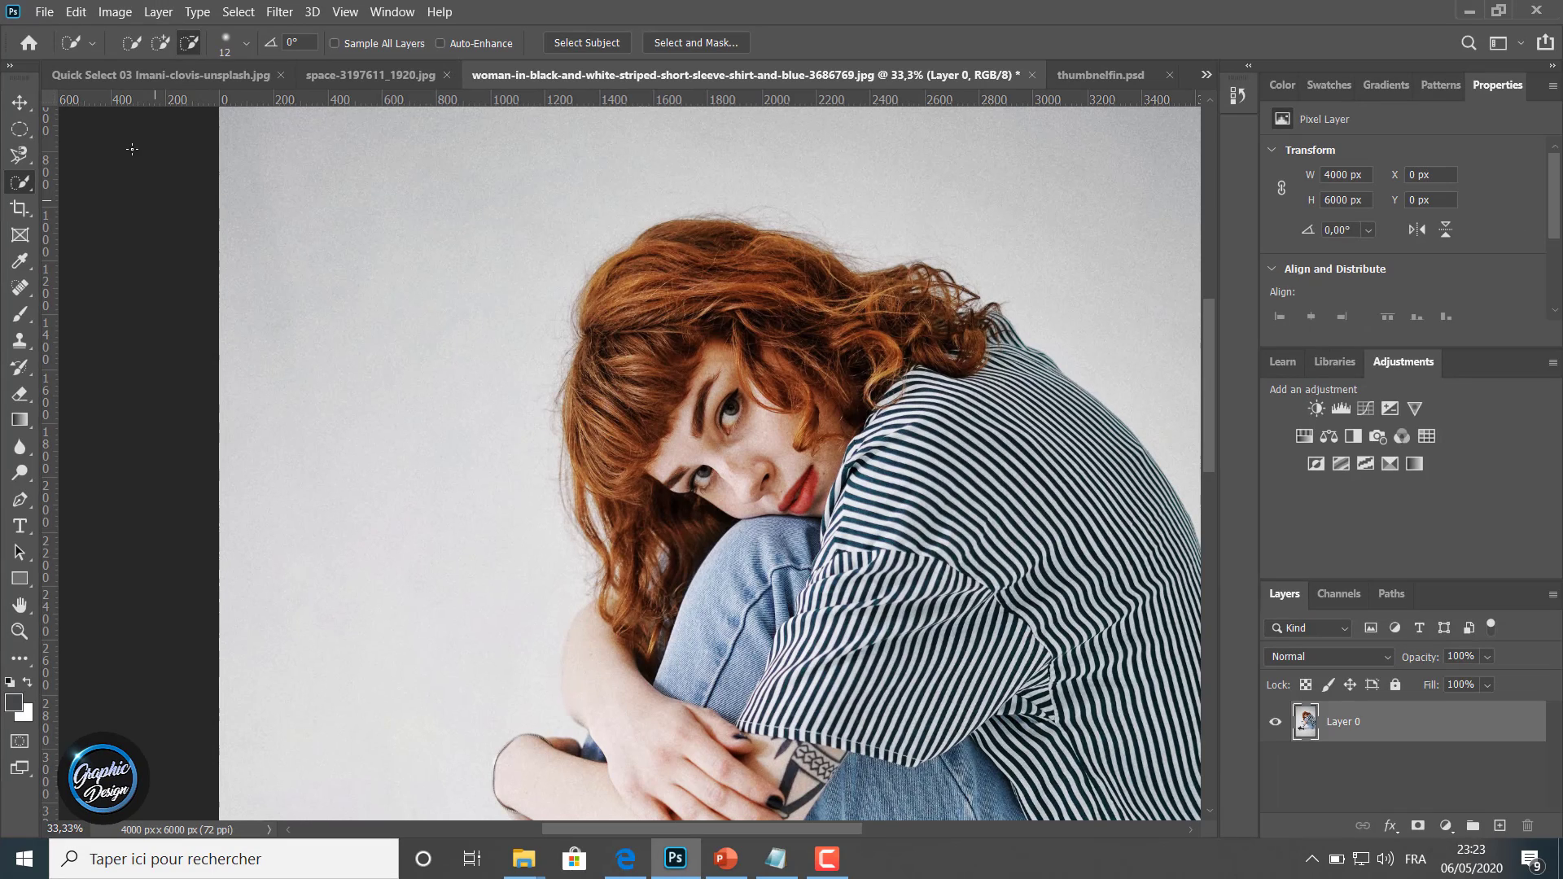
left_click(164, 40)
left_click(246, 46)
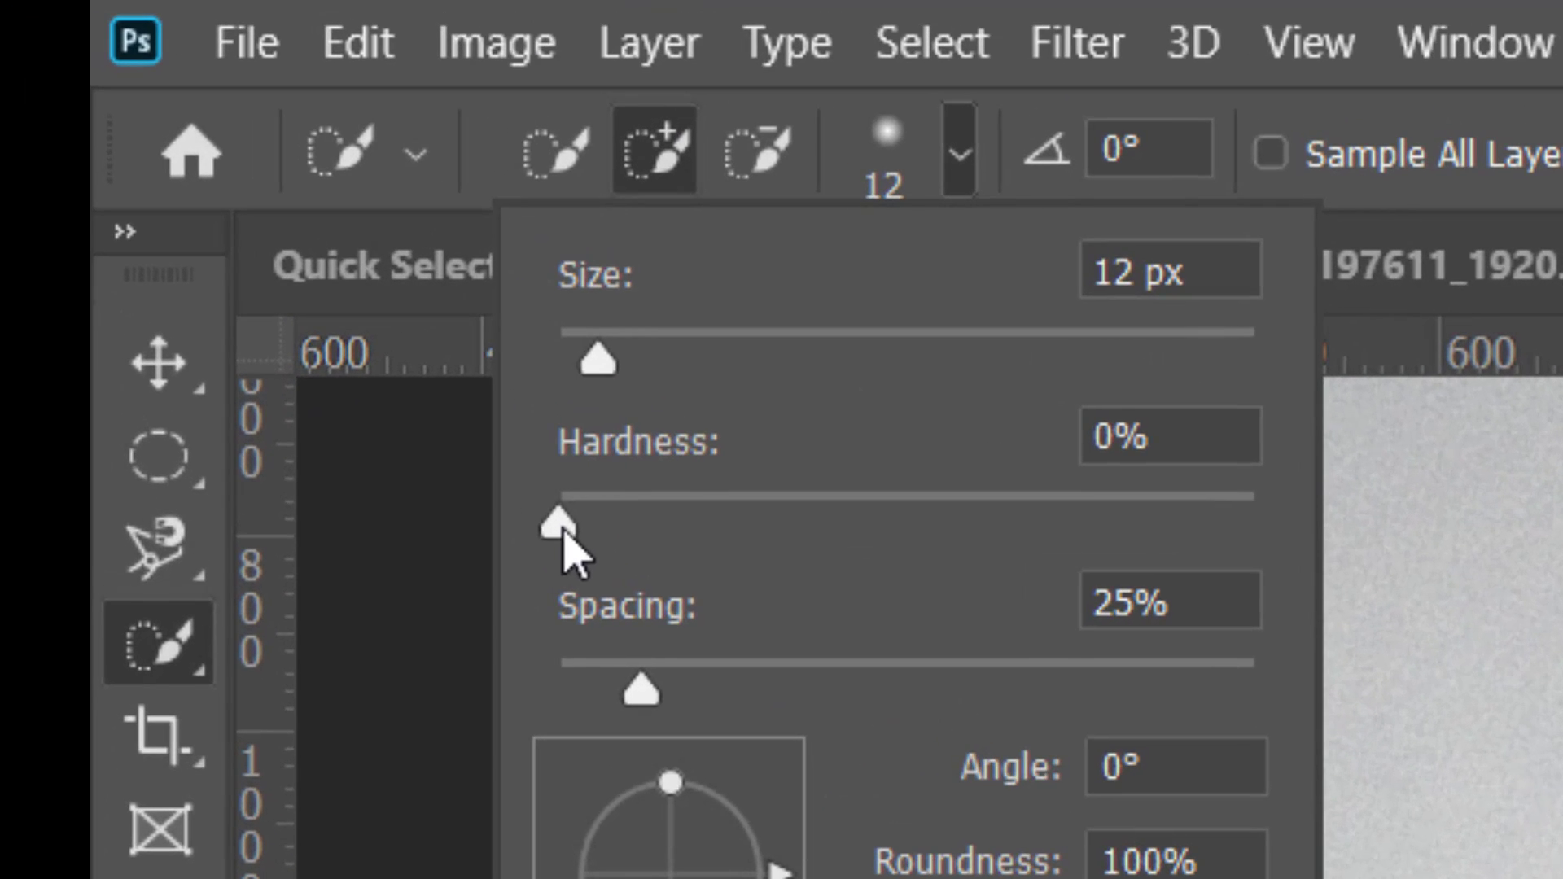
left_click_drag(132, 148, 148, 148)
left_click_drag(616, 525, 730, 526)
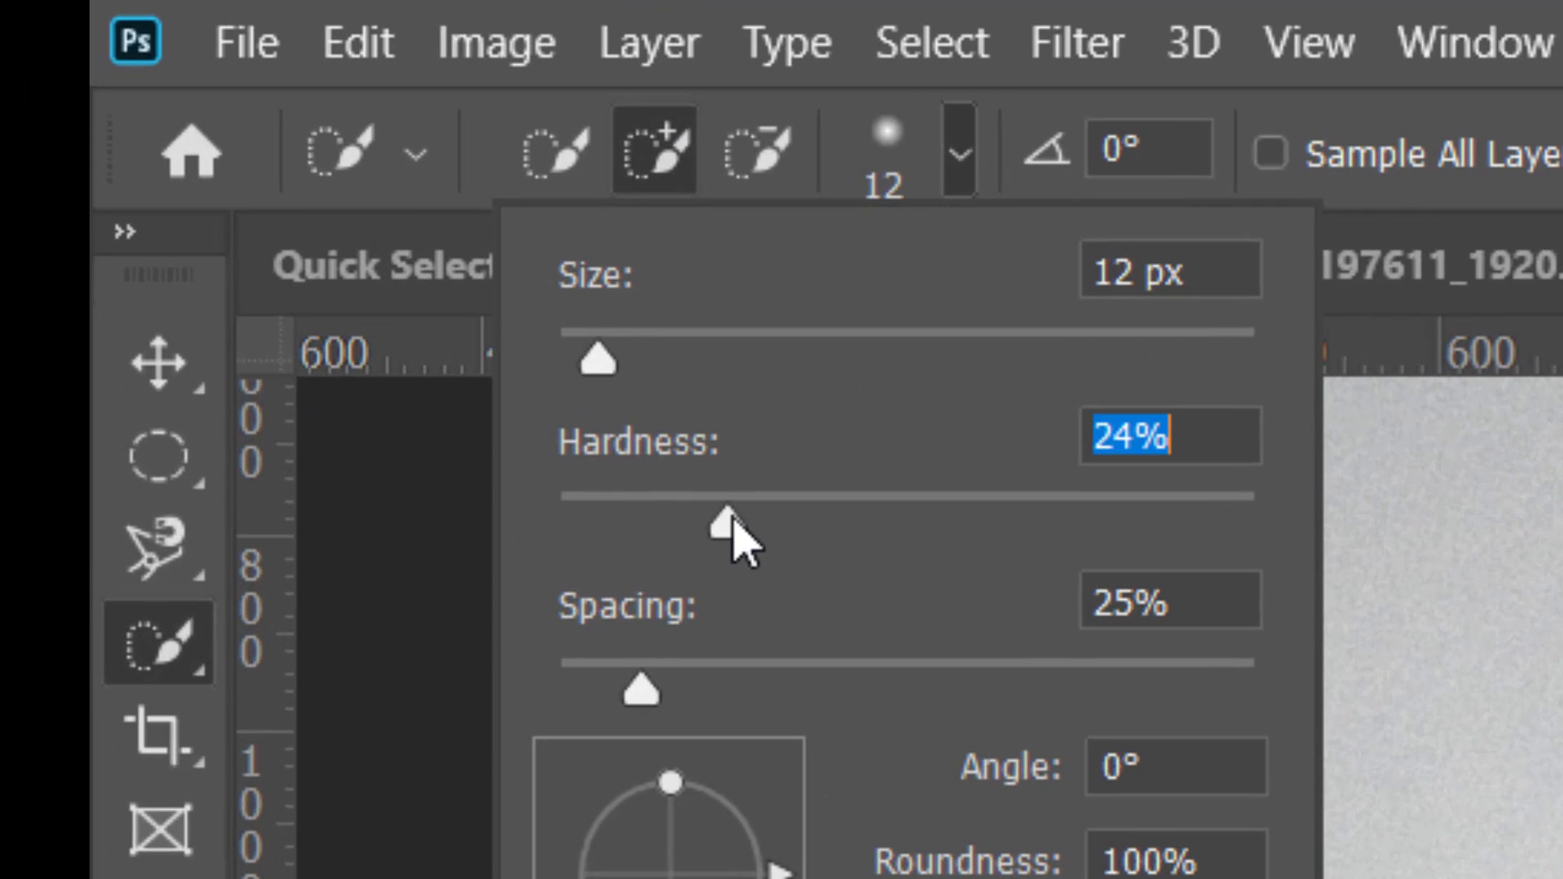
mouse_move(607, 368)
left_mouse_down()
mouse_move(757, 377)
mouse_move(741, 383)
left_mouse_up()
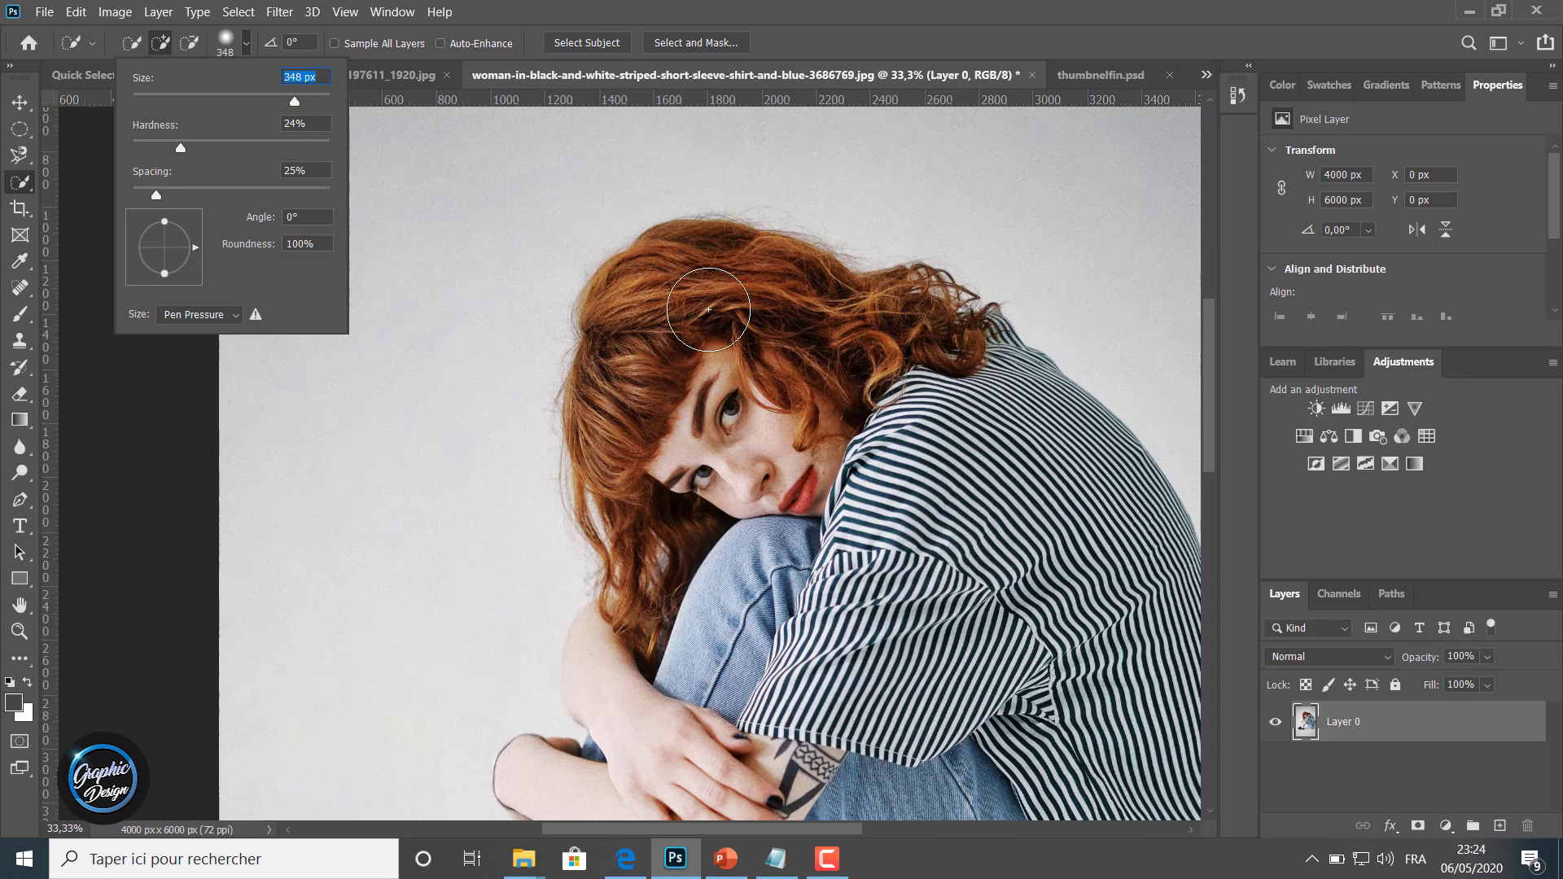
Select the hair on the crown of the head and over the shoulder with the Quick Selection brush.
left_click(706, 306)
left_click(688, 280)
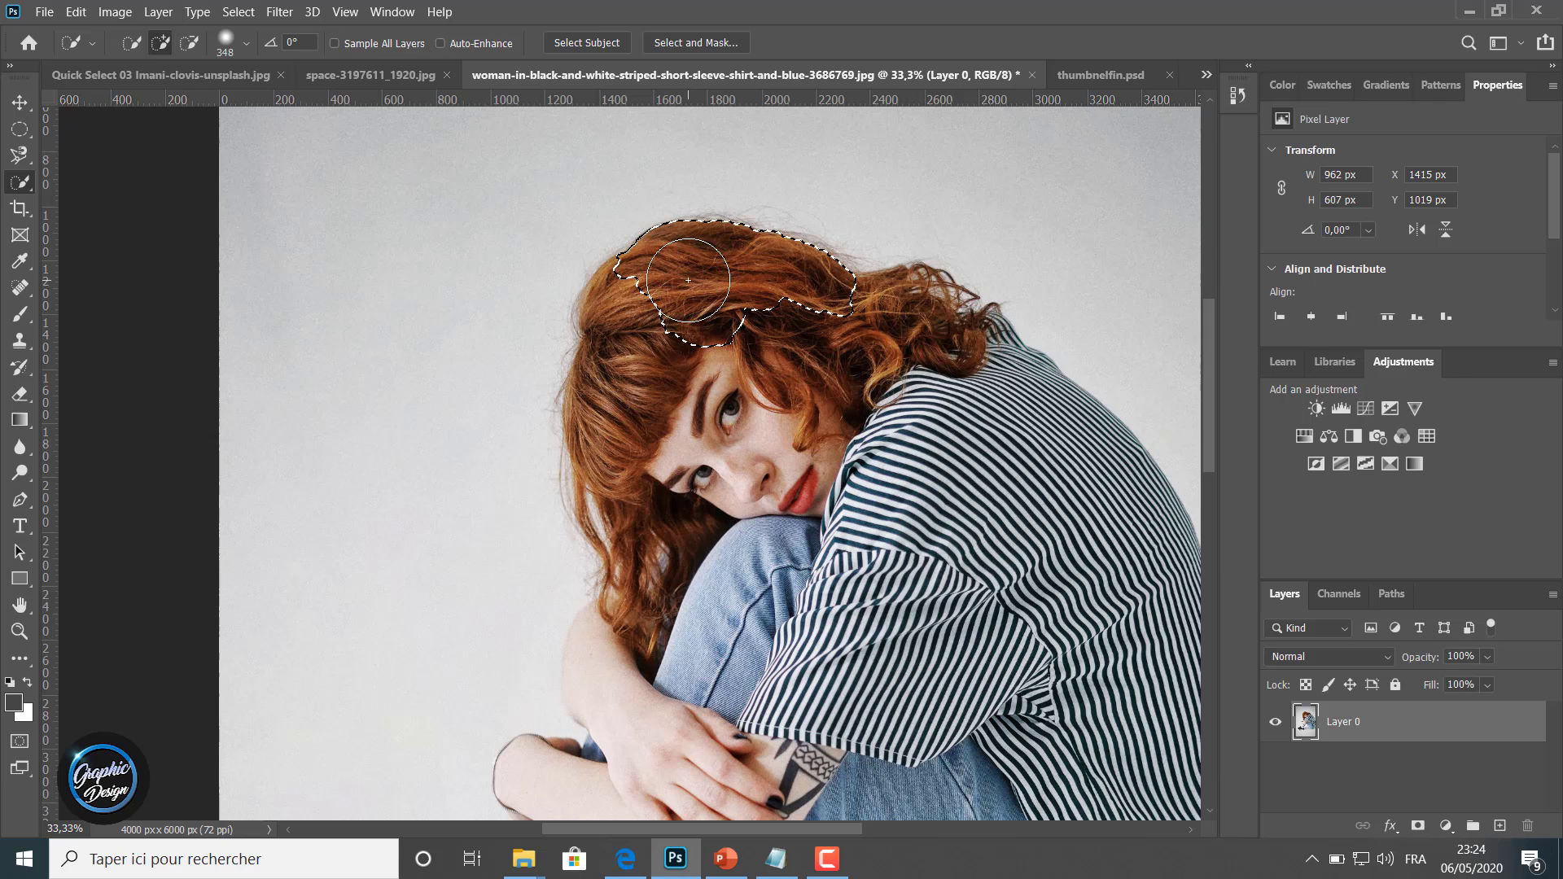
left_click(842, 331)
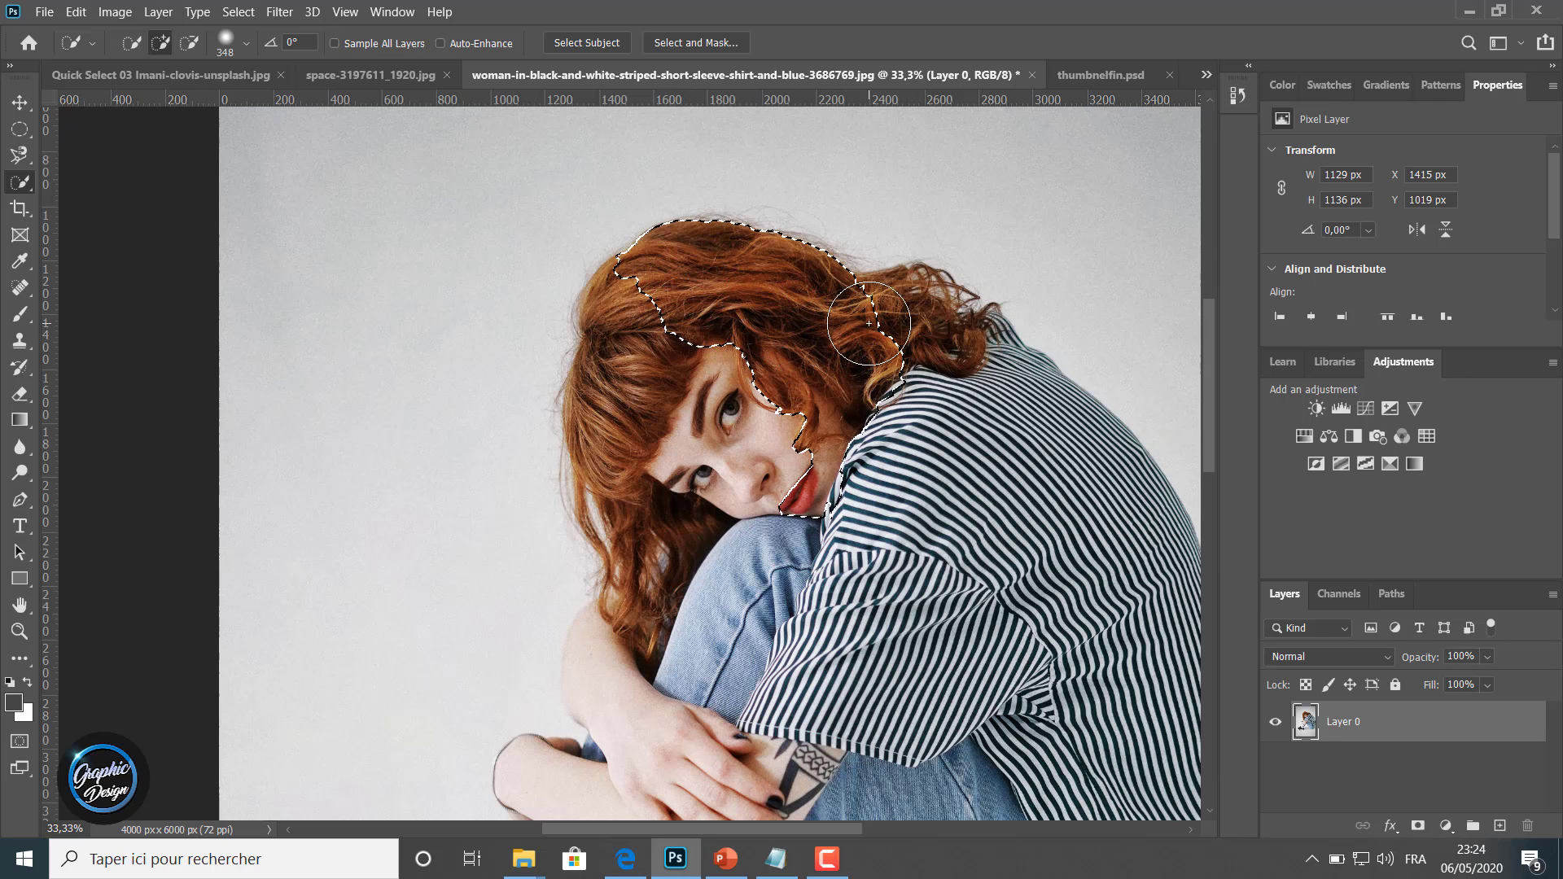
left_click(868, 324)
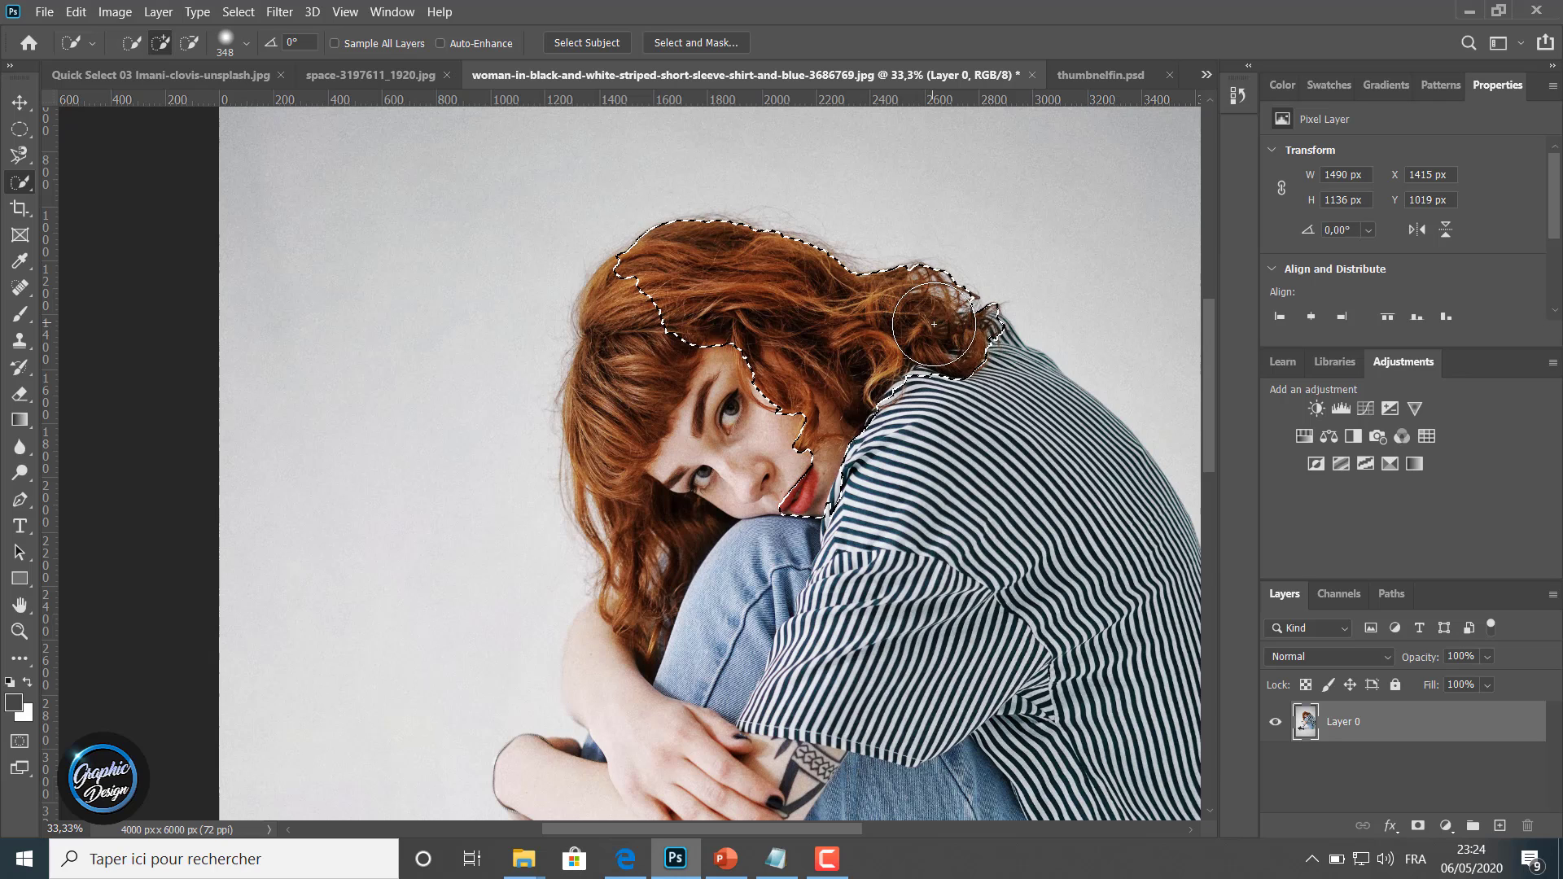
Add the face, the fringe, the hair hanging beside the knee and part of the shirt shoulder to the selection.
left_click(905, 427)
left_click(705, 449)
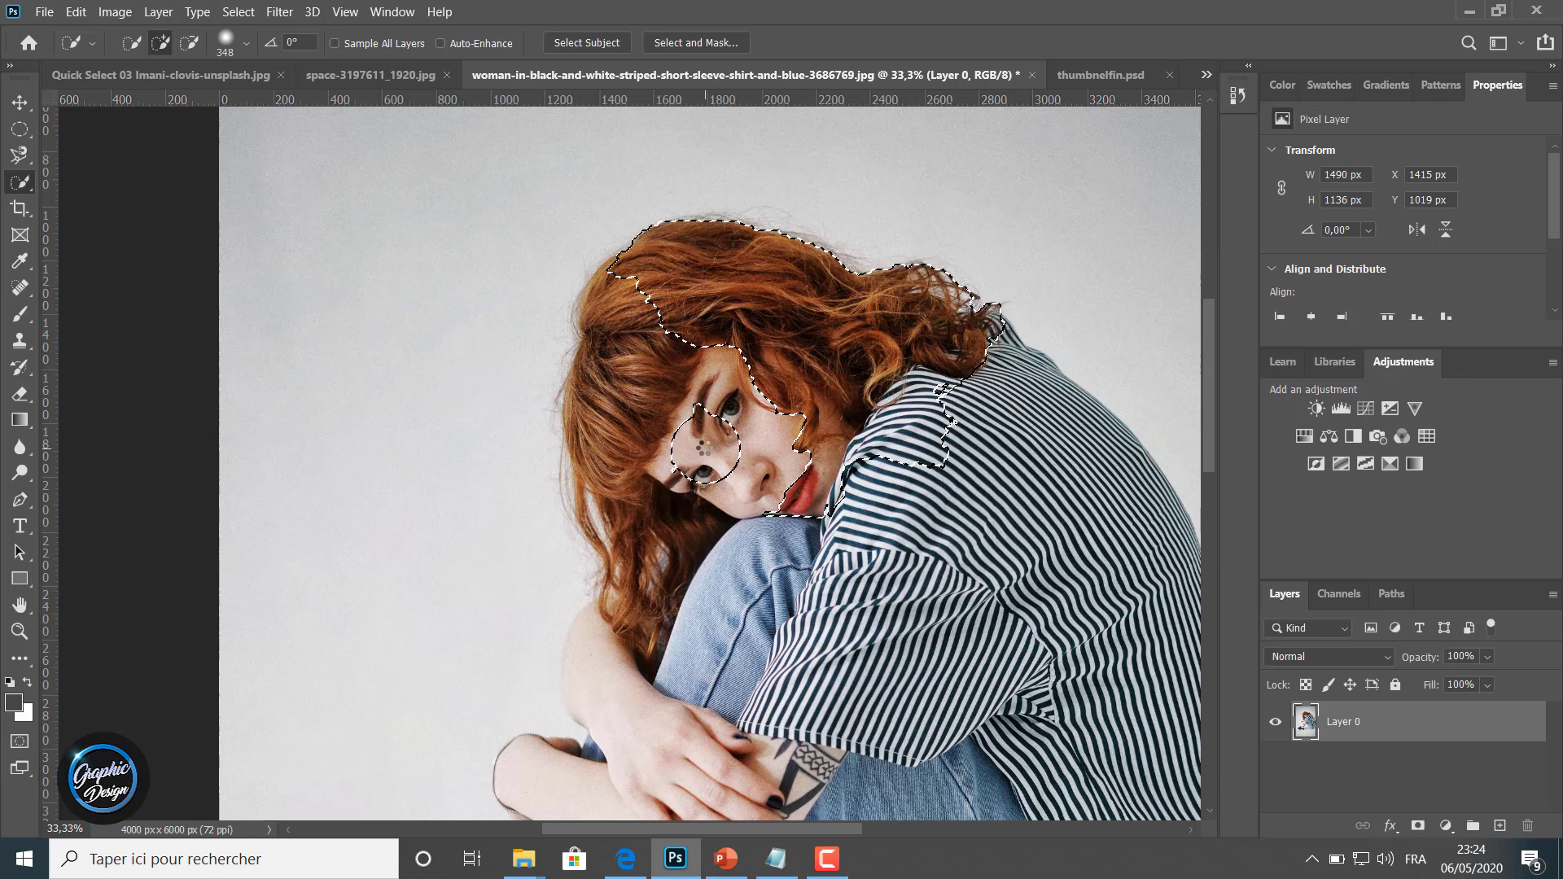
left_click(648, 448)
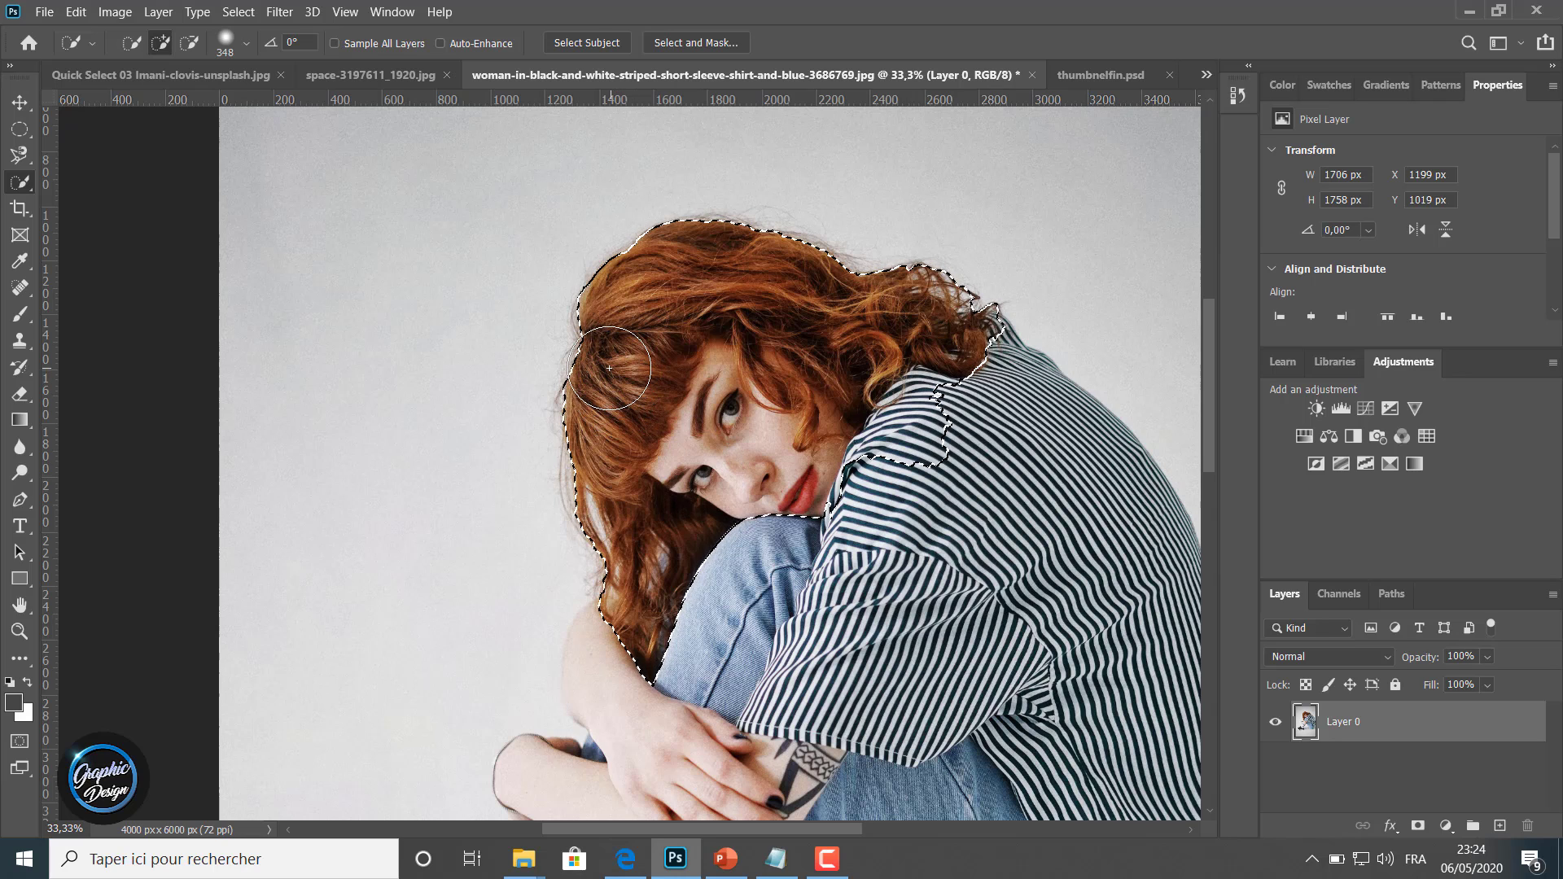
left_click(607, 369)
left_click(607, 368)
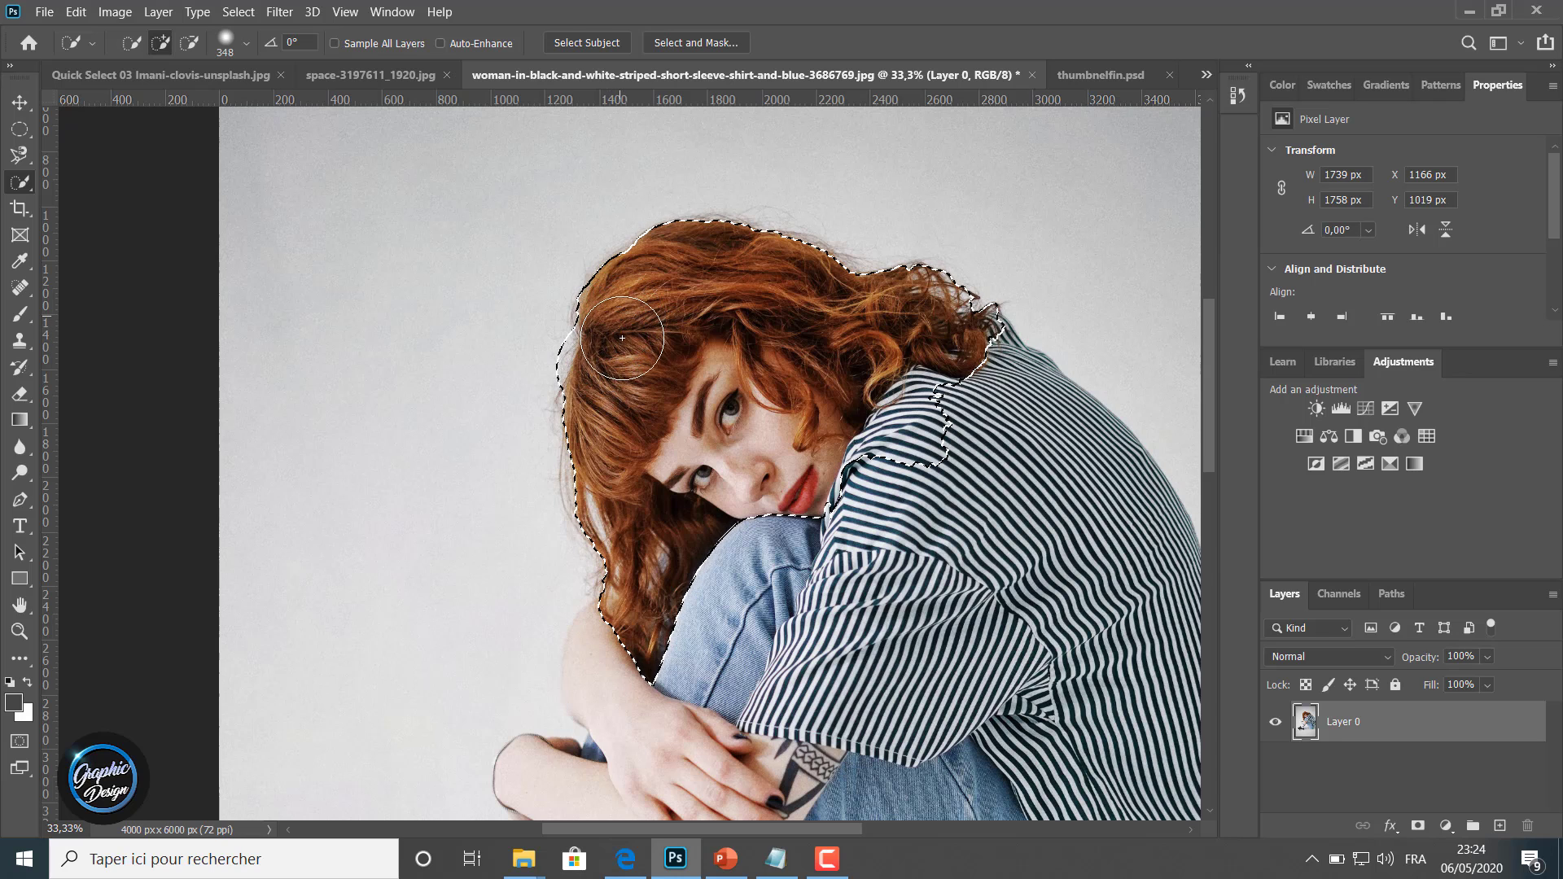
left_click(604, 423)
Extend the selection over the shirt's sleeve and middle, the raised knee and the upper thigh of the jeans.
left_click_drag(940, 429, 961, 478)
mouse_move(978, 425)
left_mouse_down()
mouse_move(1002, 390)
mouse_move(934, 391)
mouse_move(888, 424)
mouse_move(862, 475)
mouse_move(855, 551)
mouse_move(911, 601)
mouse_move(929, 535)
mouse_move(970, 577)
mouse_move(979, 665)
mouse_move(1014, 680)
mouse_move(1022, 666)
mouse_move(875, 677)
mouse_move(812, 655)
mouse_move(778, 564)
mouse_move(763, 592)
left_mouse_up()
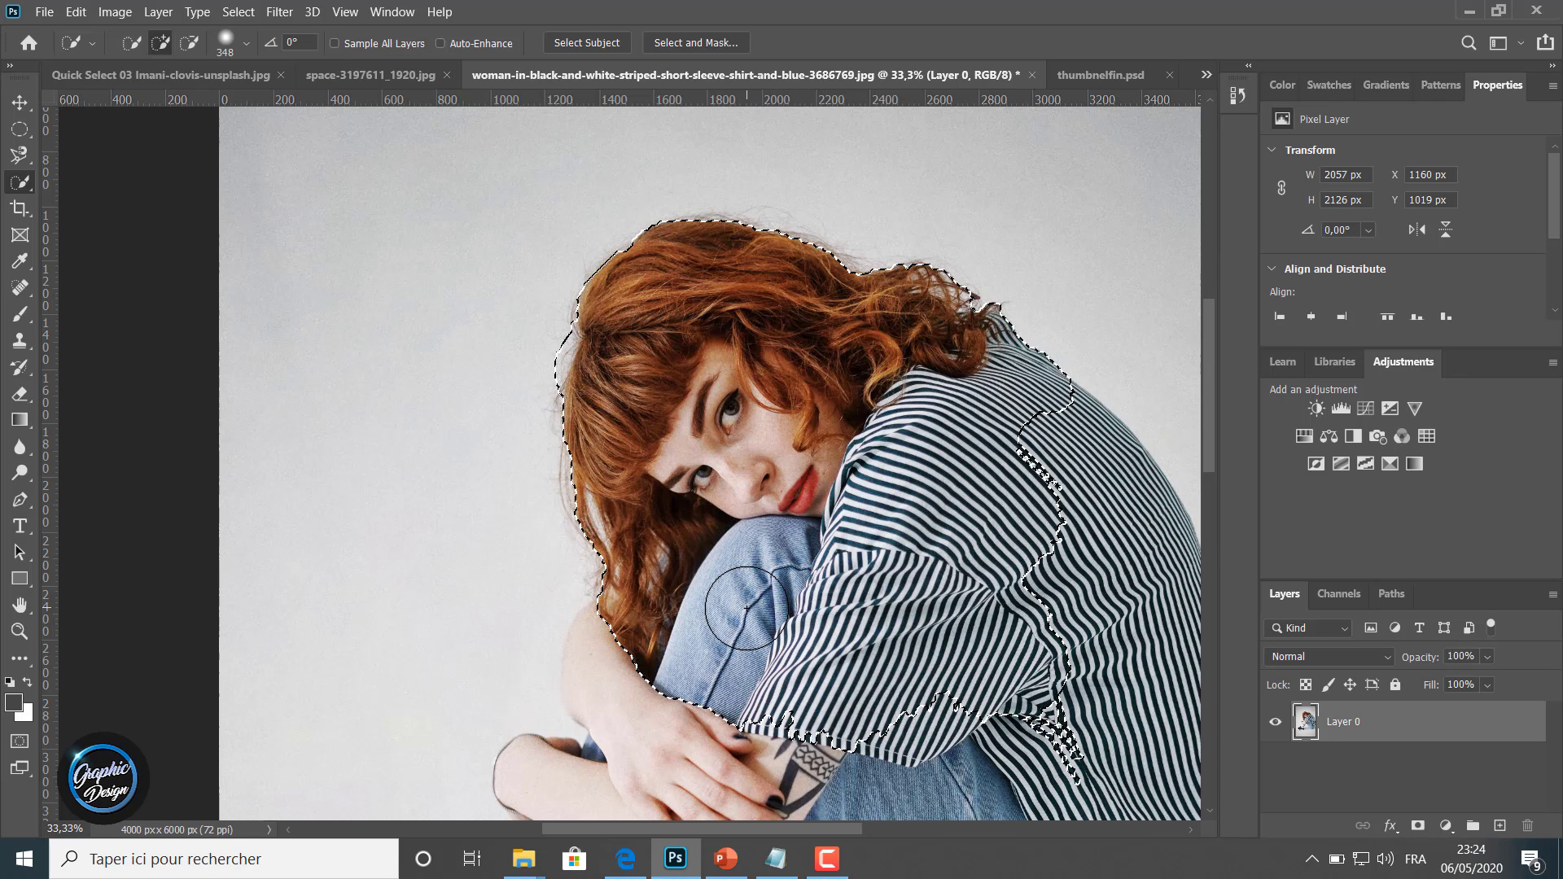
scroll(798, 672, "down", 2)
scroll(798, 672, "down", 4)
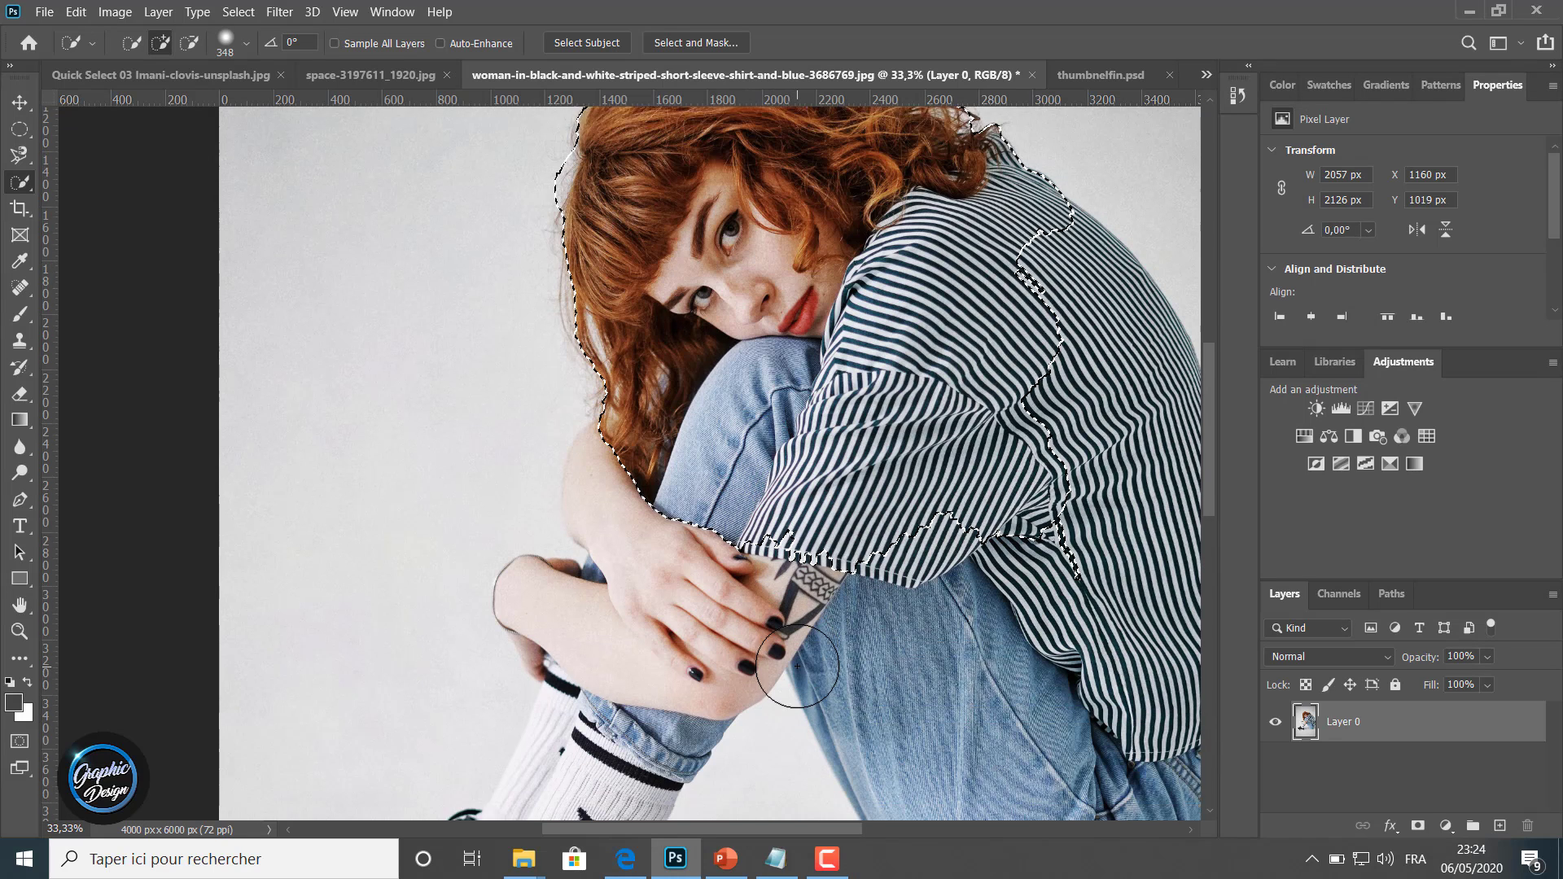
mouse_move(806, 501)
left_mouse_down()
mouse_move(896, 603)
mouse_move(936, 619)
mouse_move(959, 598)
mouse_move(936, 627)
mouse_move(976, 643)
mouse_move(1018, 627)
mouse_move(1001, 578)
mouse_move(1058, 526)
mouse_move(1066, 586)
mouse_move(1090, 602)
mouse_move(1174, 602)
left_mouse_up()
mouse_move(1070, 457)
left_mouse_down()
mouse_move(1172, 489)
mouse_move(1177, 423)
mouse_move(1139, 342)
mouse_move(1148, 377)
left_mouse_up()
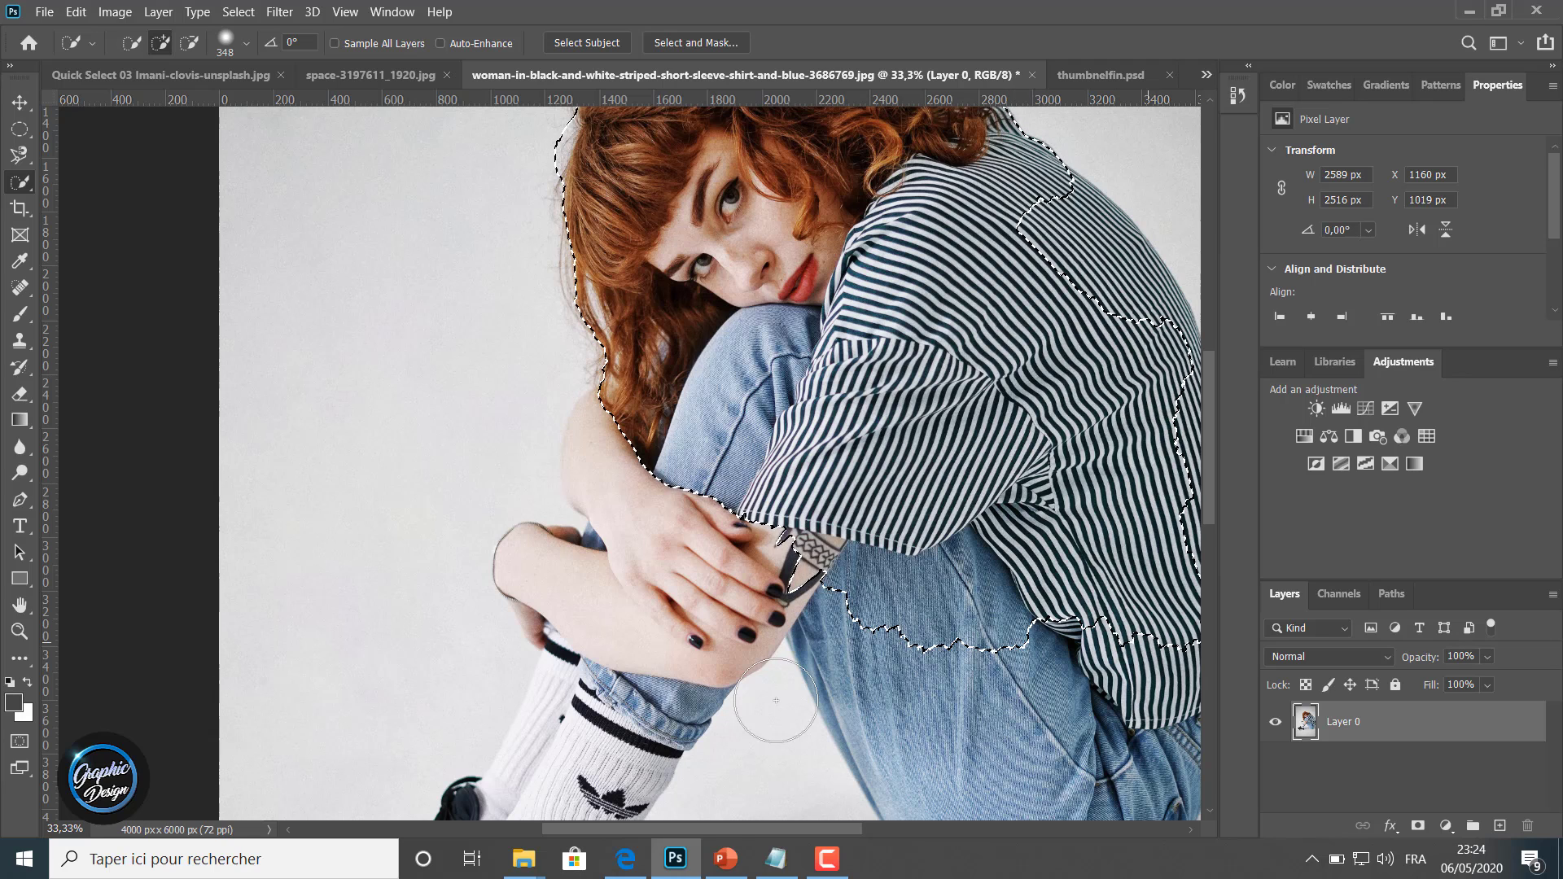
Add the back and hem of the striped shirt and the rest of the jeans' thigh and seat to the selection.
left_click_drag(733, 827, 877, 827)
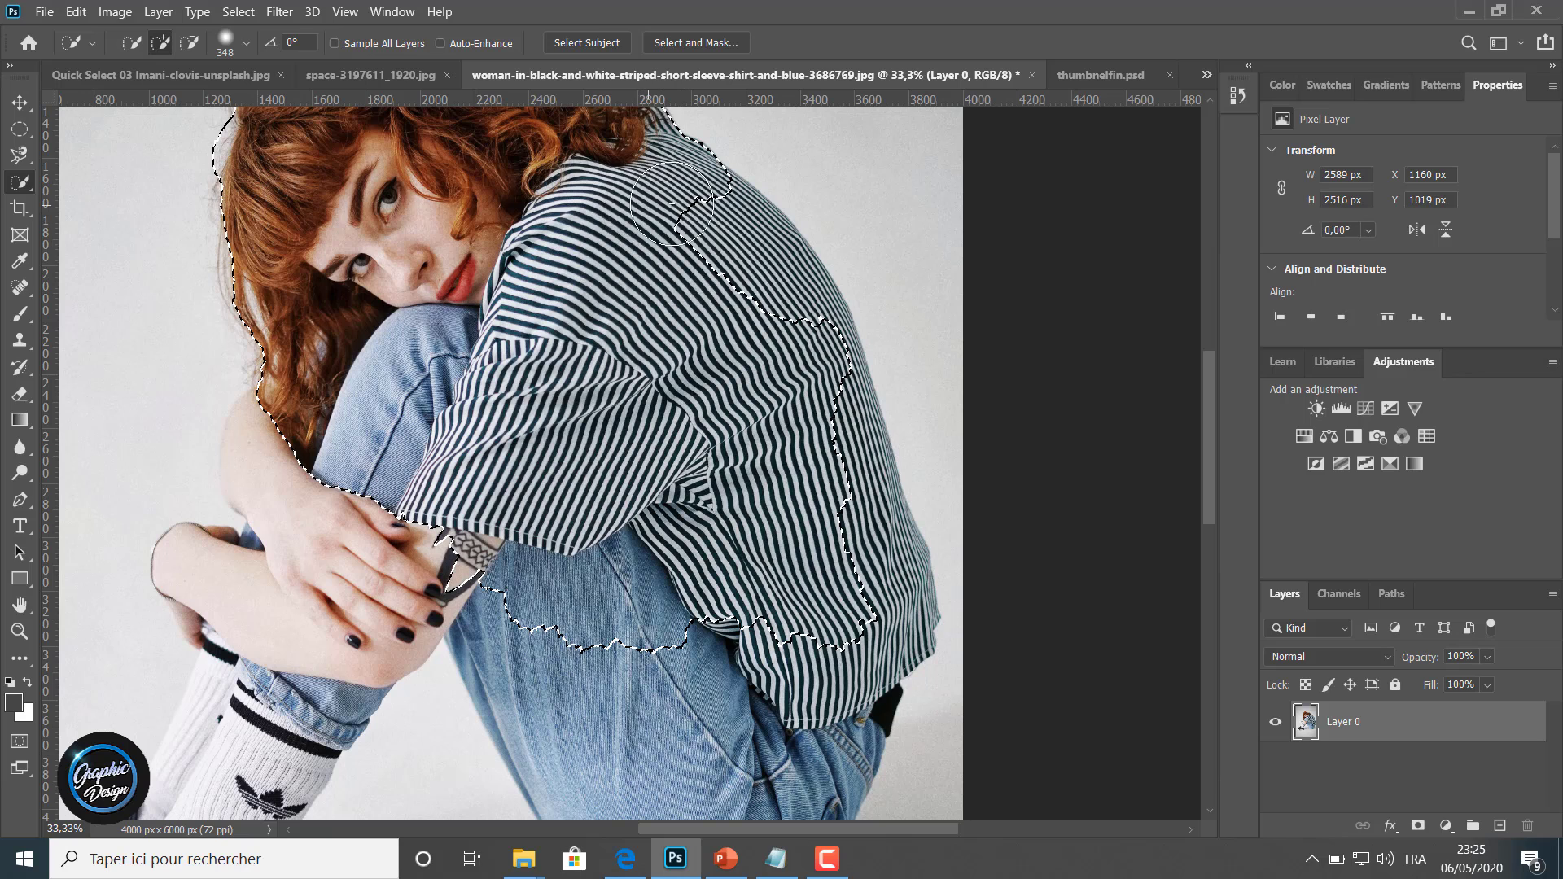
mouse_move(672, 204)
left_mouse_down()
mouse_move(749, 244)
mouse_move(718, 222)
left_mouse_up()
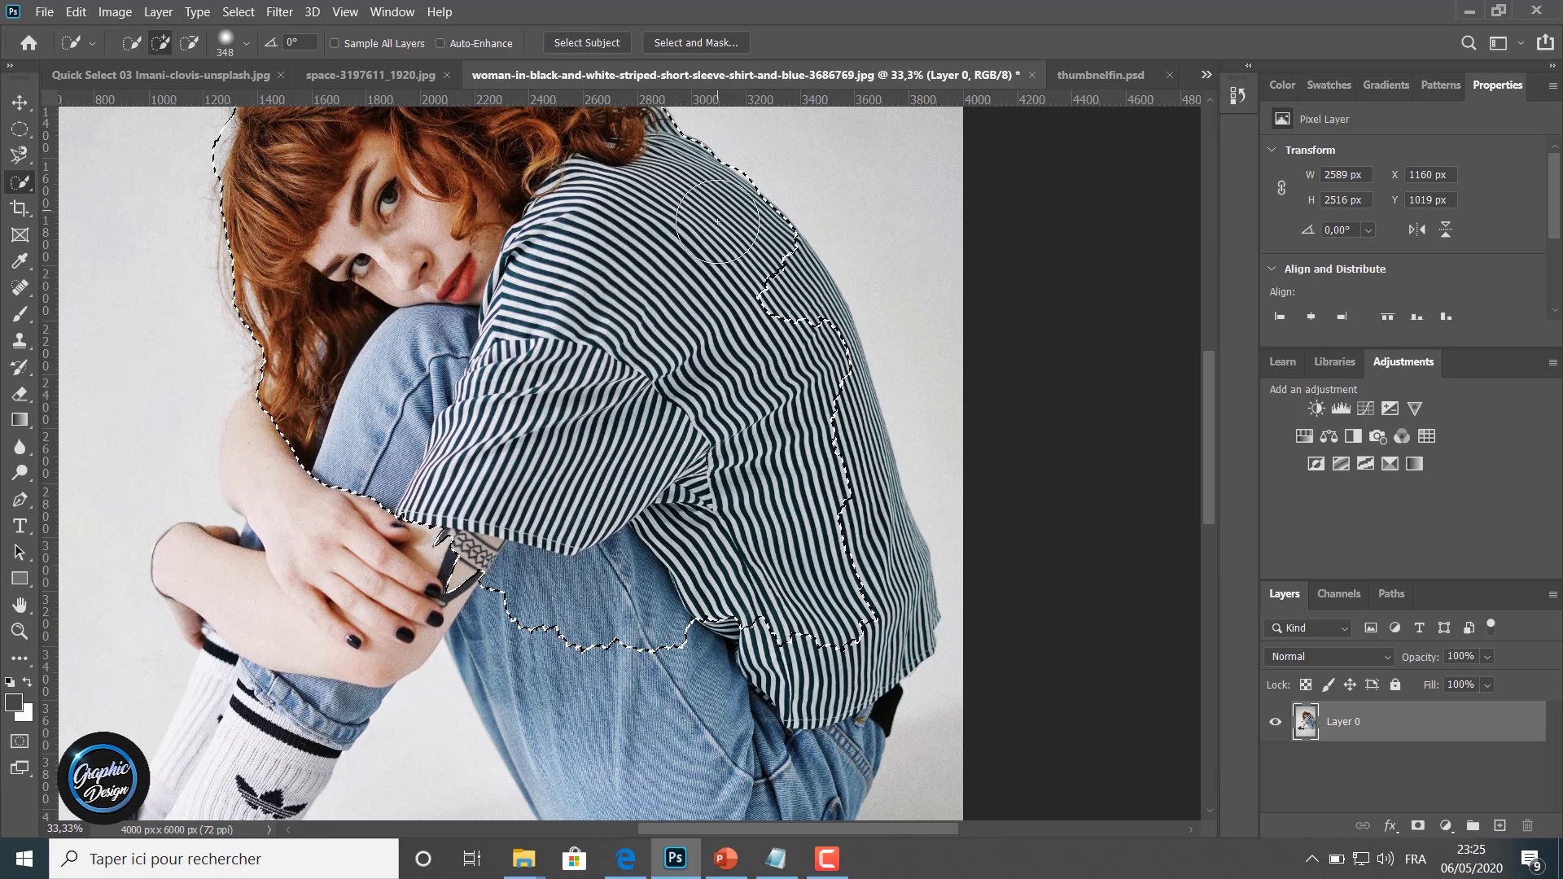
mouse_move(762, 273)
left_mouse_down()
mouse_move(830, 313)
mouse_move(815, 359)
mouse_move(842, 407)
mouse_move(822, 433)
mouse_move(896, 606)
mouse_move(821, 747)
left_mouse_up()
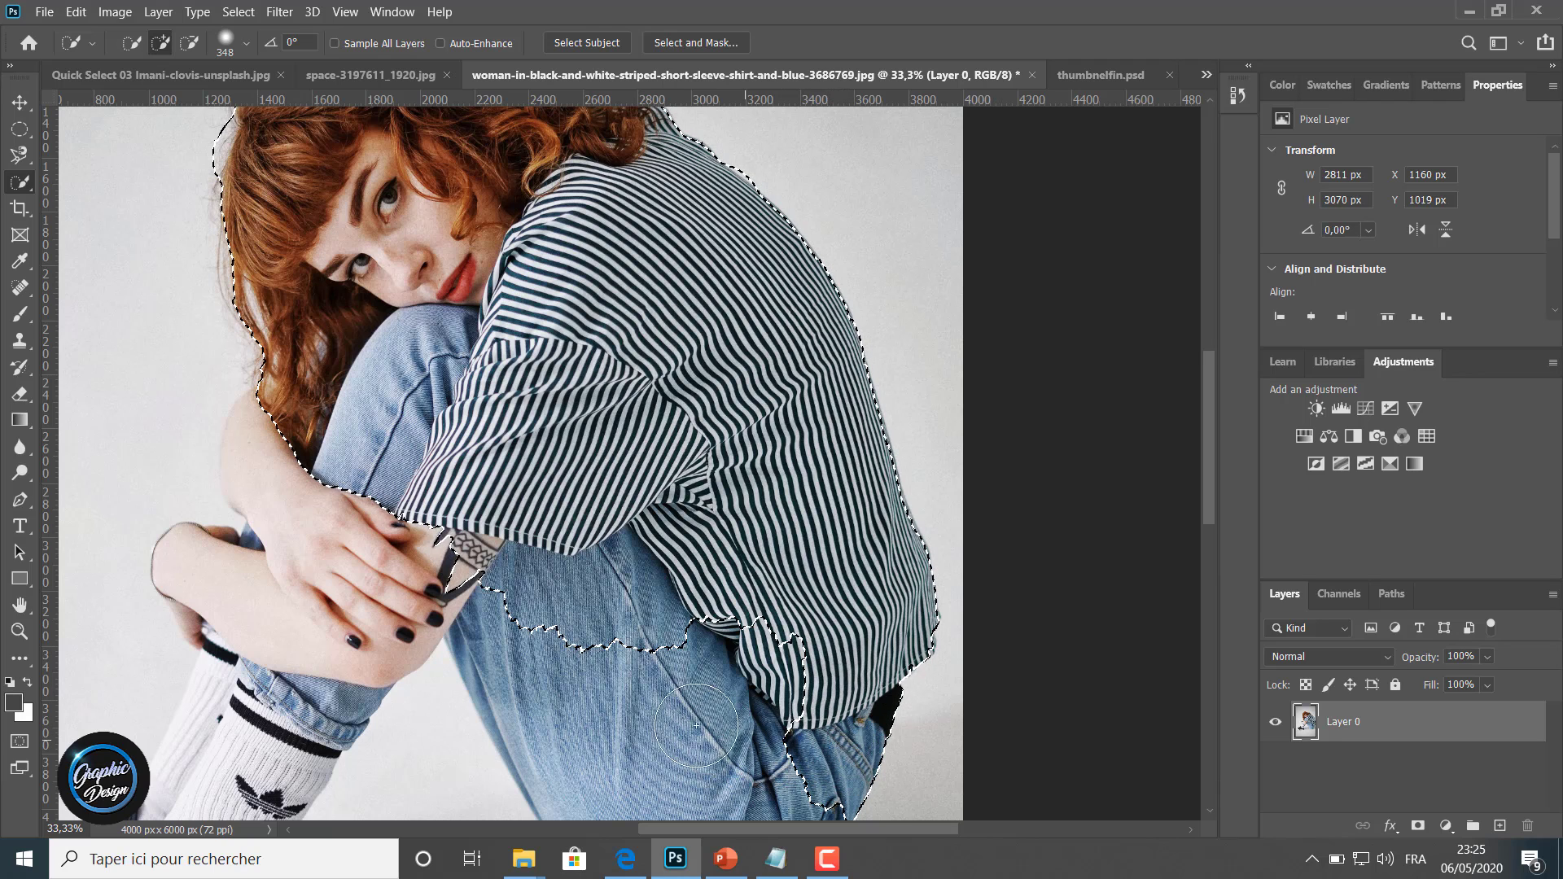
scroll(696, 725, "down", 3)
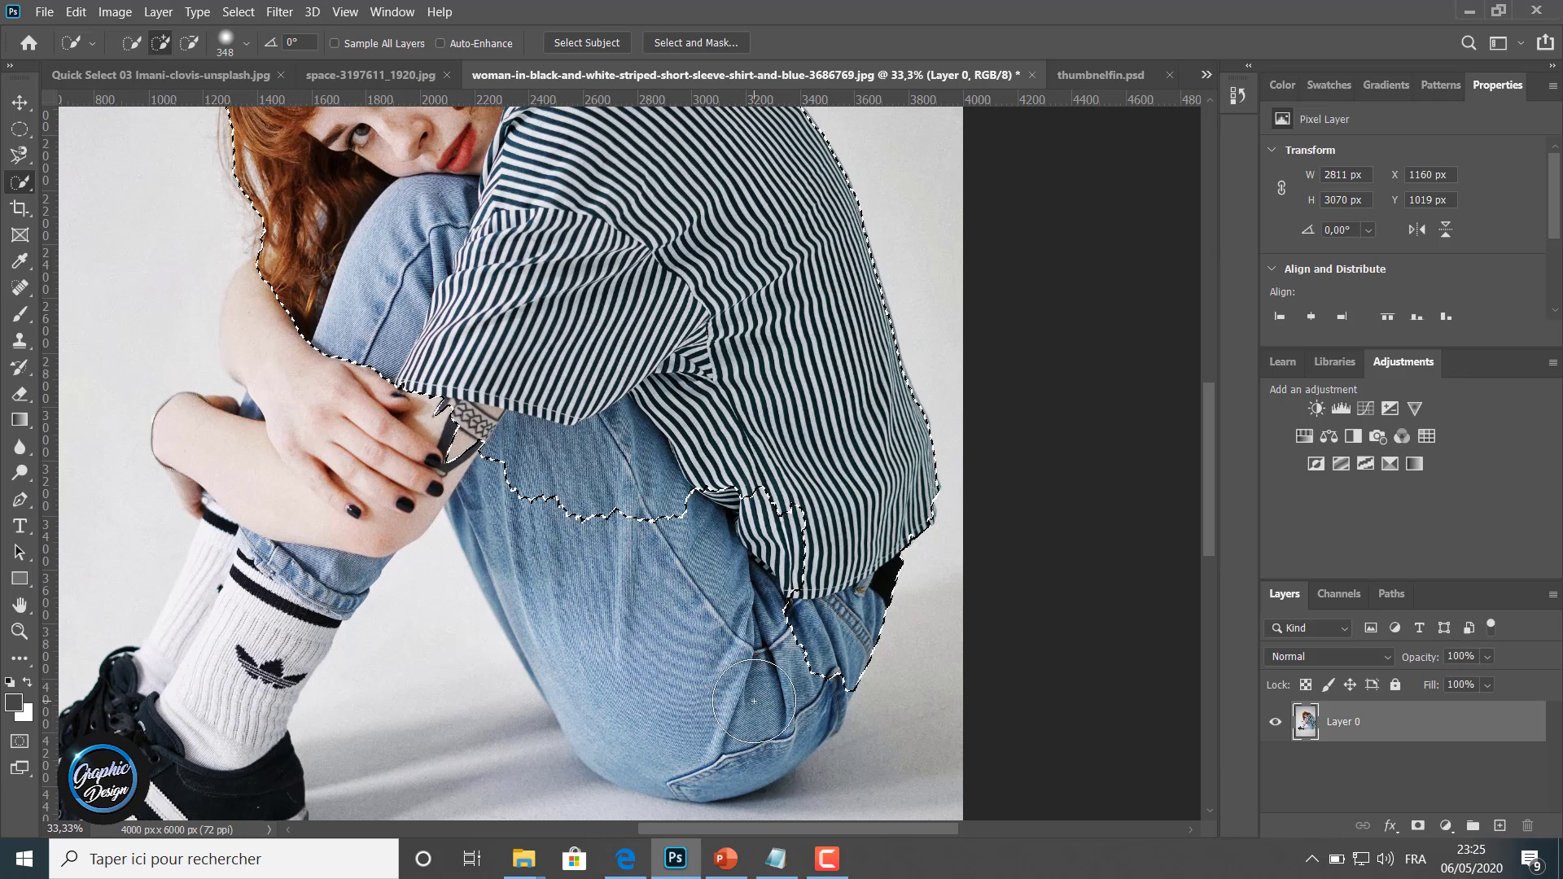
mouse_move(754, 701)
left_mouse_down()
mouse_move(778, 685)
mouse_move(814, 705)
mouse_move(781, 724)
mouse_move(598, 718)
left_mouse_up()
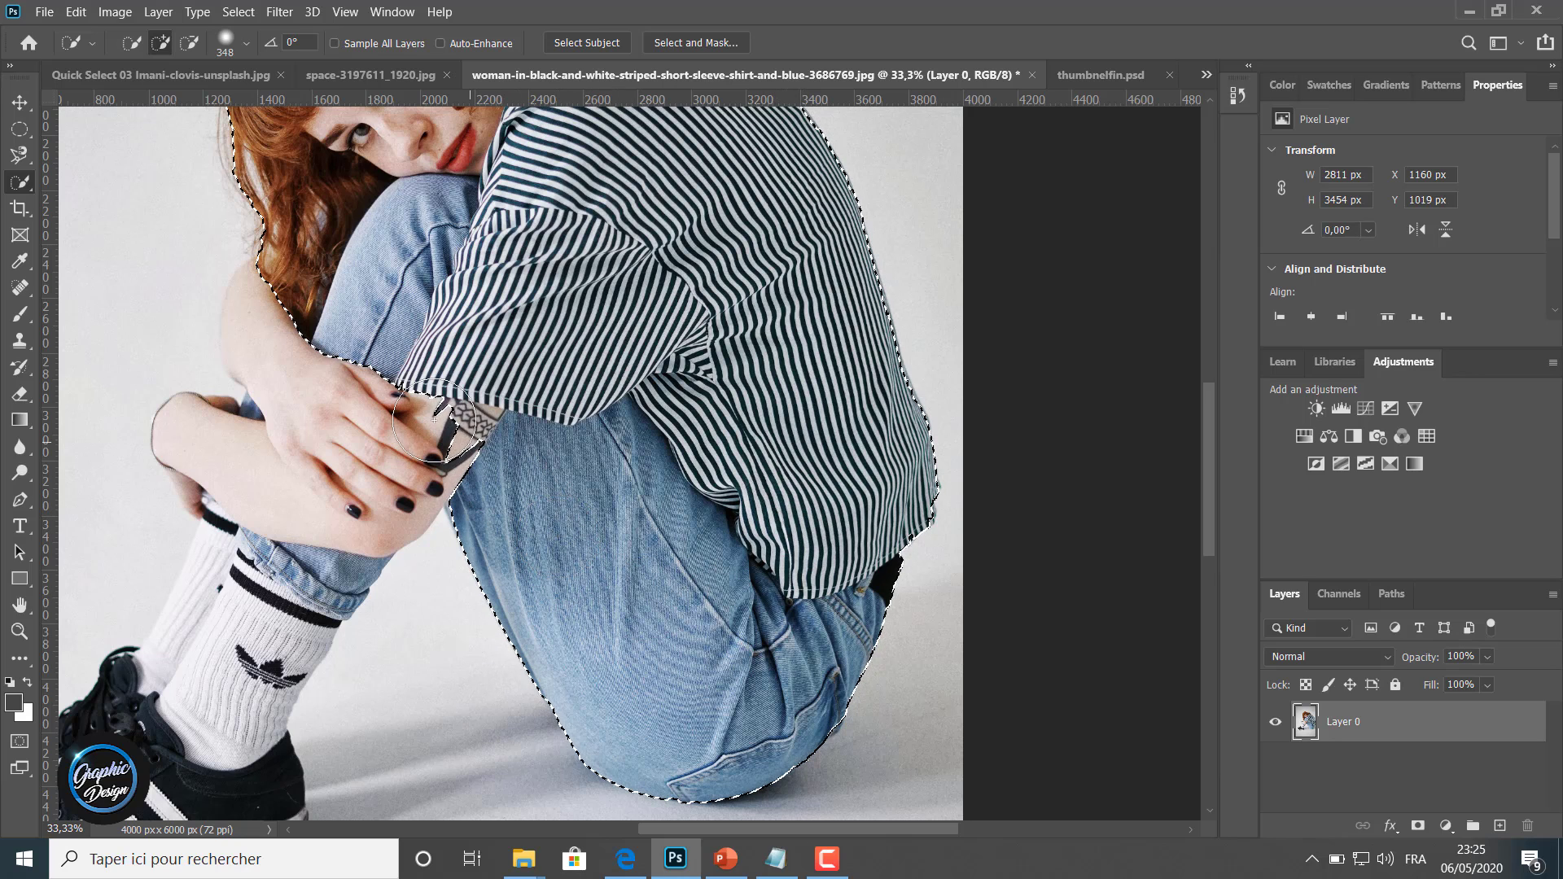
Add the tattooed arm, both forearms and the front hand to the selection.
mouse_move(434, 421)
left_mouse_down()
mouse_move(366, 453)
mouse_move(335, 407)
mouse_move(321, 478)
mouse_move(290, 486)
left_mouse_up()
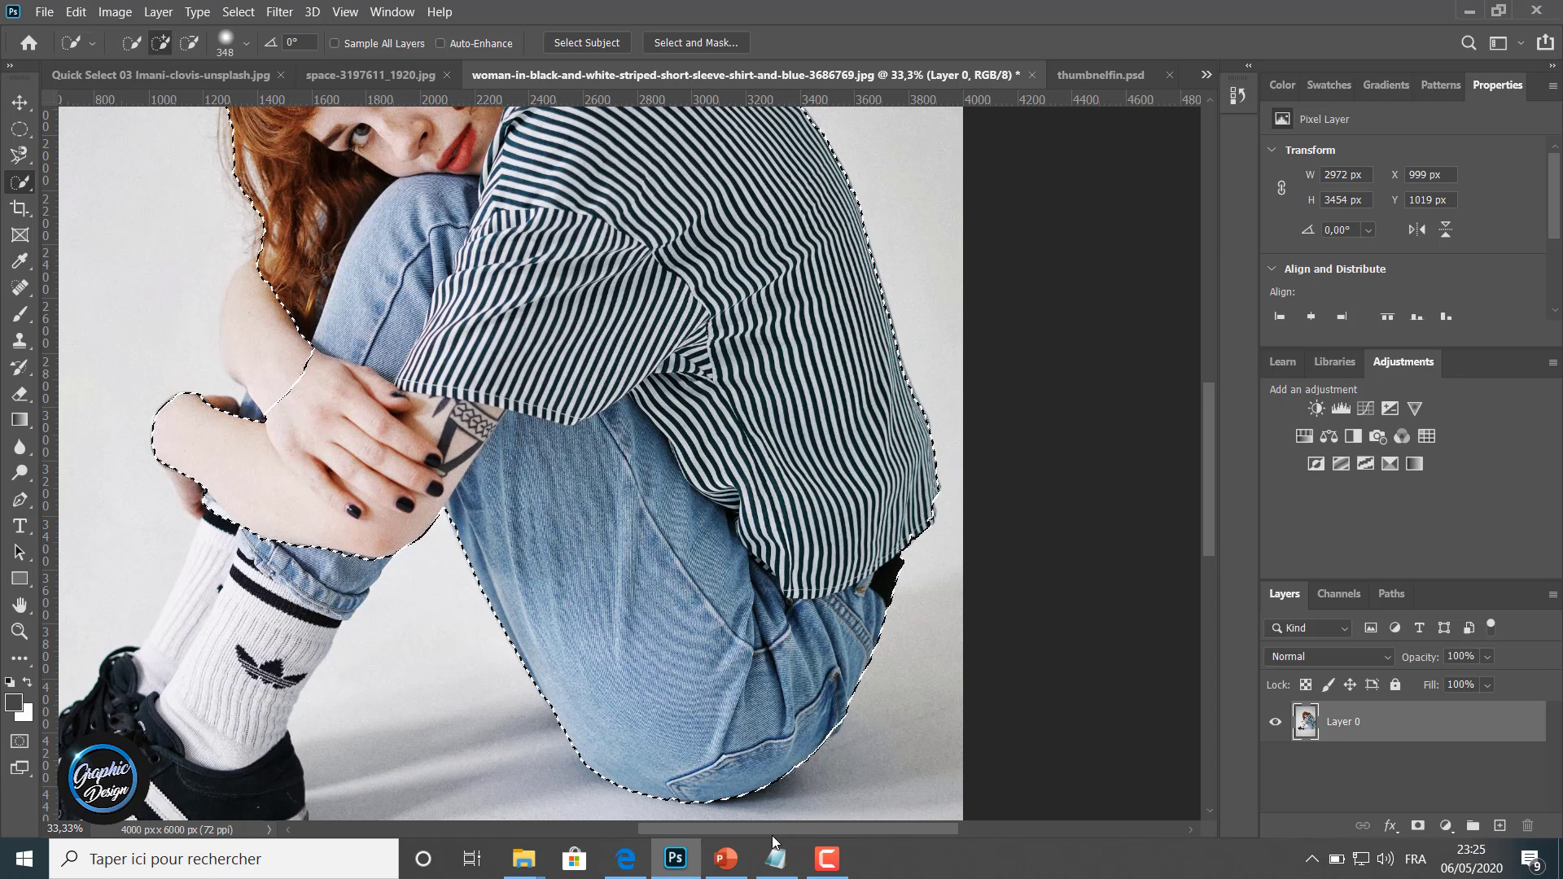
left_click_drag(772, 836, 690, 833)
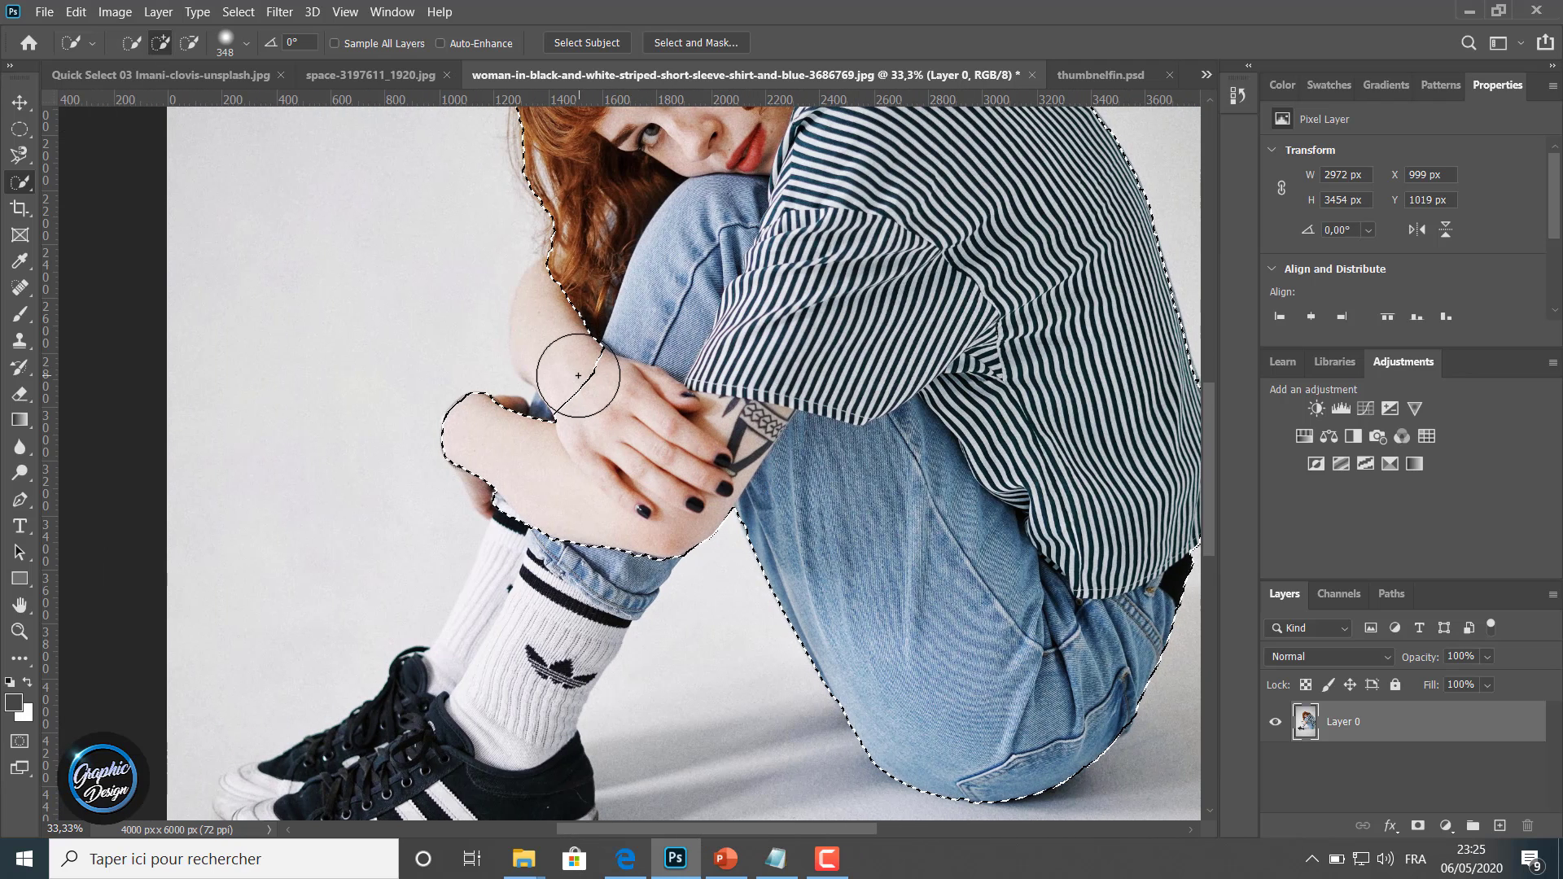
left_click_drag(583, 369, 554, 343)
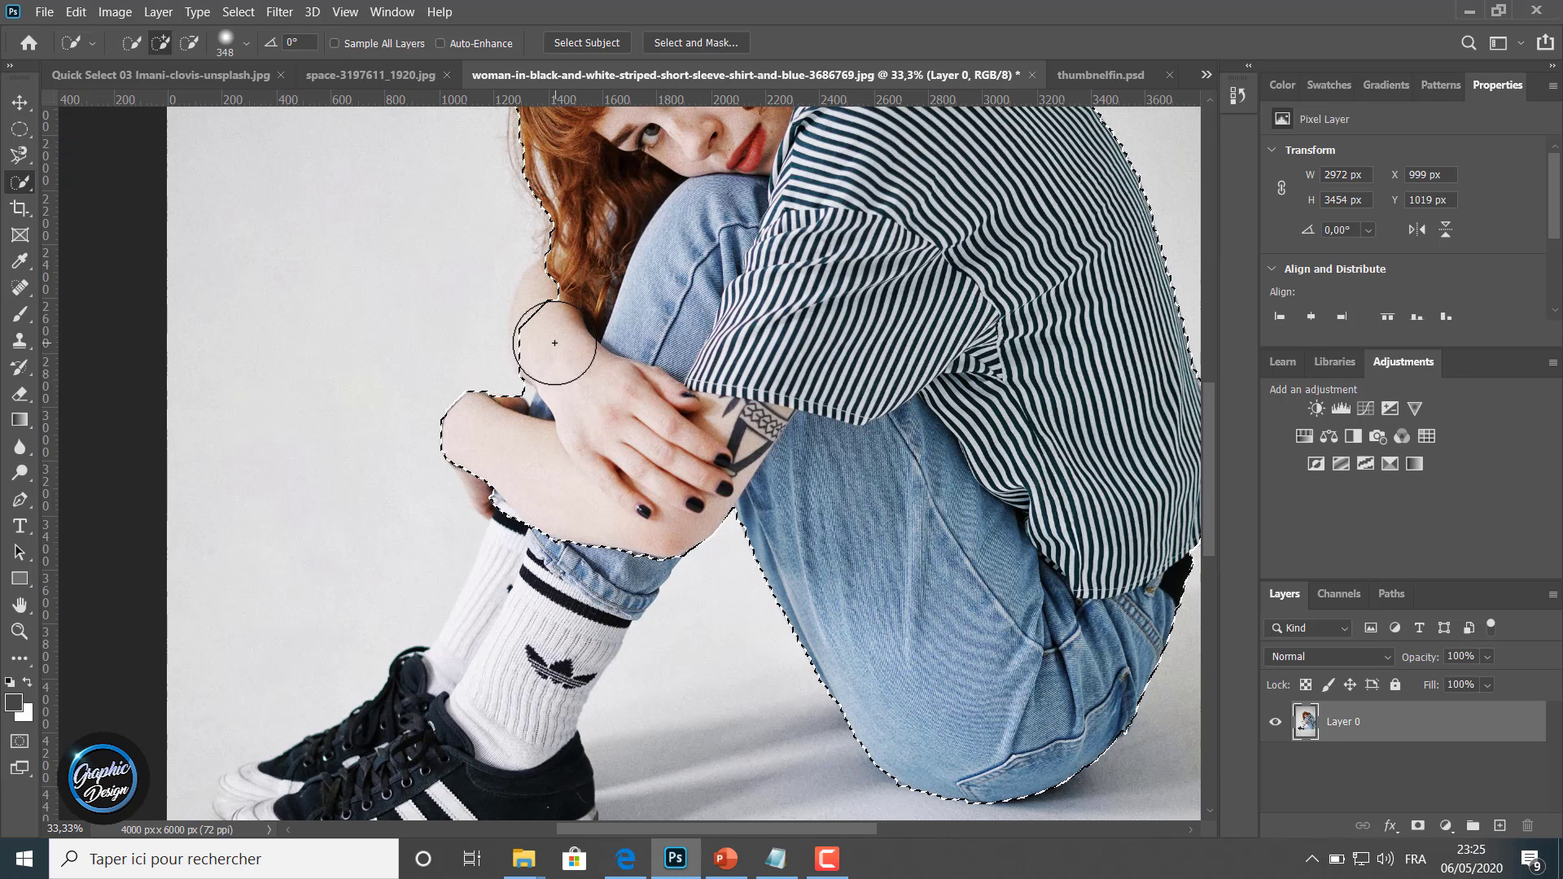
left_click(548, 338)
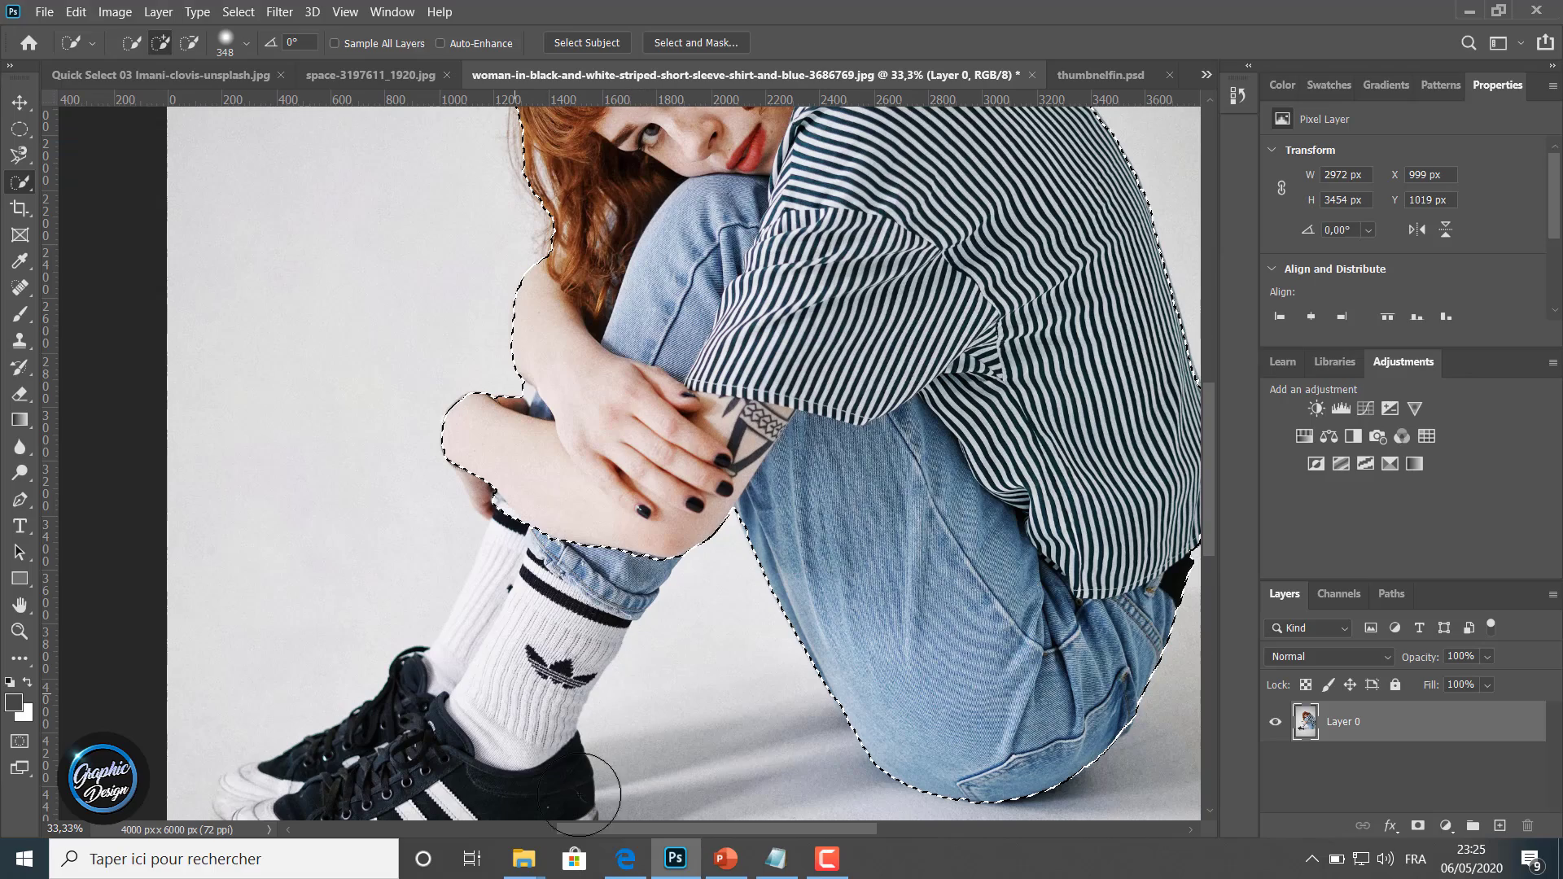
Reduce the Quick Selection brush to 31 px and add the hand below the bent forearm to the selection.
left_click(19, 631)
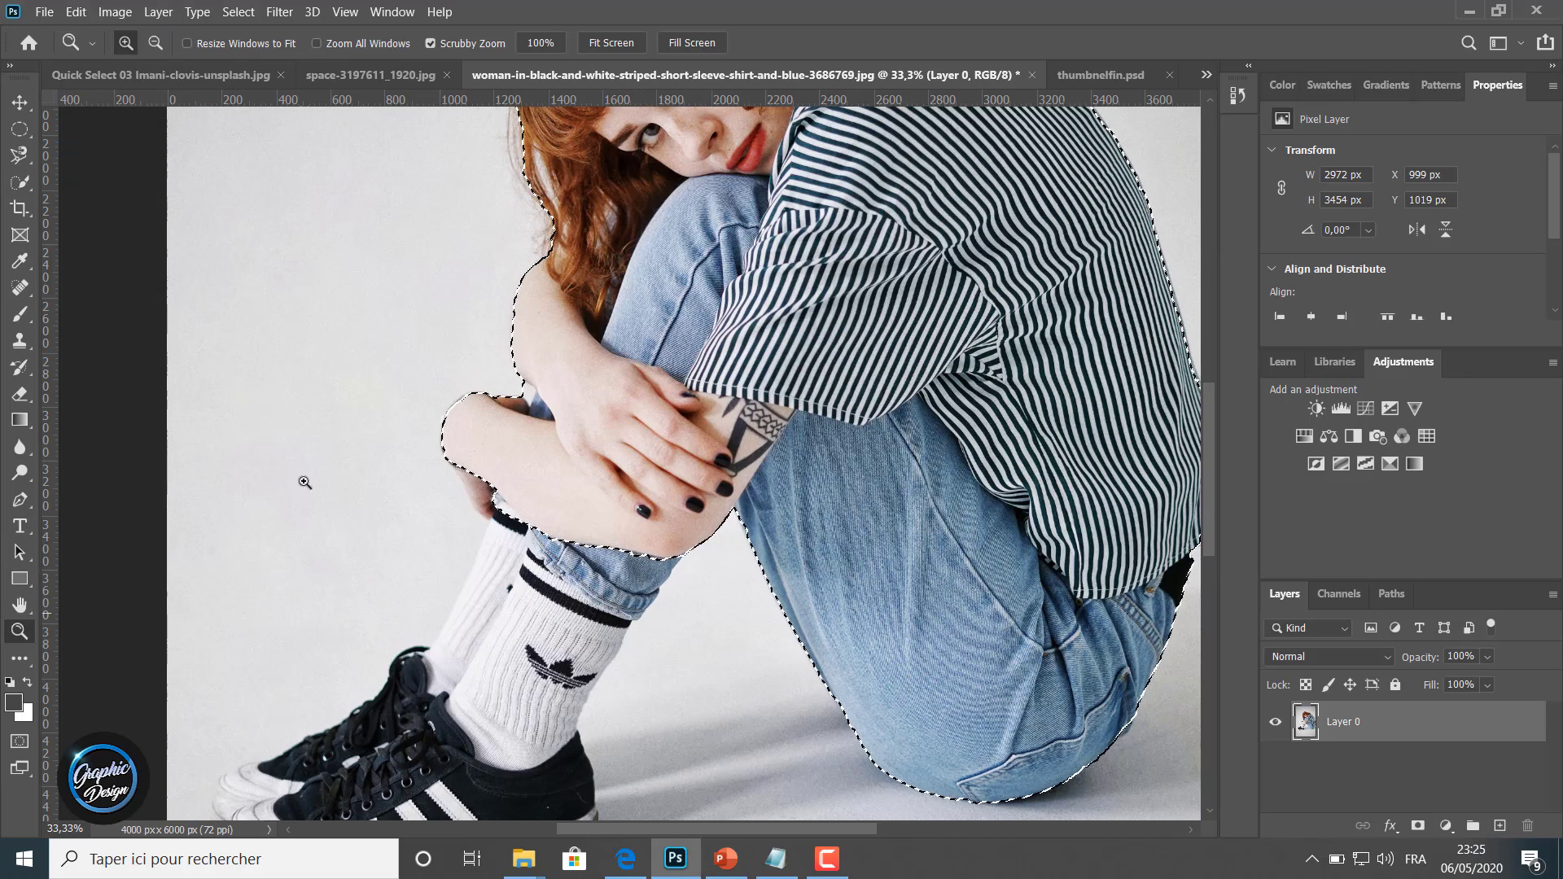
left_click(427, 412)
left_click(427, 412)
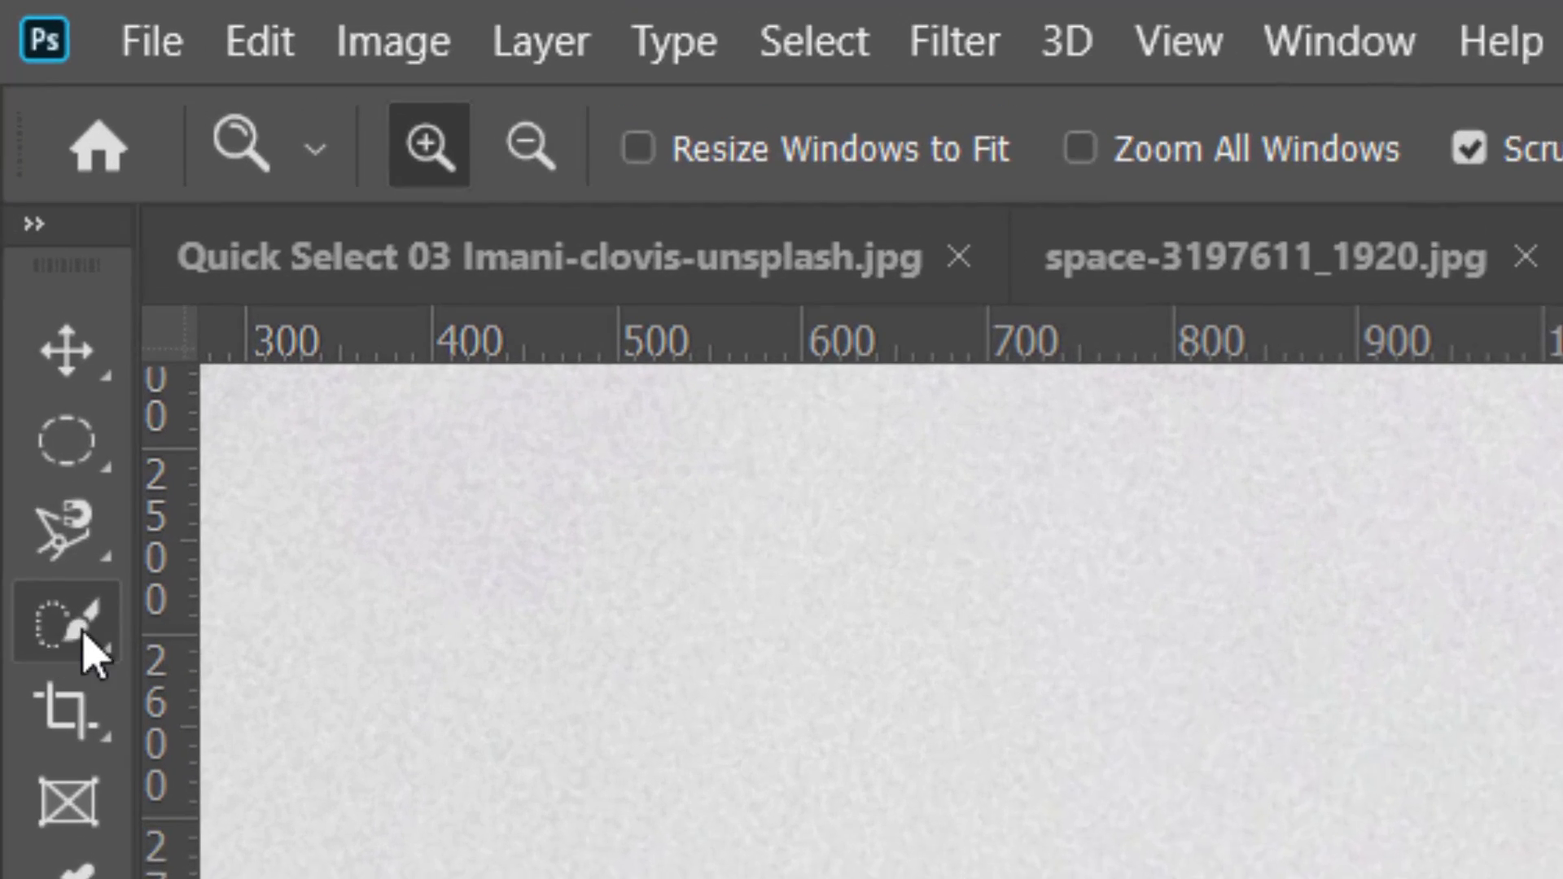
left_click(85, 637)
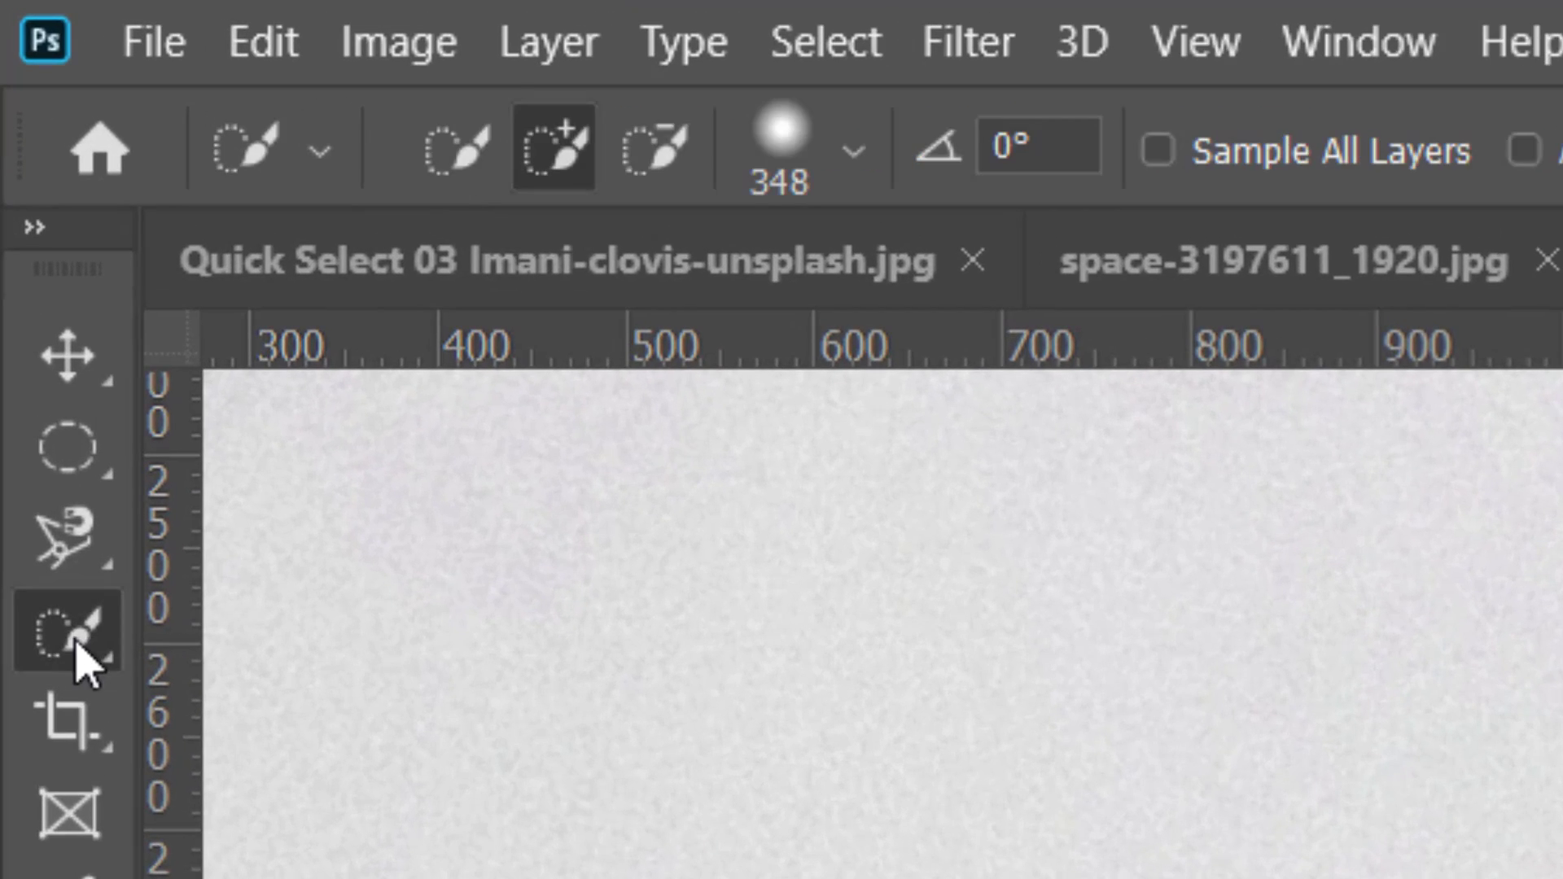
left_click(851, 153)
left_click_drag(1021, 362, 563, 359)
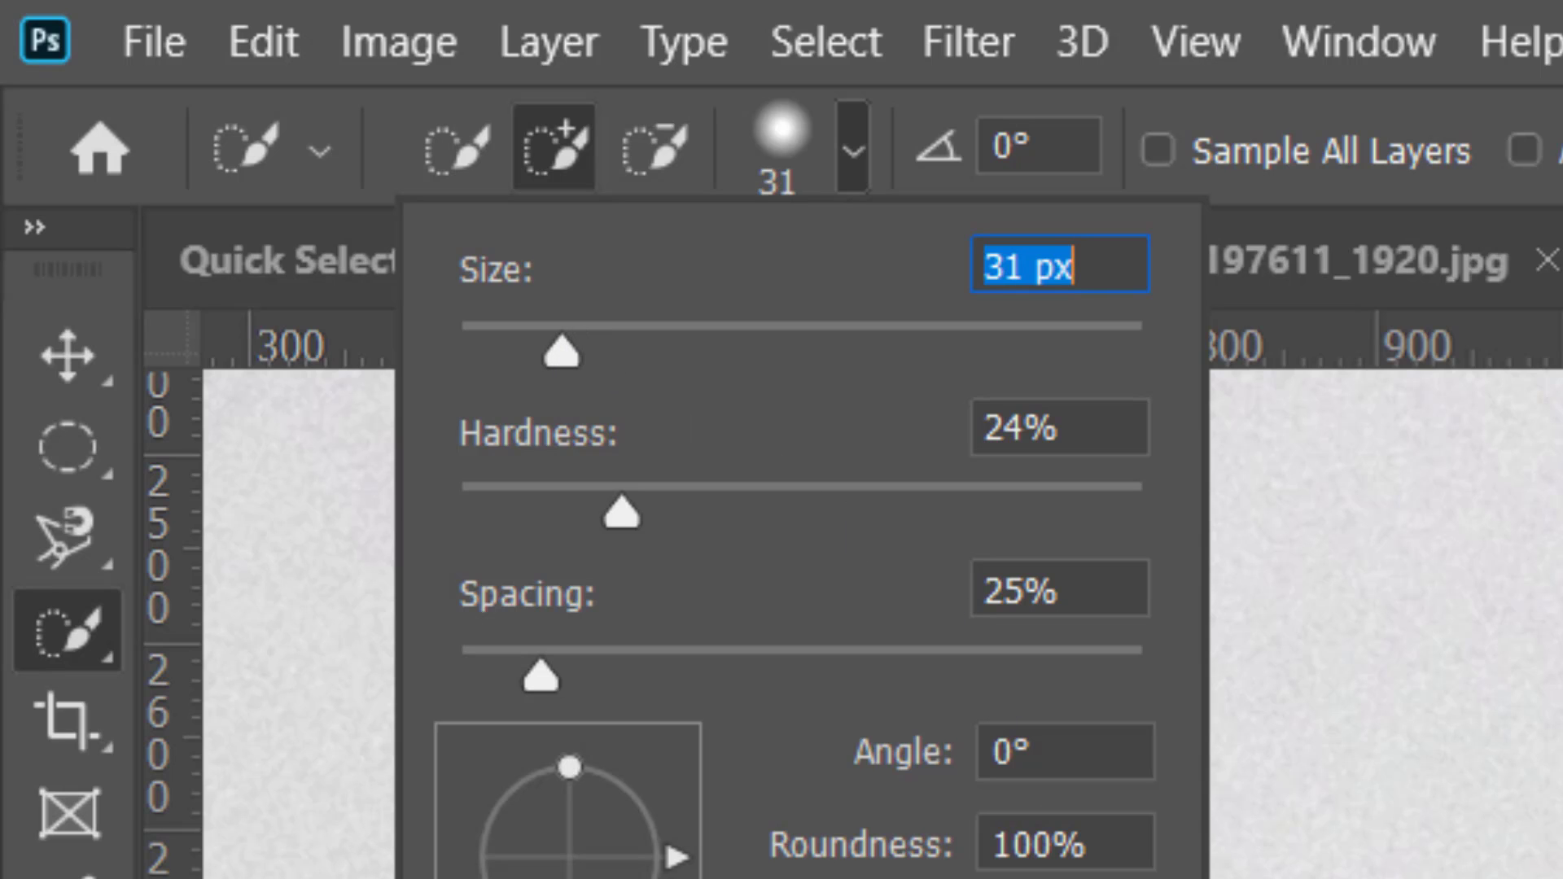
key("Return")
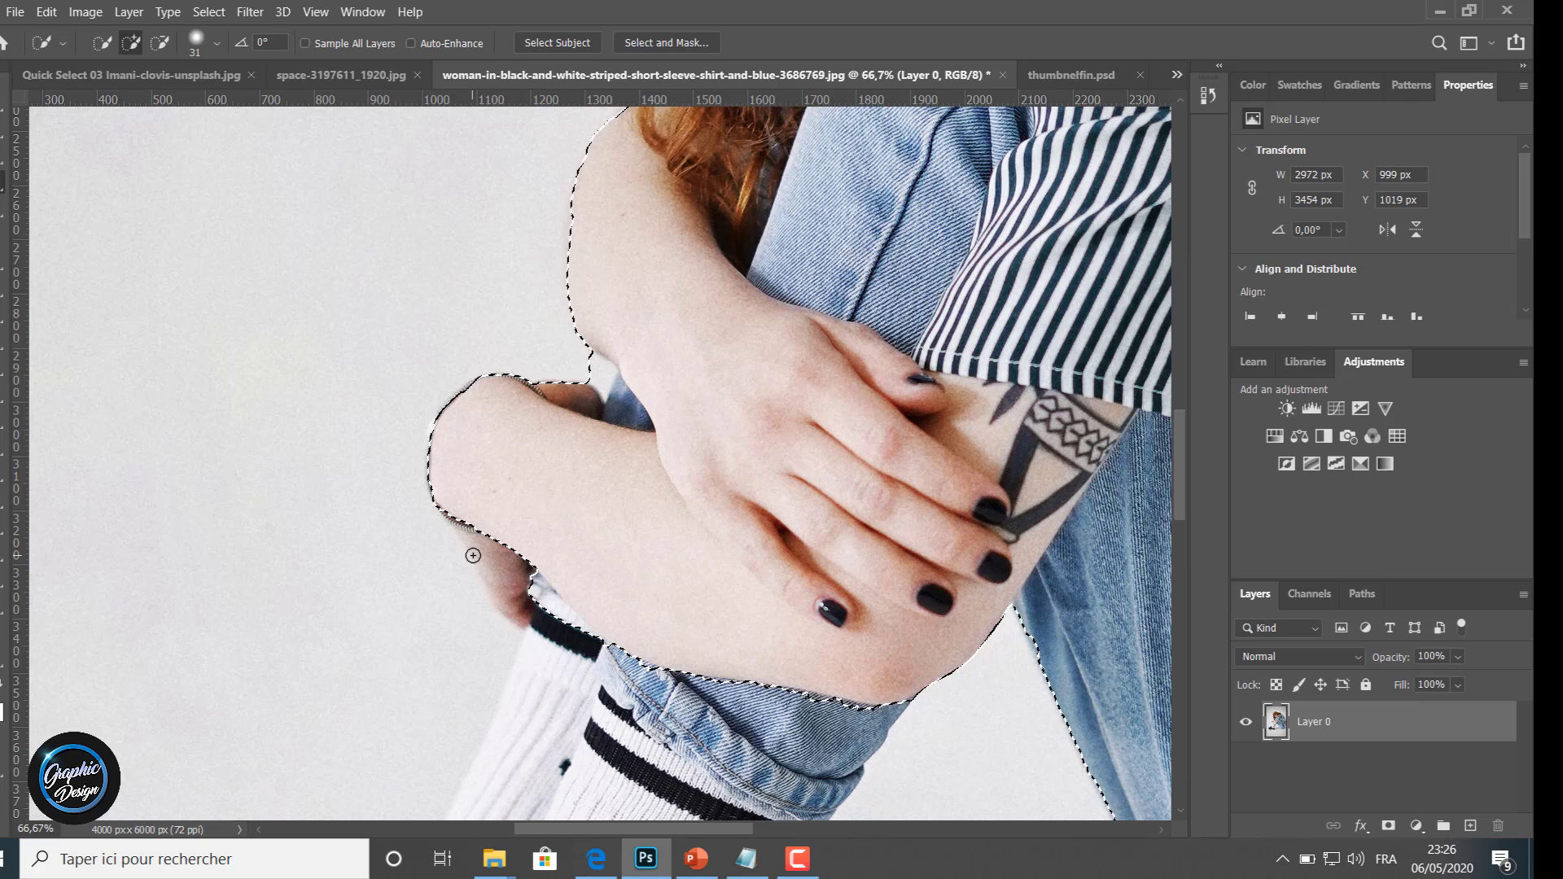
mouse_move(483, 552)
left_mouse_down()
mouse_move(459, 539)
mouse_move(493, 583)
left_mouse_up()
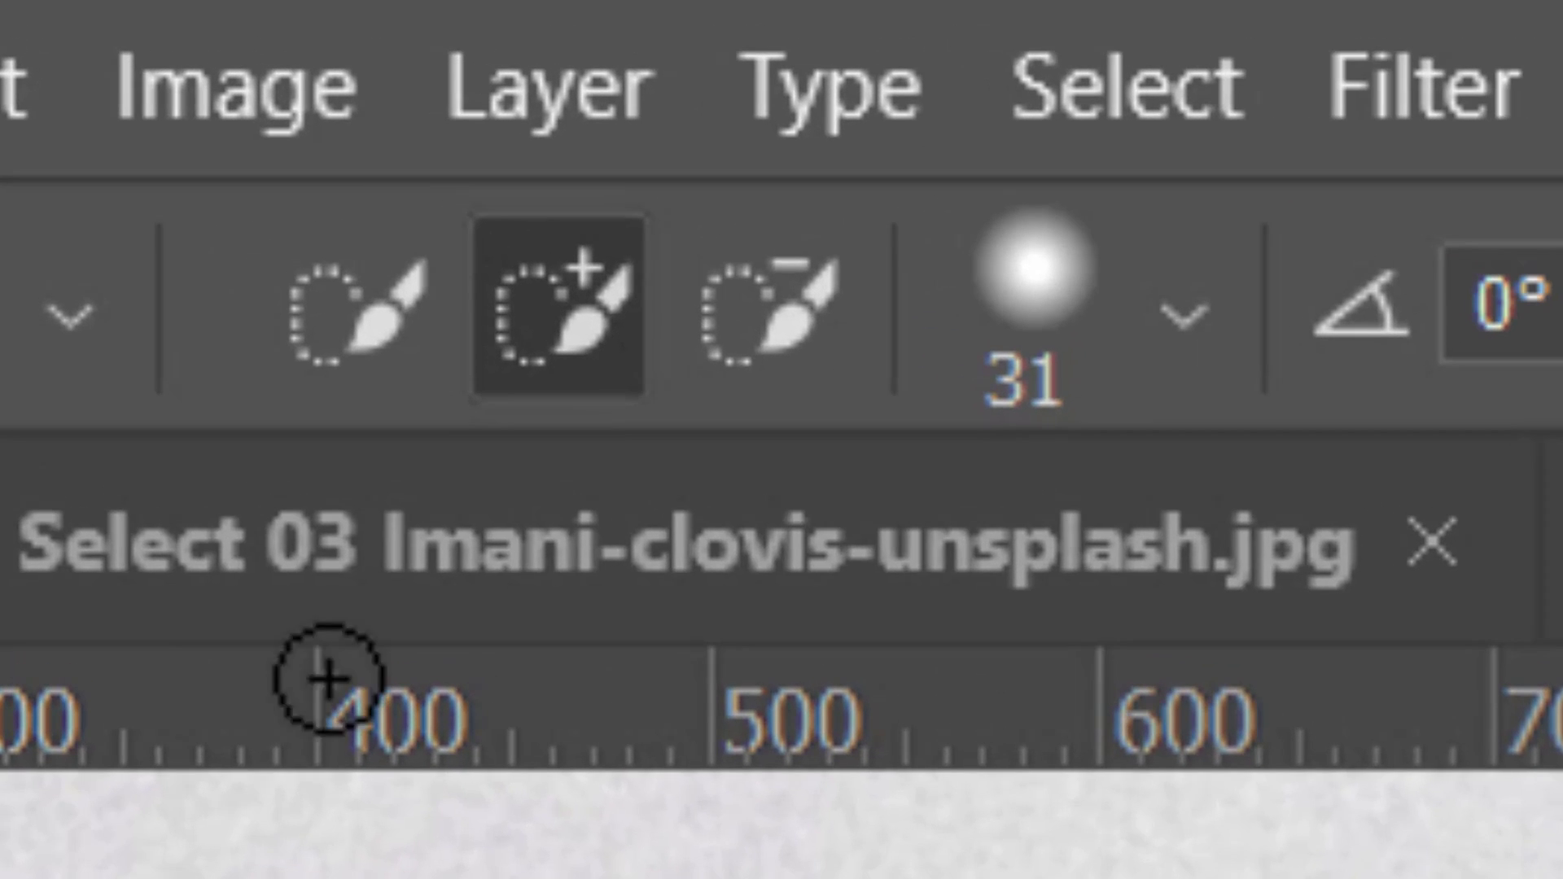
Subtract the strip of background between the vertical forearm and the bent wrist from the selection.
left_click(796, 309)
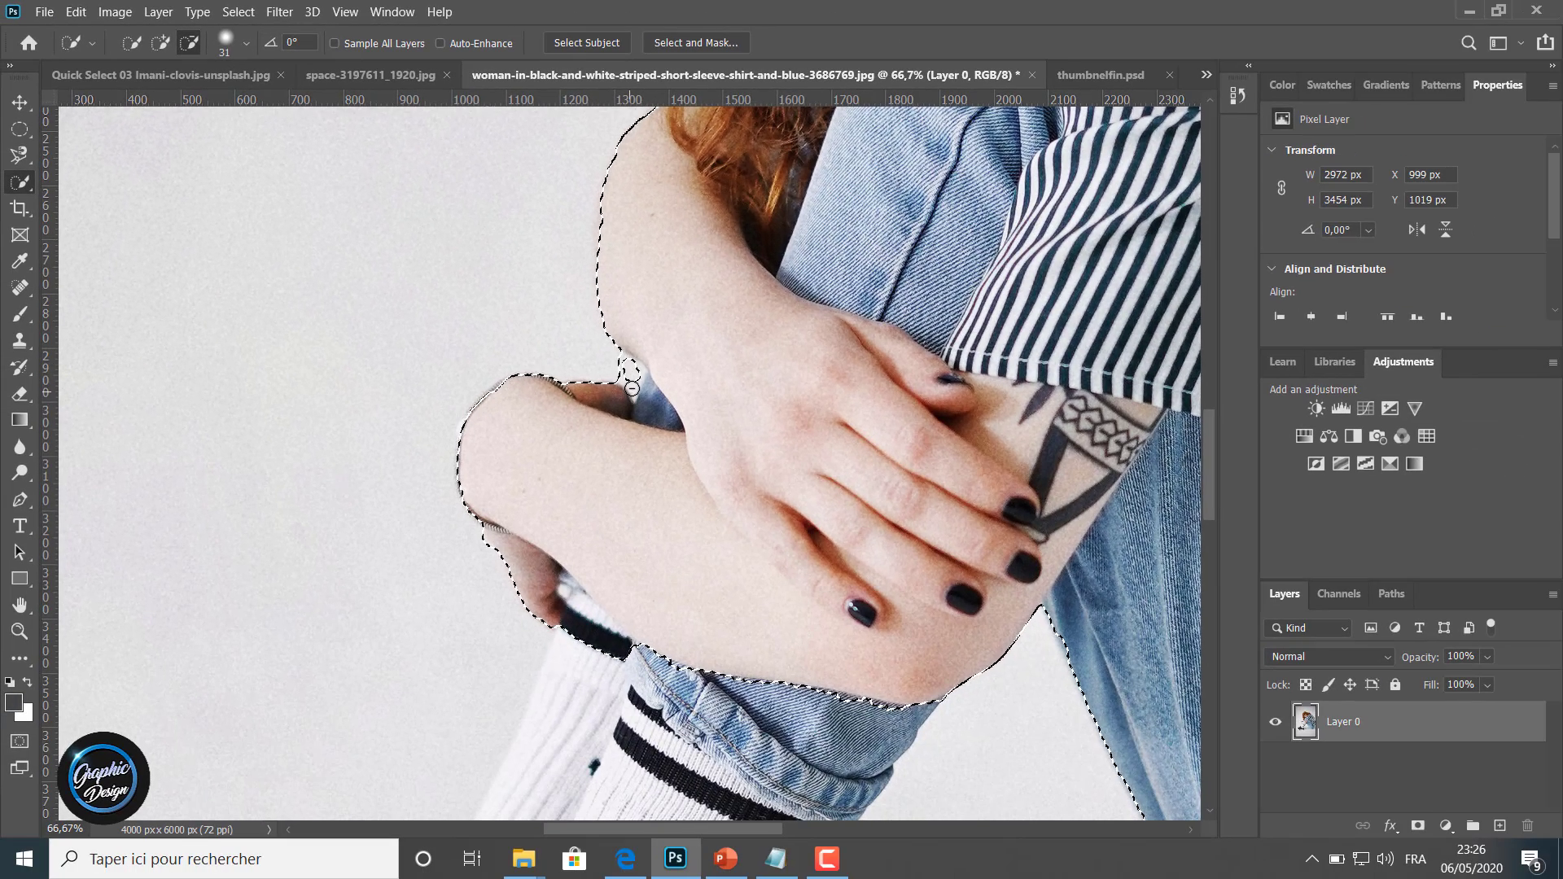
left_click(633, 391)
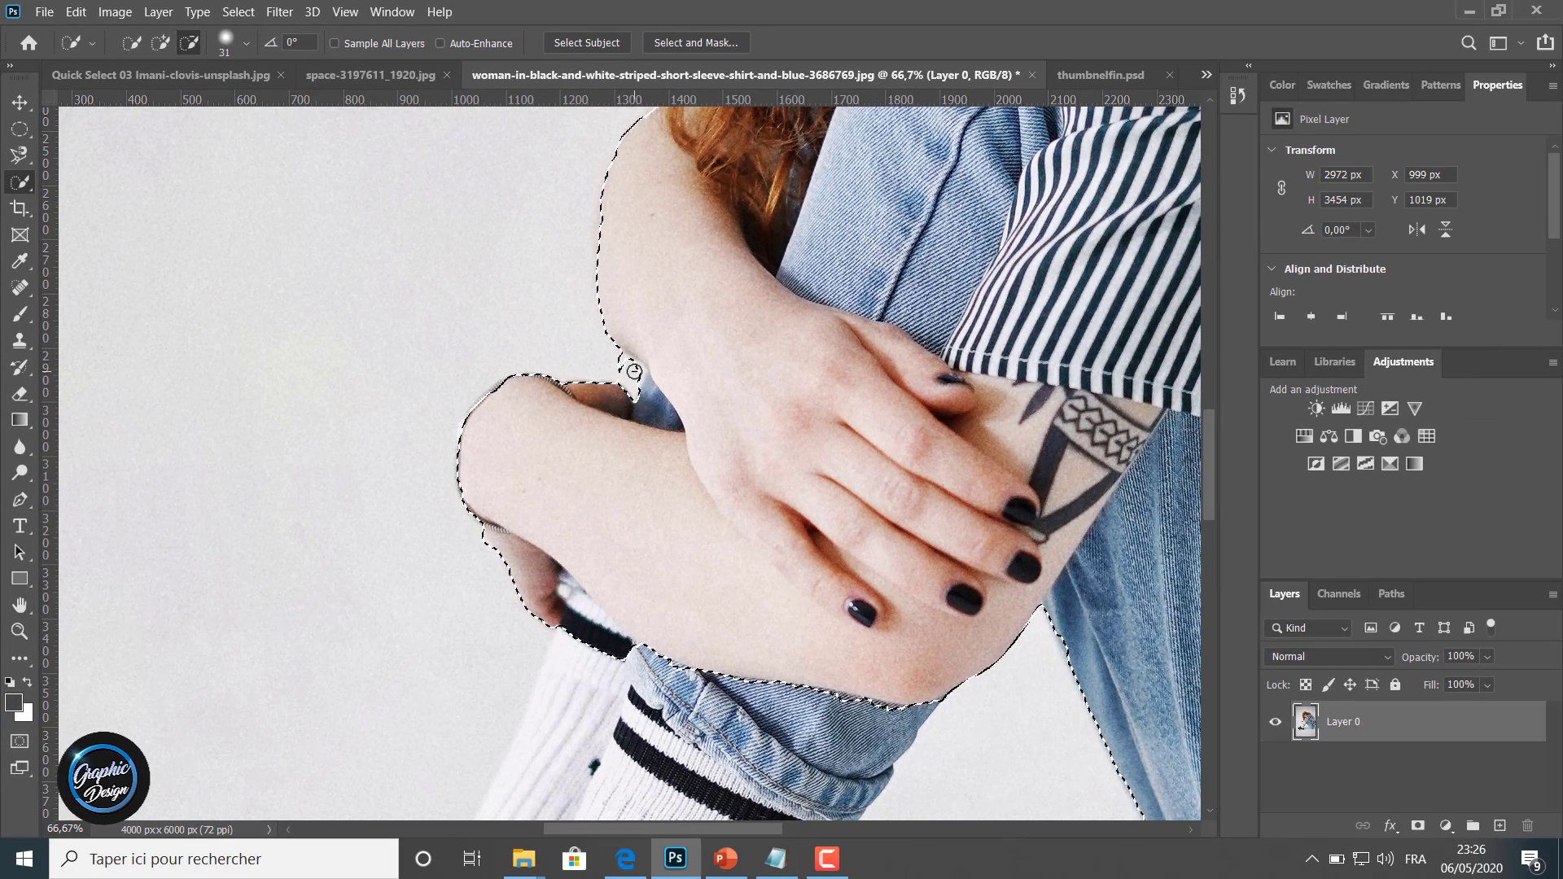
left_click(635, 370)
left_click(626, 364)
Return to adding with a 116 px brush and add the rolled jeans cuff and both white socks to the selection.
scroll(625, 635, "down", 5)
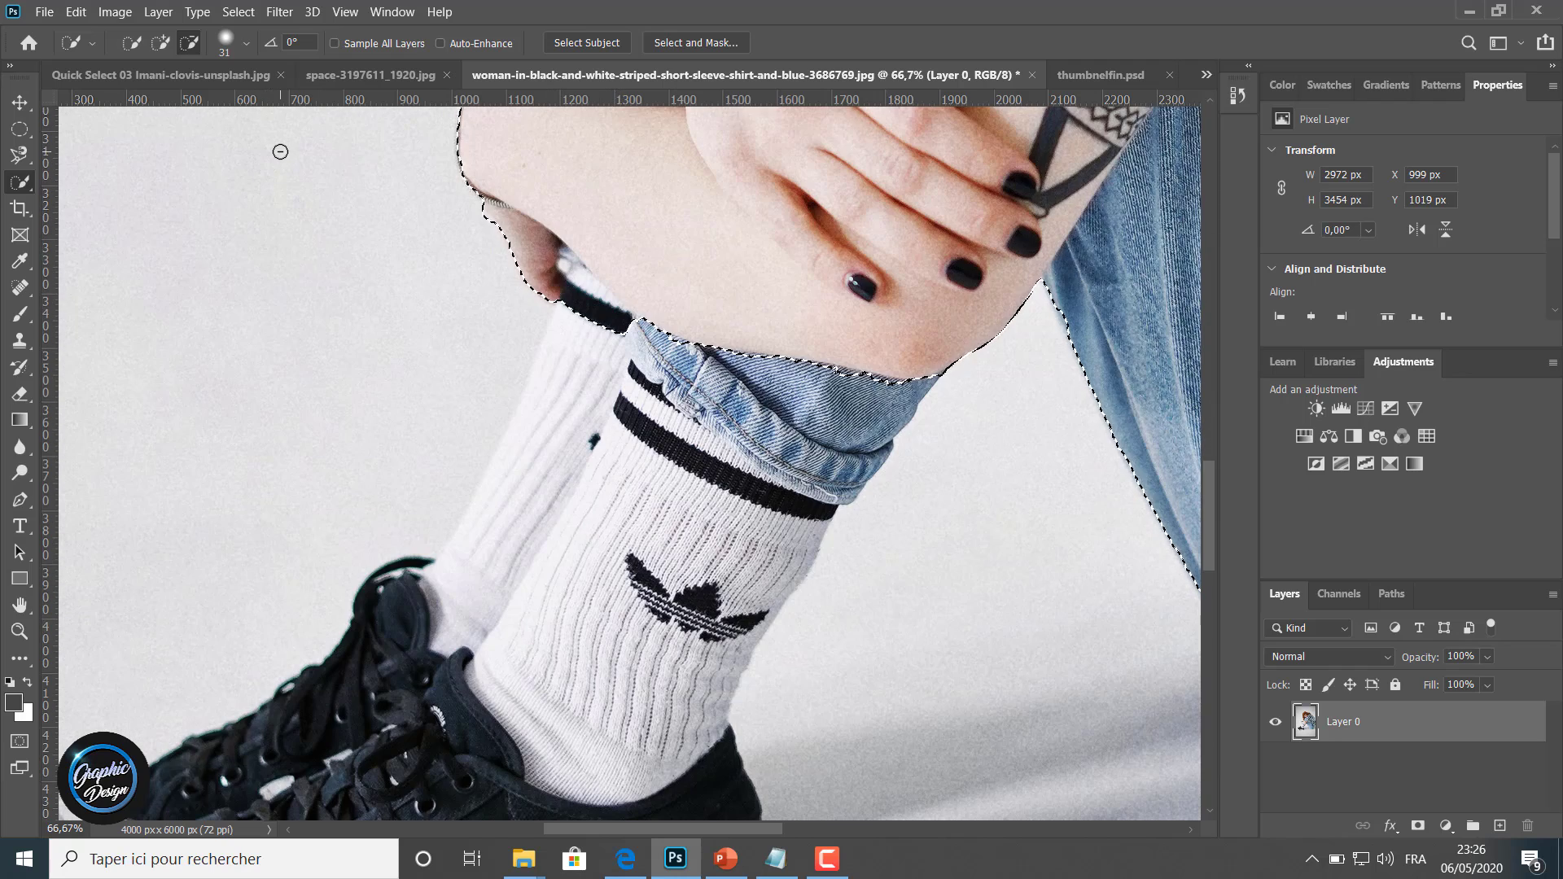
left_click(161, 43)
left_click(246, 43)
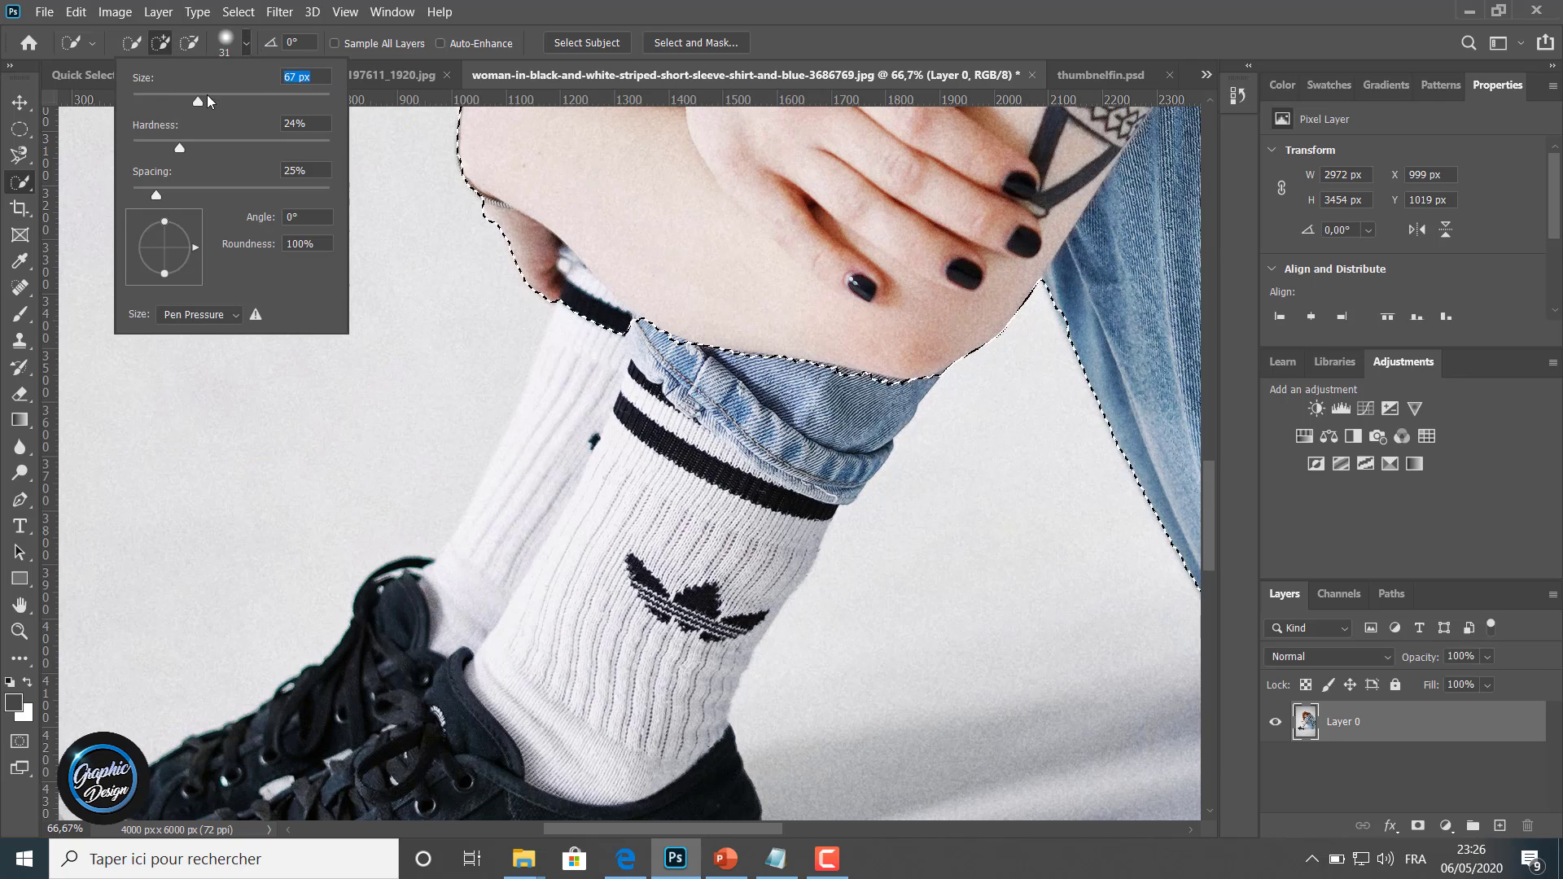
left_click_drag(255, 94, 239, 101)
mouse_move(649, 412)
left_mouse_down()
mouse_move(644, 372)
mouse_move(663, 421)
mouse_move(695, 422)
left_mouse_up()
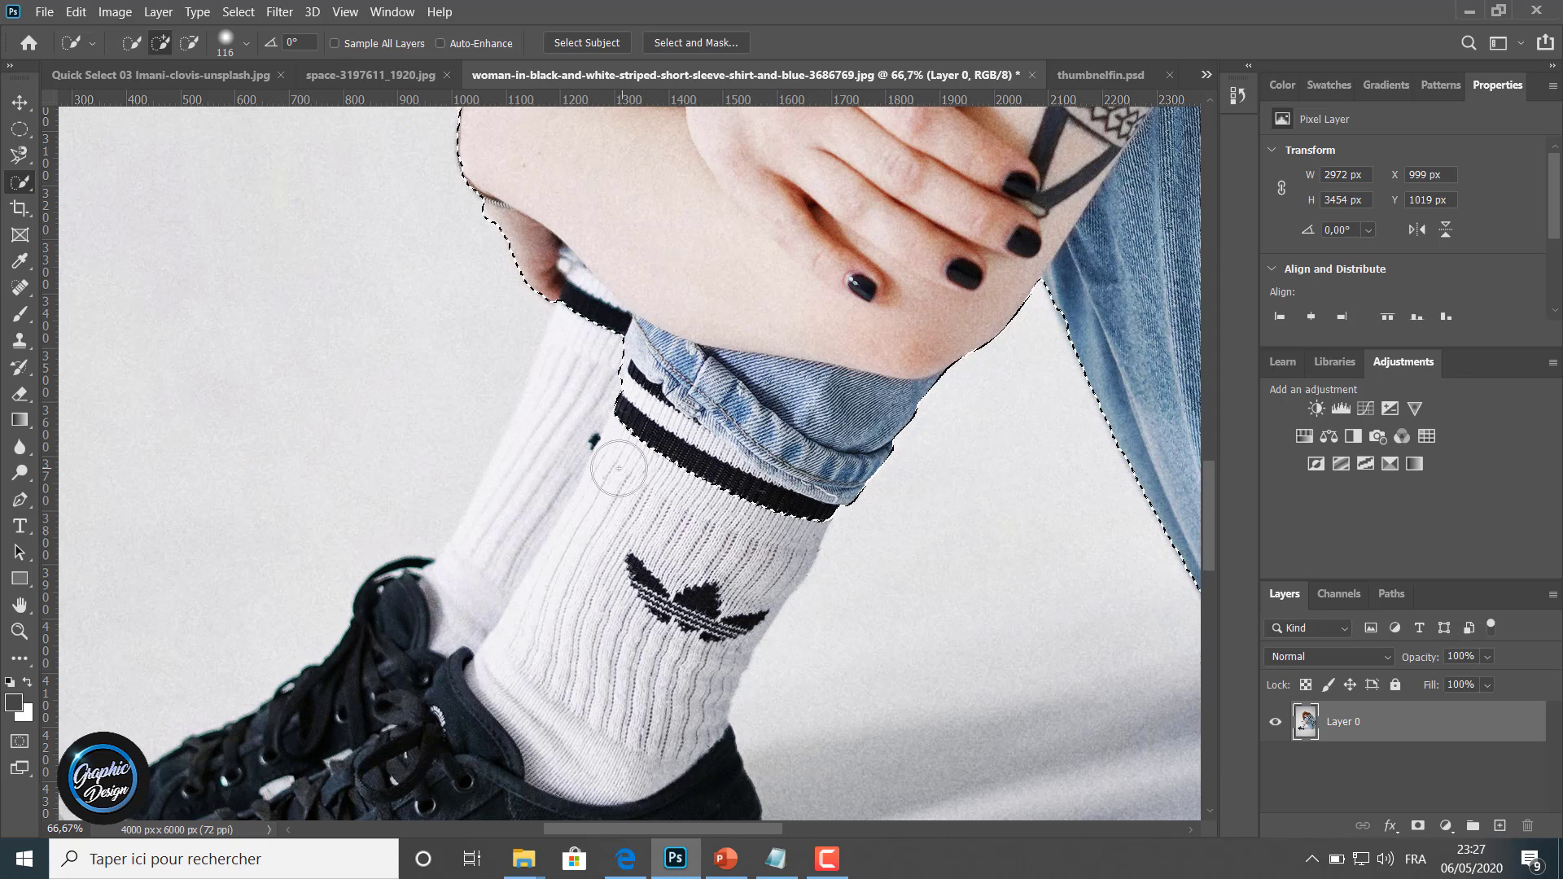
mouse_move(593, 377)
left_mouse_down()
mouse_move(565, 348)
mouse_move(547, 440)
left_mouse_up()
mouse_move(546, 520)
left_mouse_down()
mouse_move(606, 543)
mouse_move(625, 488)
mouse_move(697, 605)
mouse_move(645, 573)
left_mouse_up()
Add the black uppers of both sneakers and the front shoe's white side stripes to the selection.
scroll(366, 582, "down", 5)
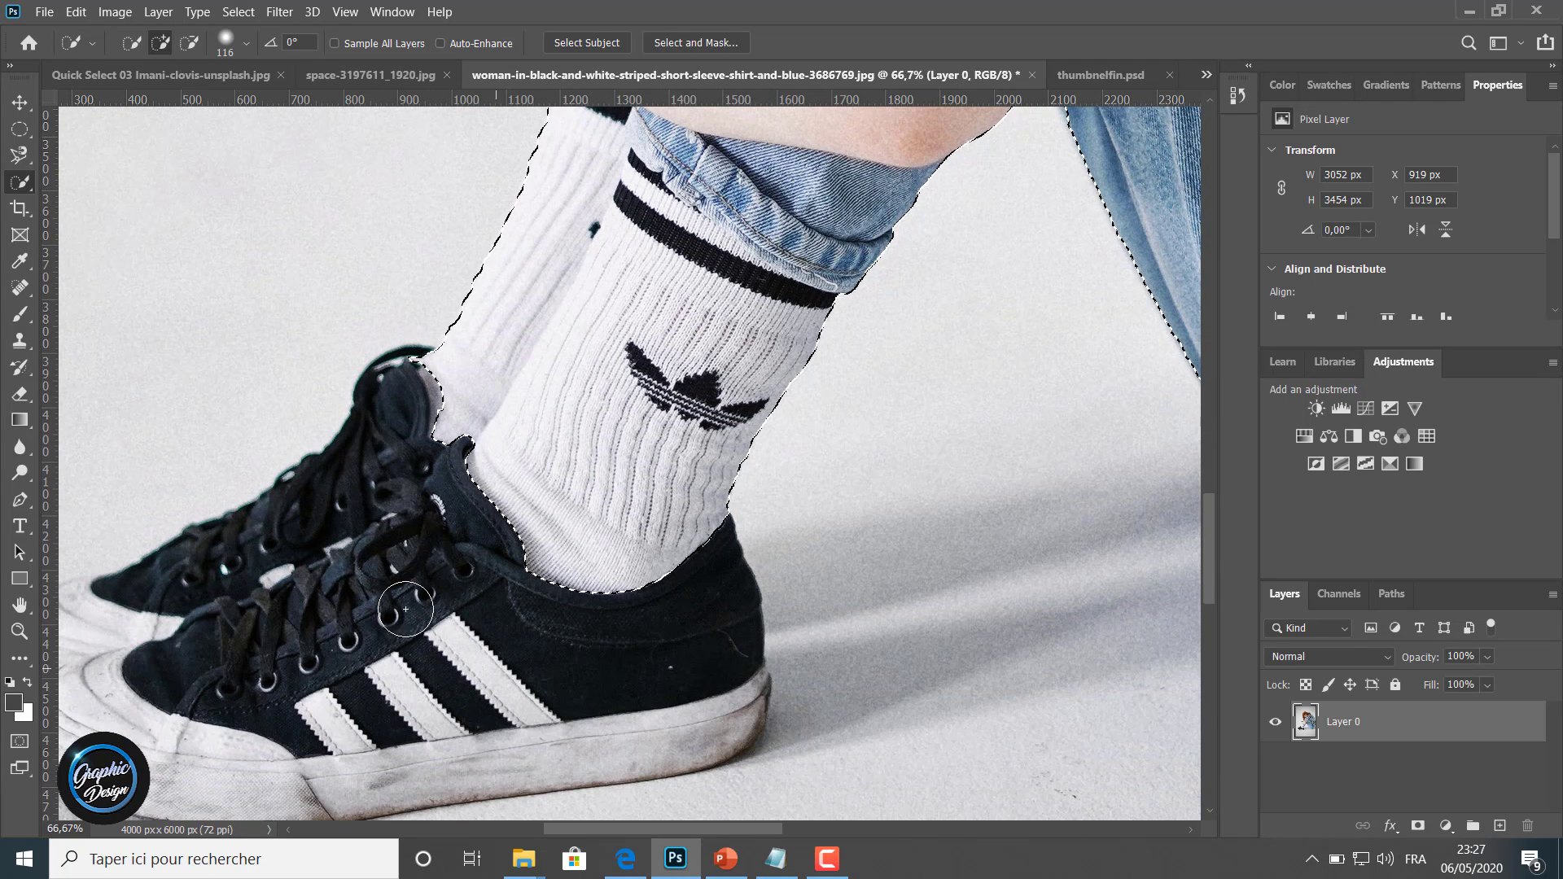
mouse_move(418, 513)
left_mouse_down()
mouse_move(424, 493)
mouse_move(438, 497)
left_mouse_up()
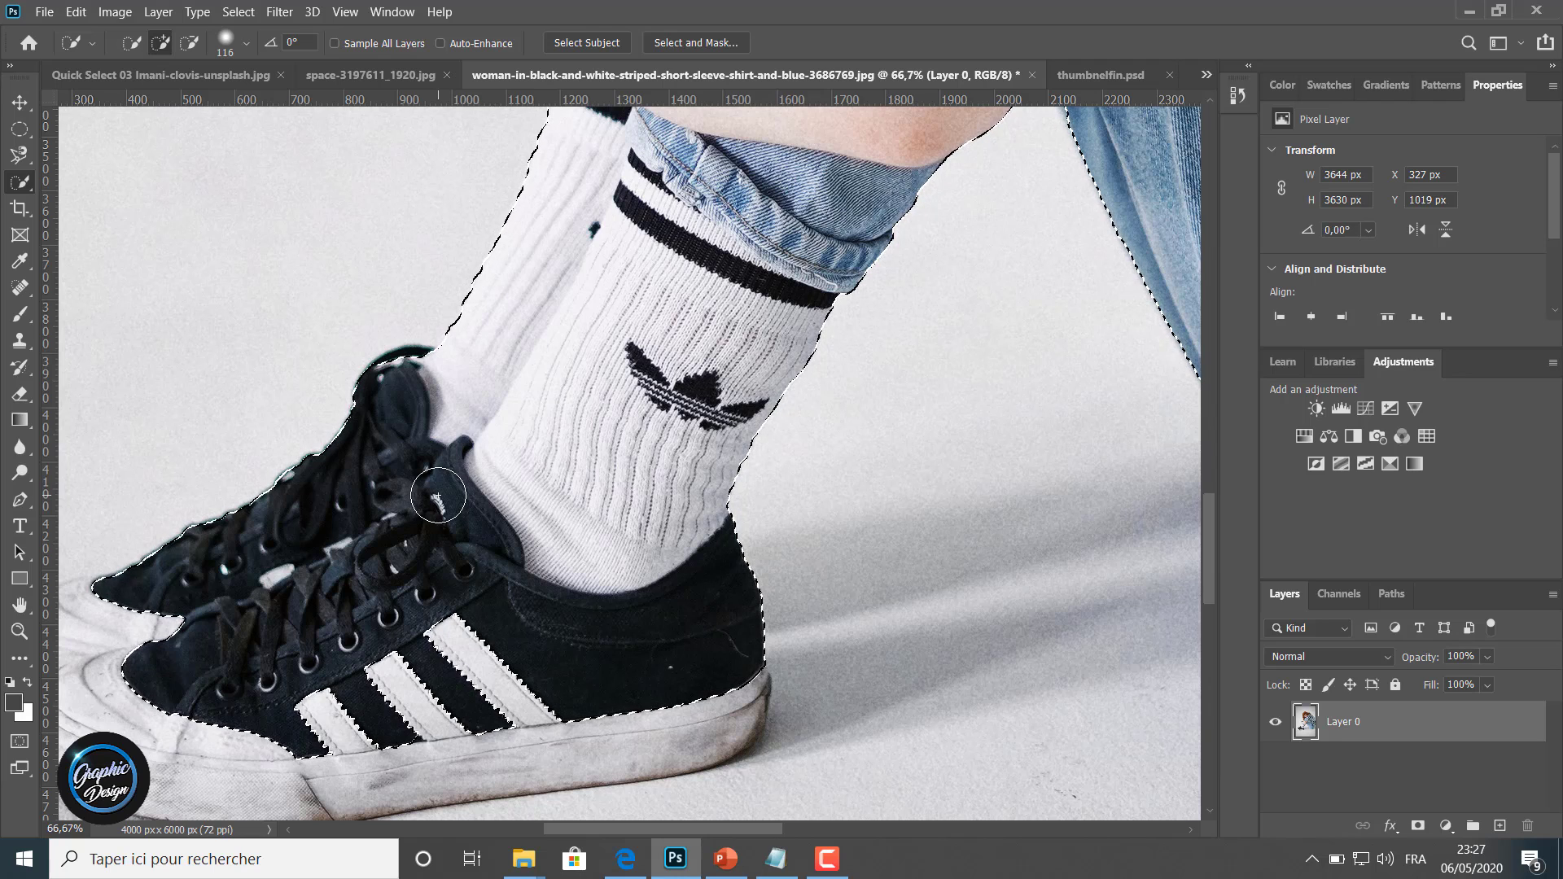
left_click(398, 376)
left_click(276, 682)
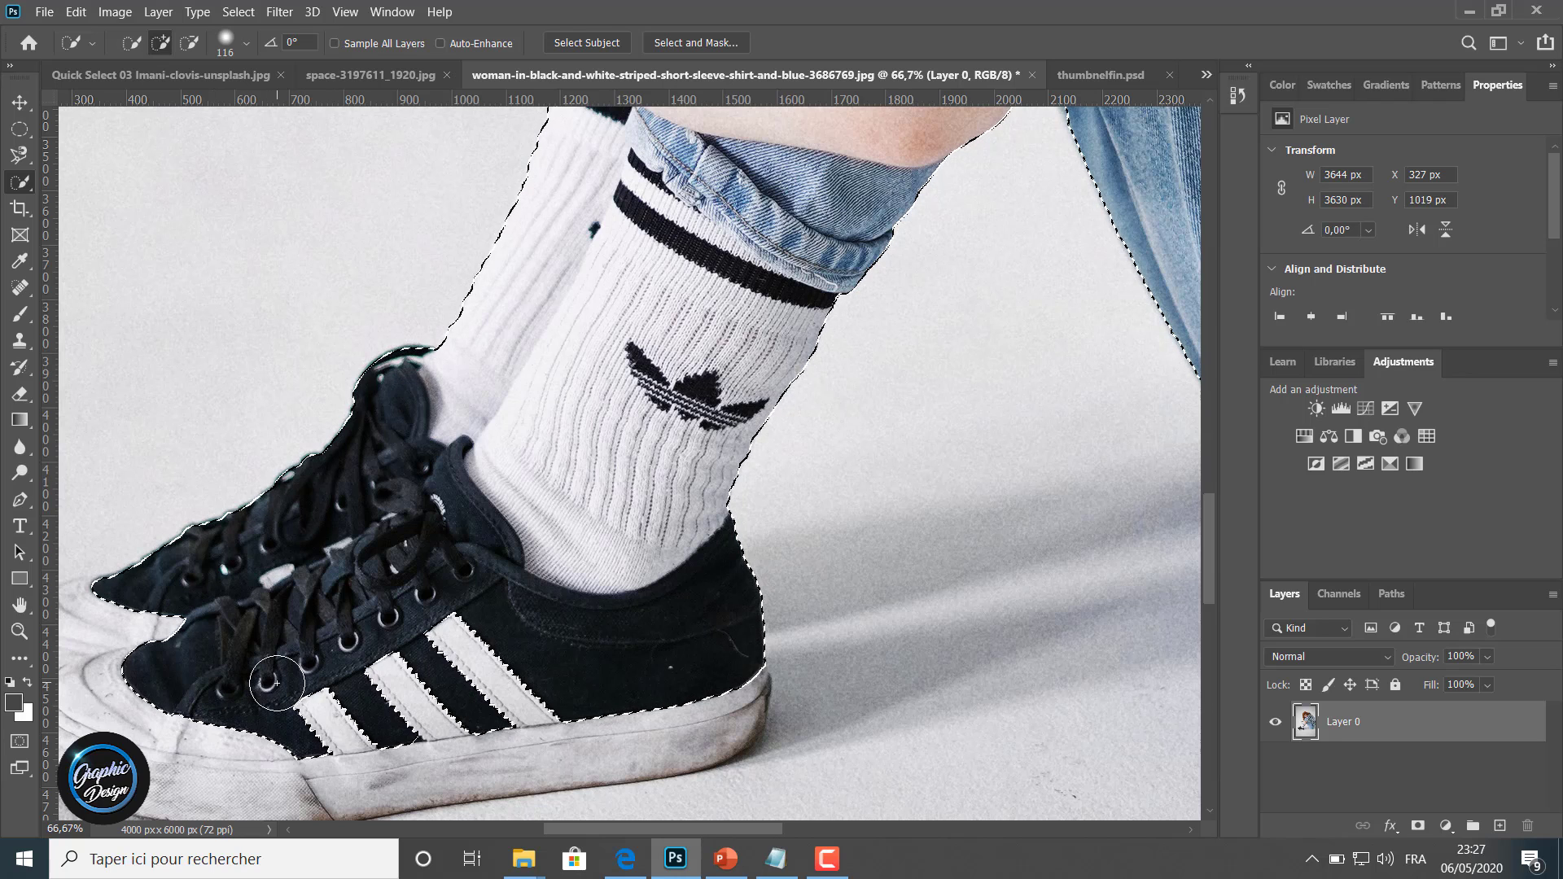
left_click(357, 700)
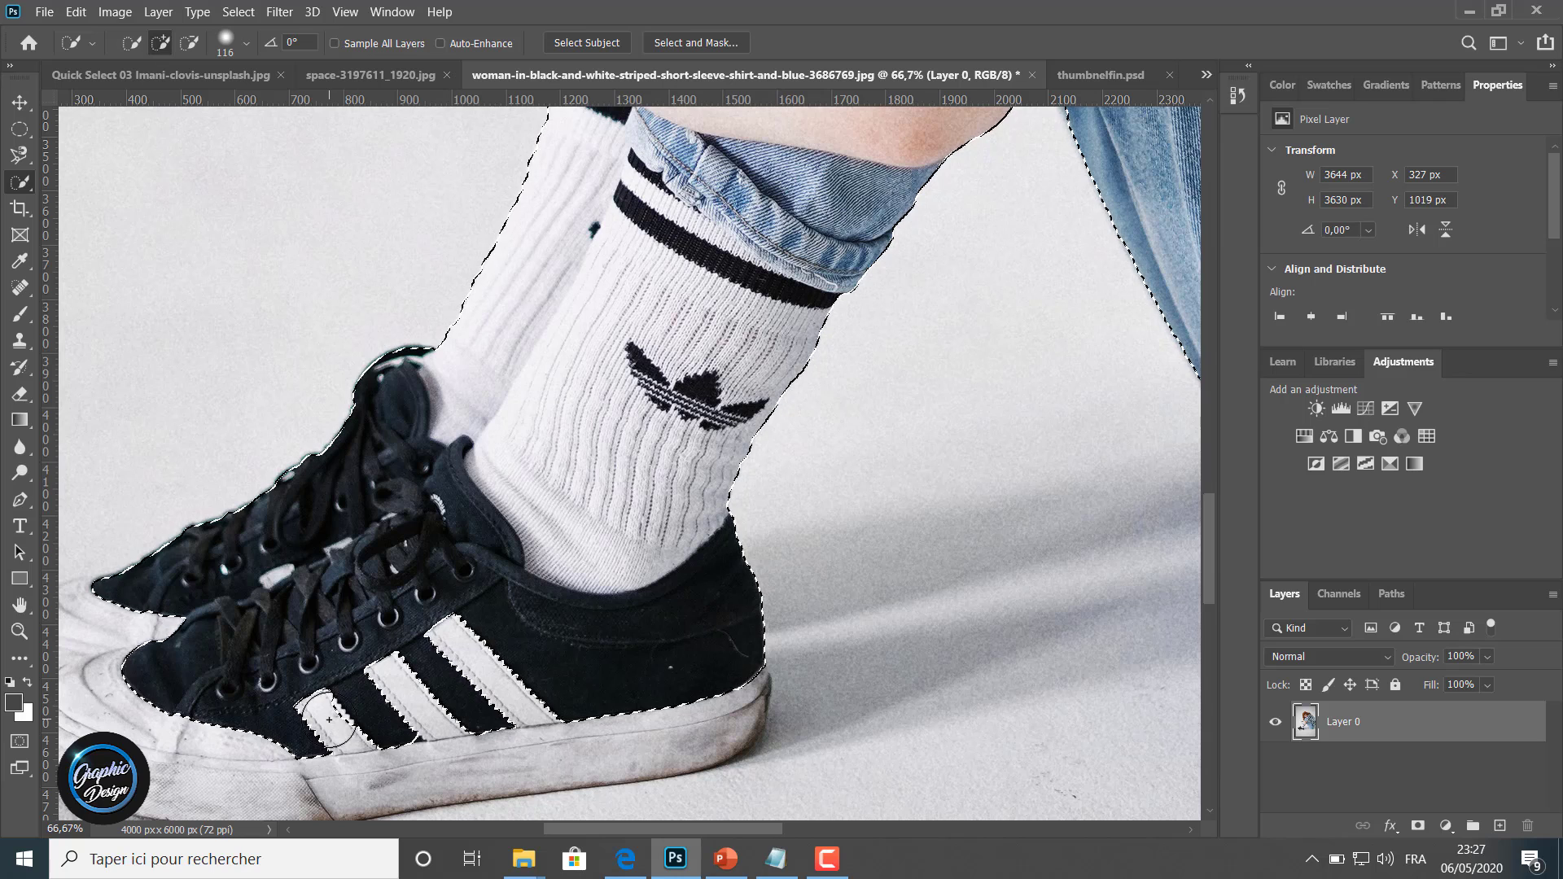
left_click(410, 698)
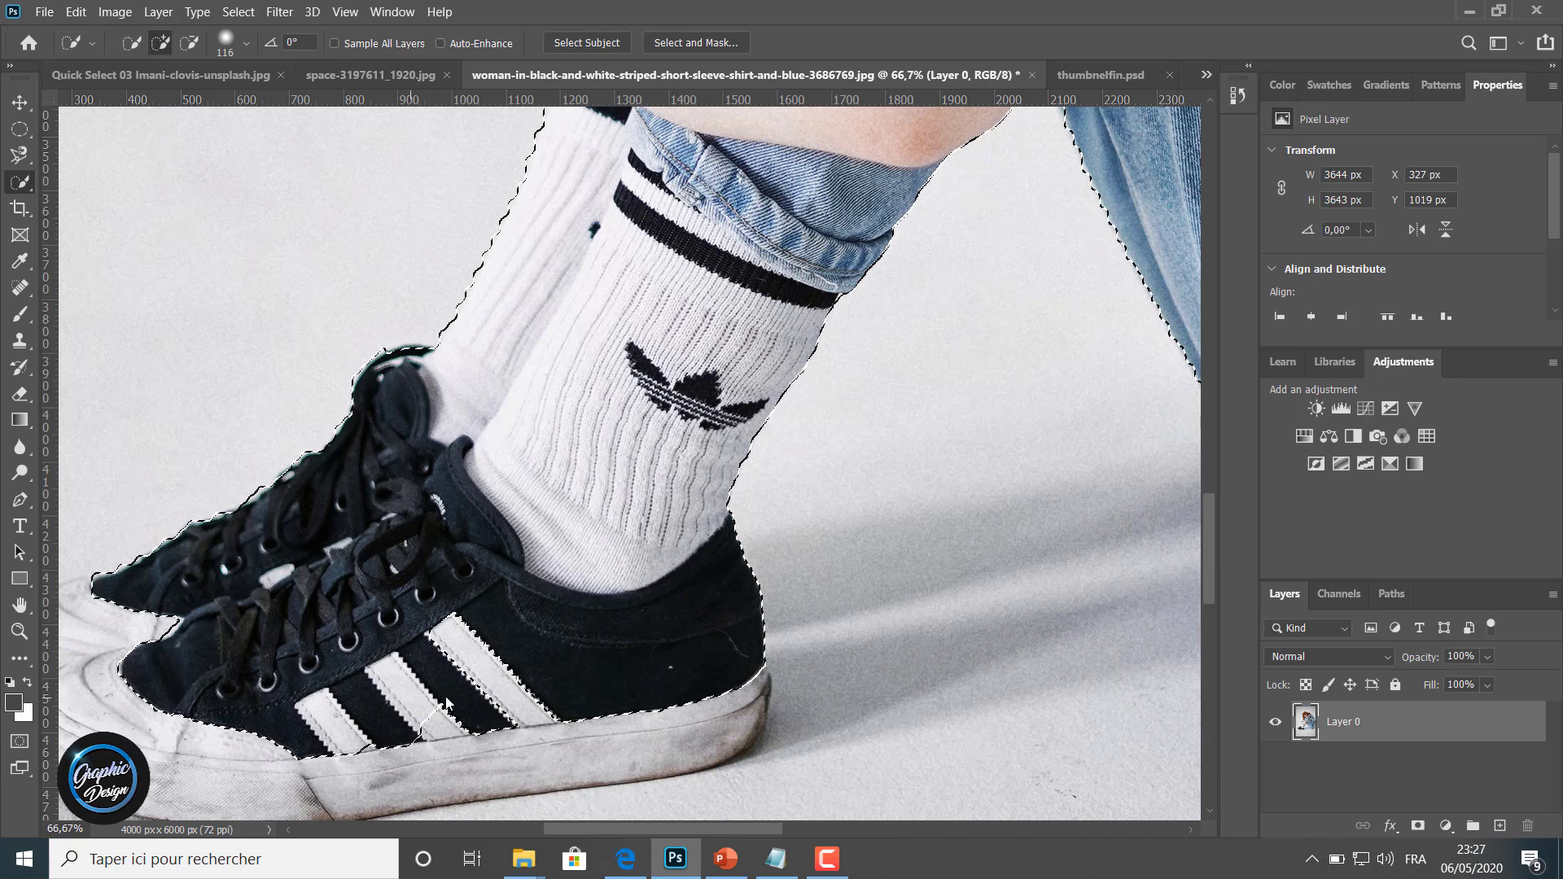
left_click(476, 671)
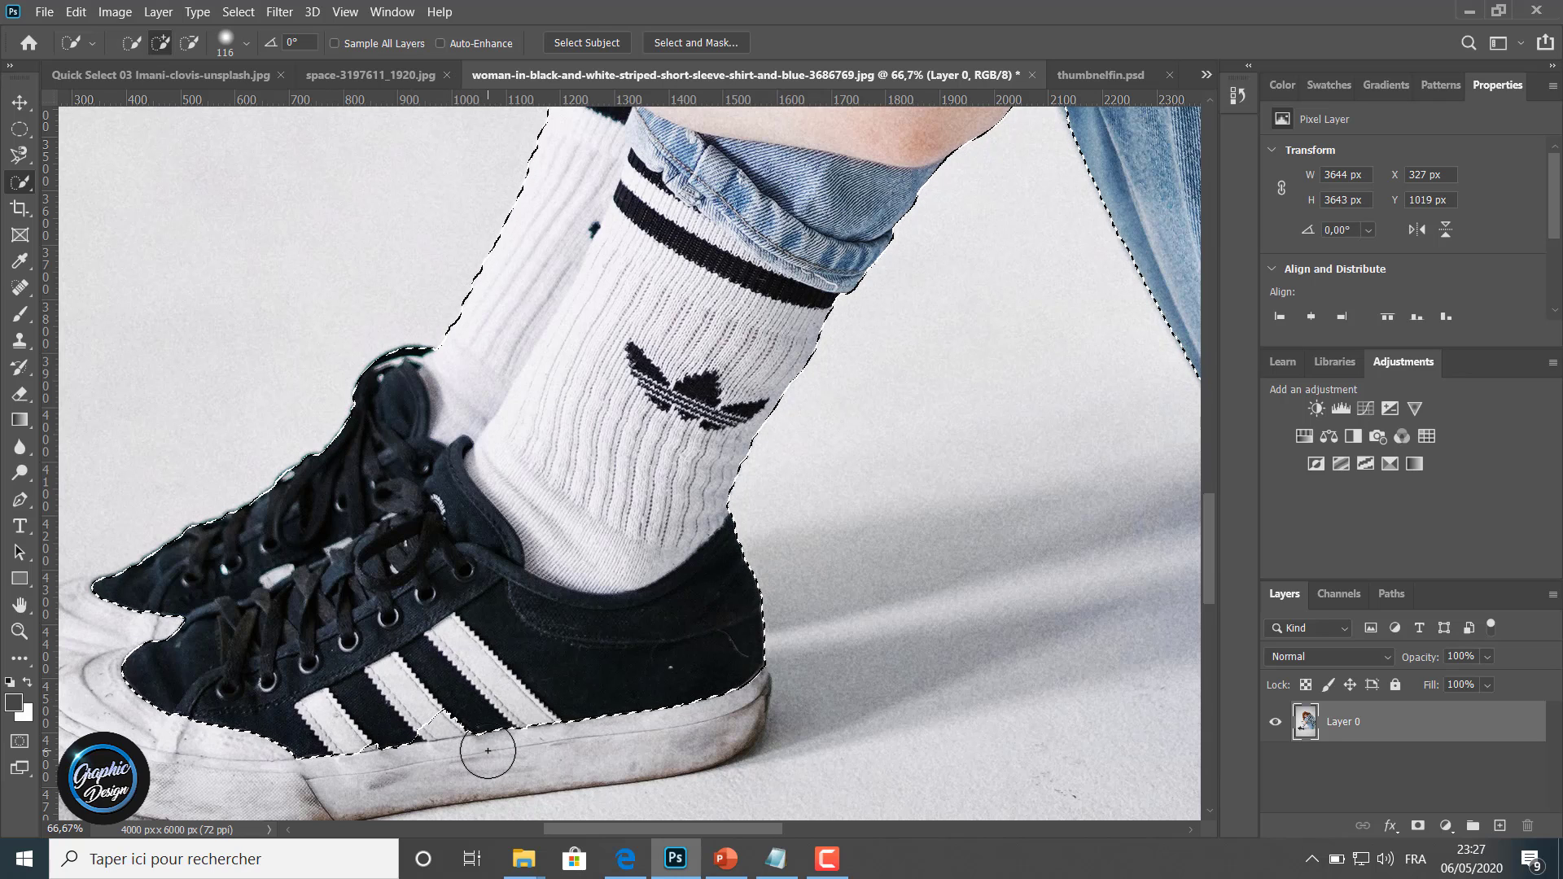
Add the front sneaker's white sole and toe cap to the selection, from heel to tip.
mouse_move(488, 751)
left_mouse_down()
mouse_move(611, 740)
mouse_move(748, 688)
left_mouse_up()
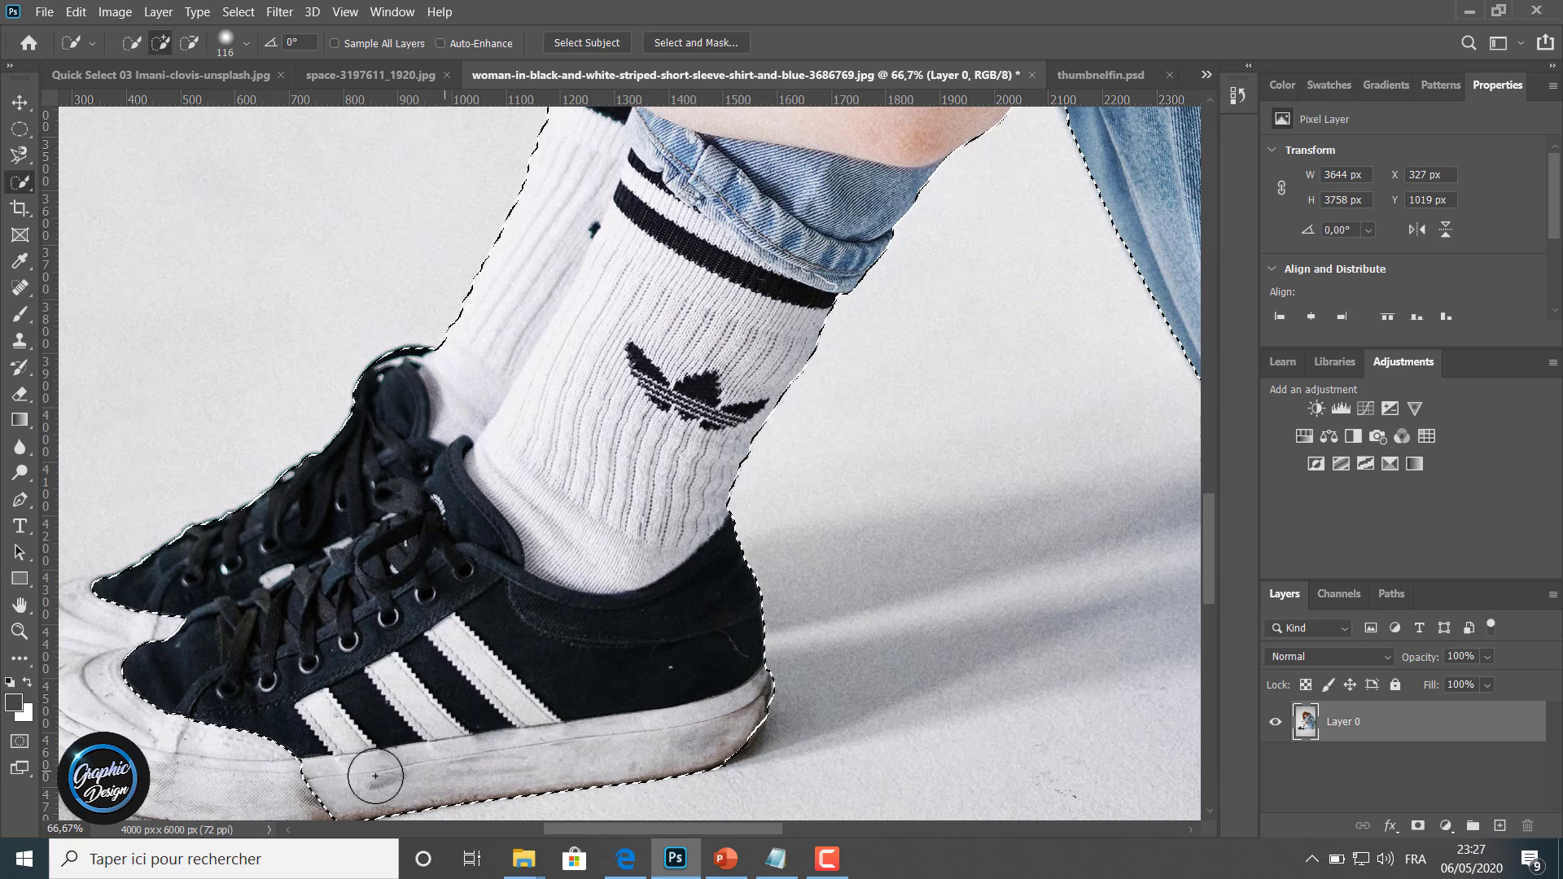
mouse_move(246, 762)
left_mouse_down()
mouse_move(178, 755)
mouse_move(127, 721)
left_mouse_up()
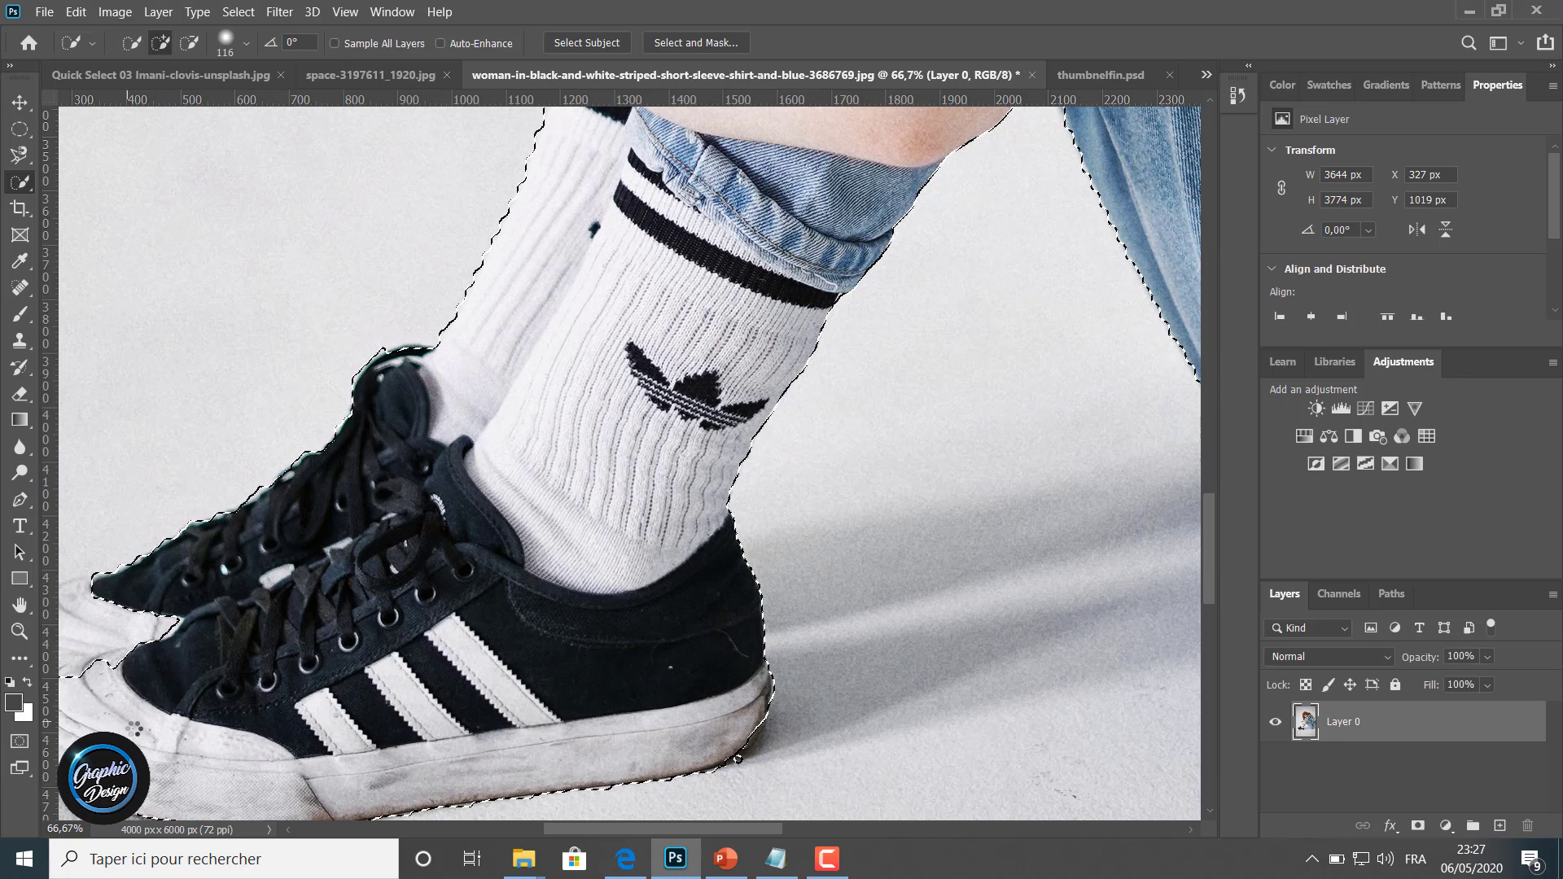
left_click_drag(571, 832, 520, 834)
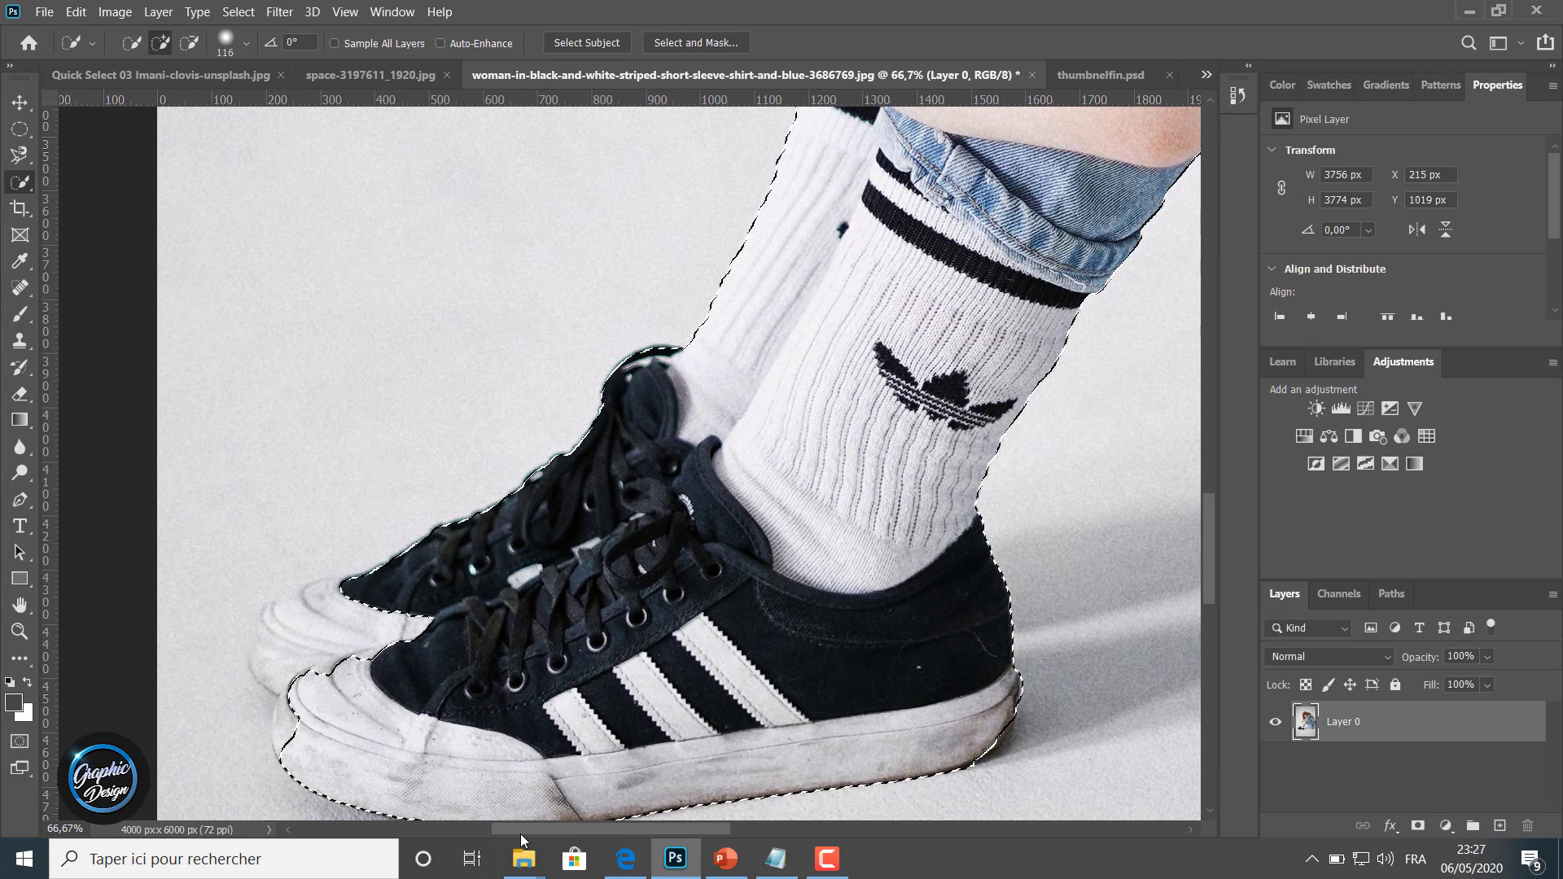
left_click(314, 713)
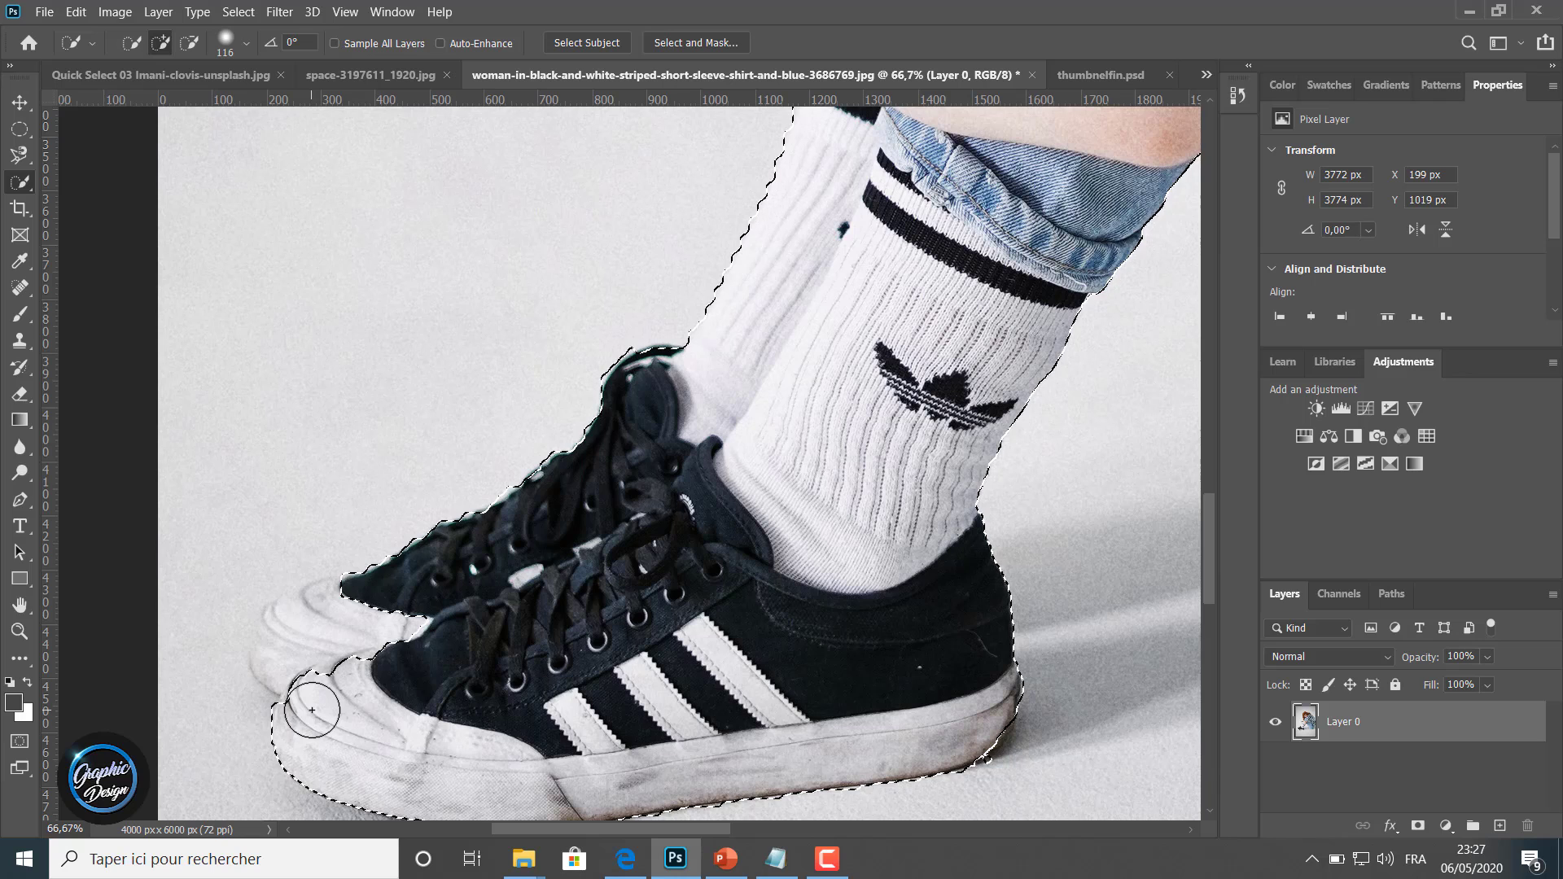
left_click(312, 710)
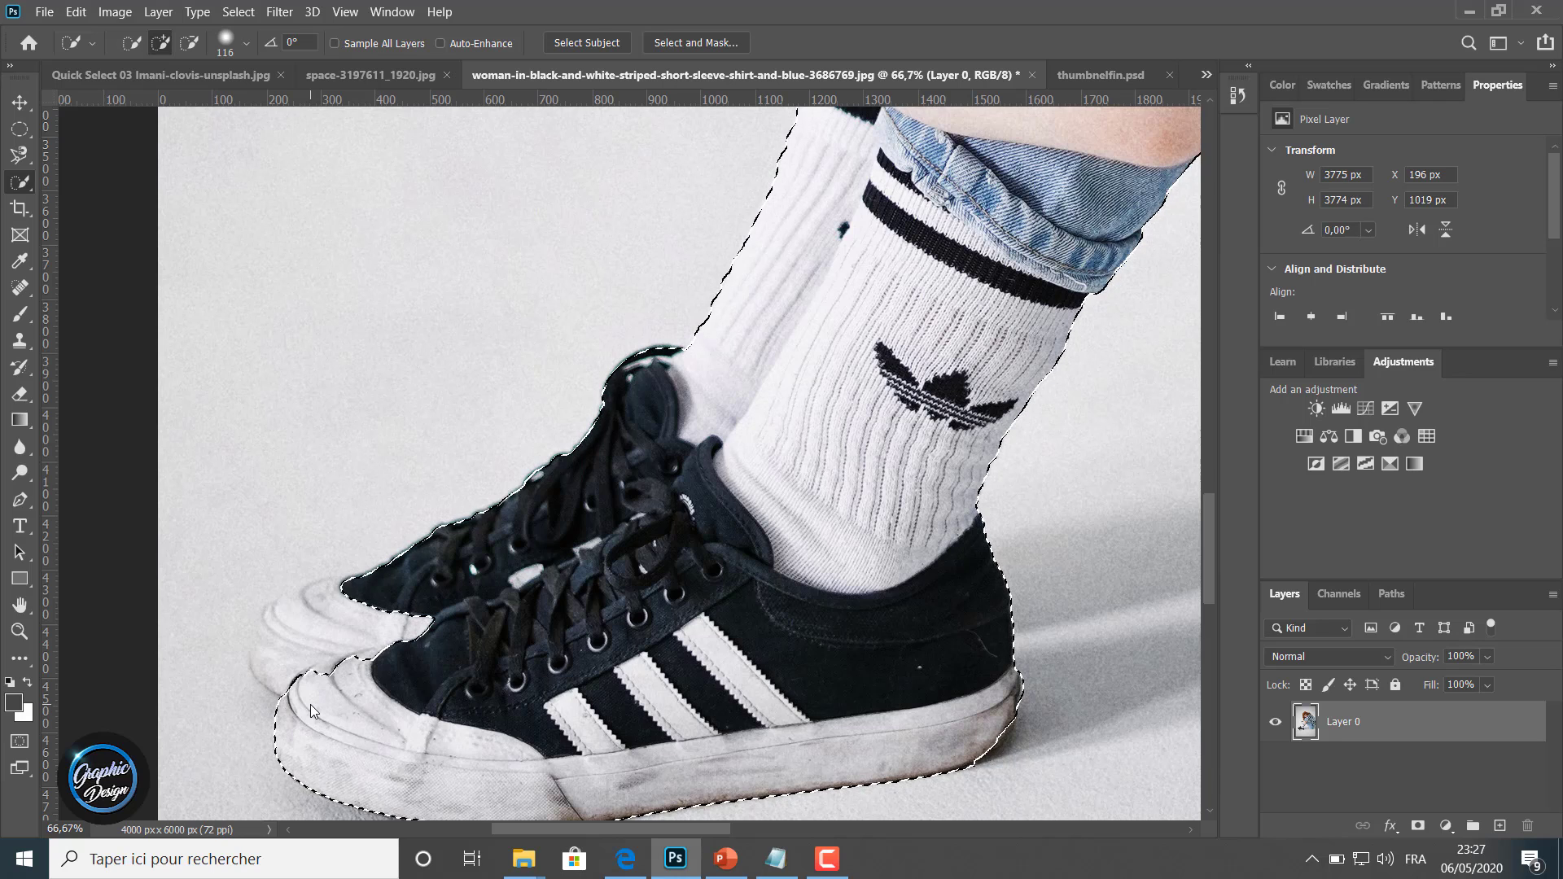
left_click(359, 662)
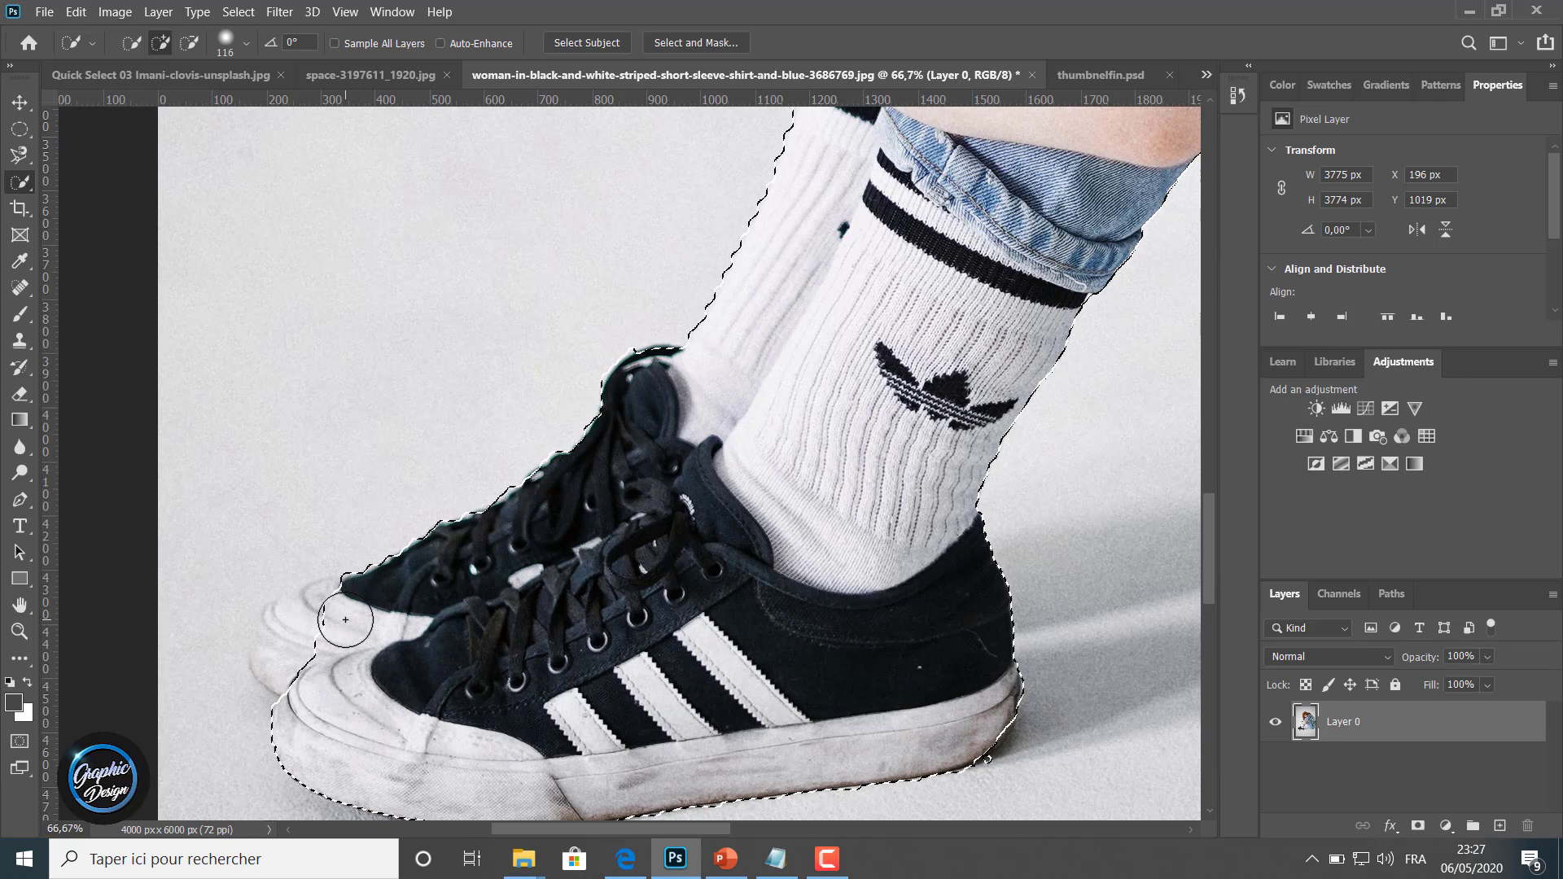
Add the rear sneaker's white toe cap and its lower edge to the selection.
left_click_drag(342, 613, 314, 621)
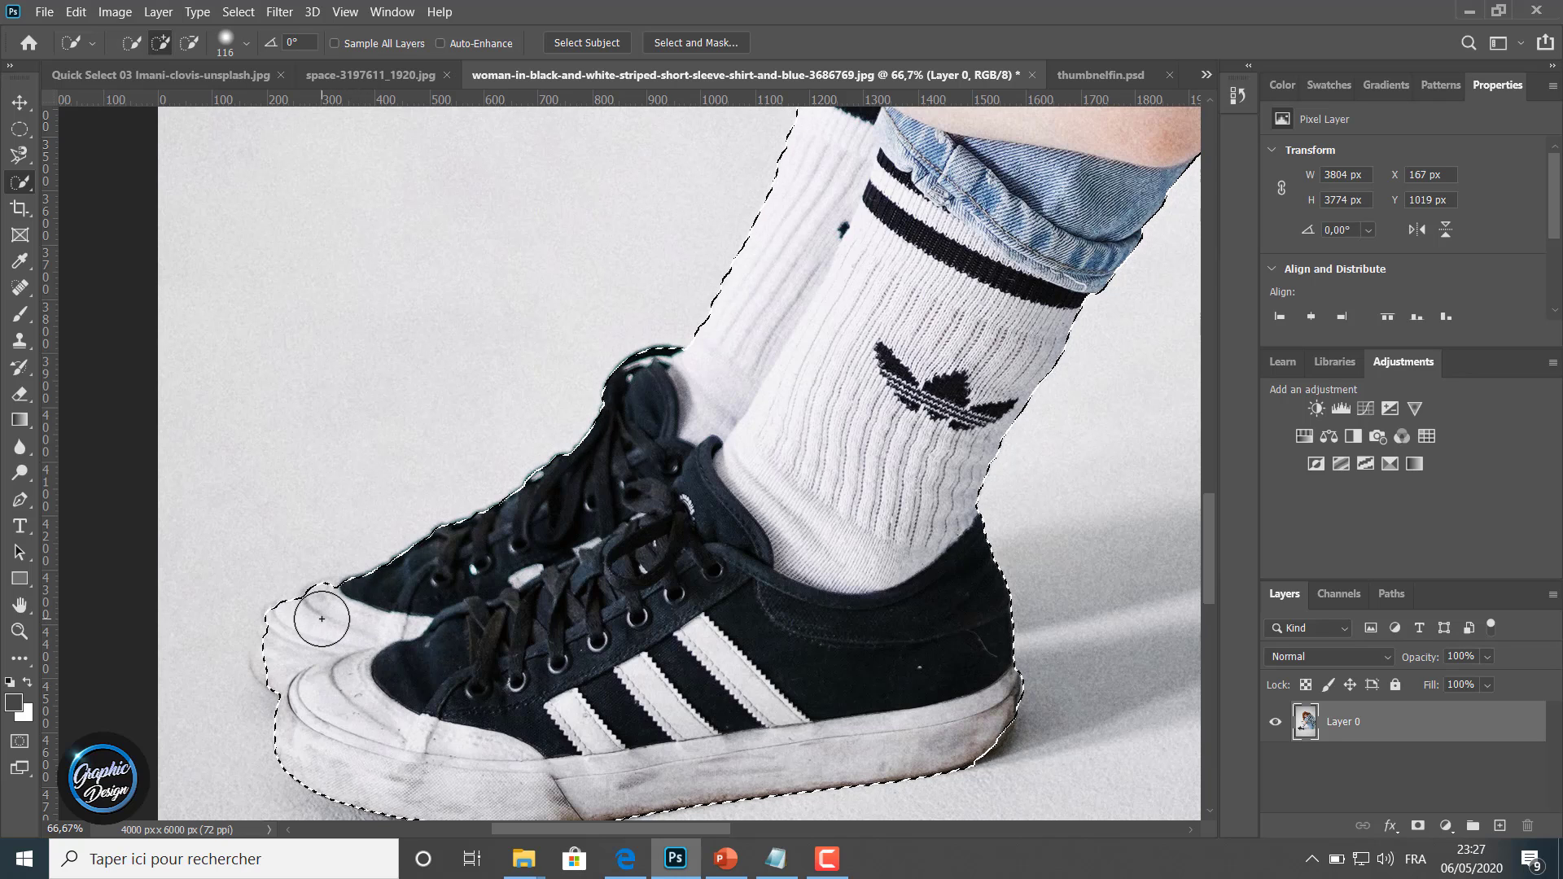
left_click(320, 612)
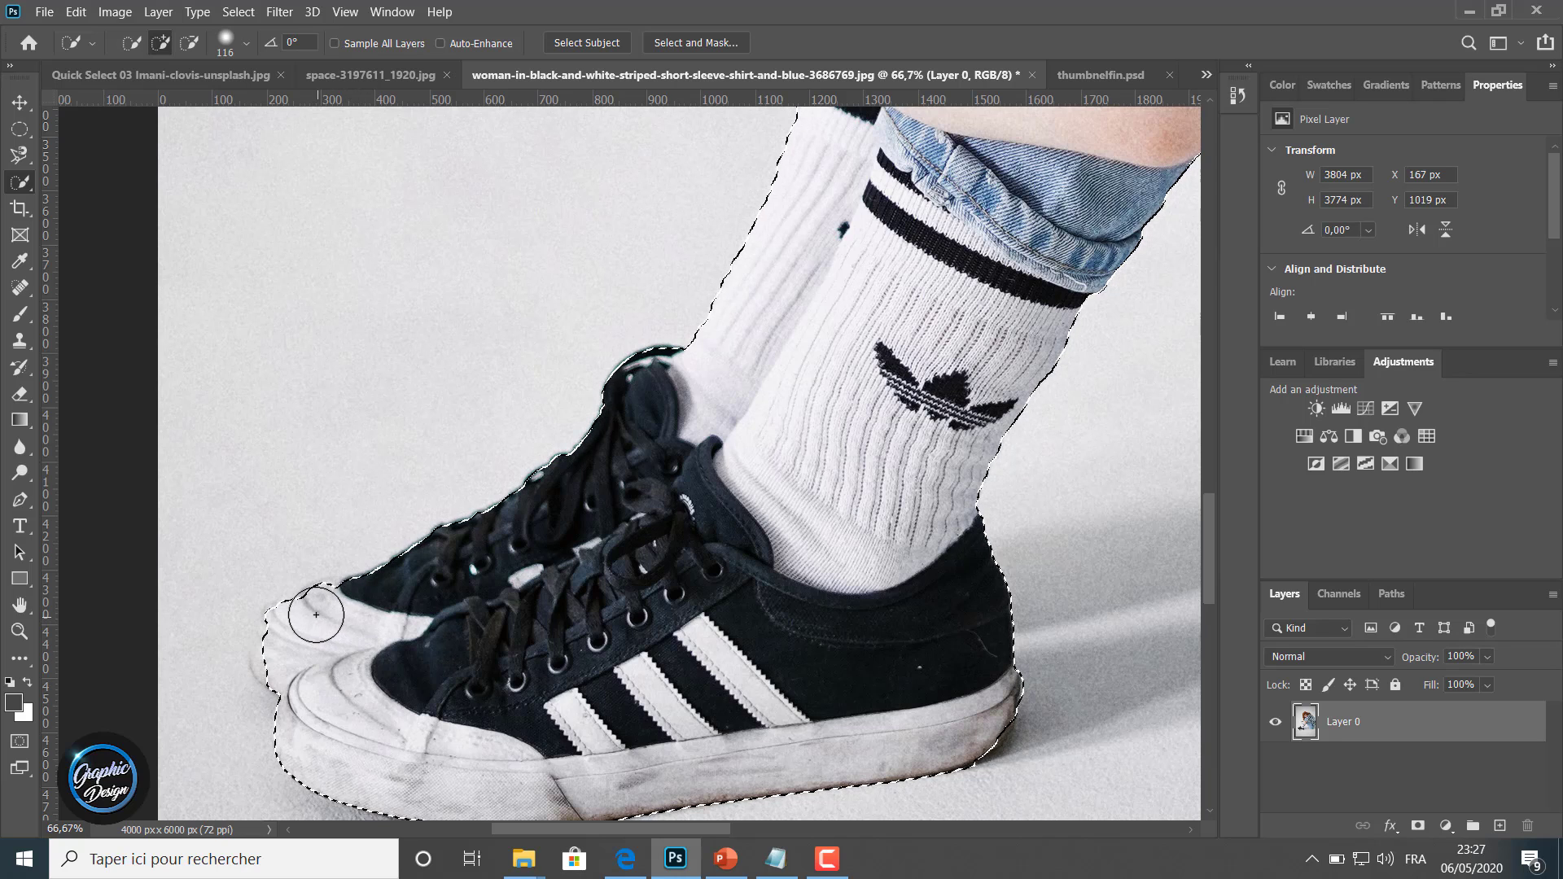
left_click(285, 657)
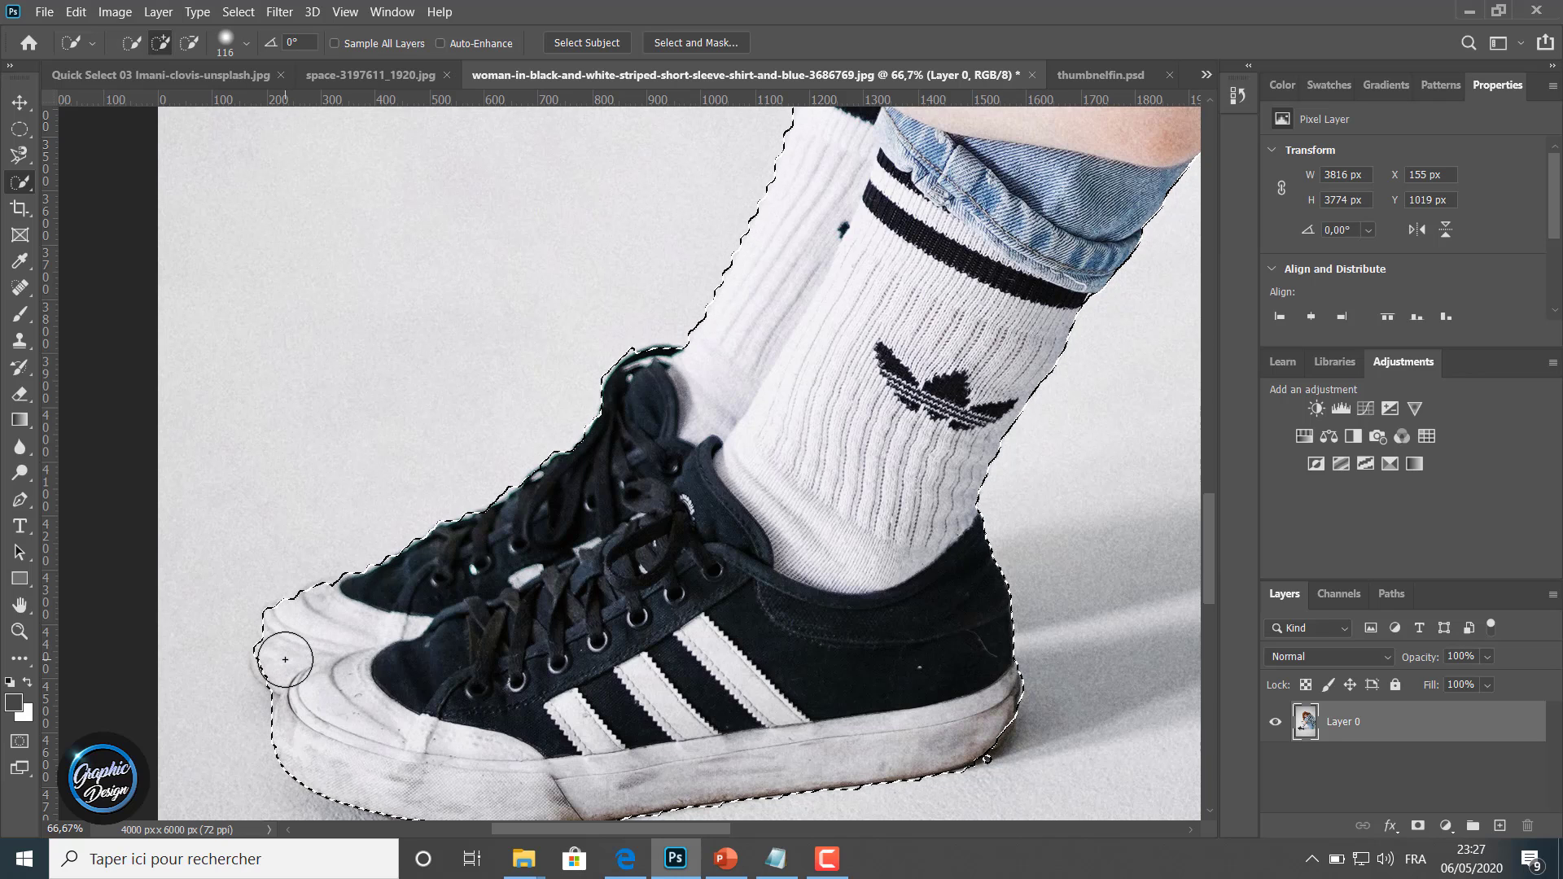
left_click(283, 656)
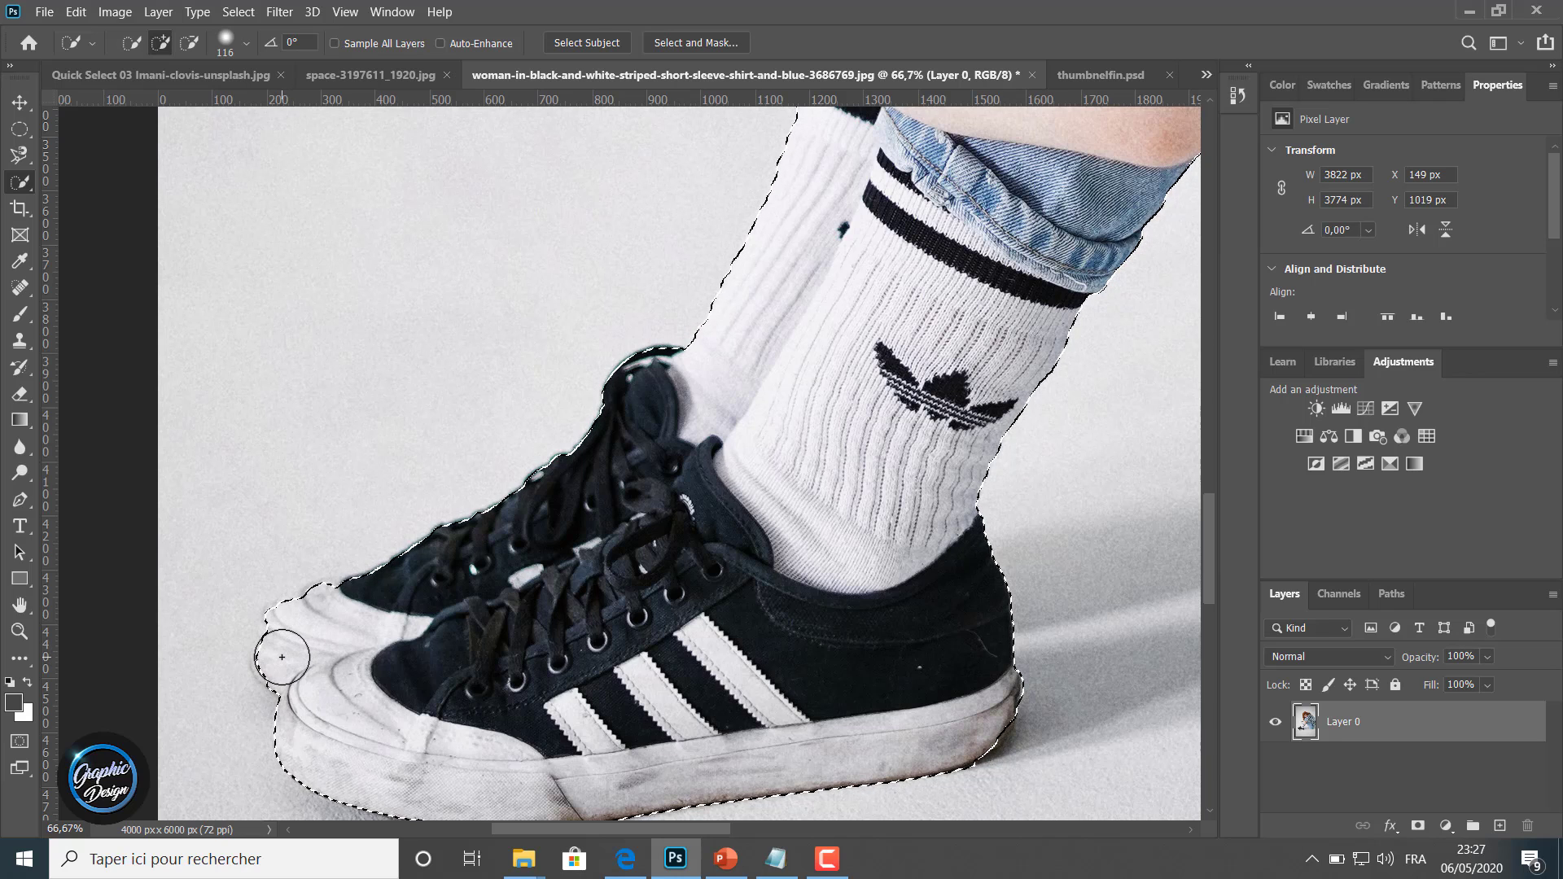
left_click(281, 657)
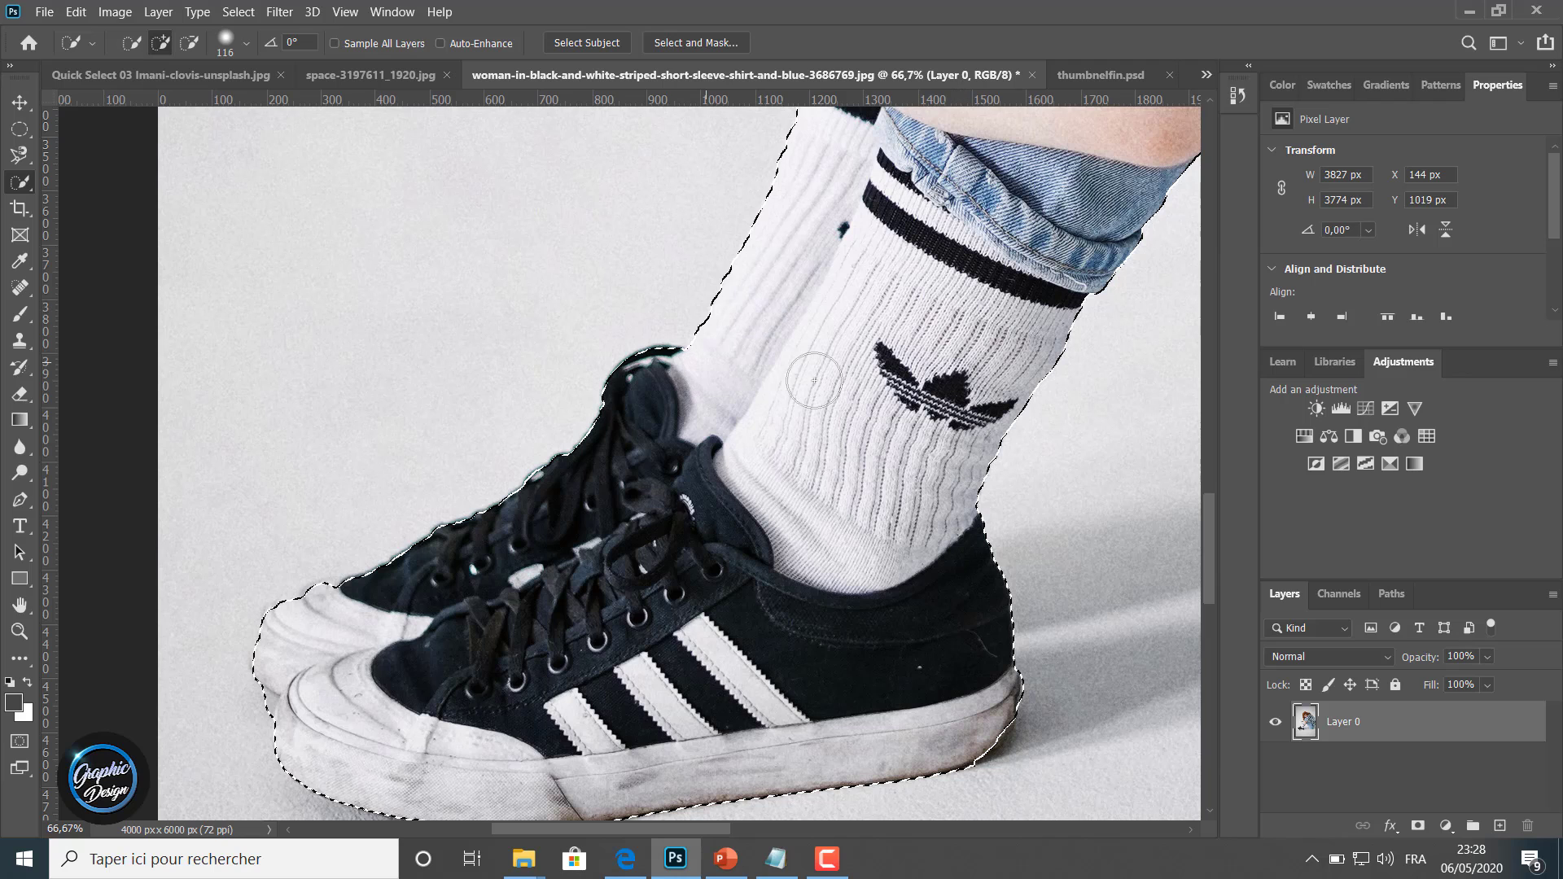
Copy the fully selected seated woman from the photo.
scroll(900, 635, "up", 3)
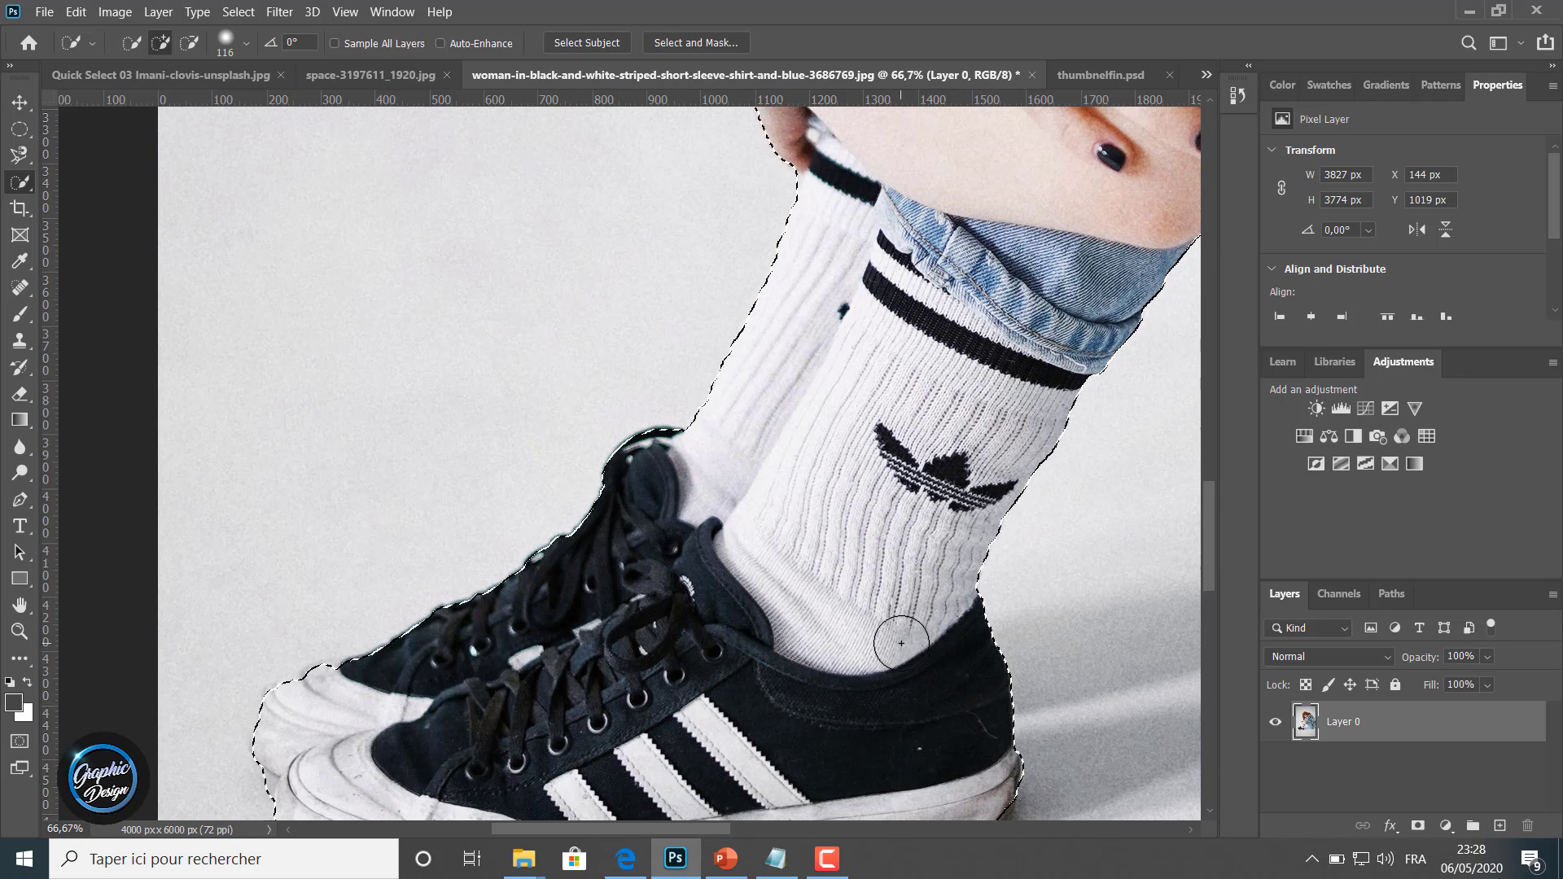
left_click(20, 631)
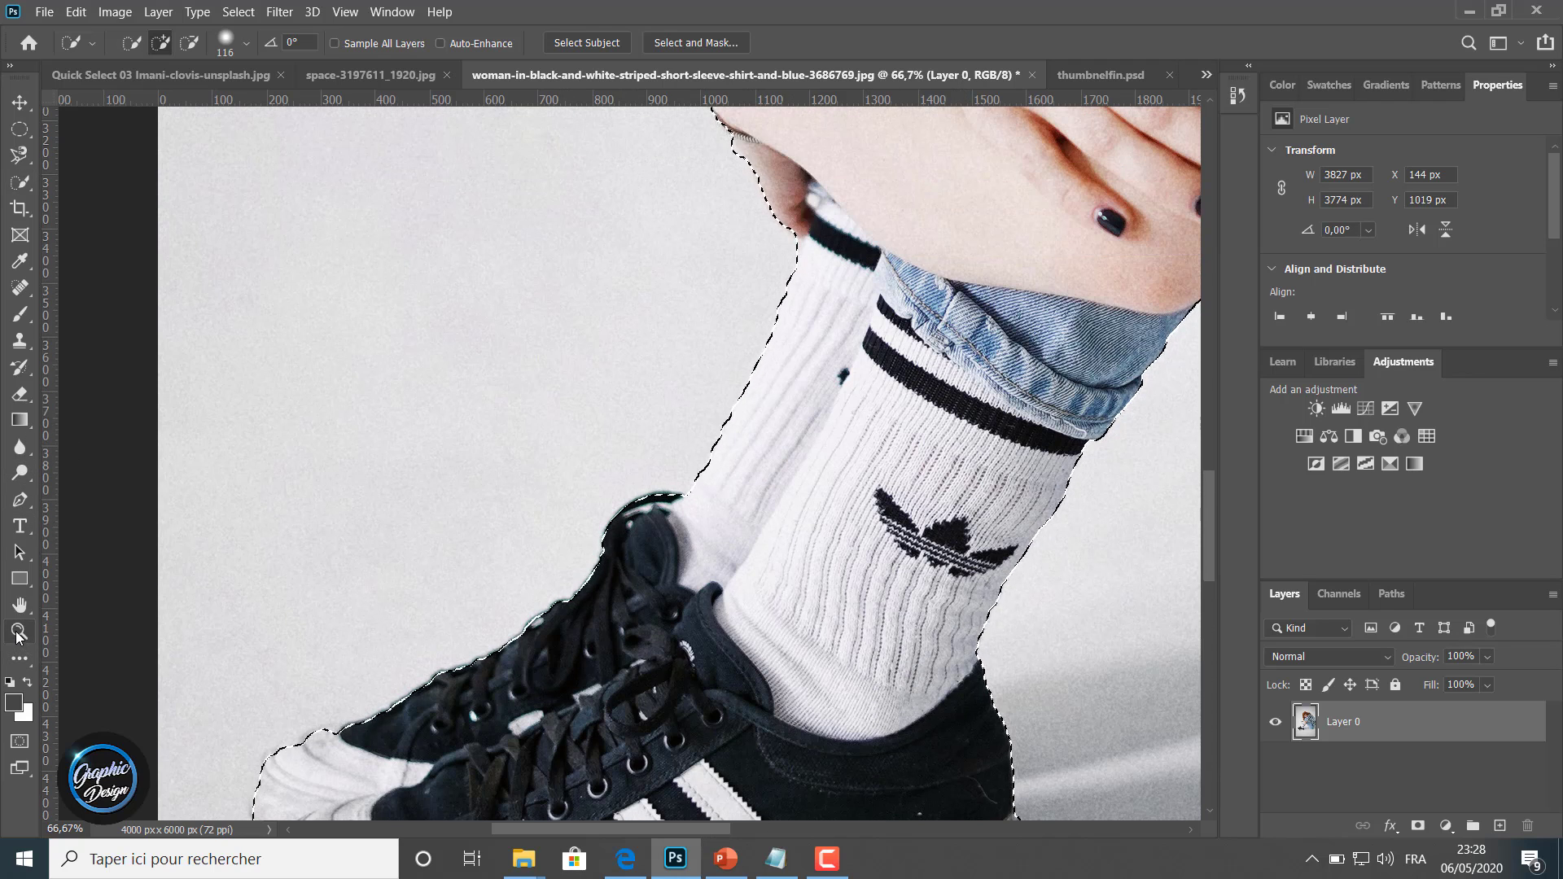
left_click(342, 429, "alt")
left_click(342, 430, "alt")
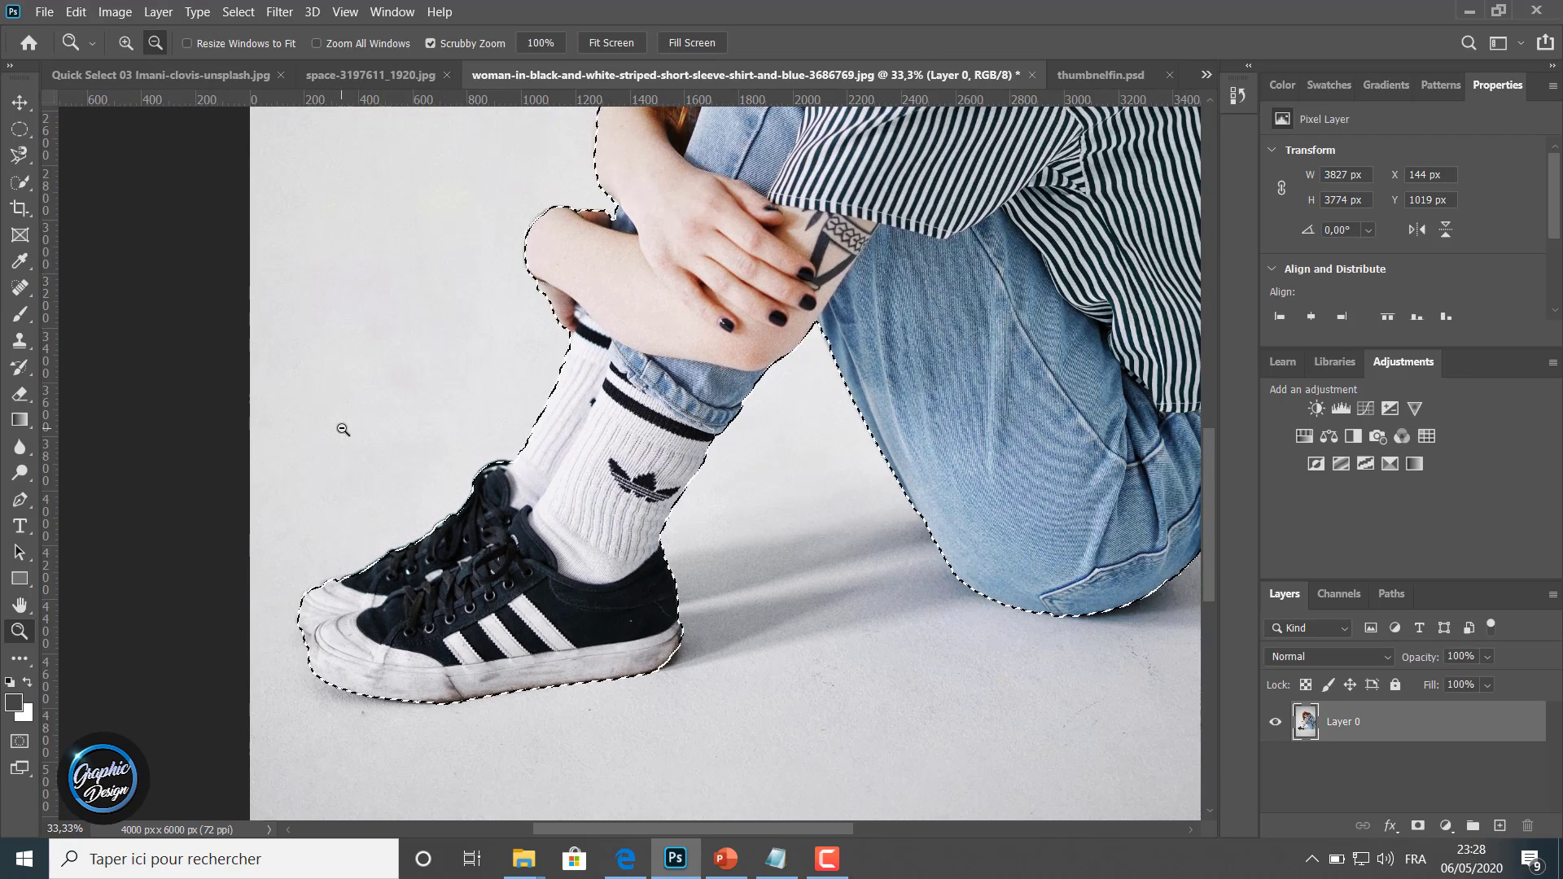
left_click(343, 430, "alt")
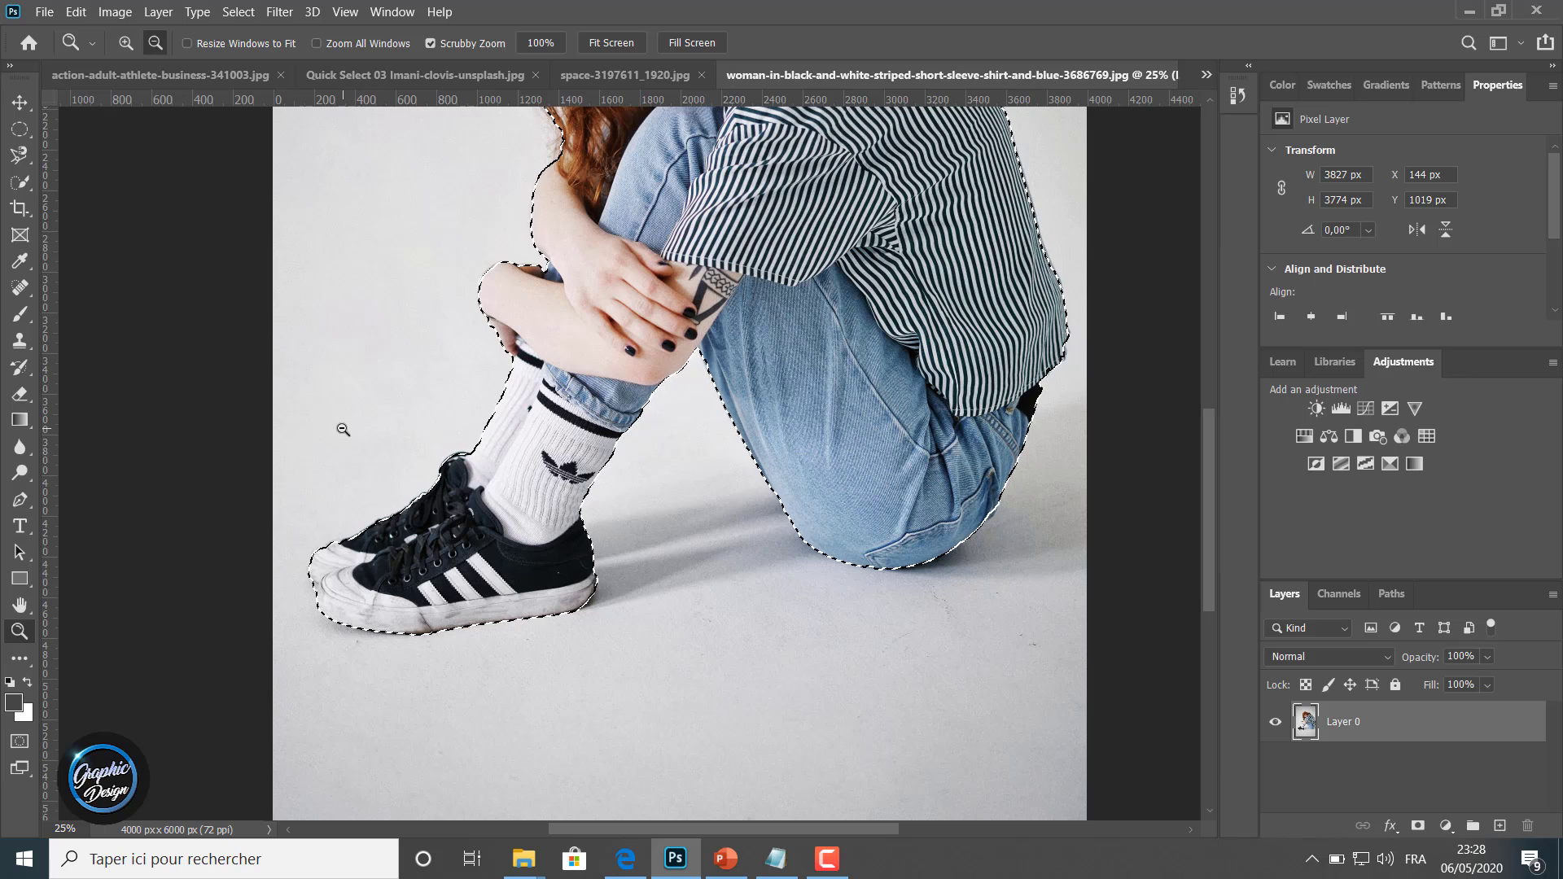
left_click(343, 430, "alt")
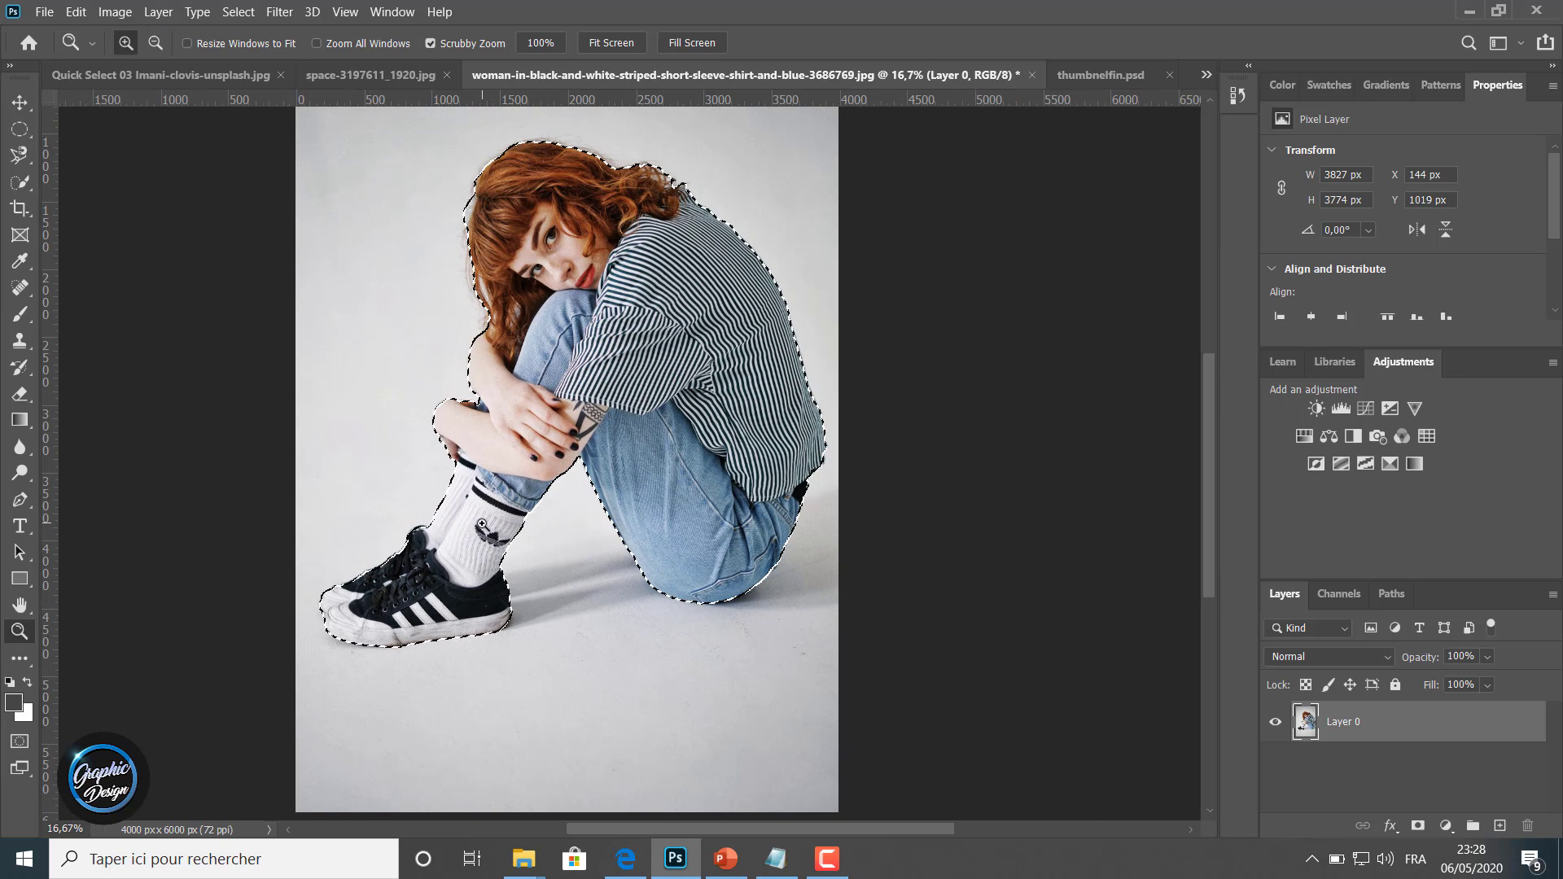
scroll(482, 523, "up", 1)
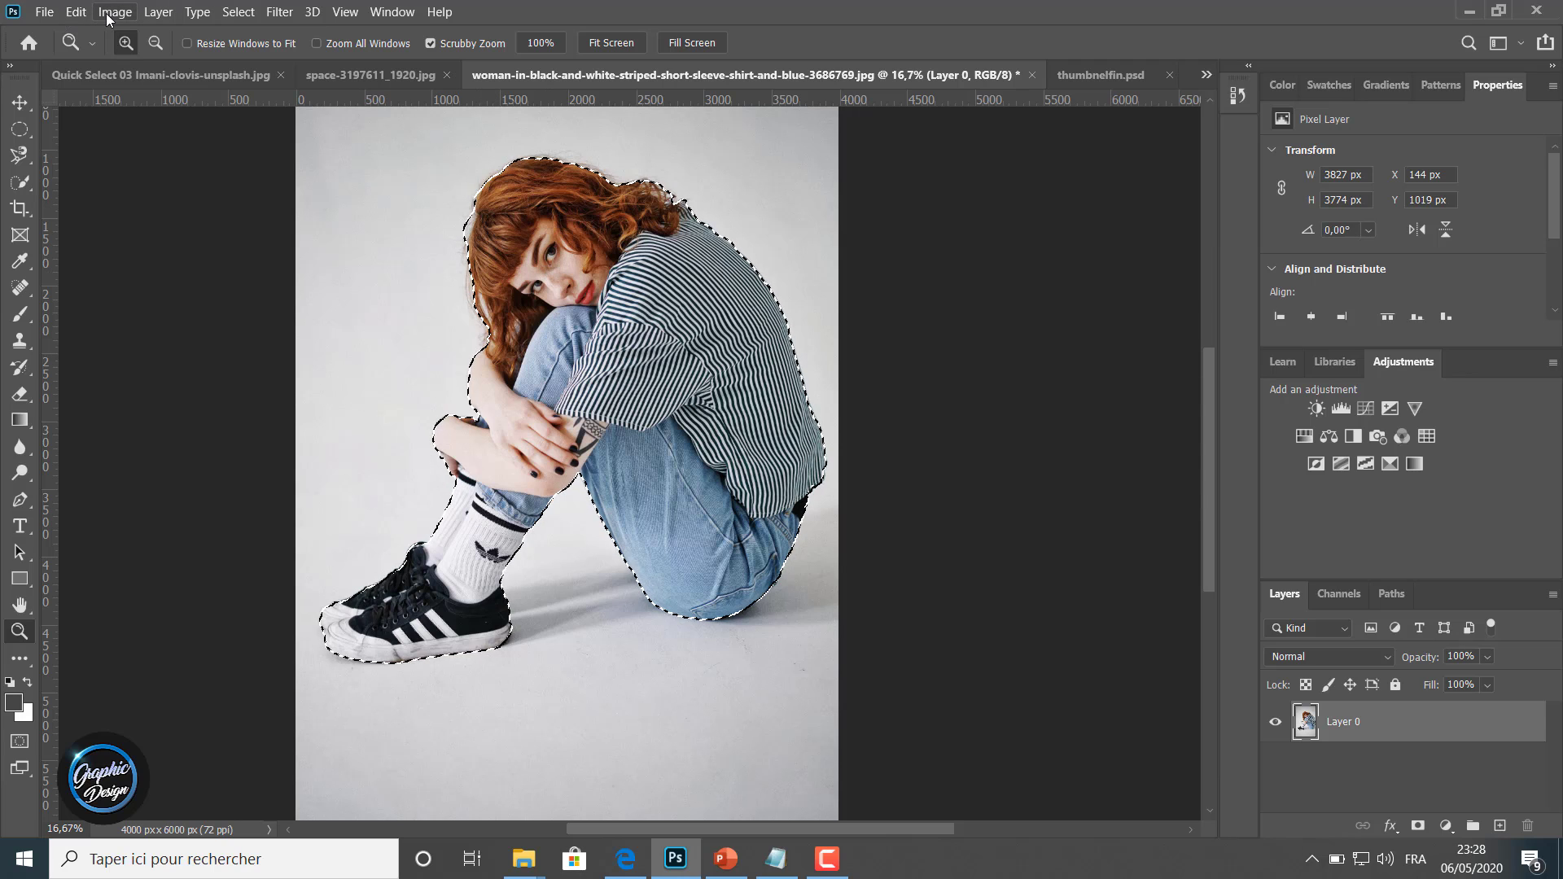
left_click(75, 11)
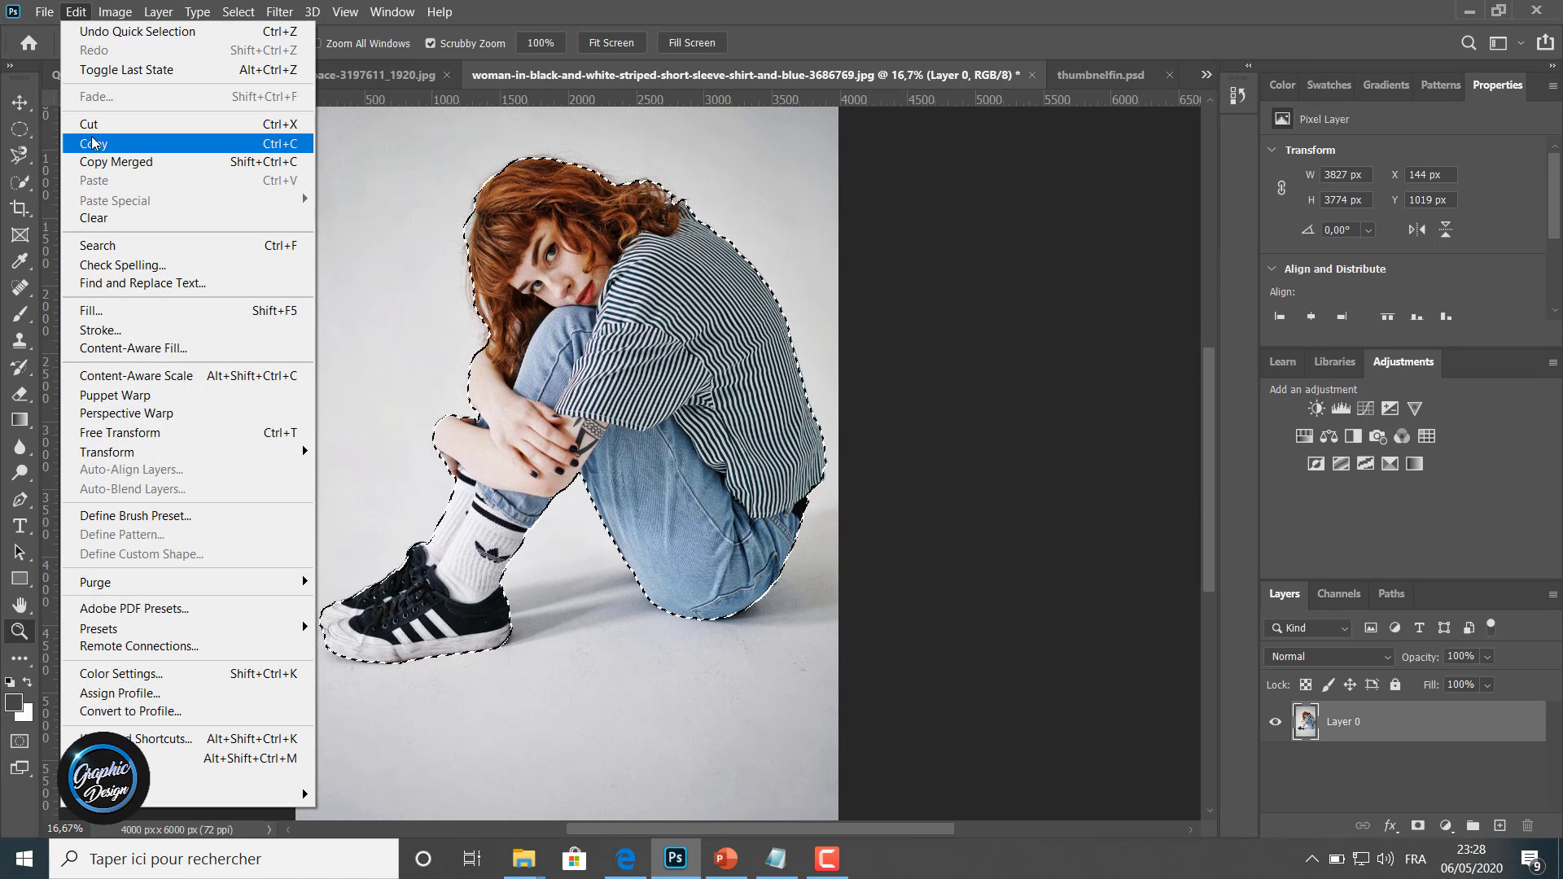
left_click(110, 143)
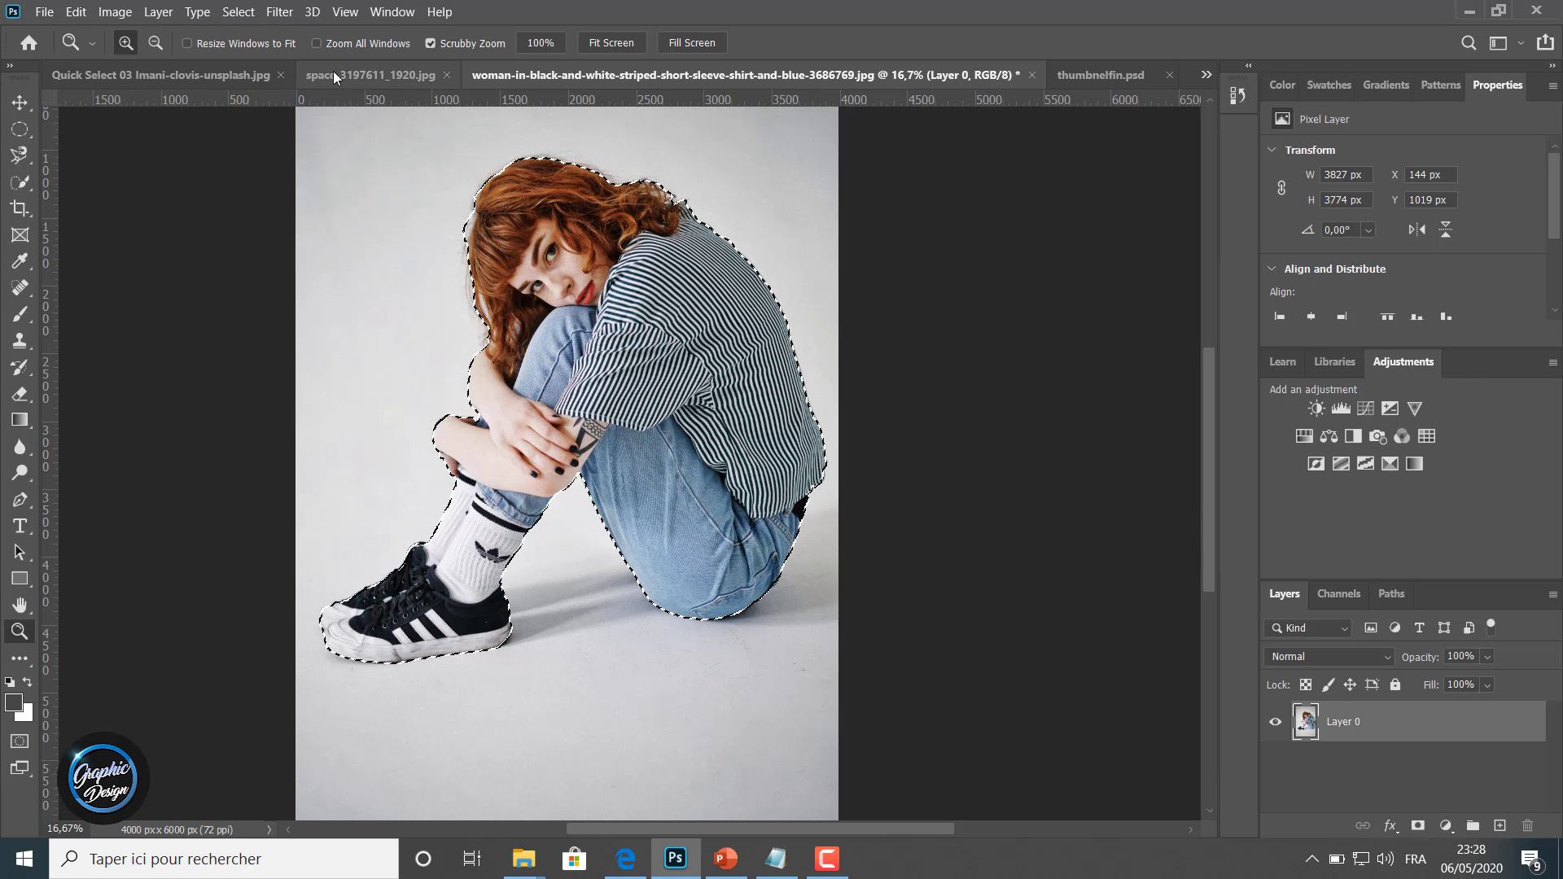
In space-3197611_1920.jpg, convert the locked Background into a regular layer and paste the copied woman above it.
left_click(362, 75)
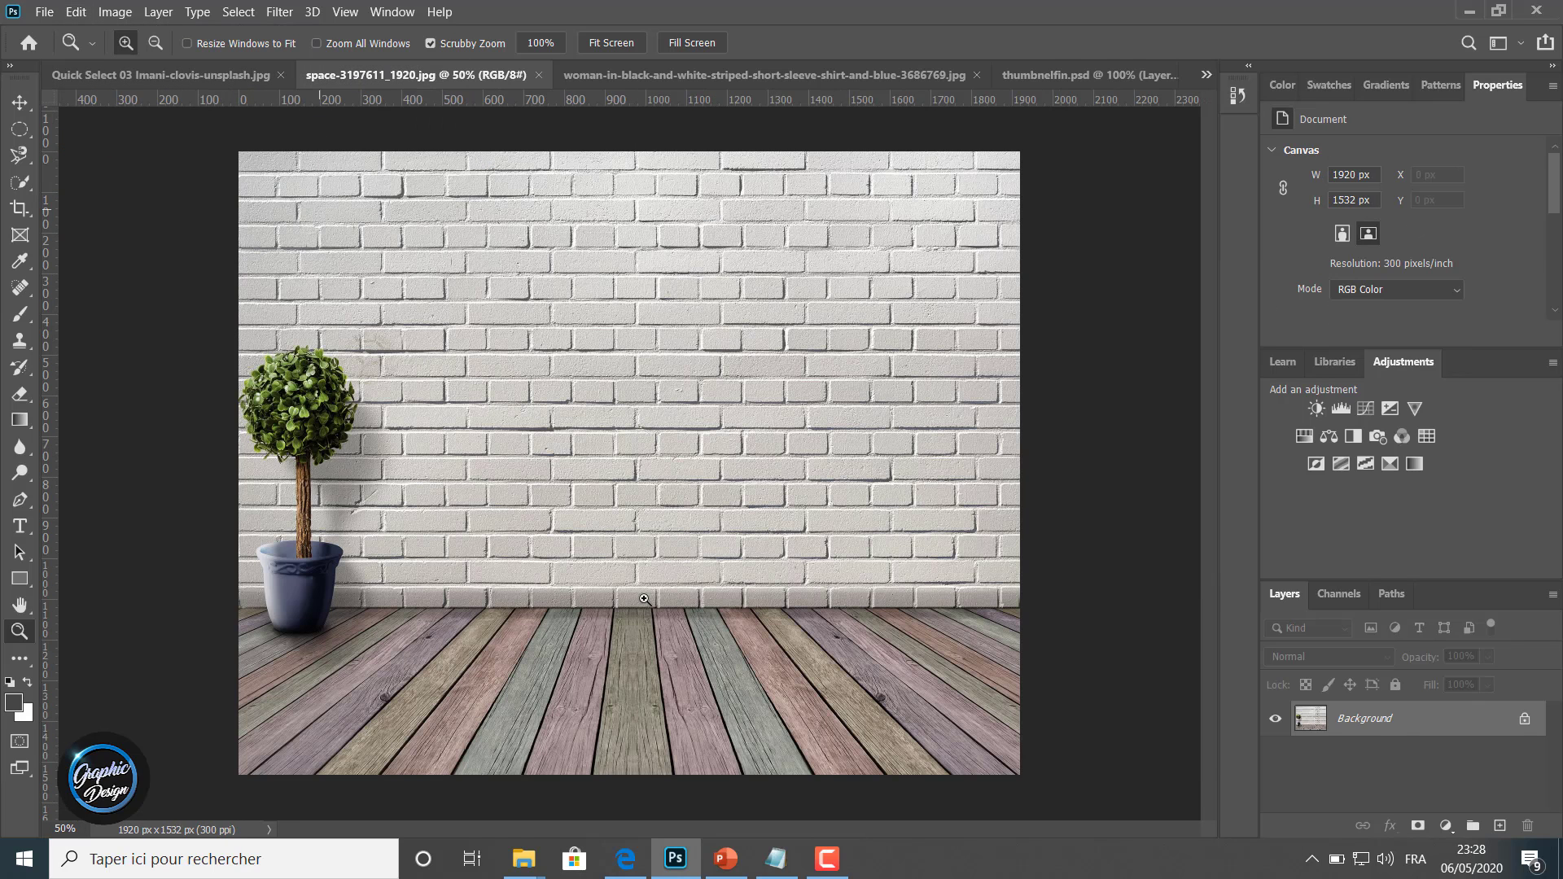
double_click(1398, 726)
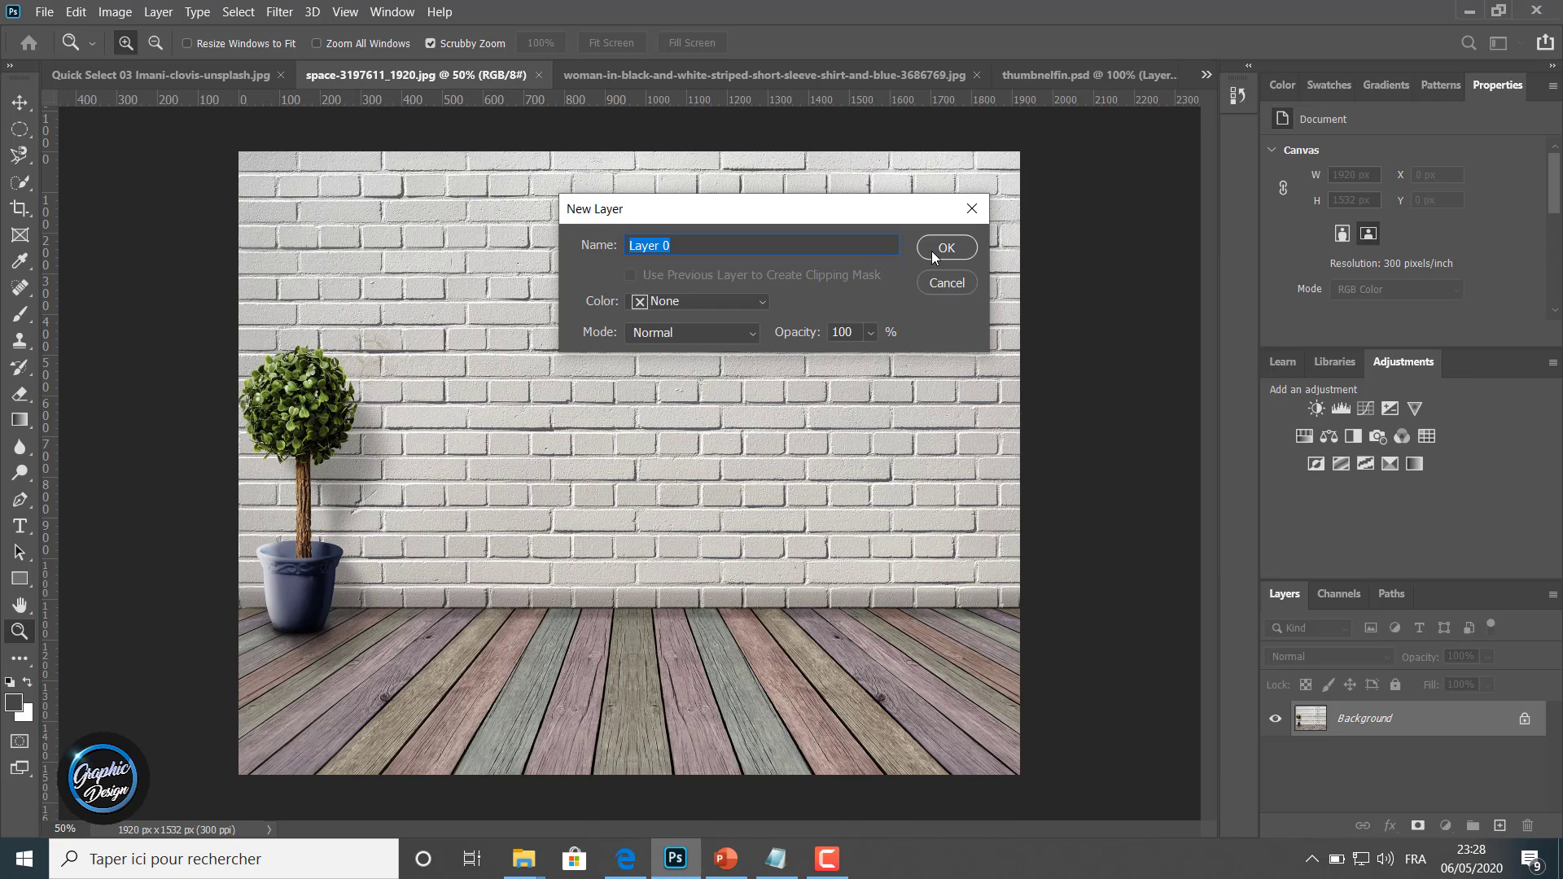
left_click(933, 255)
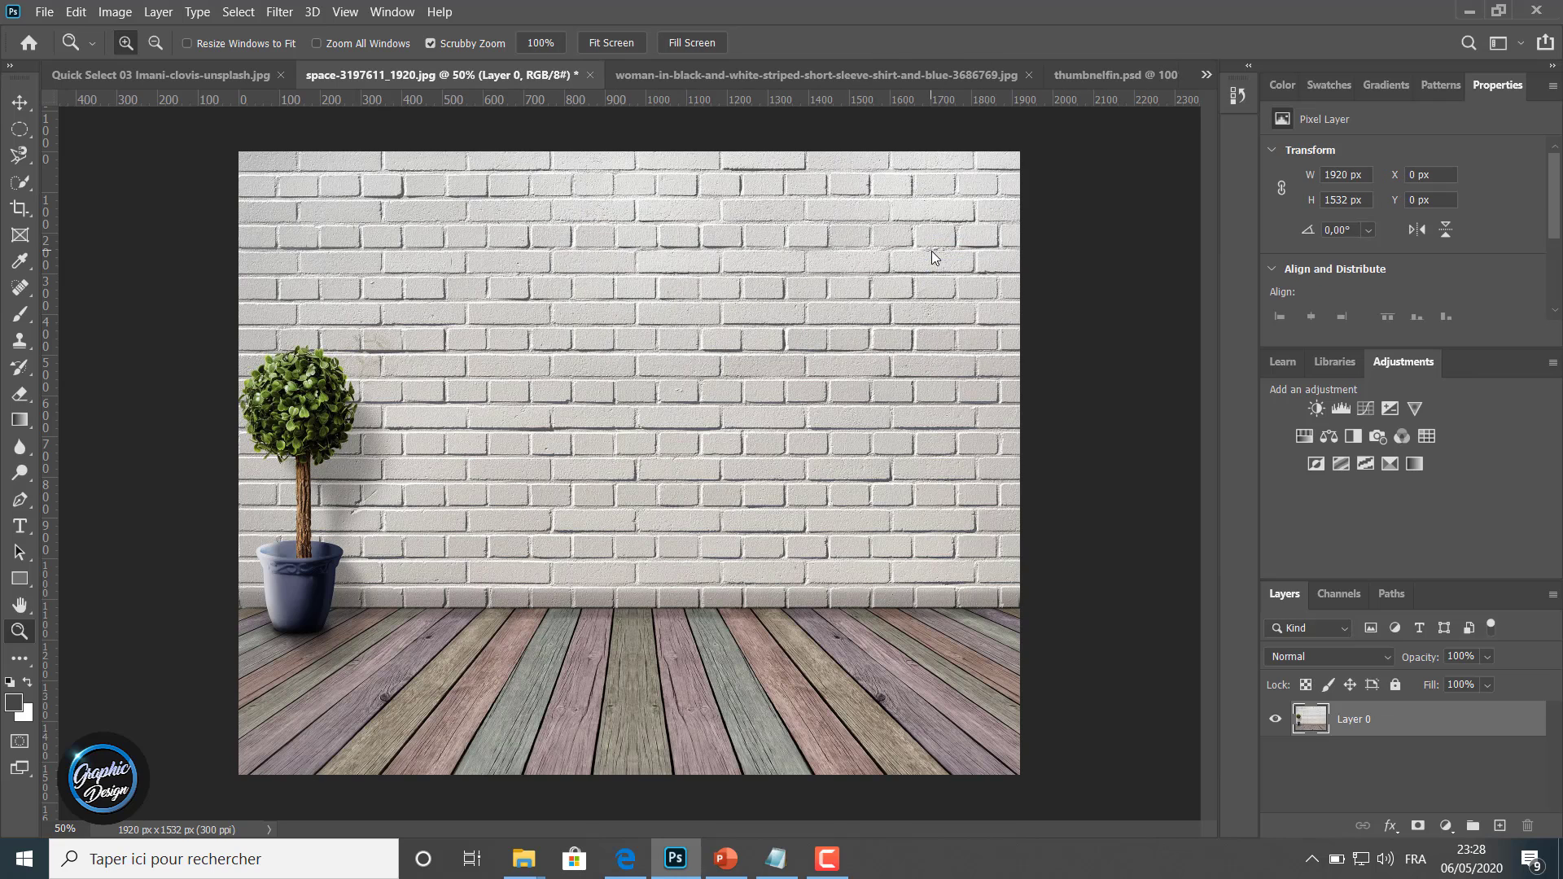
left_click(75, 11)
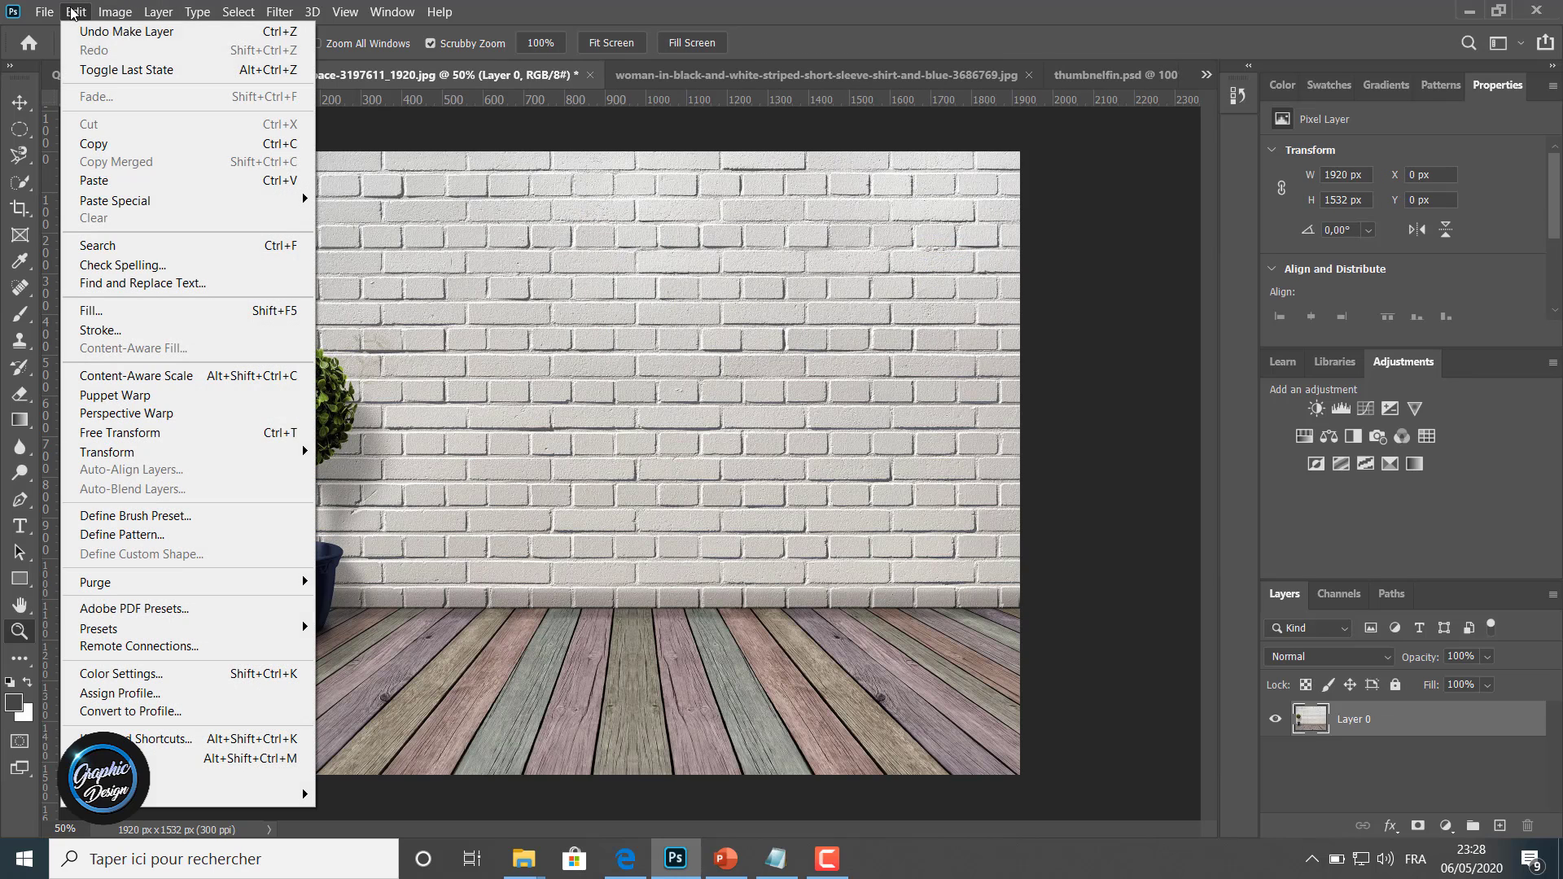
left_click(127, 181)
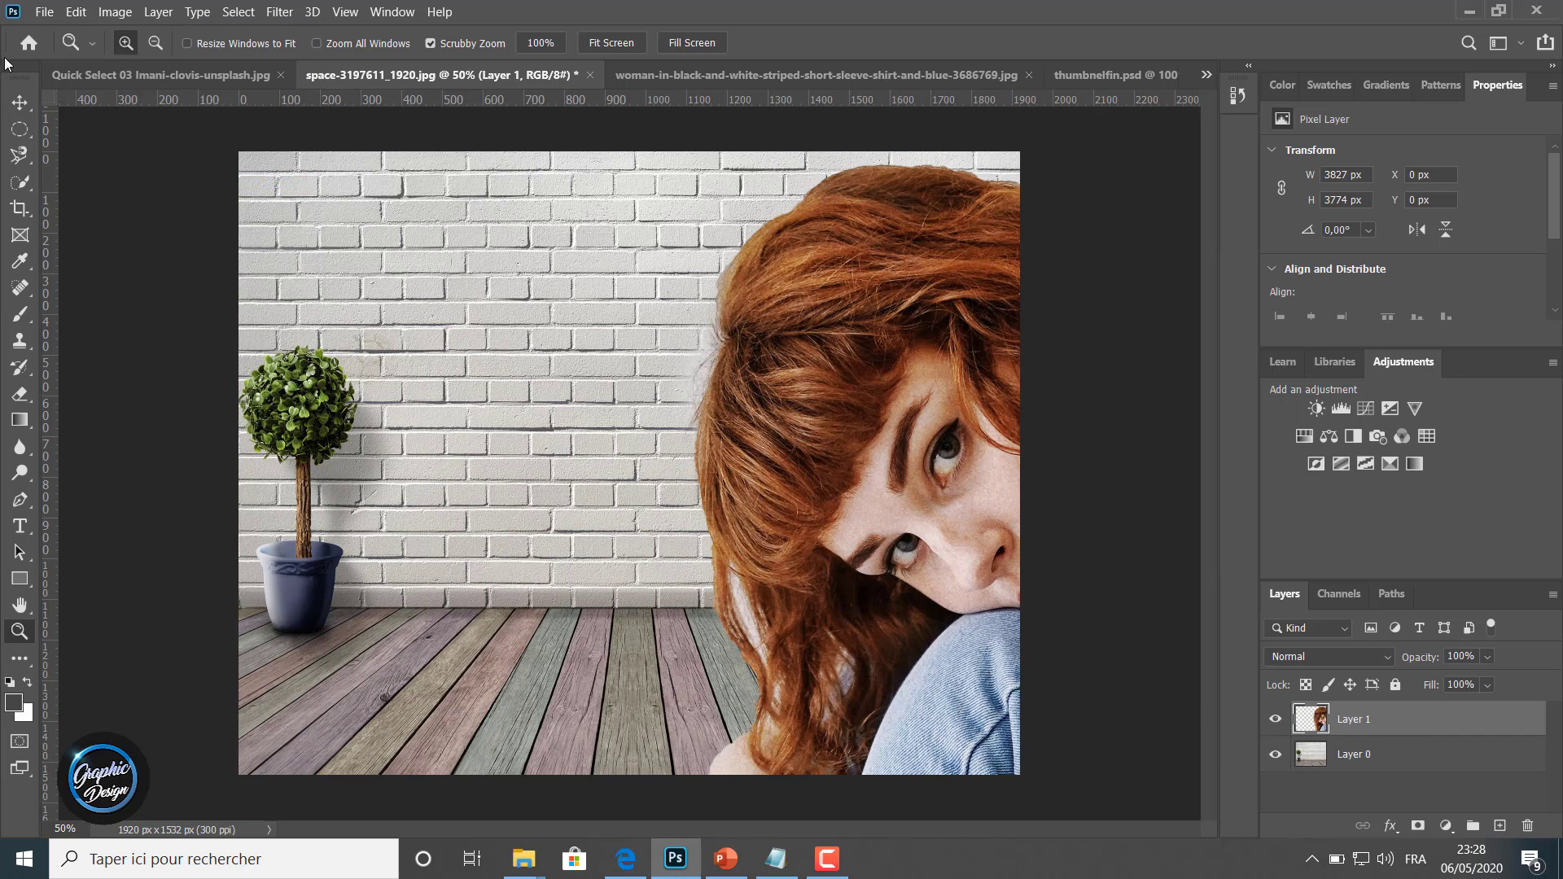
Move the pasted woman toward the middle of the canvas with transform controls shown and convert her layer into a smart object.
left_click(16, 100)
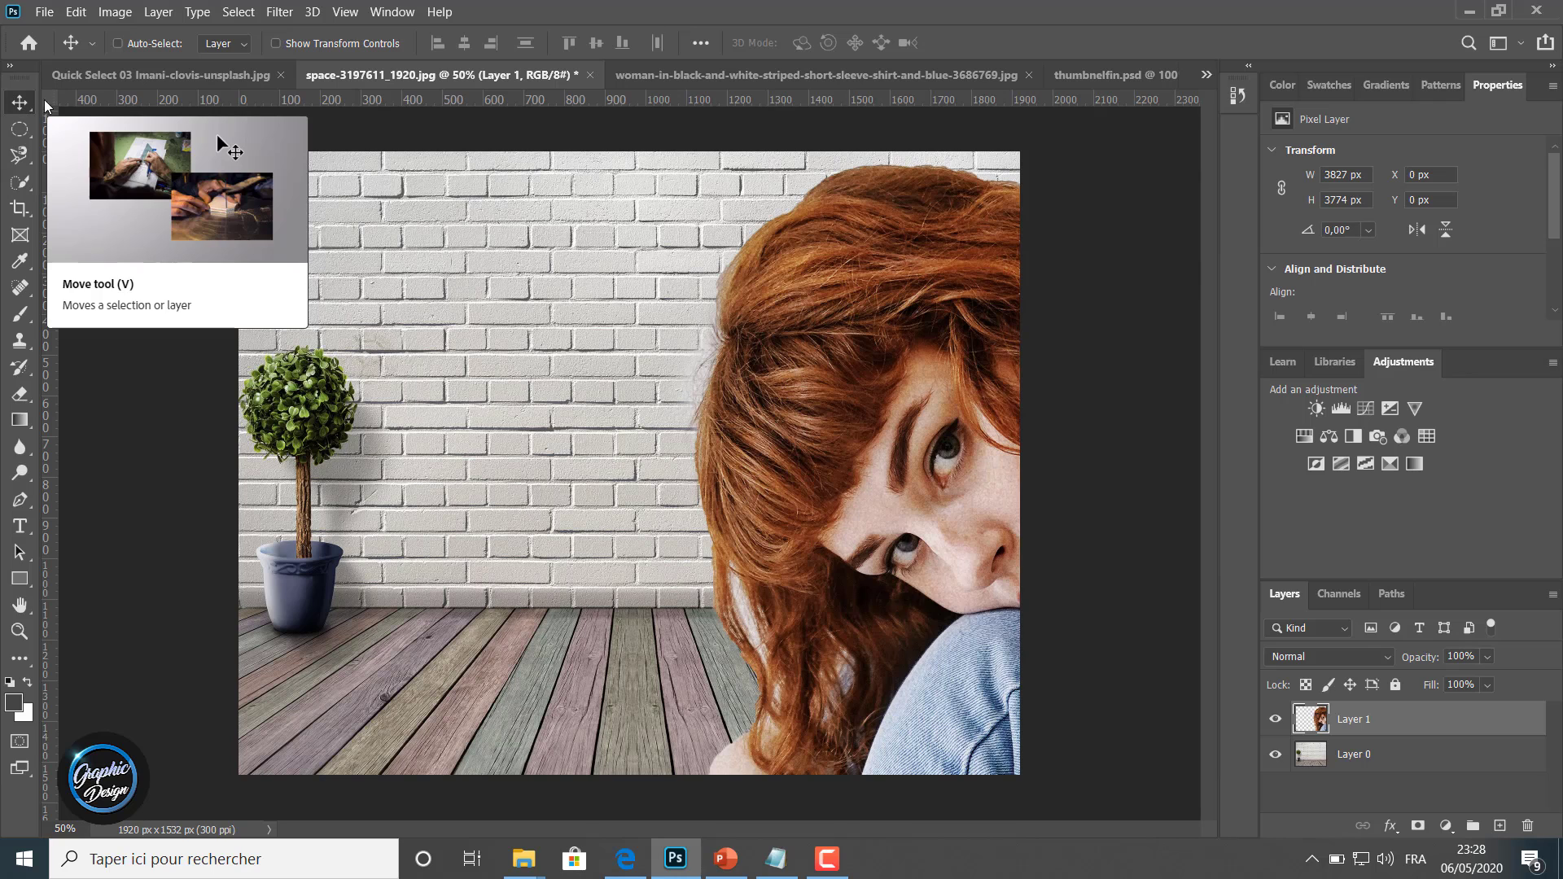
left_click(308, 42)
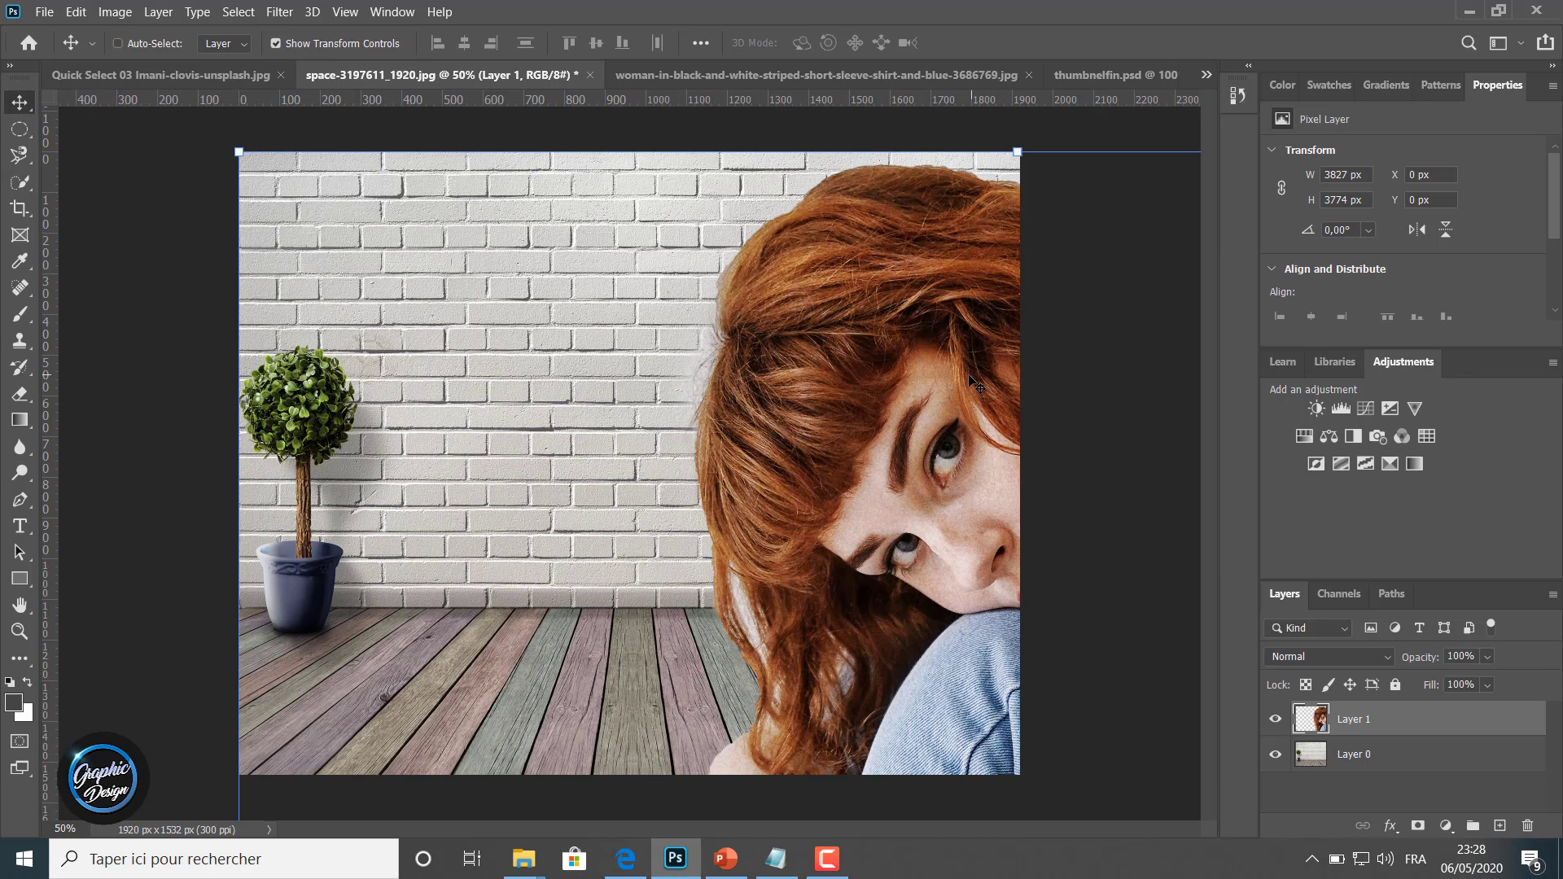
left_click_drag(974, 385, 534, 373)
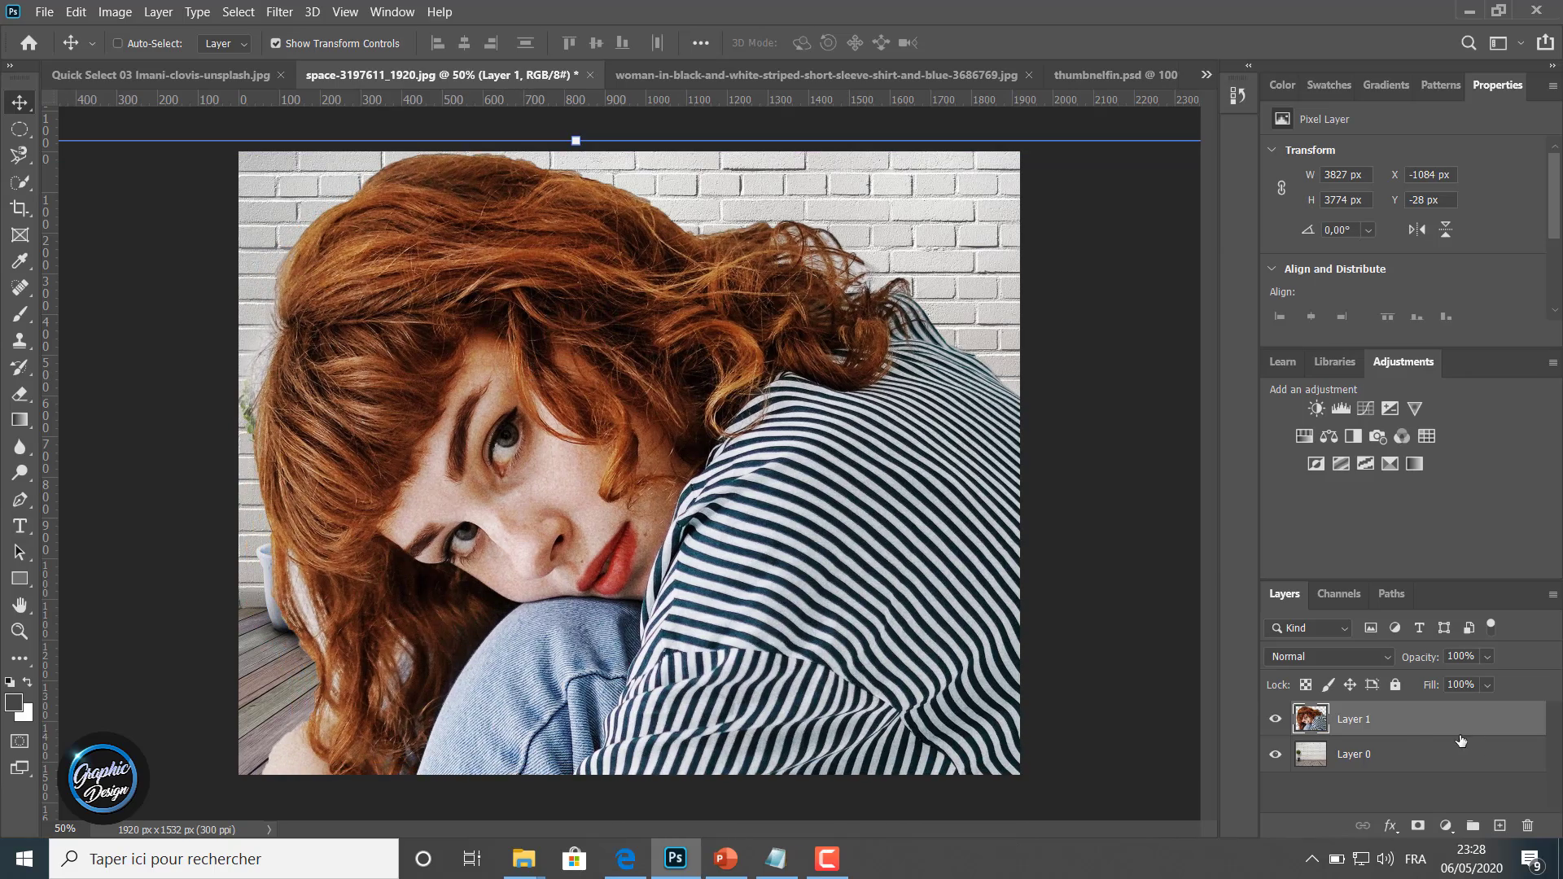
right_click(1402, 722)
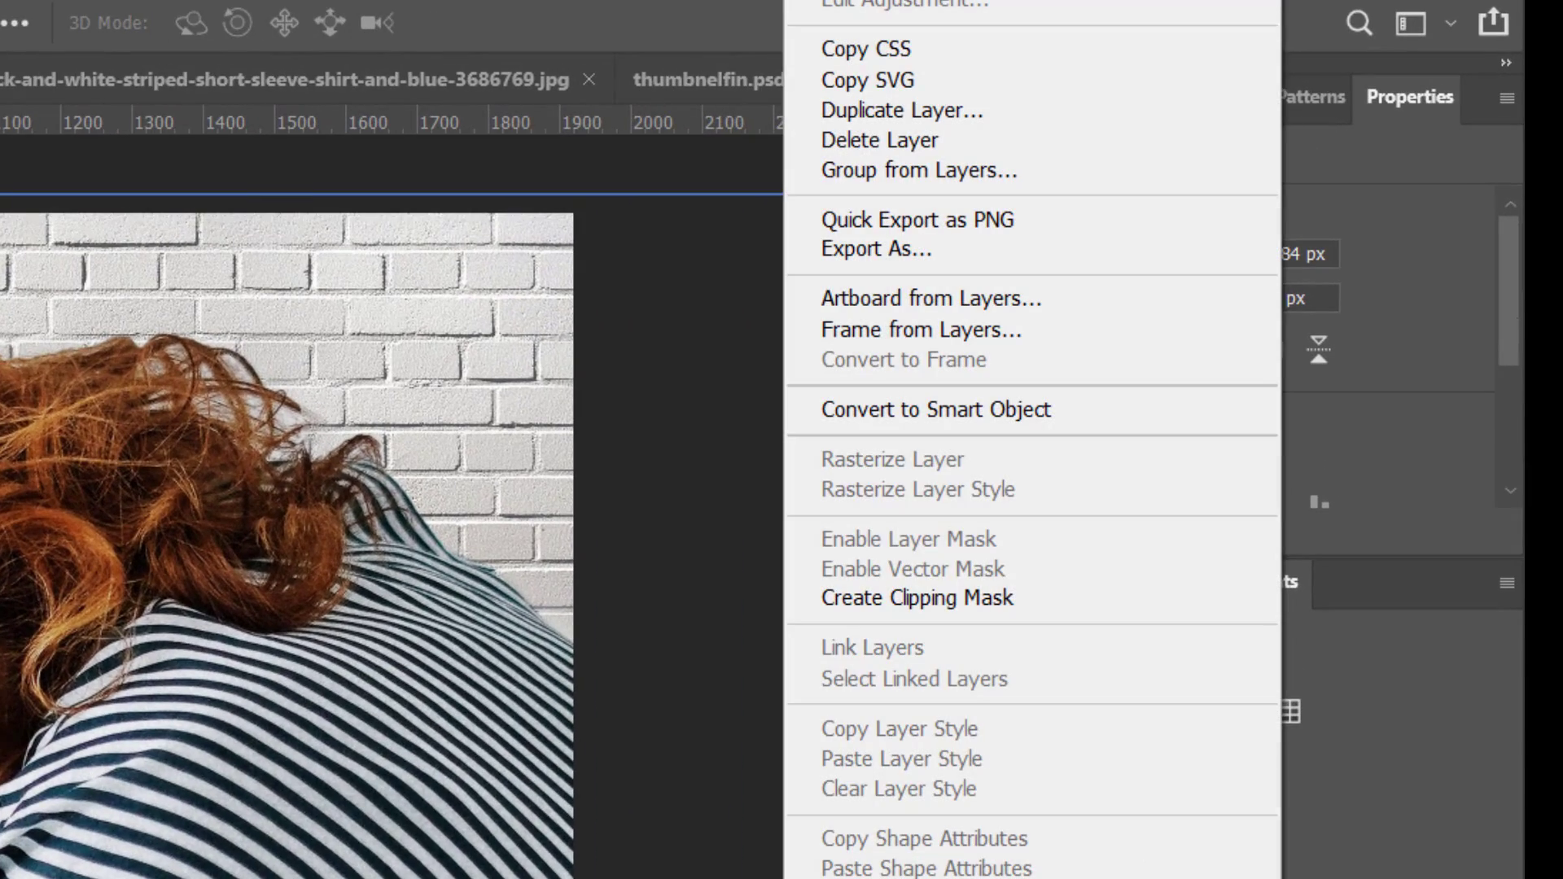
left_click(916, 409)
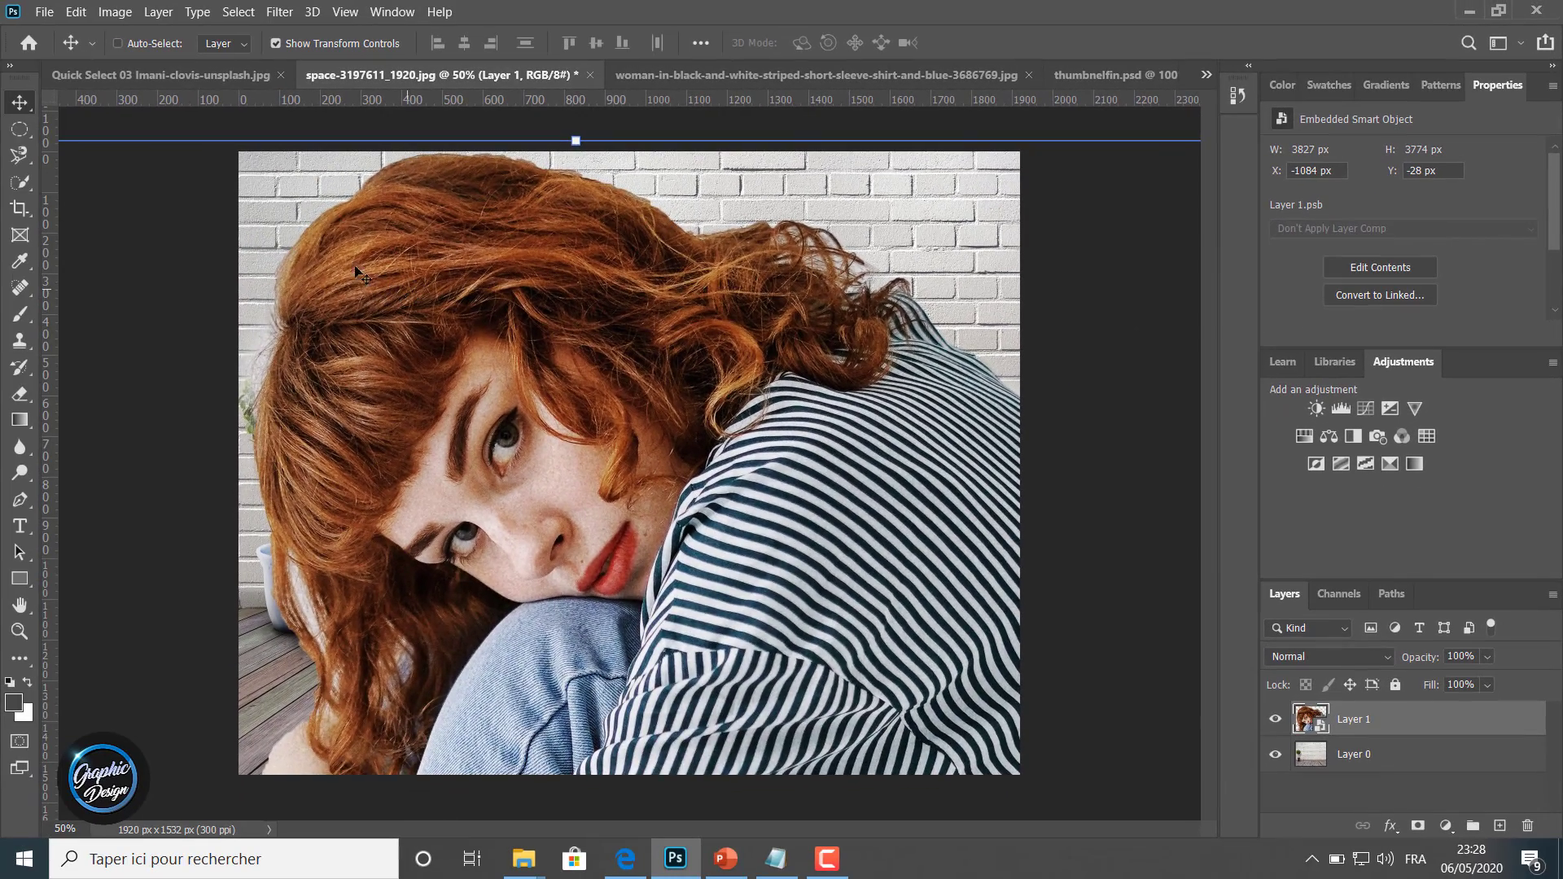
Scale the woman proportionally down to 55.55% and reposition her over the brick-wall scene.
left_click_drag(295, 195, 631, 251)
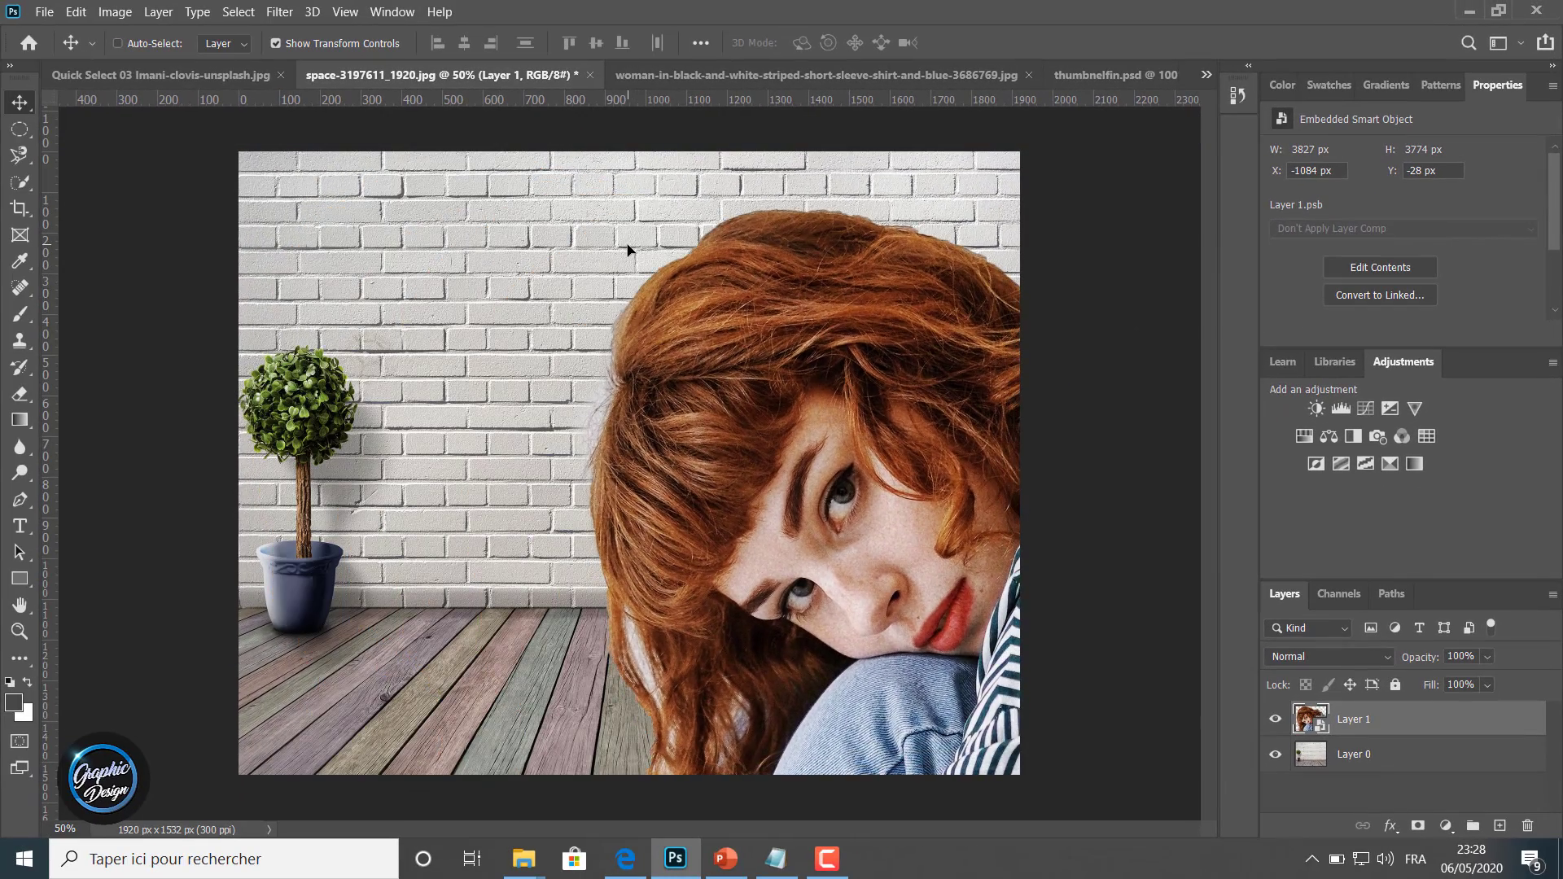
key("ctrl+t")
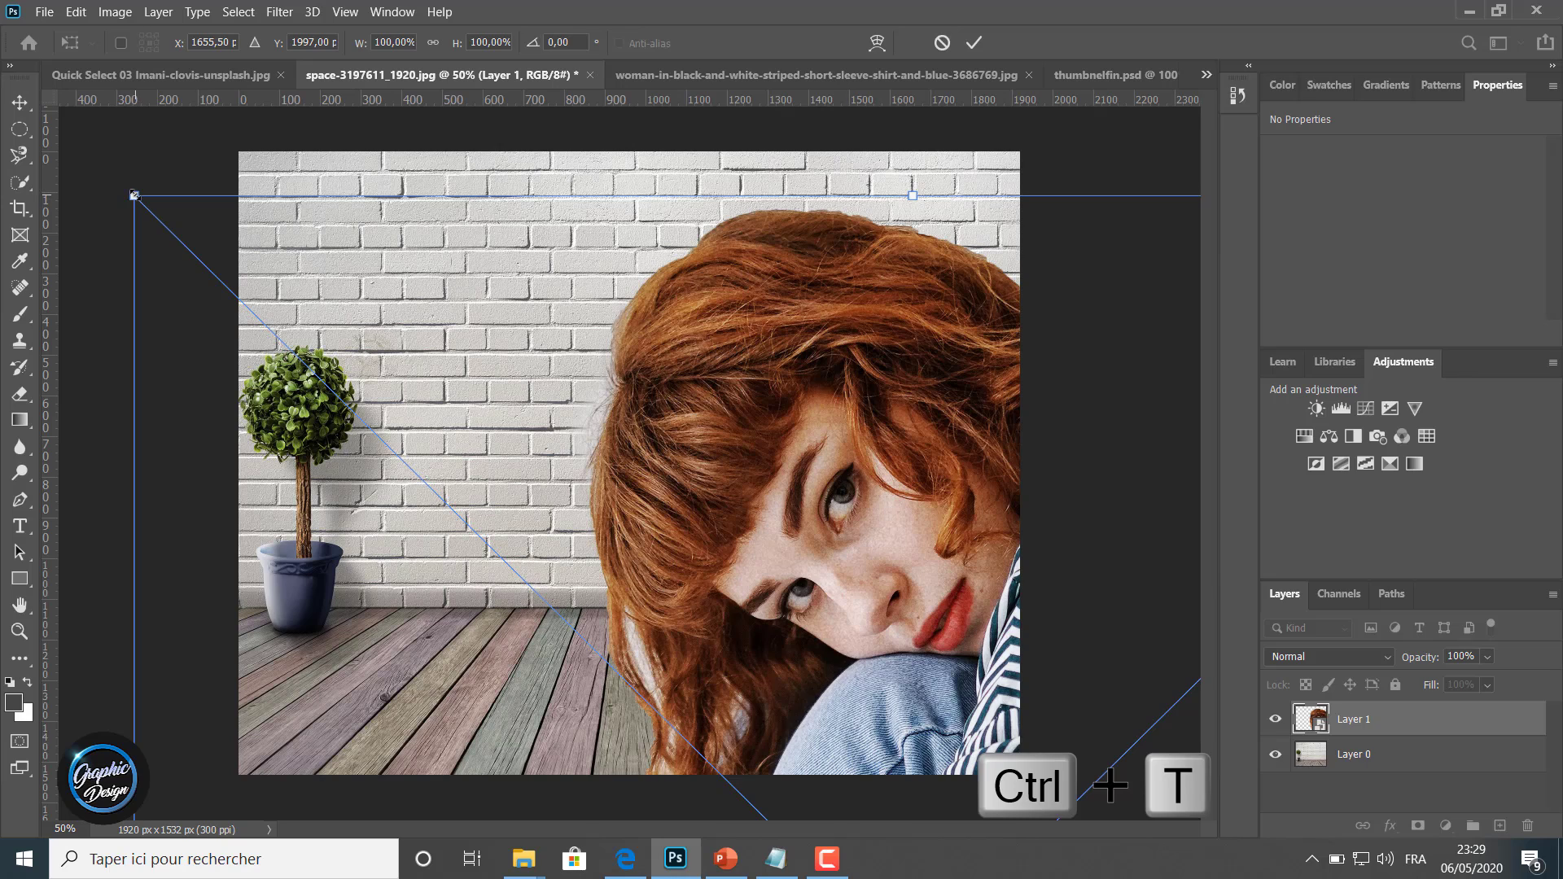
left_click_drag(135, 195, 658, 466)
left_click_drag(734, 643, 490, 287)
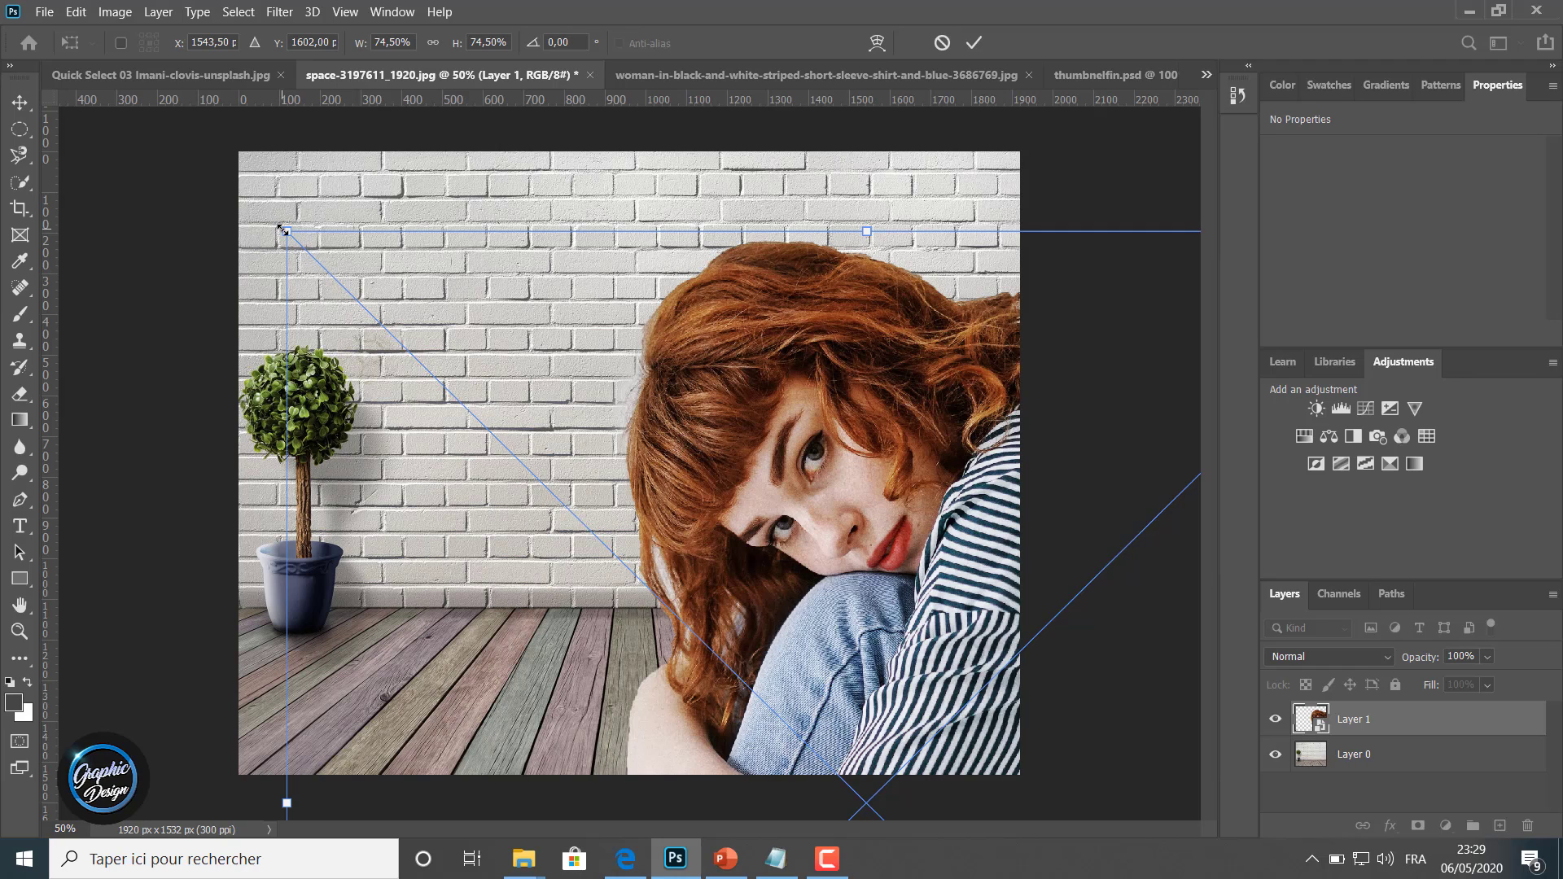
left_click_drag(358, 279, 650, 569)
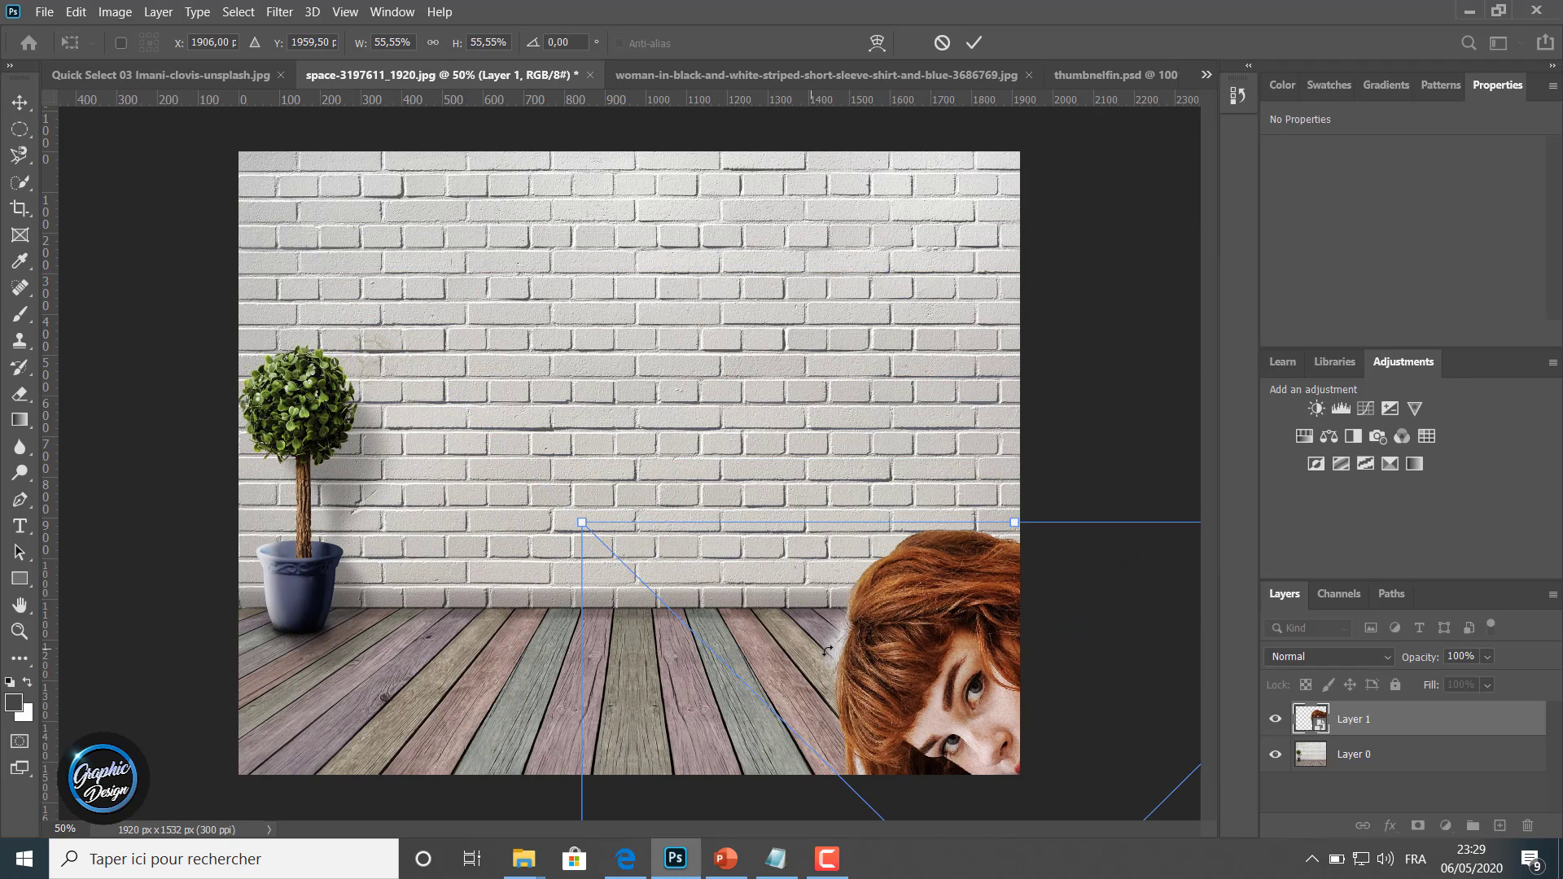
left_click_drag(778, 597, 554, 289)
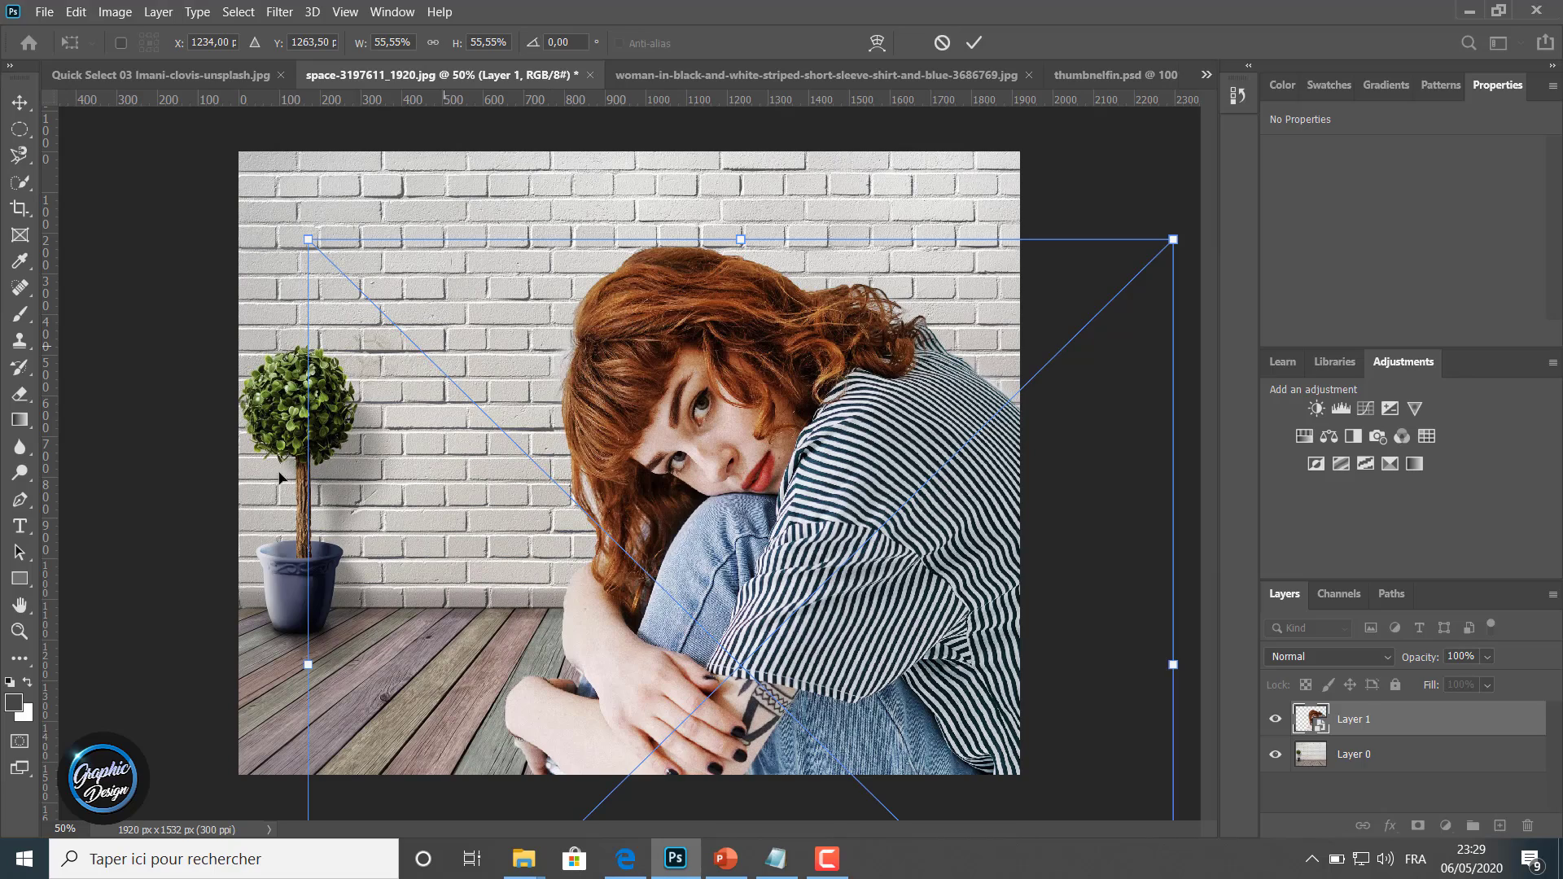
Reduce the woman to 28.64%, seat her on the wooden floor beside the plant, apply the transform and hide the transform controls.
left_click_drag(338, 265, 578, 493)
left_click_drag(882, 683, 671, 363)
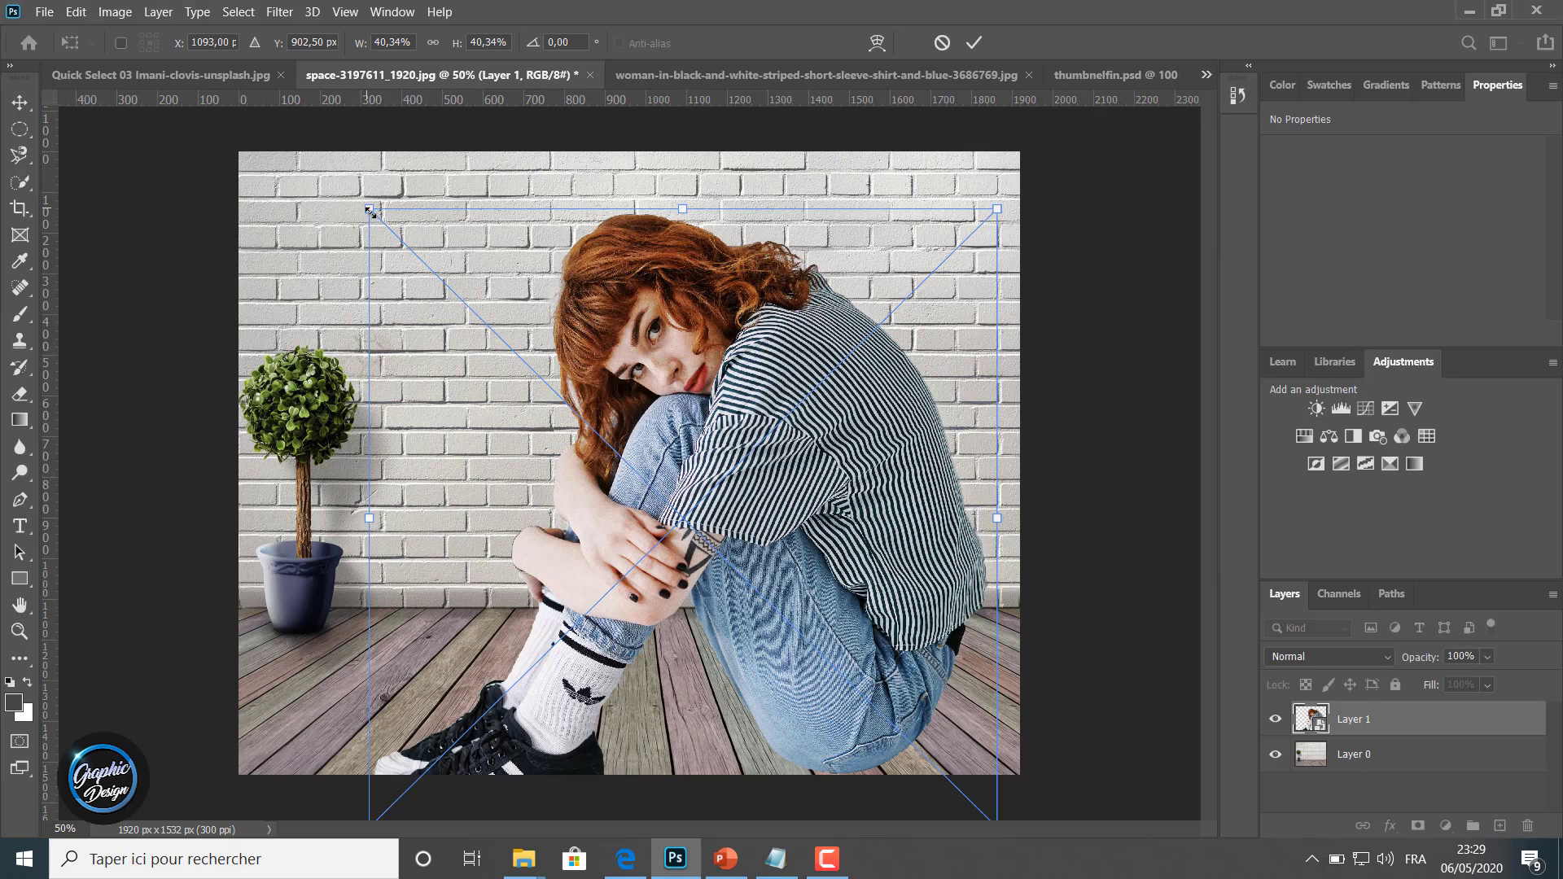
left_click_drag(371, 213, 574, 372)
left_click_drag(800, 613, 725, 579)
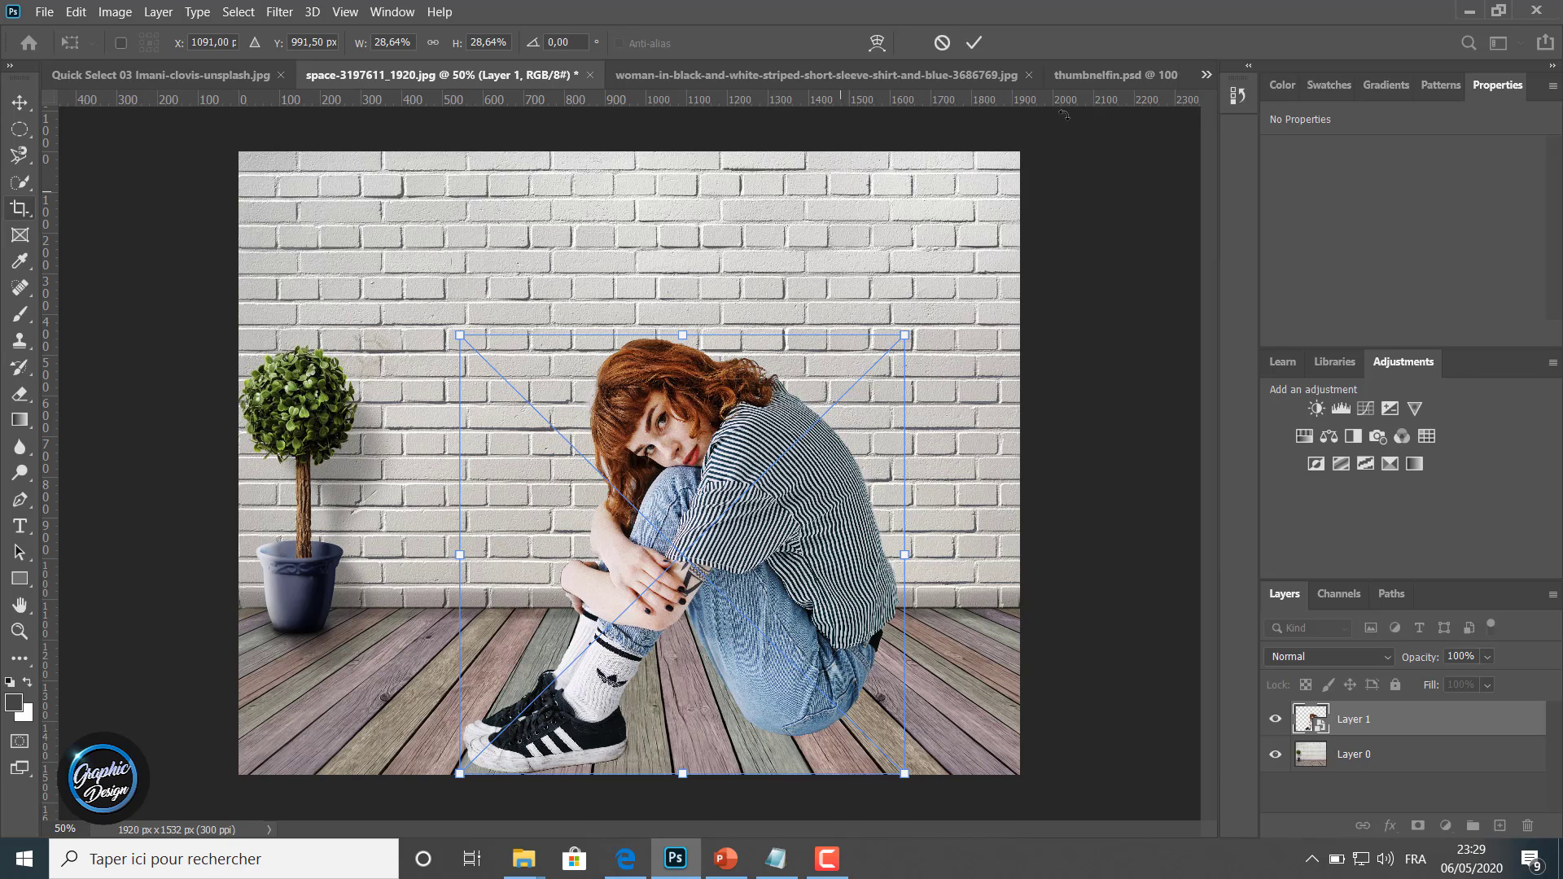
left_click(982, 41)
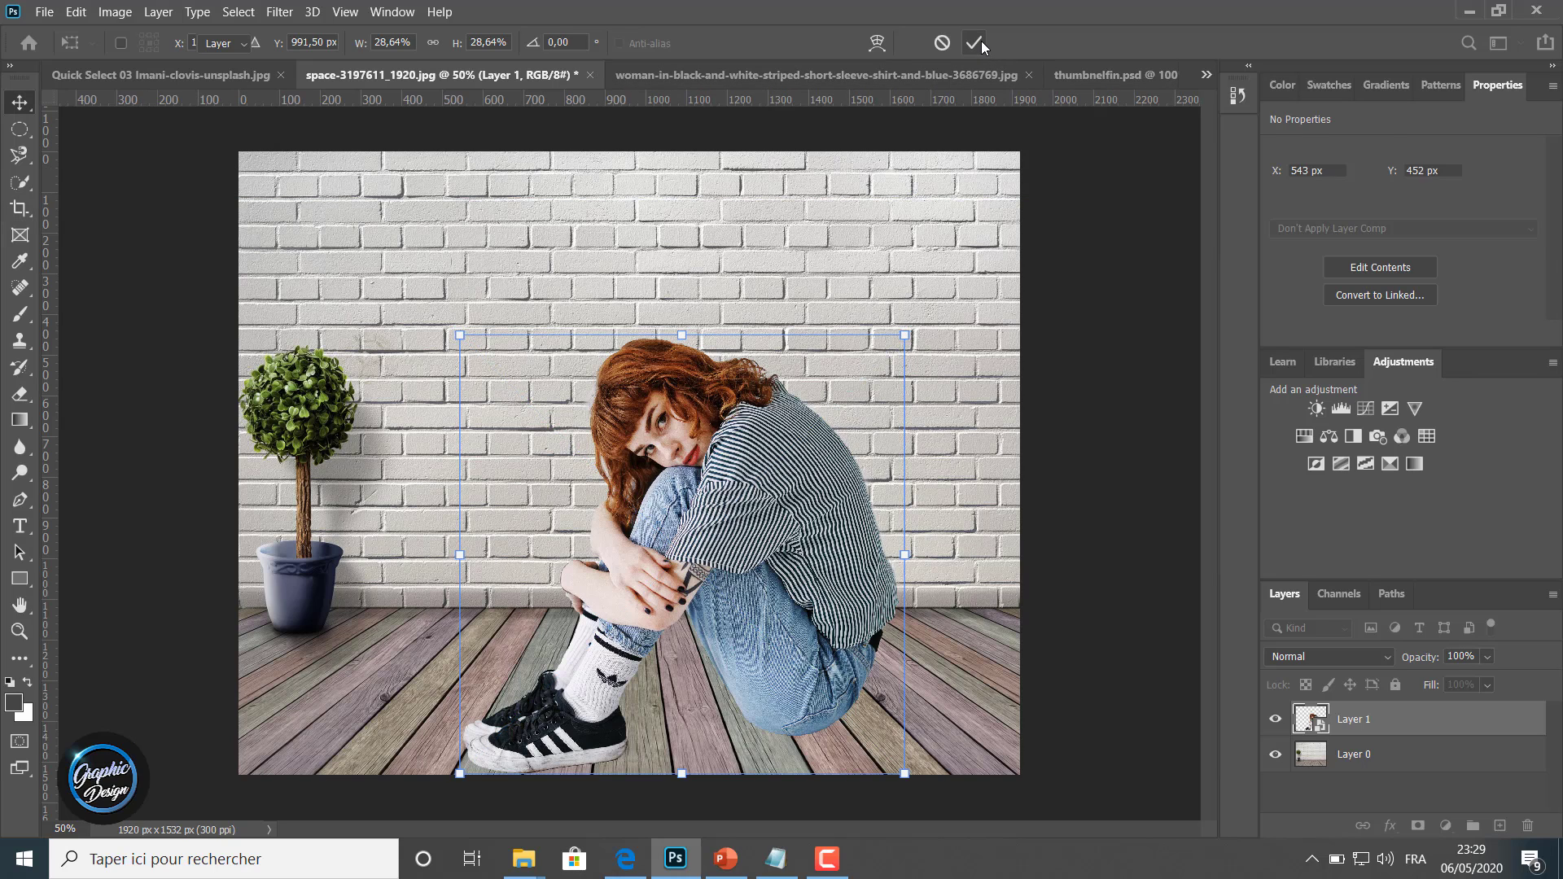
left_click(351, 45)
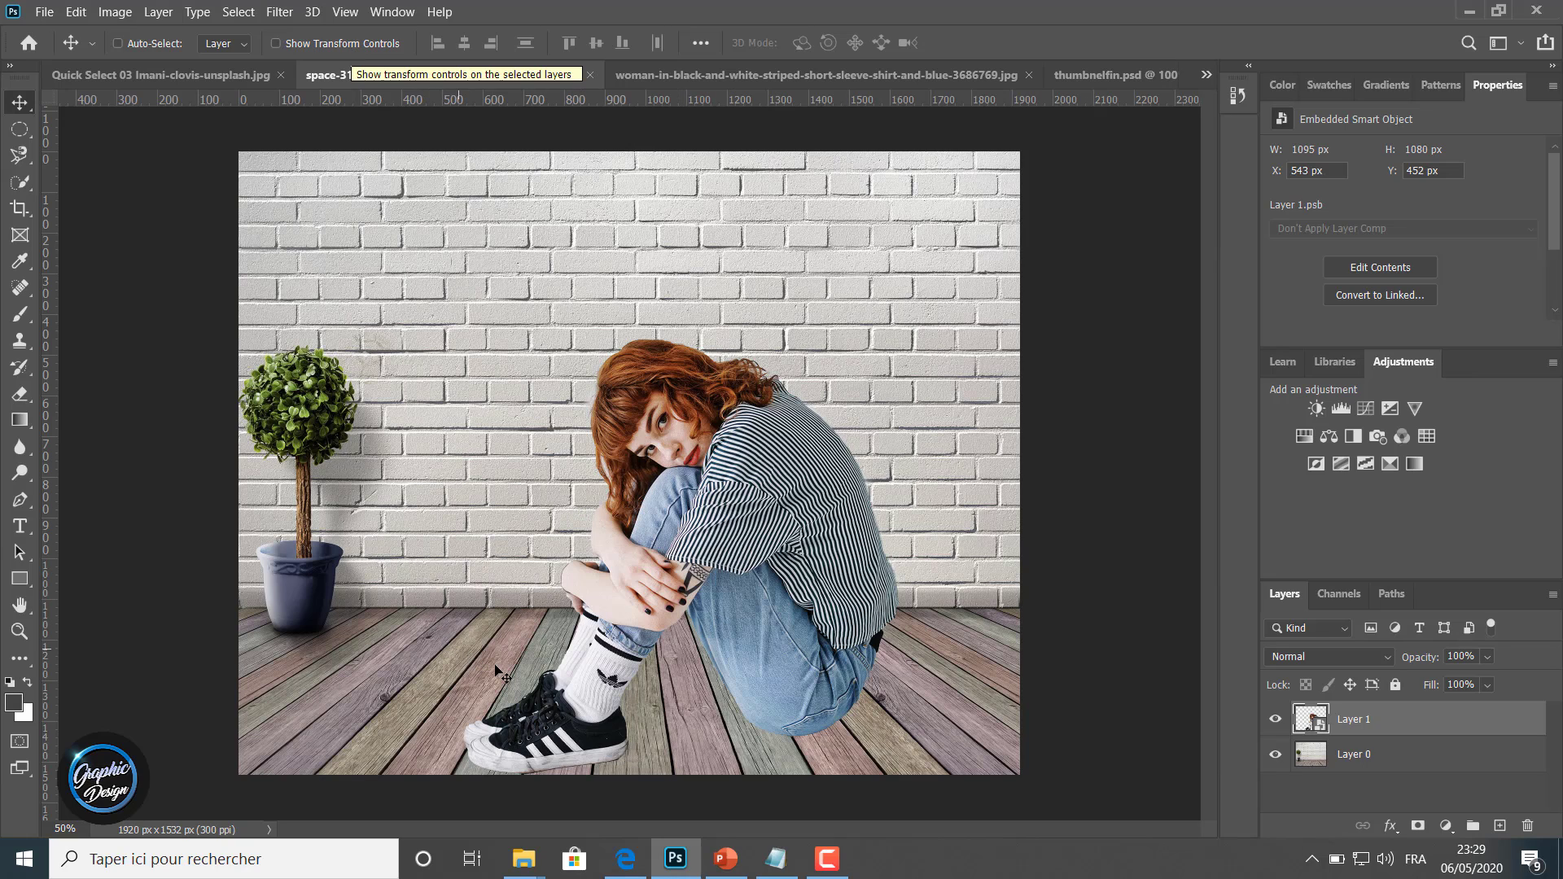
Add a Drop Shadow effect to the woman's layer with the light angle set to 90°.
right_click(1356, 721)
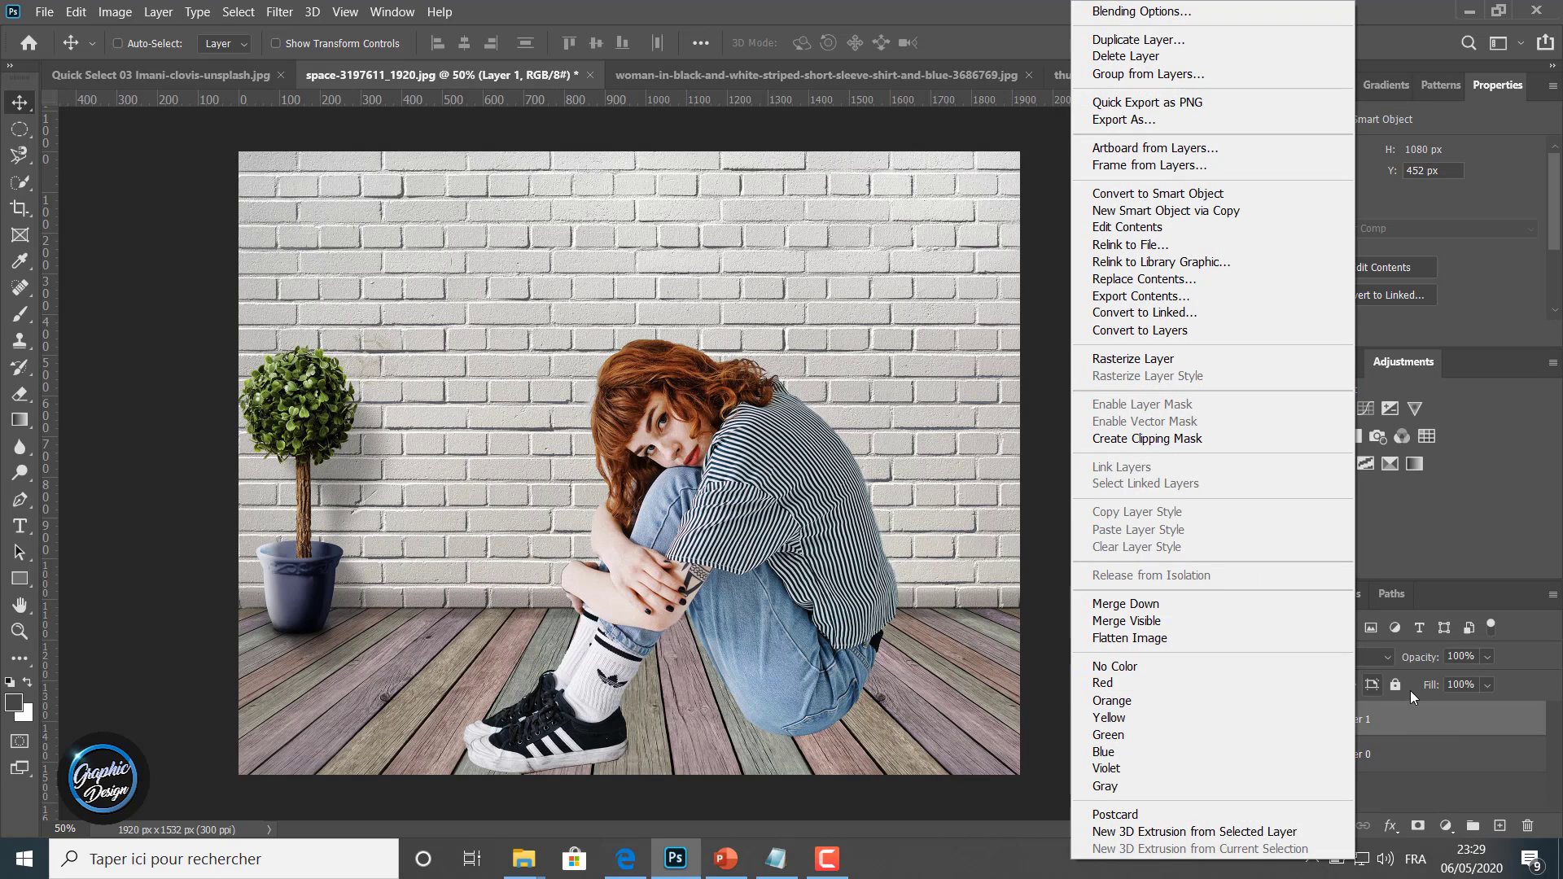
left_click(1420, 719)
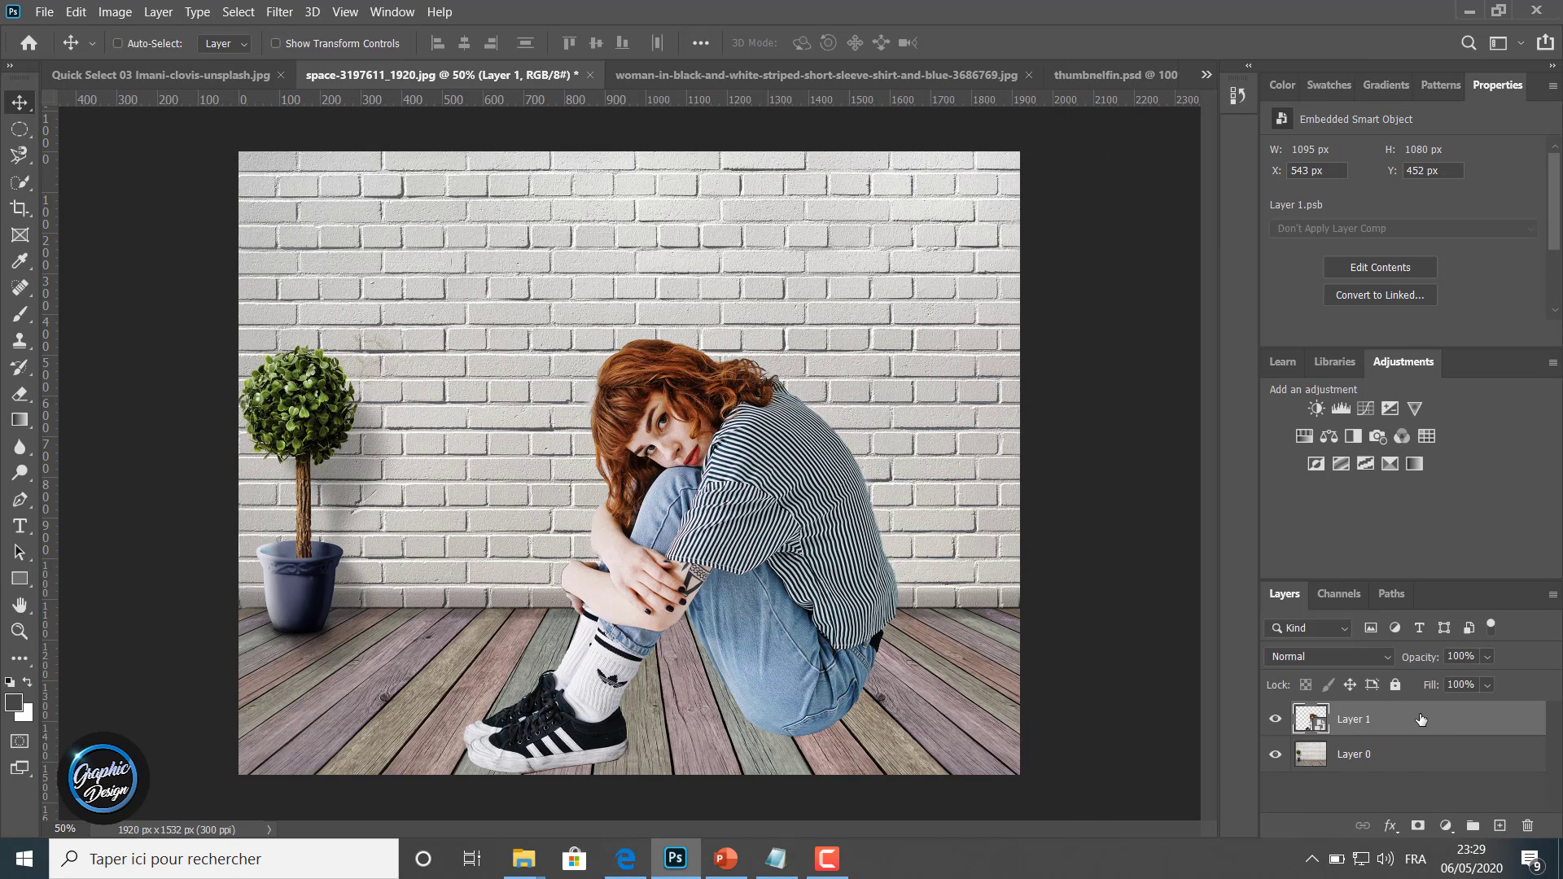
left_click(1392, 827)
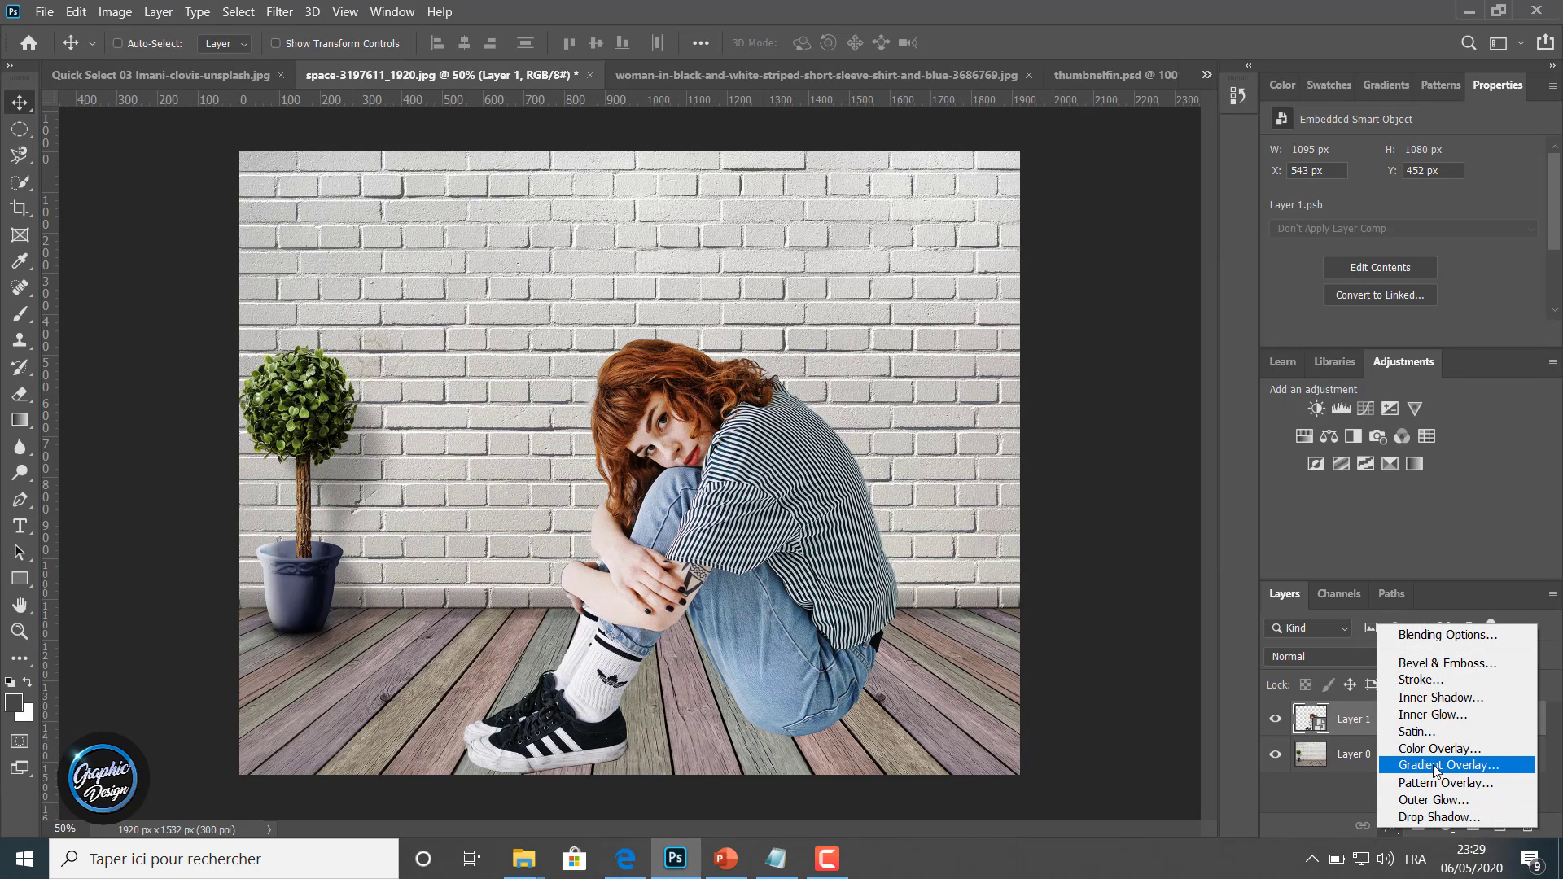
left_click(1435, 817)
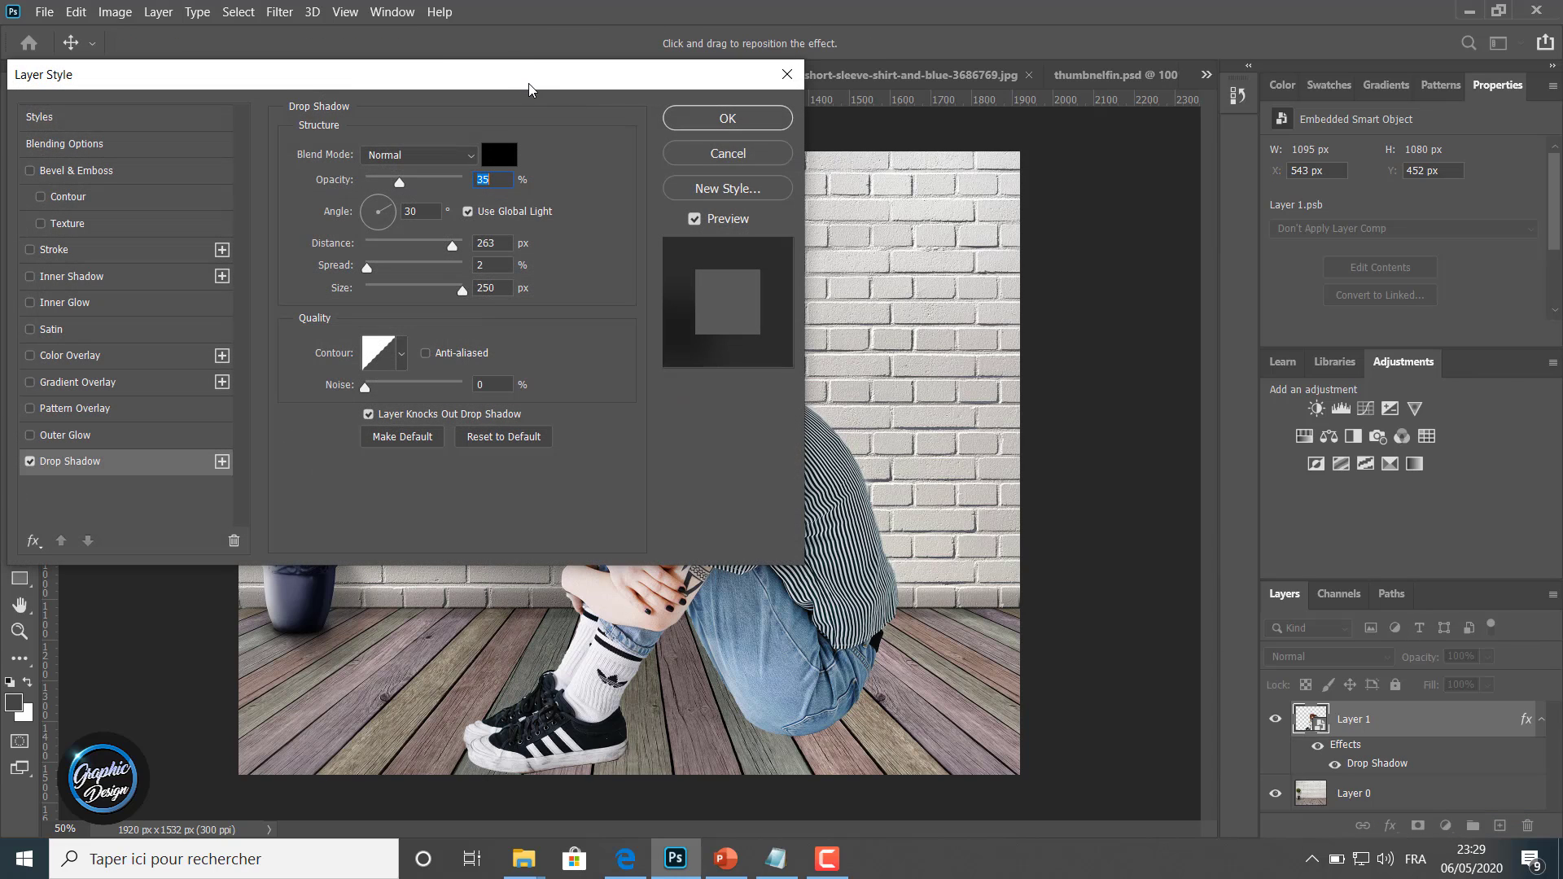
left_click_drag(529, 83, 255, 78)
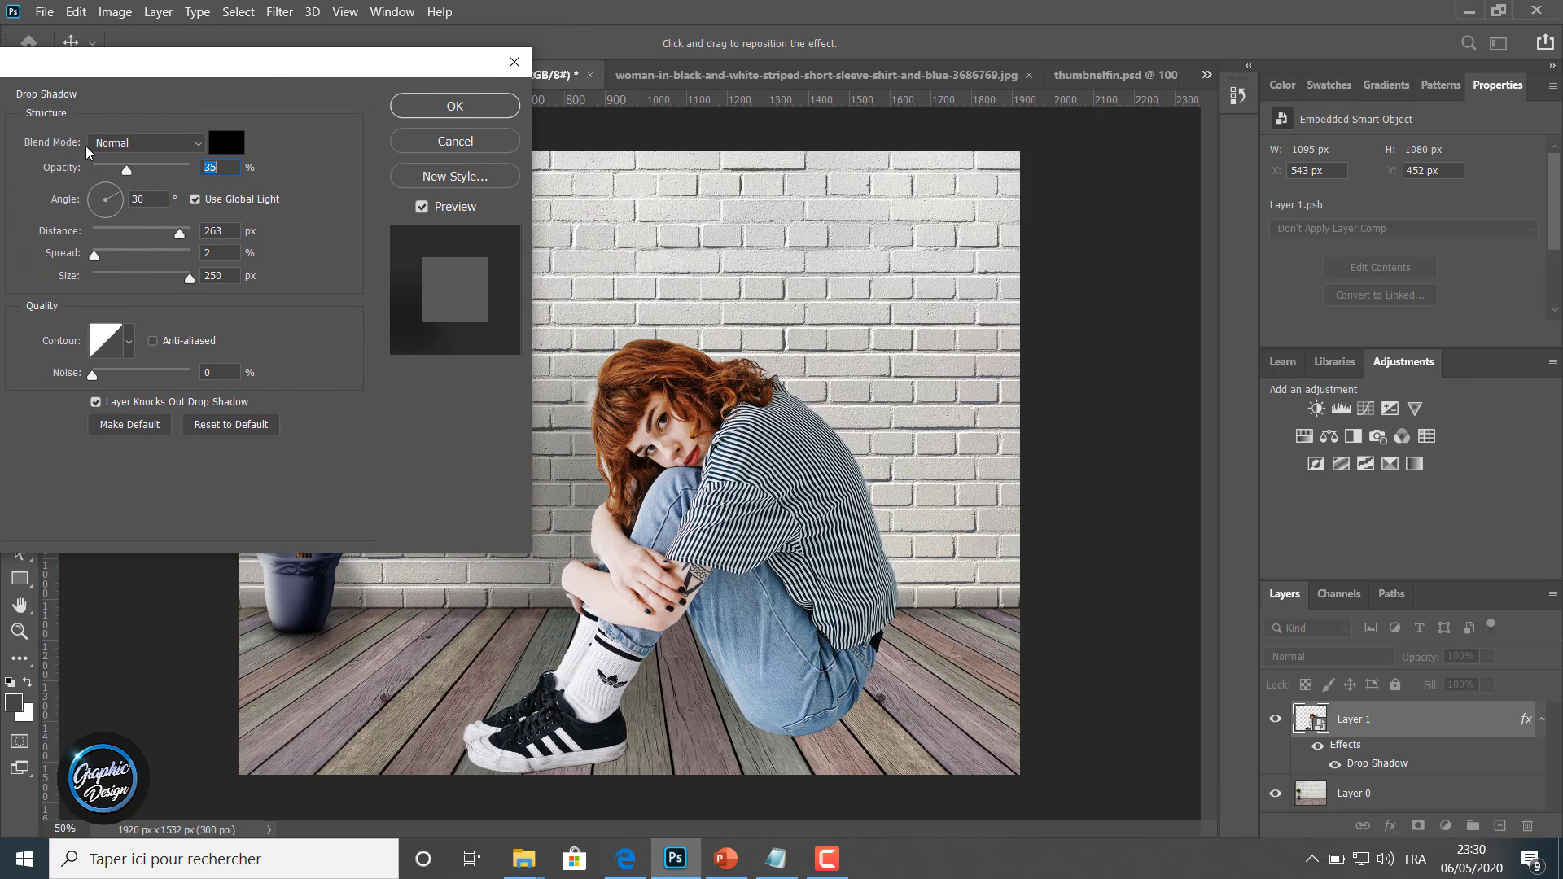
left_click(109, 184)
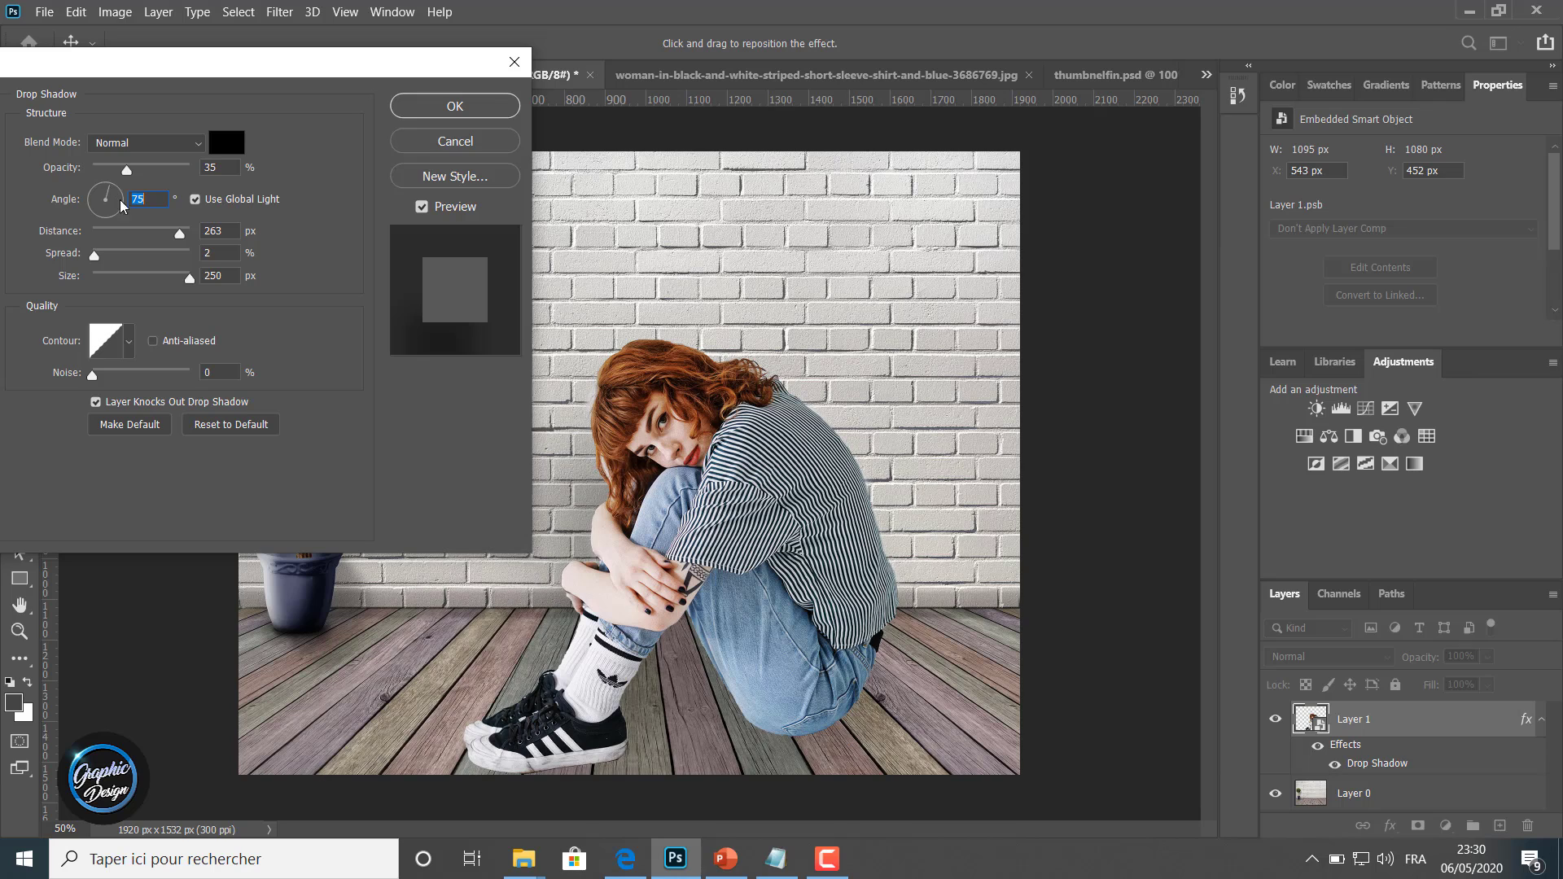
type("90")
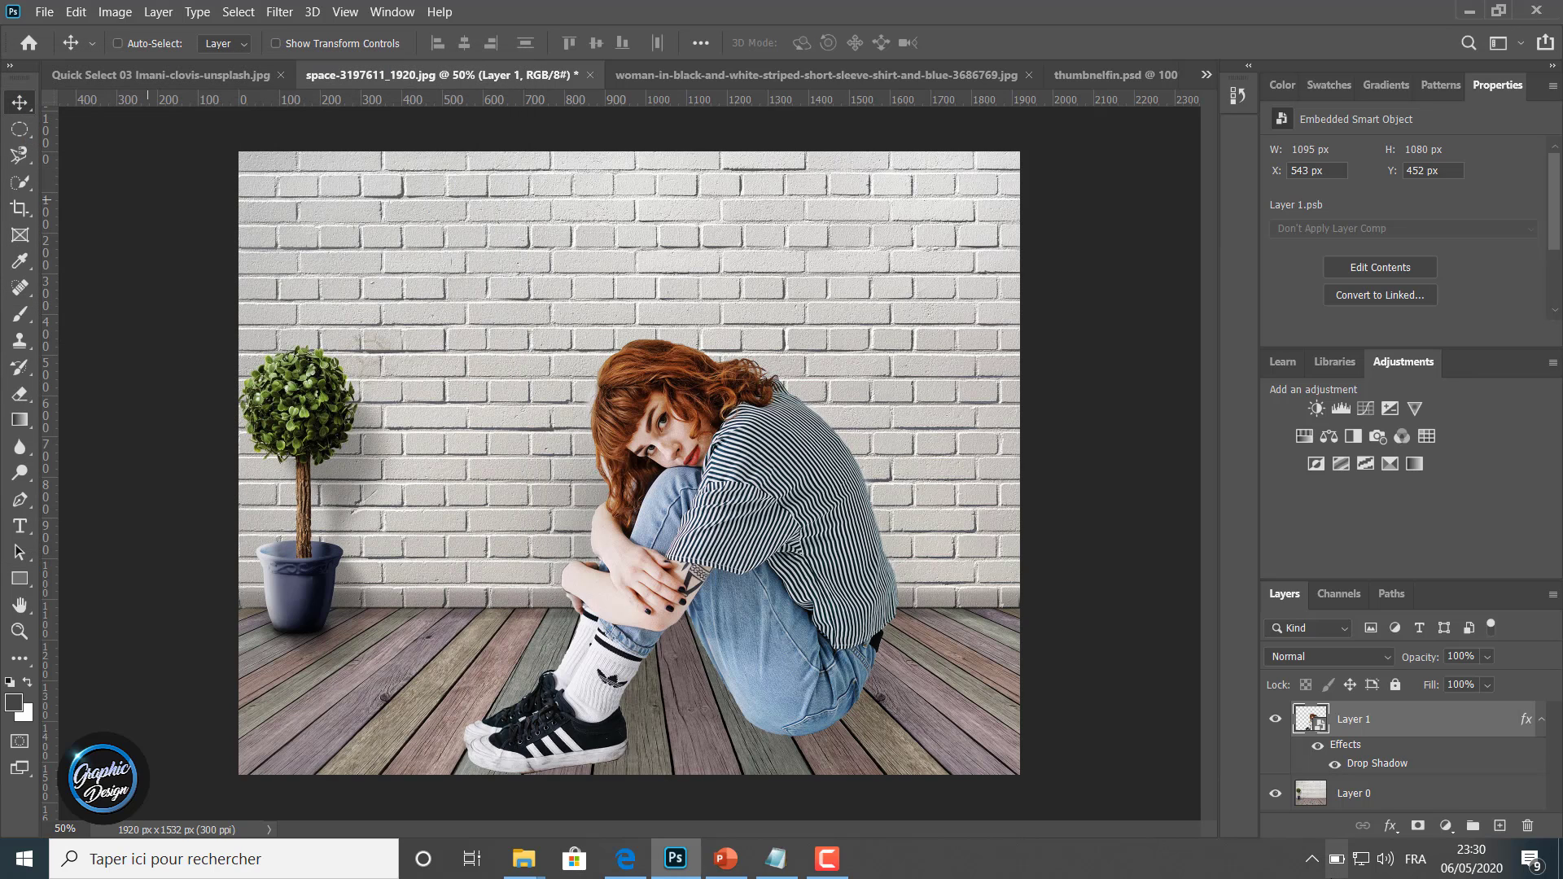
Toggle the layer effects off and on to compare the woman with and without her shadow.
left_click(1320, 746)
left_click(1319, 746)
left_click(1320, 745)
left_click(1320, 746)
Edit the woman's drop shadow to 29% opacity, 124 px distance, 4% spread and 114 px size, and apply it.
double_click(1388, 766)
left_click_drag(448, 65, 161, 96)
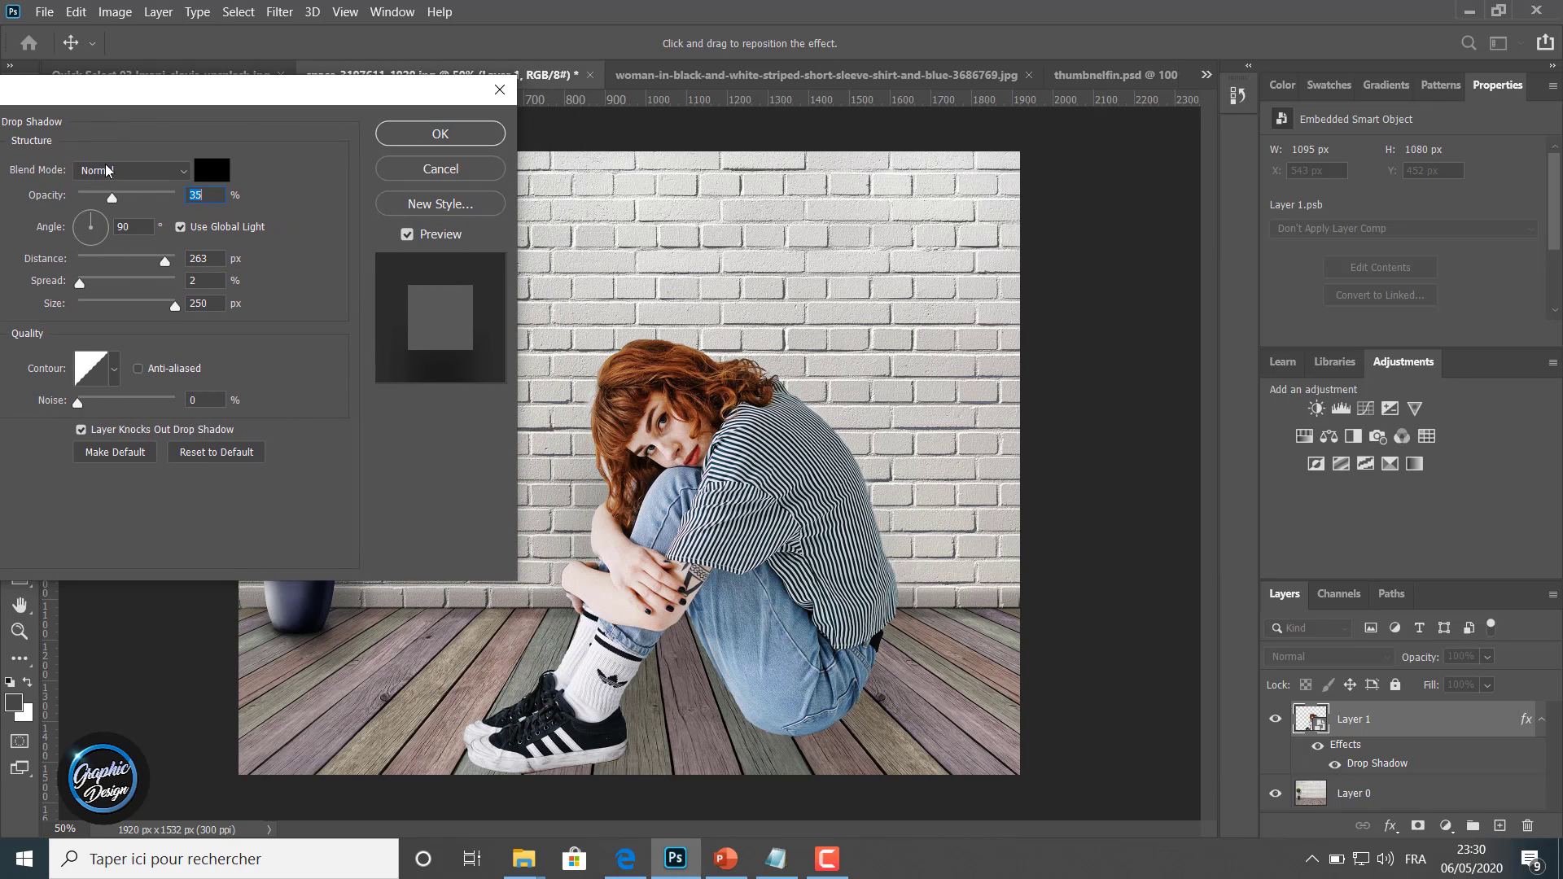
left_click_drag(160, 200, 116, 192)
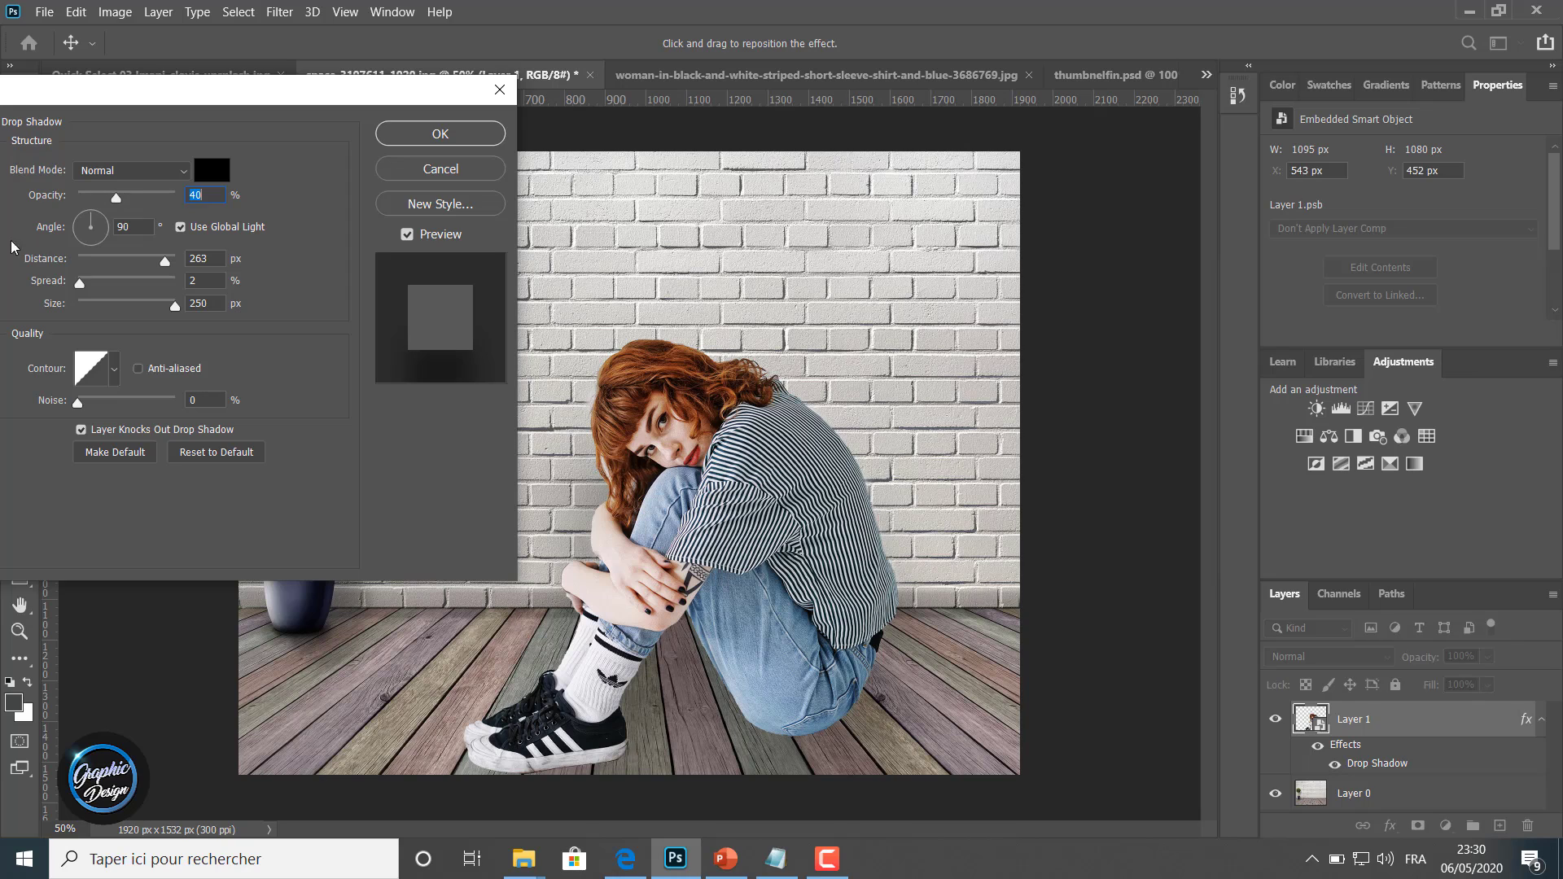
mouse_move(166, 265)
left_mouse_down()
mouse_move(103, 264)
mouse_move(166, 263)
mouse_move(152, 261)
left_mouse_up()
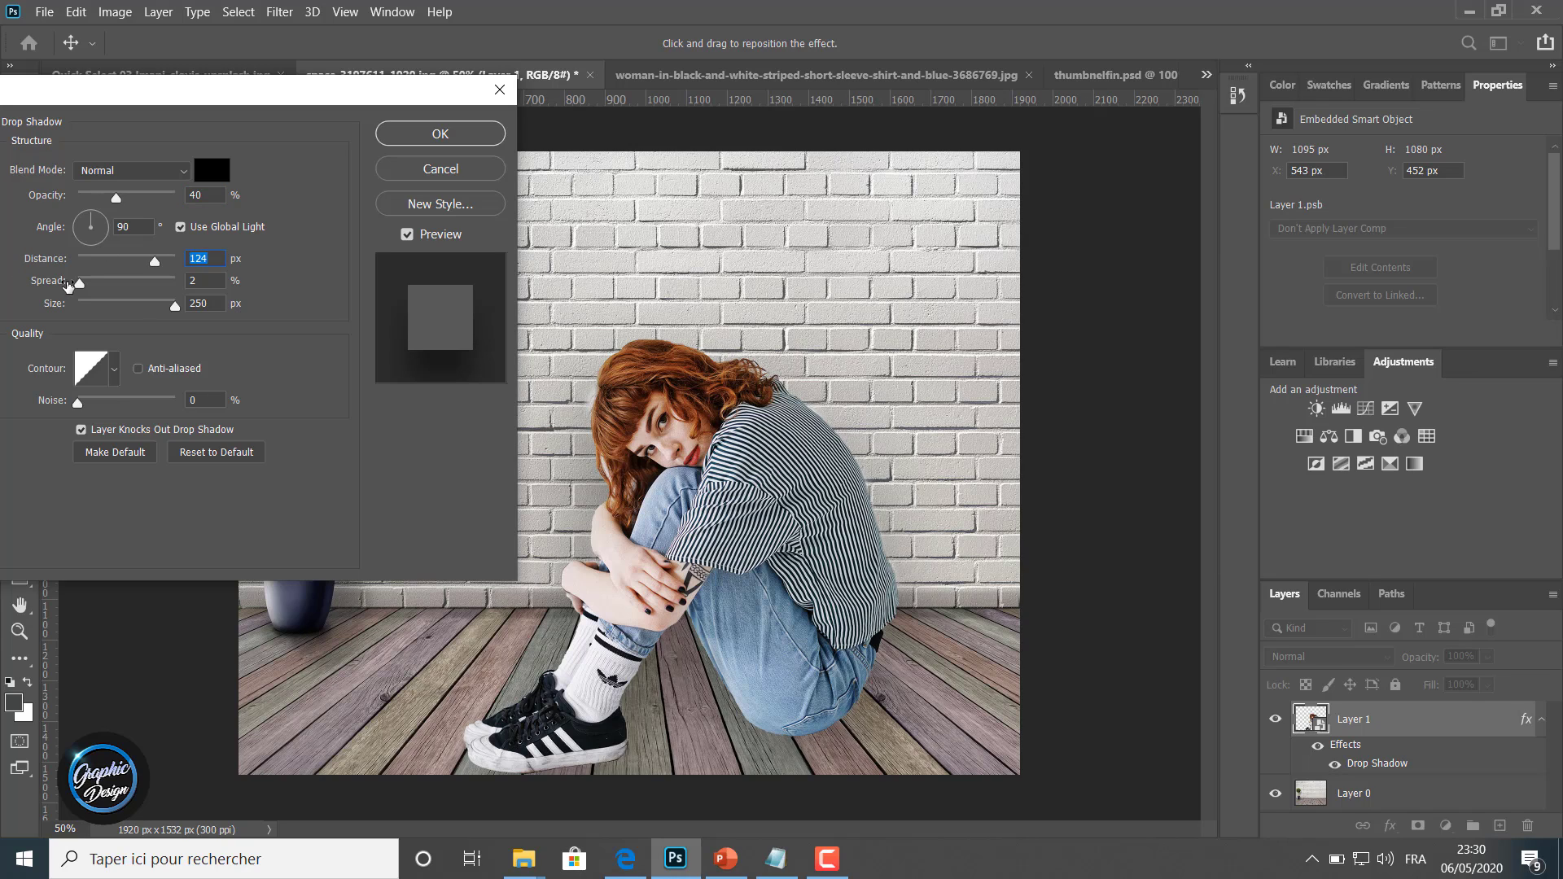
mouse_move(81, 286)
left_mouse_down()
mouse_move(97, 286)
mouse_move(68, 281)
left_mouse_up()
left_click_drag(170, 309, 73, 312)
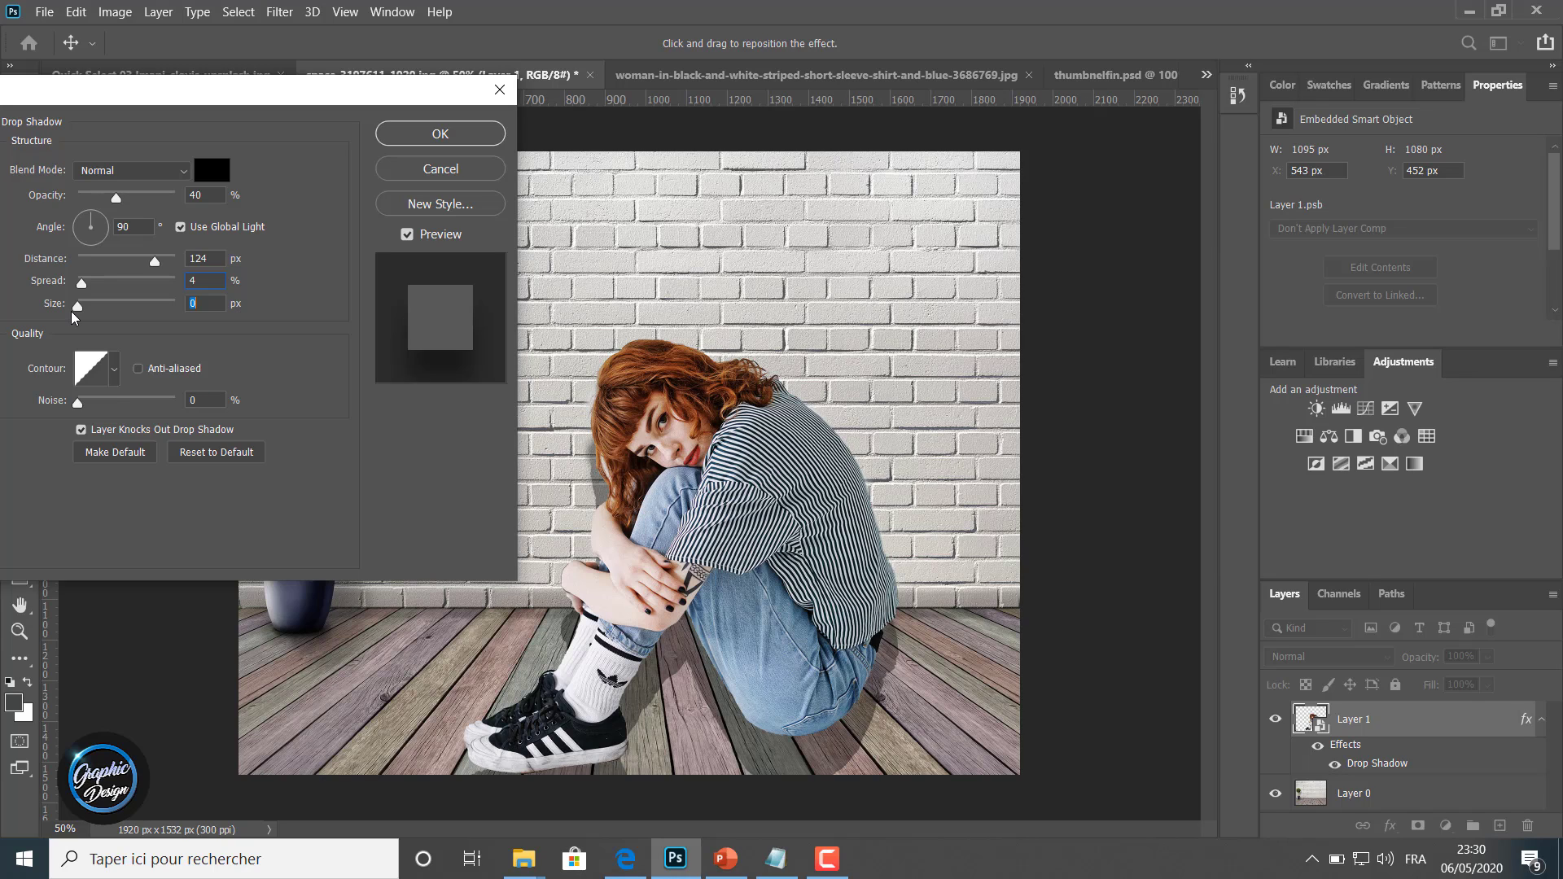
left_click_drag(87, 320, 128, 320)
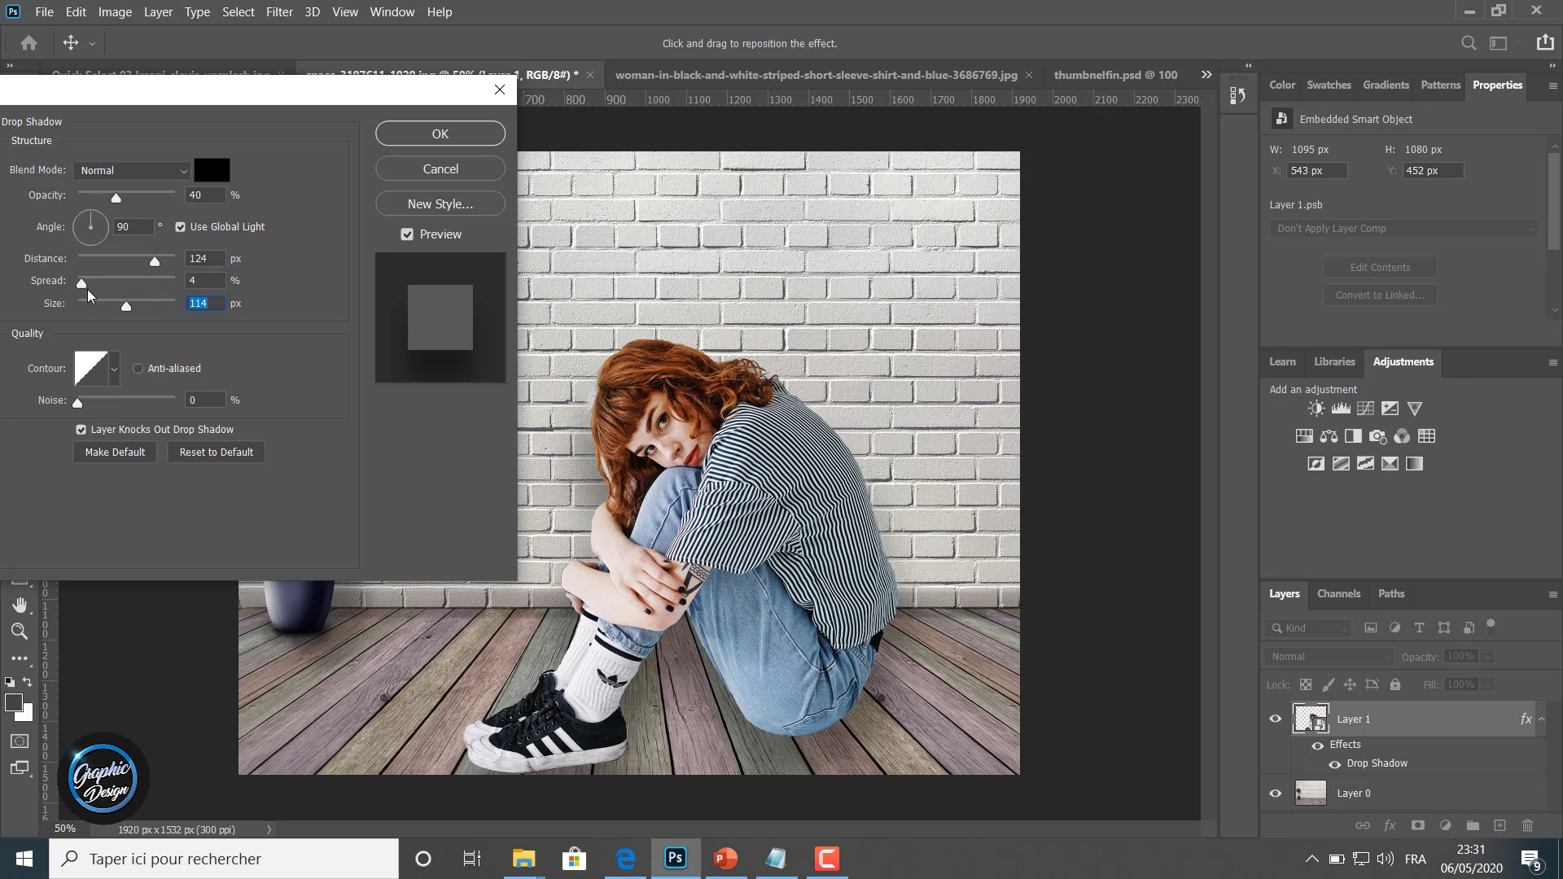
mouse_move(117, 203)
left_mouse_down()
mouse_move(143, 204)
mouse_move(97, 205)
mouse_move(109, 208)
left_mouse_up()
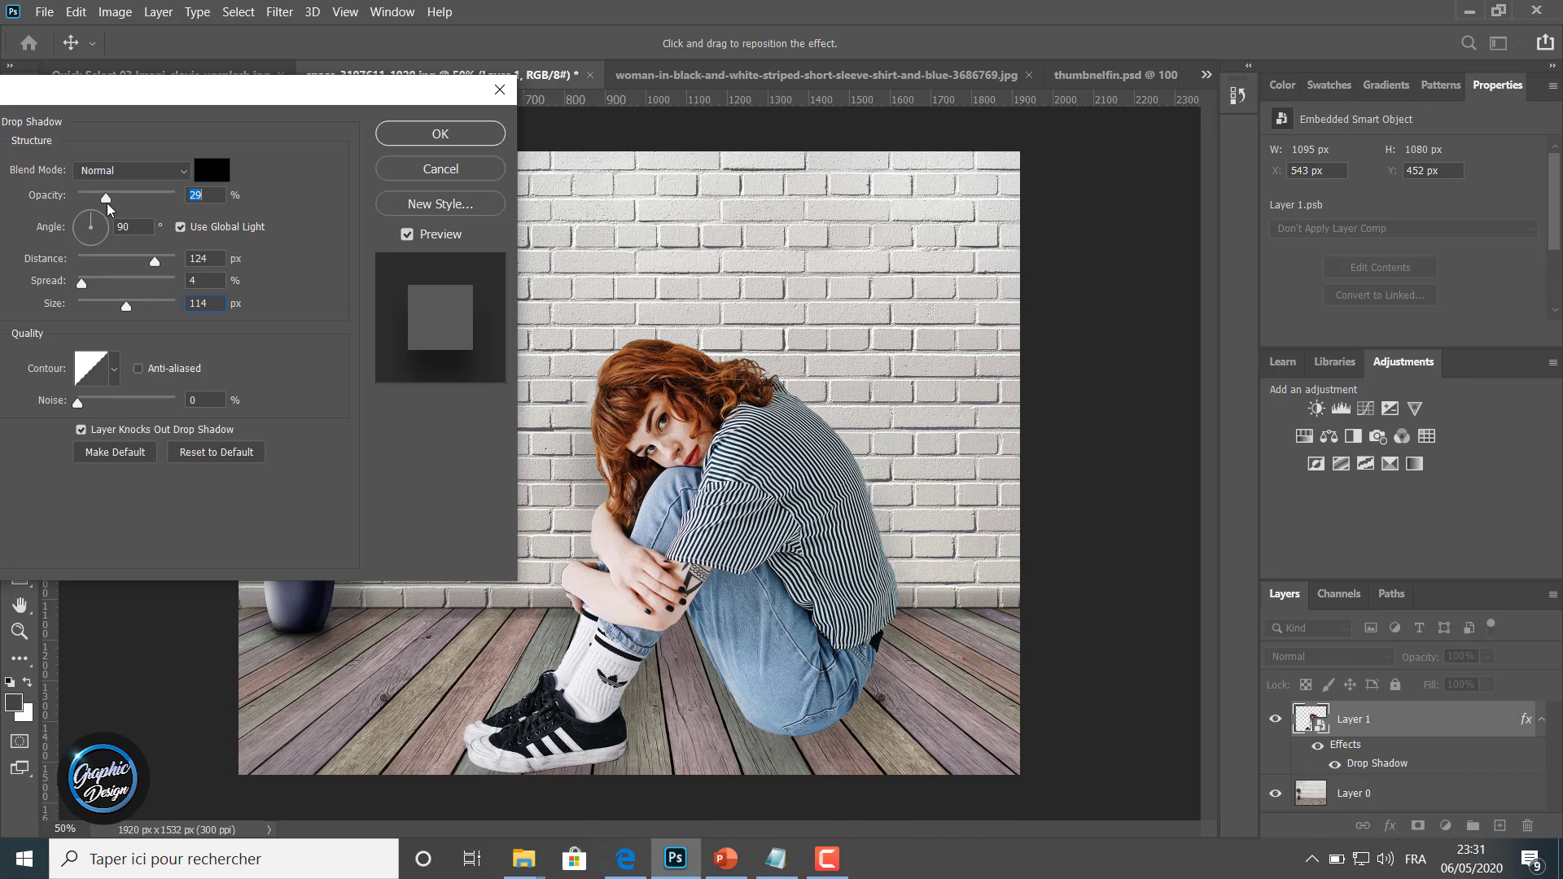
left_click(391, 135)
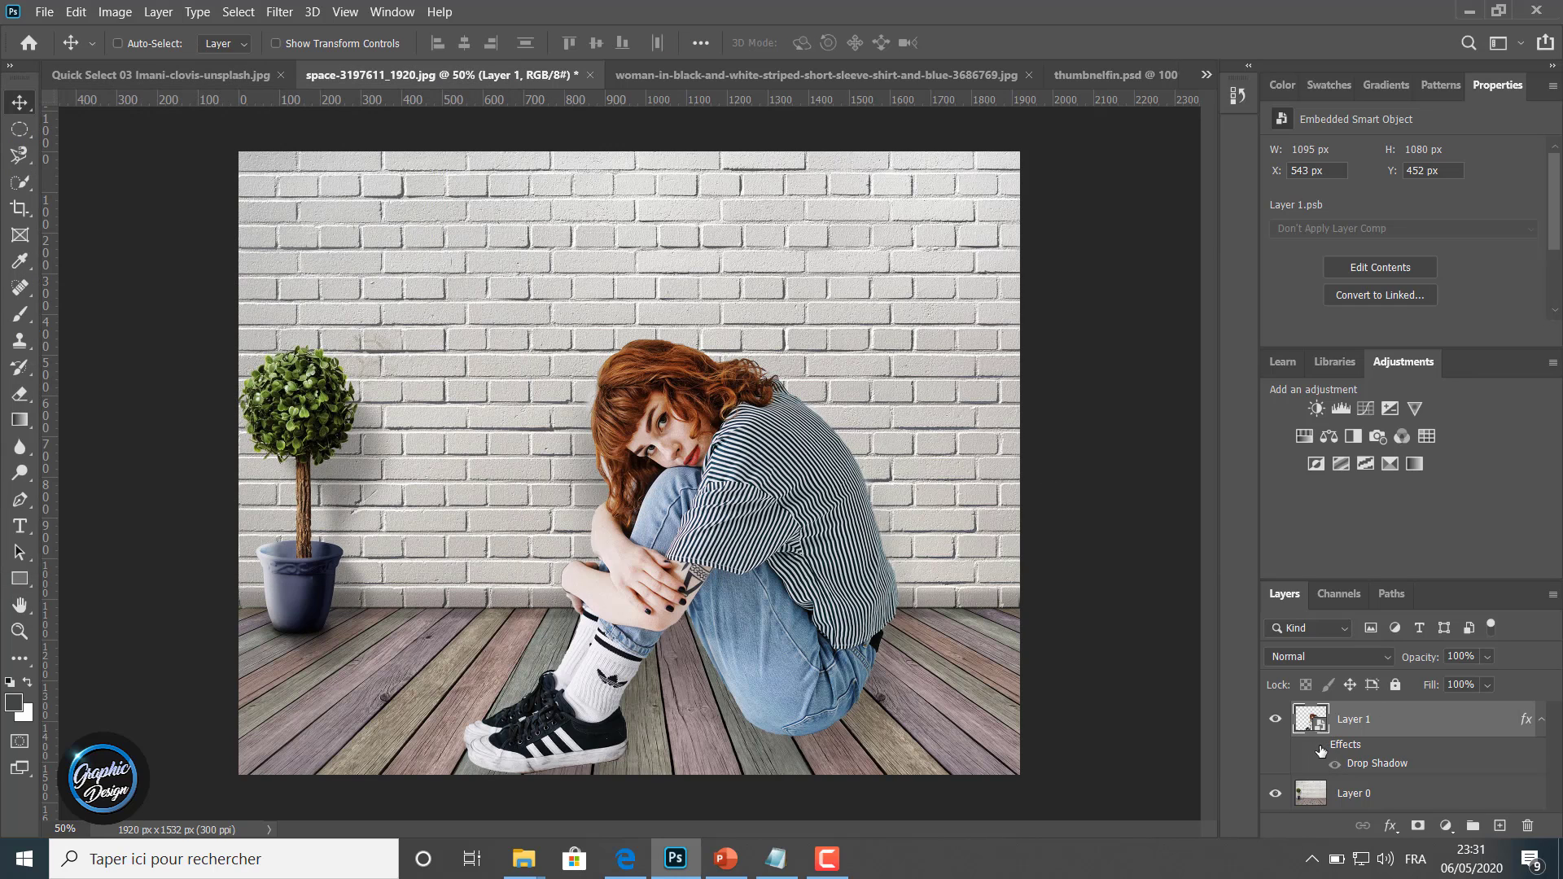
Compare the scene with and without the refined drop shadow, leaving the effect switched on.
left_click(1318, 747)
left_click(1319, 748)
left_click(1318, 748)
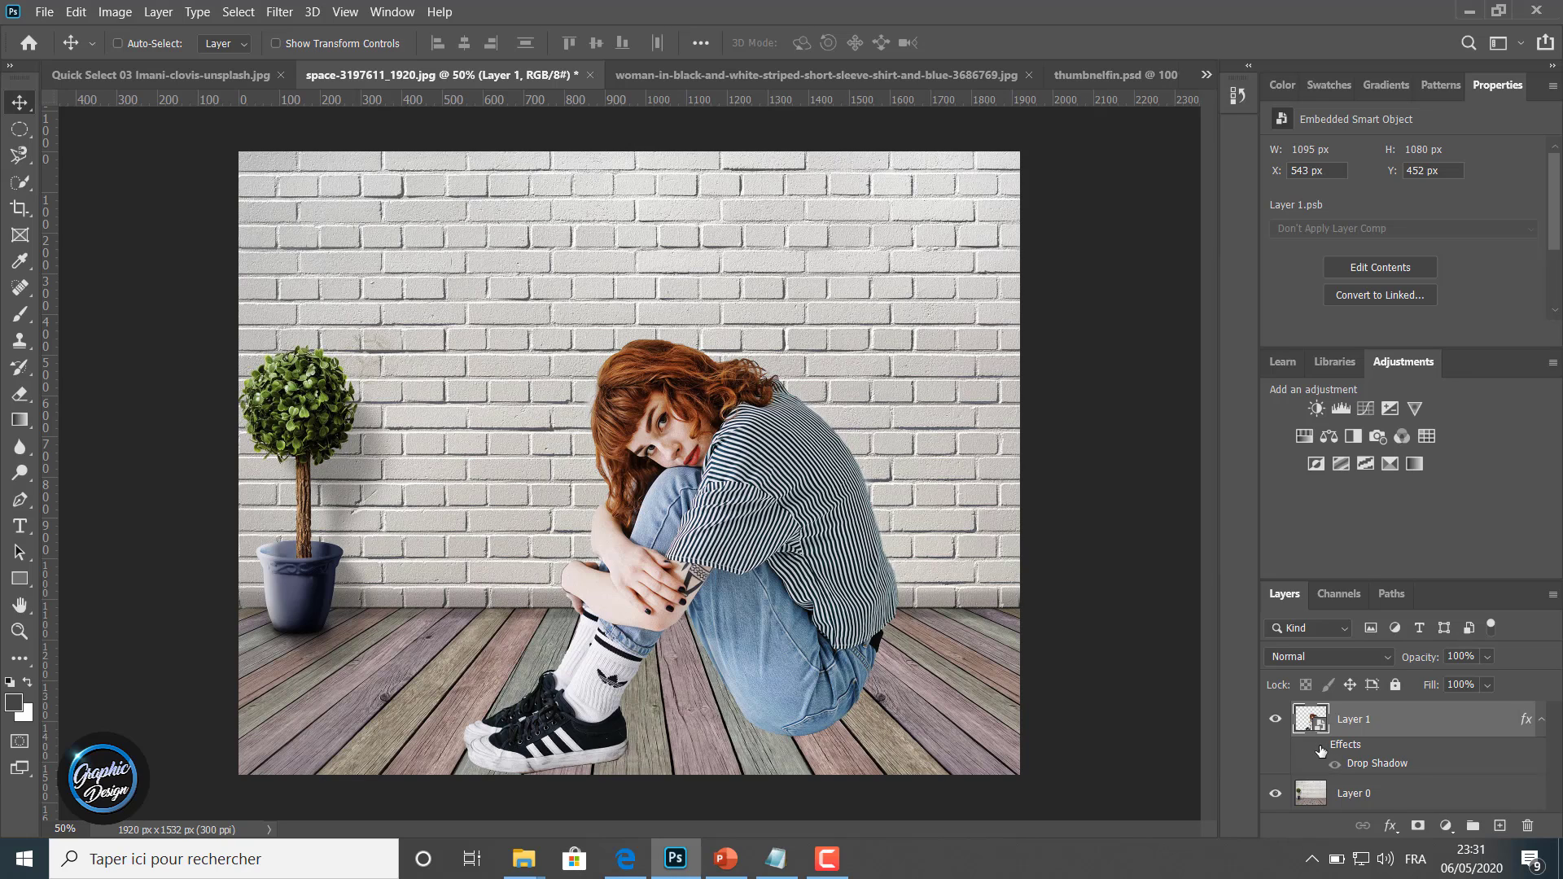
left_click(1319, 747)
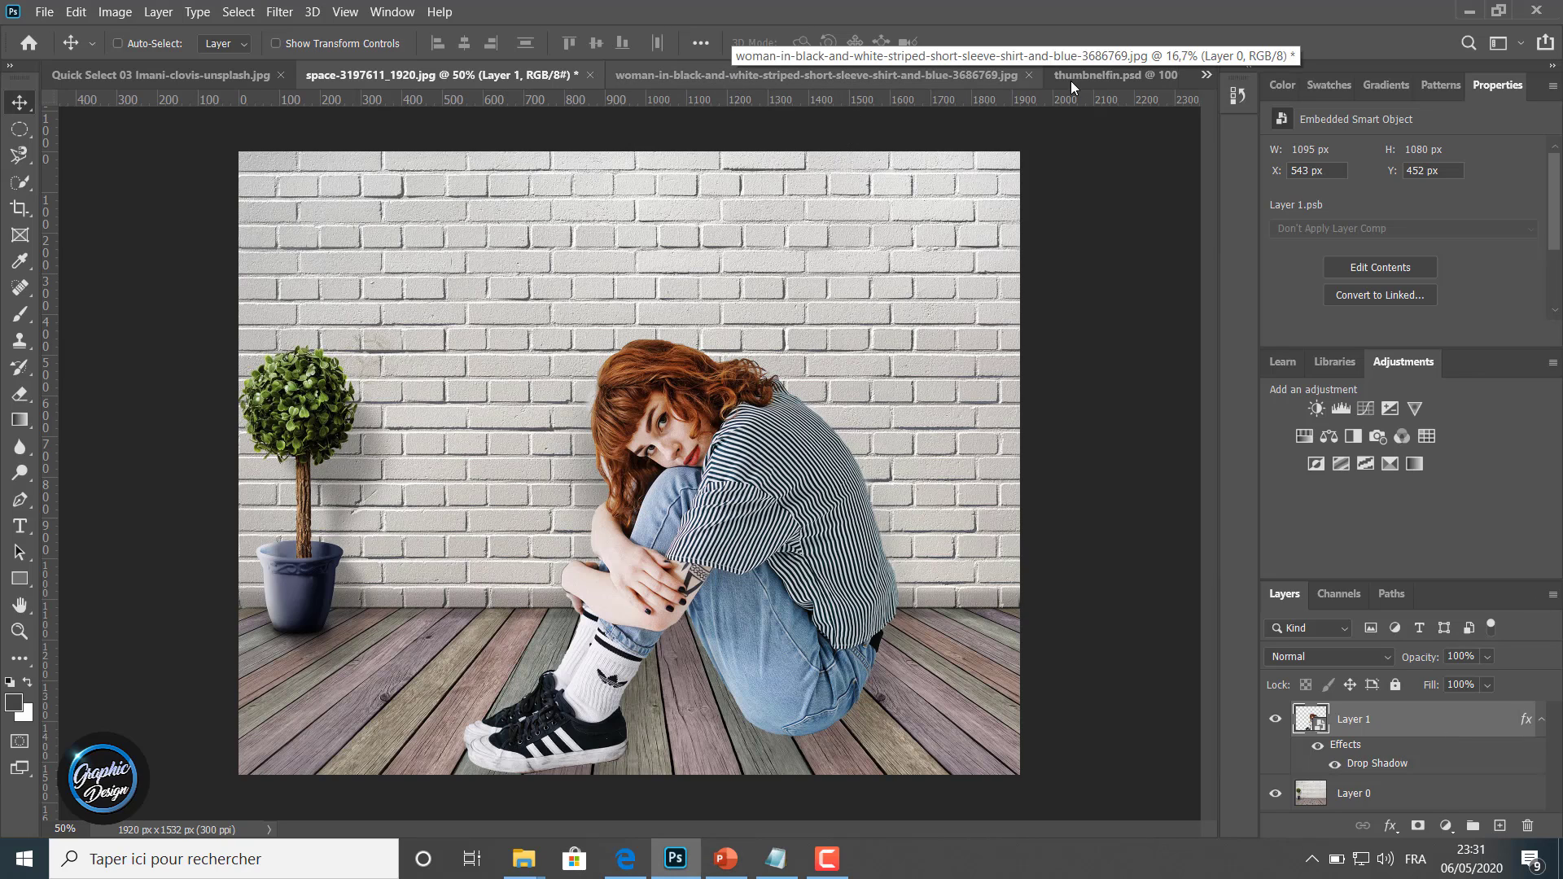
Switch to the Quick Select 03 image and examine the grey sneaker's outline, loose lace and heel loop.
left_click(114, 73)
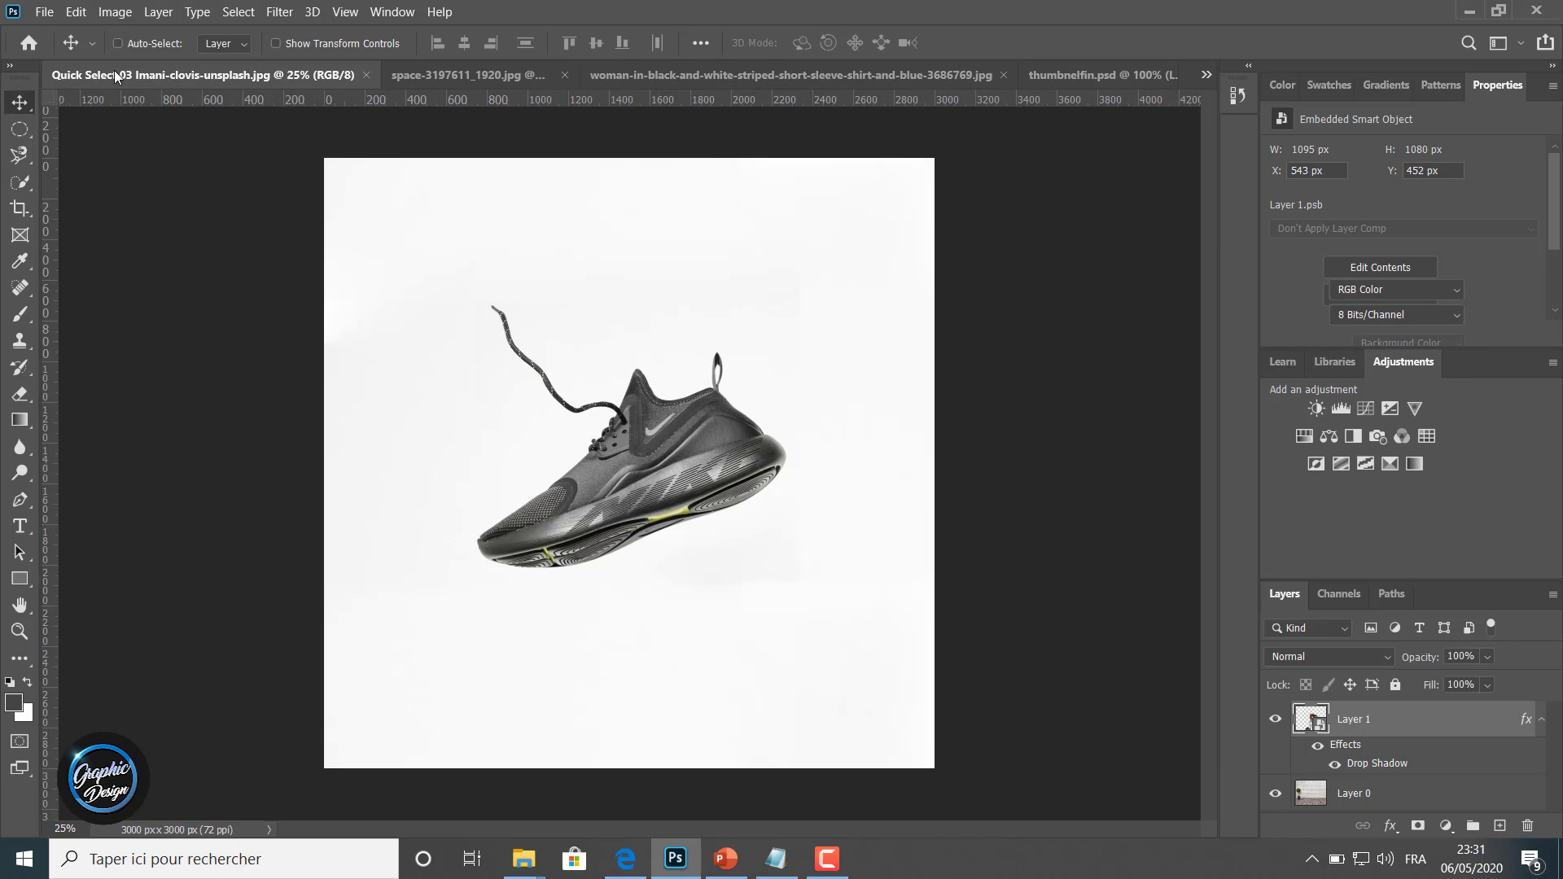
left_click(20, 630)
left_click(422, 472)
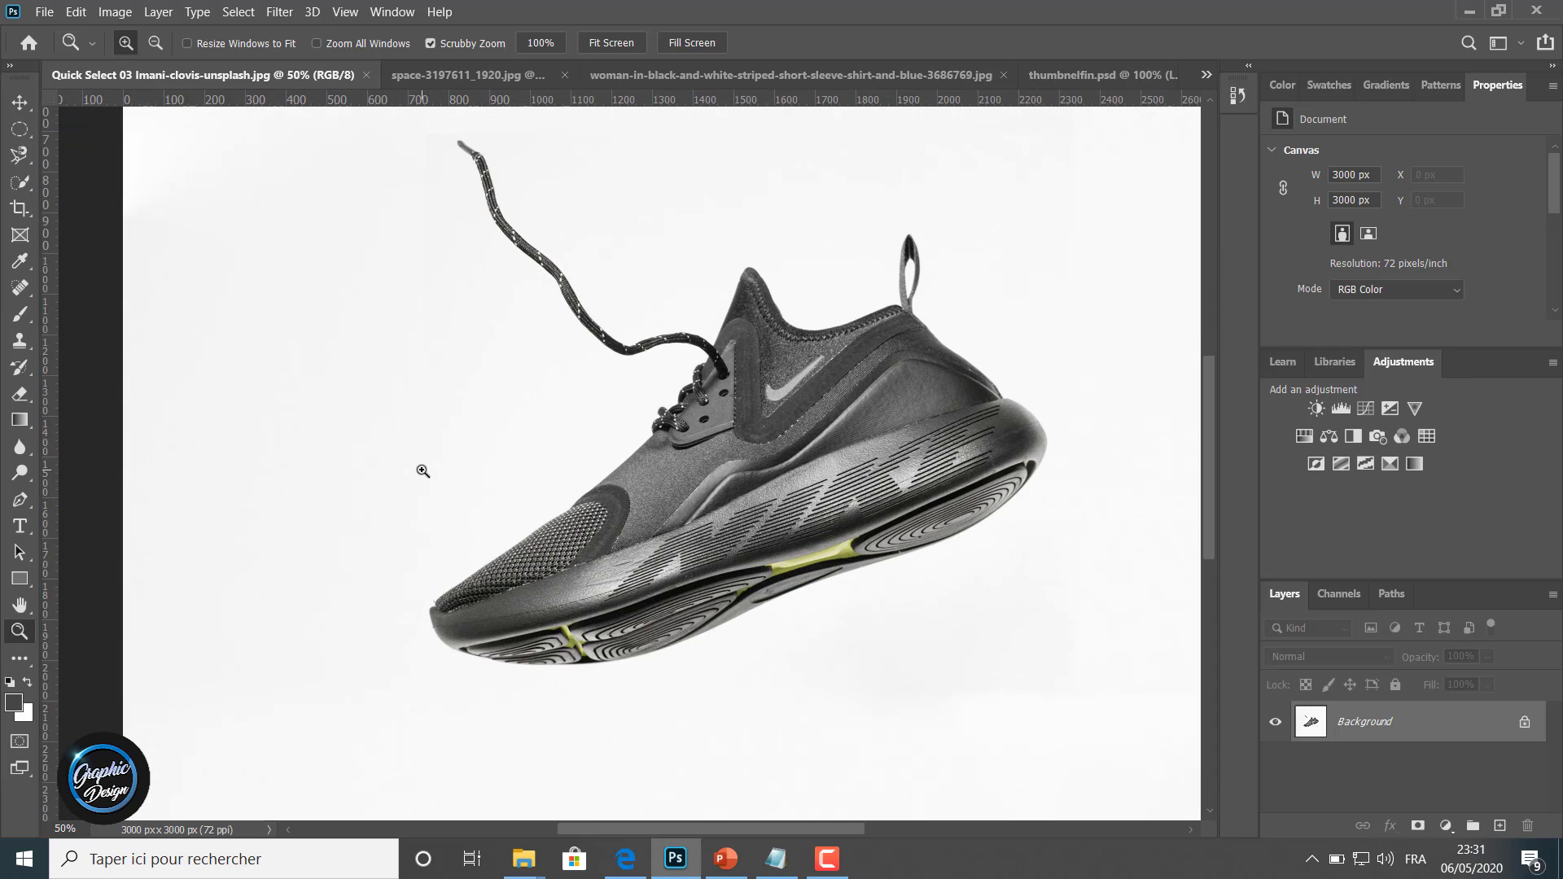
left_click(408, 480)
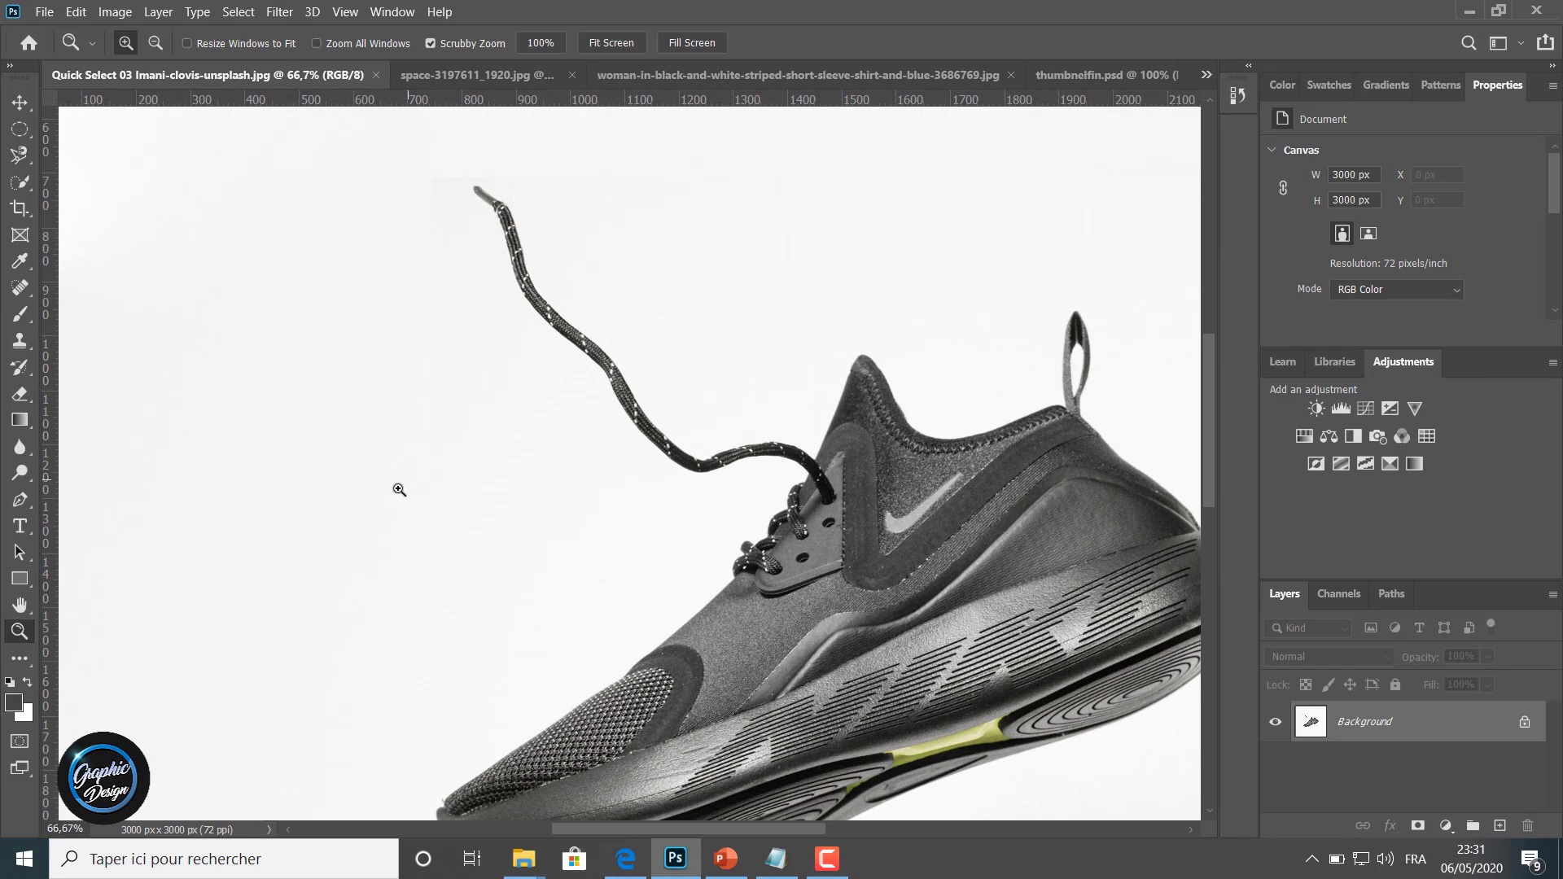
scroll(402, 583, "up", 2)
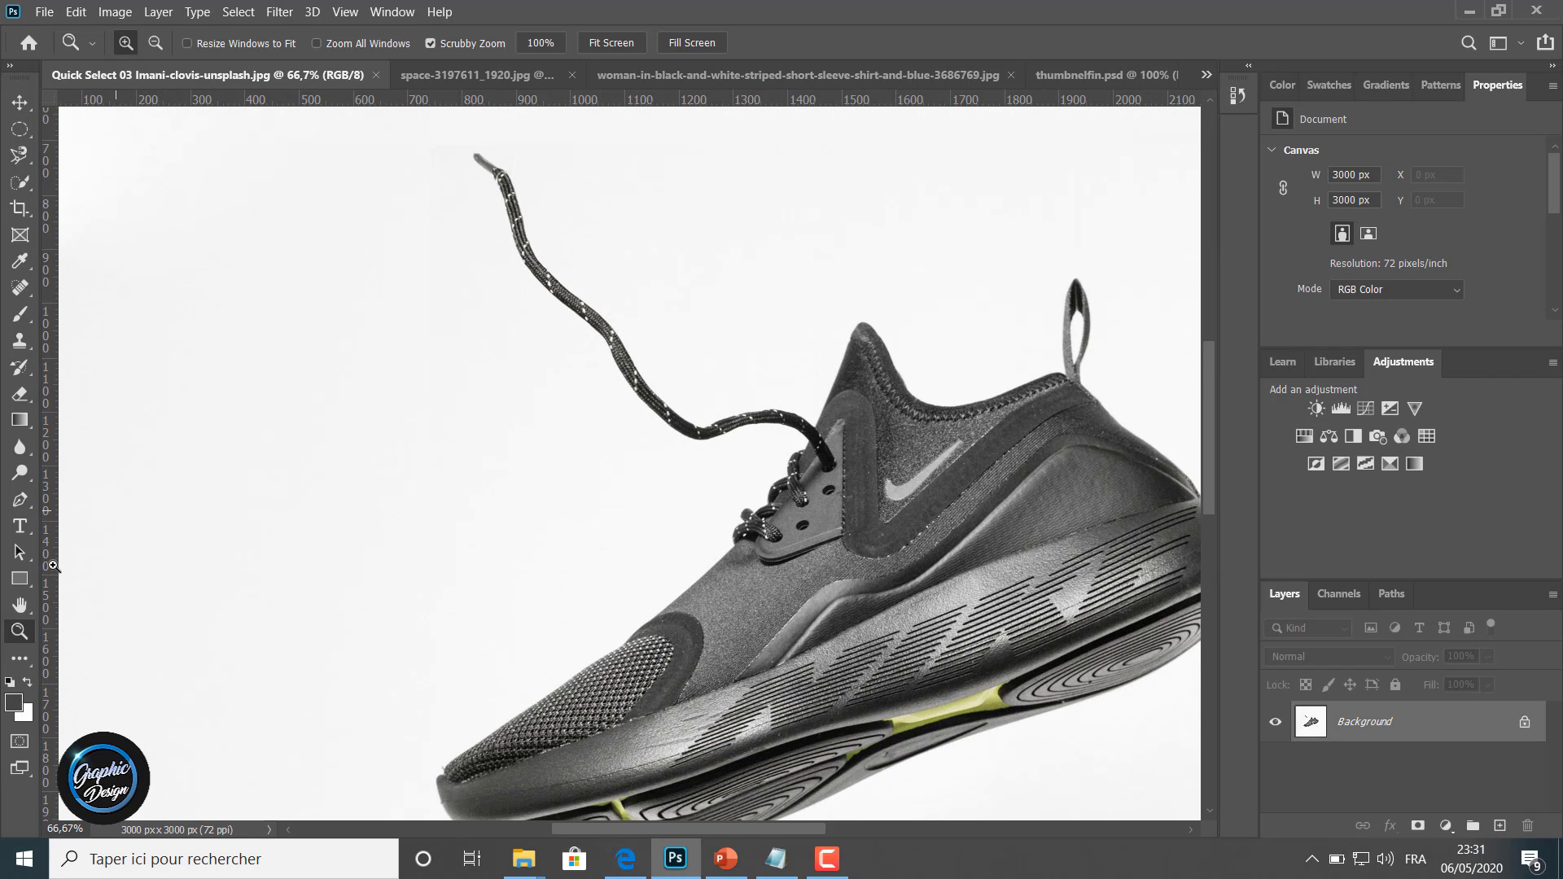
left_click(299, 508, "alt")
left_click(299, 508, "alt")
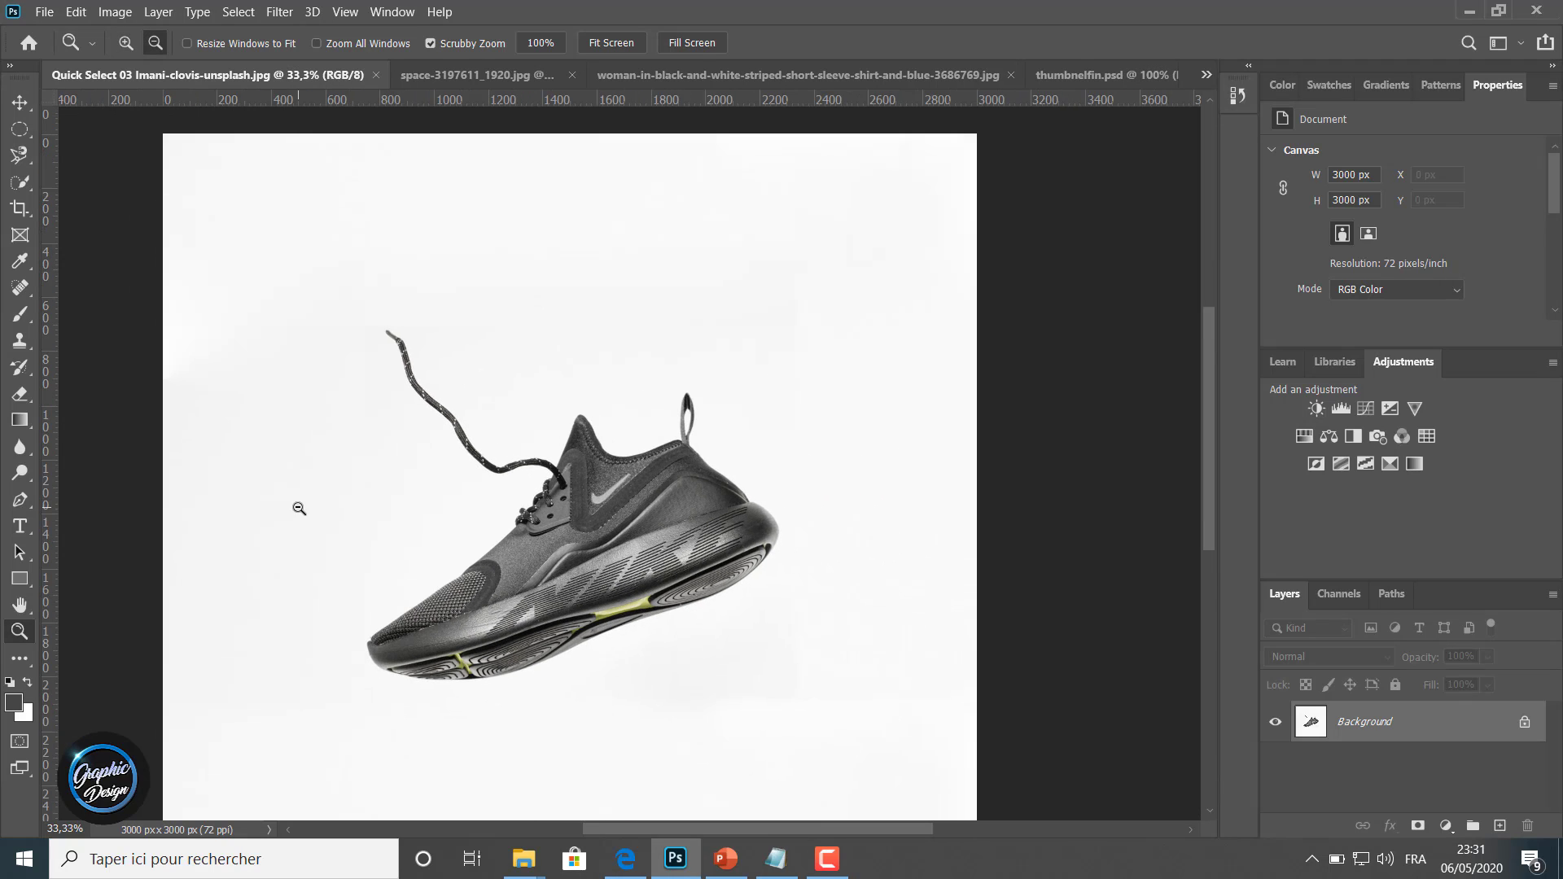
Select the white background all around the sneaker with the Quick Selection tool.
left_click(299, 508, "alt")
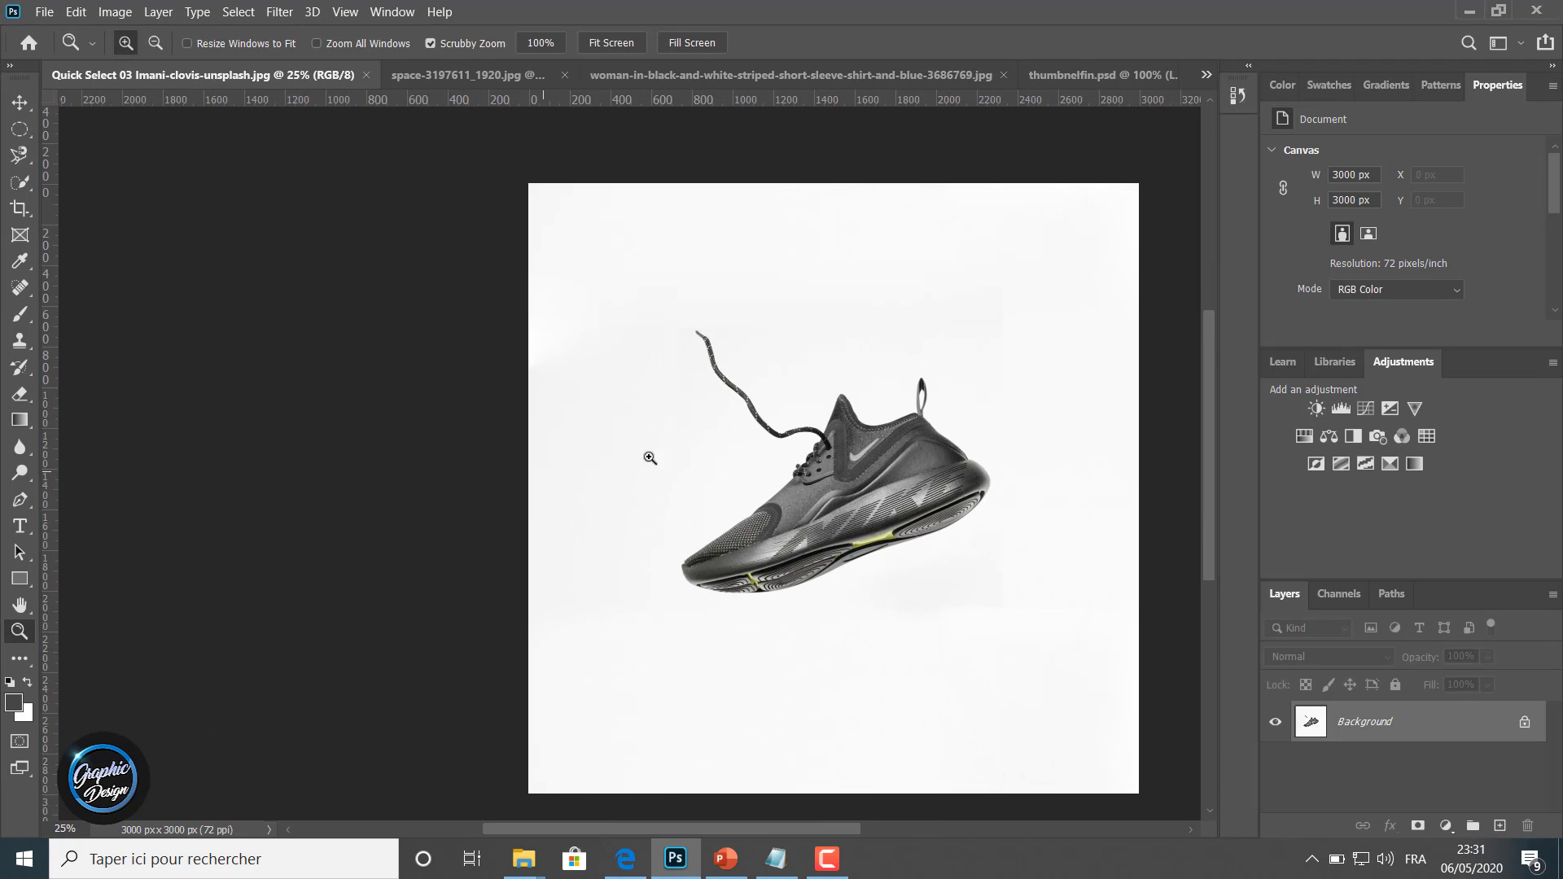
left_click(694, 412)
left_click_drag(775, 832, 791, 833)
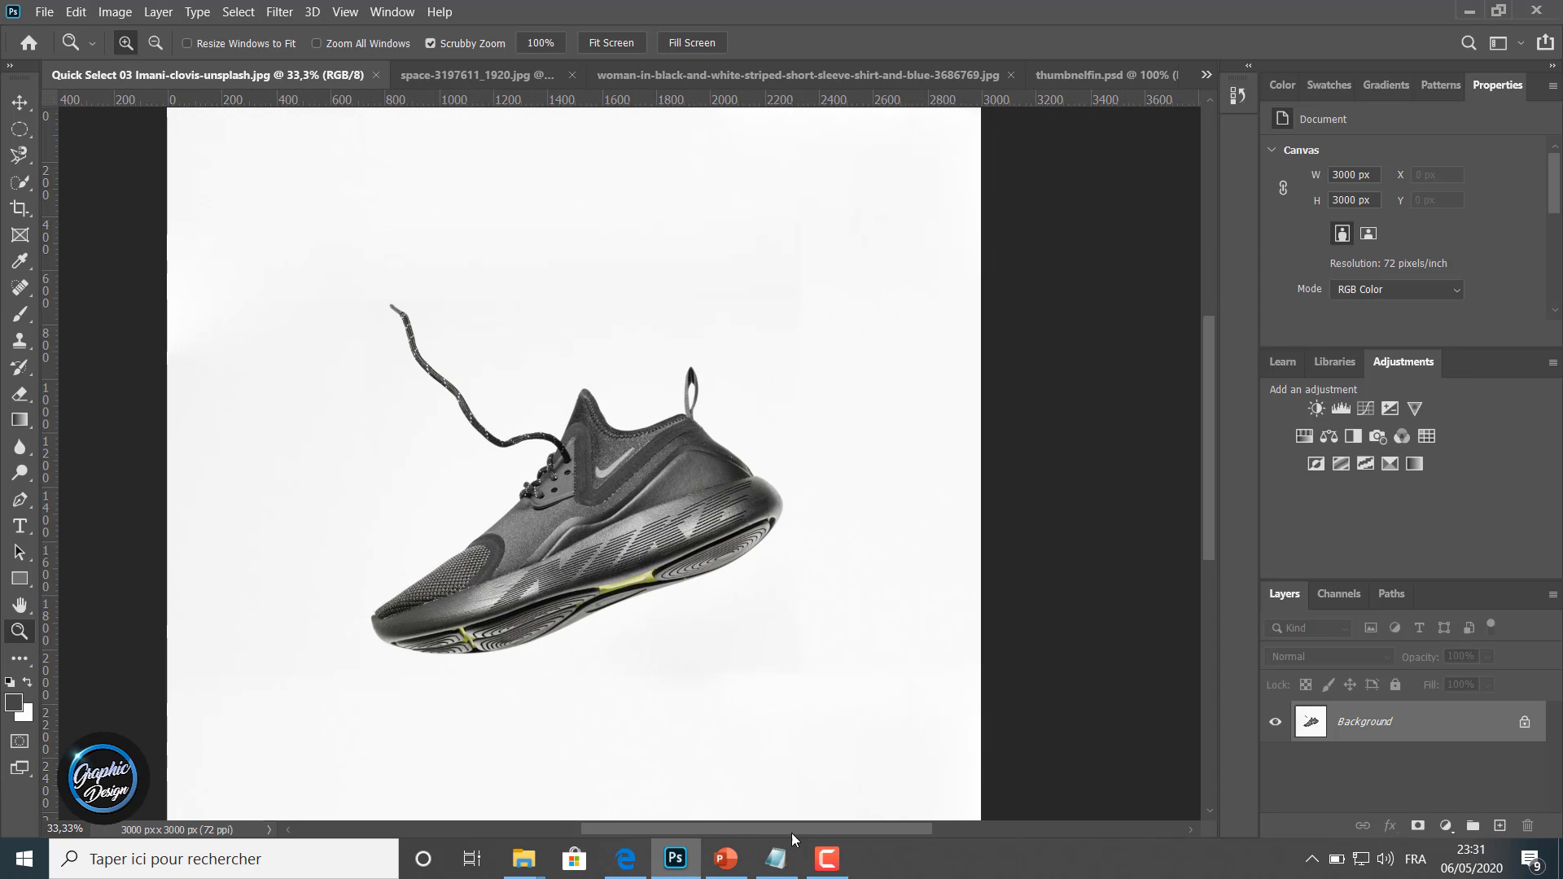
scroll(723, 708, "up", 2)
scroll(686, 677, "down", 1)
scroll(686, 677, "down", 1)
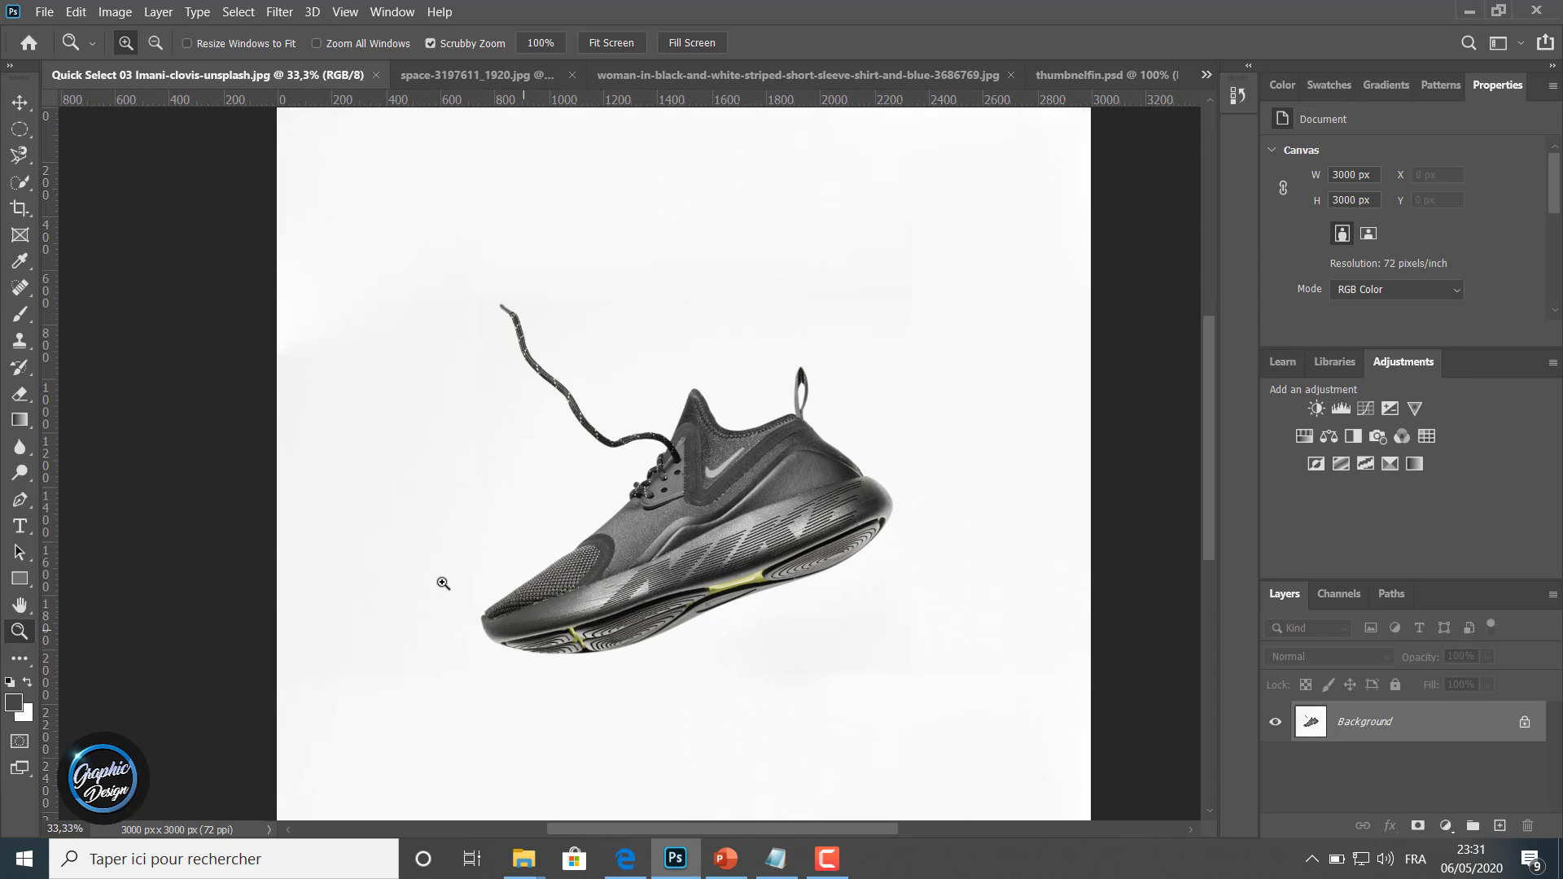
left_click(442, 583, "alt")
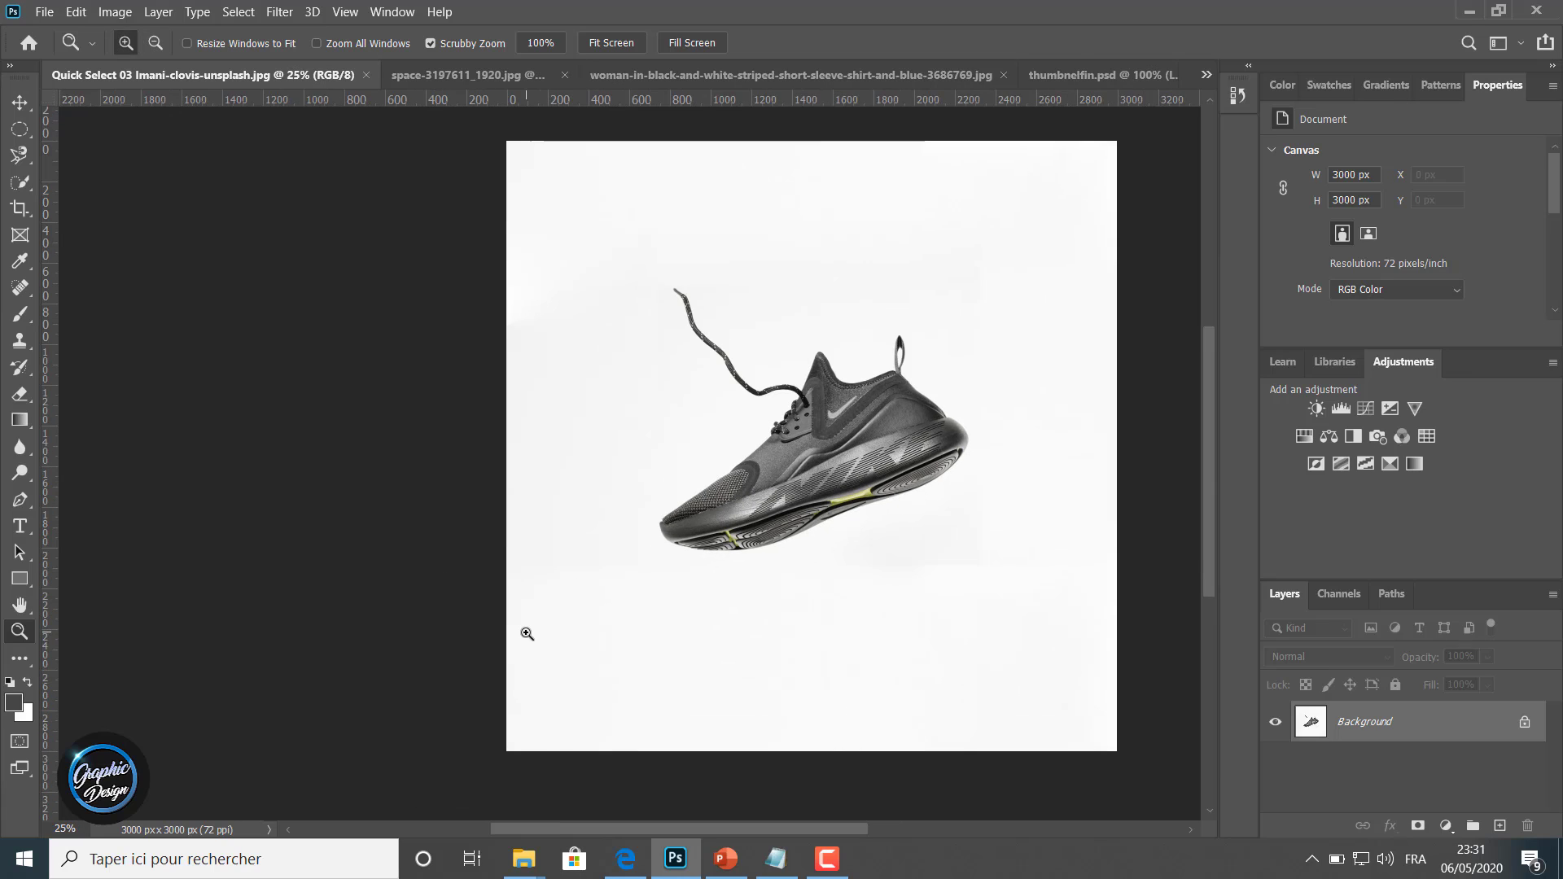
left_click(20, 182)
left_click(123, 201)
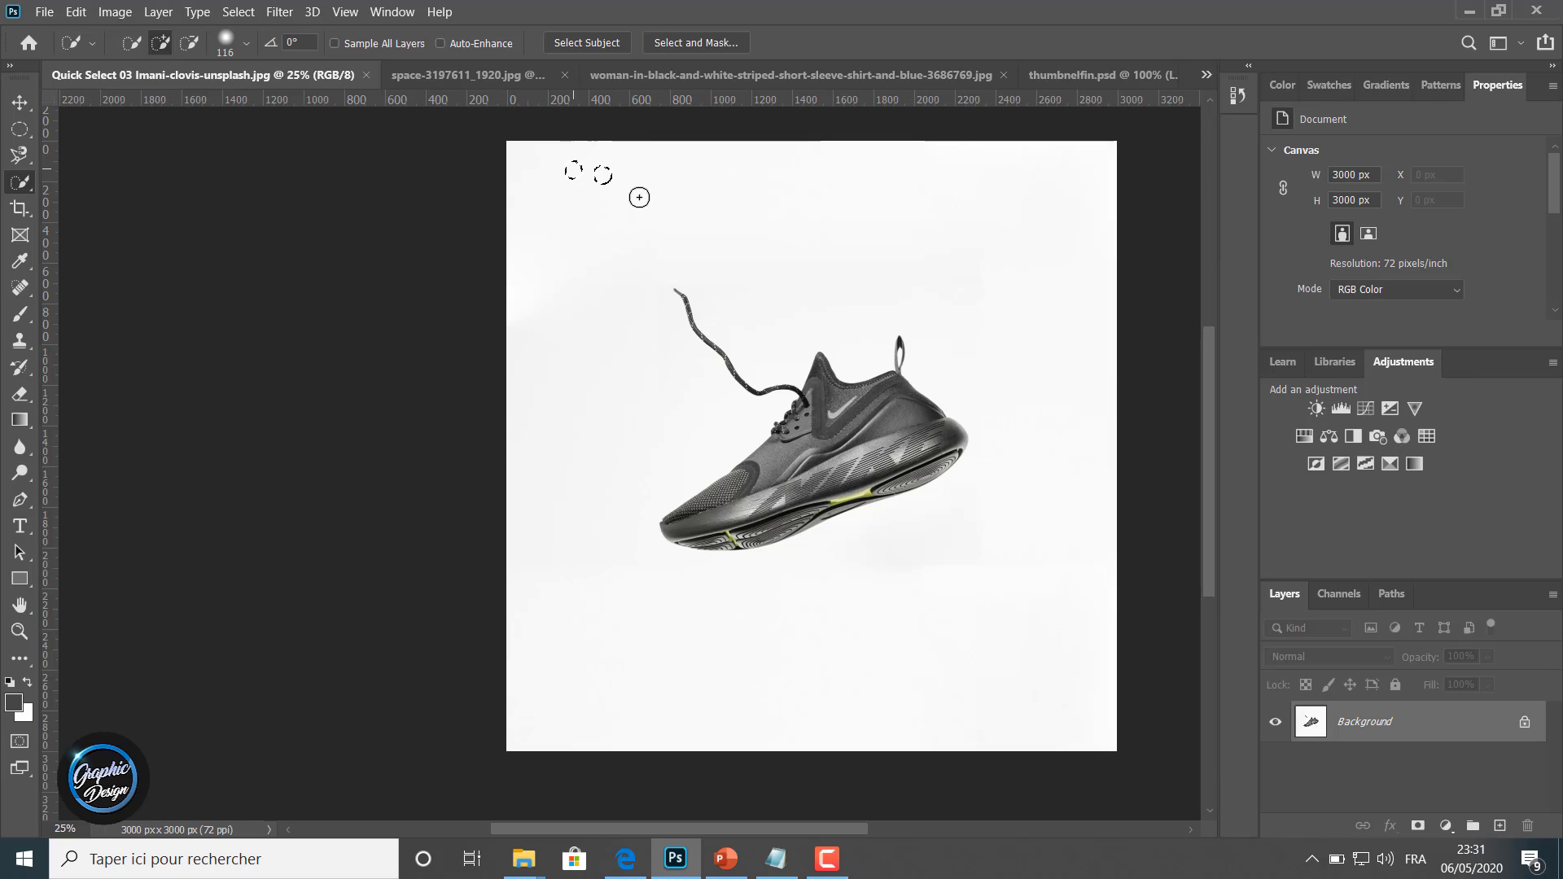
left_click_drag(639, 195, 928, 255)
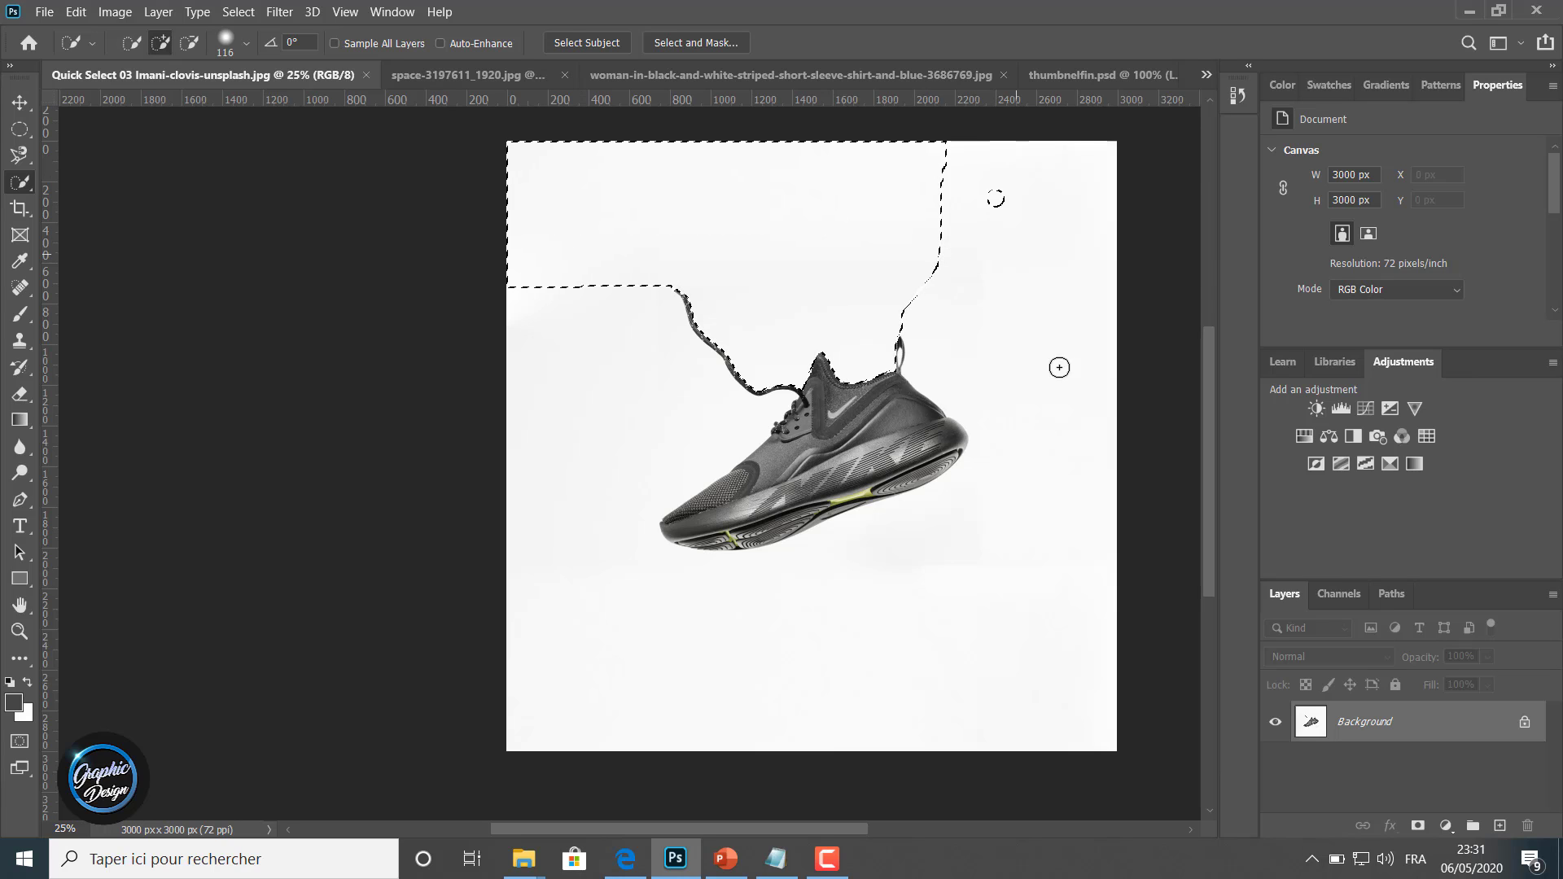
left_click_drag(1061, 366, 1088, 512)
left_click_drag(798, 649, 638, 673)
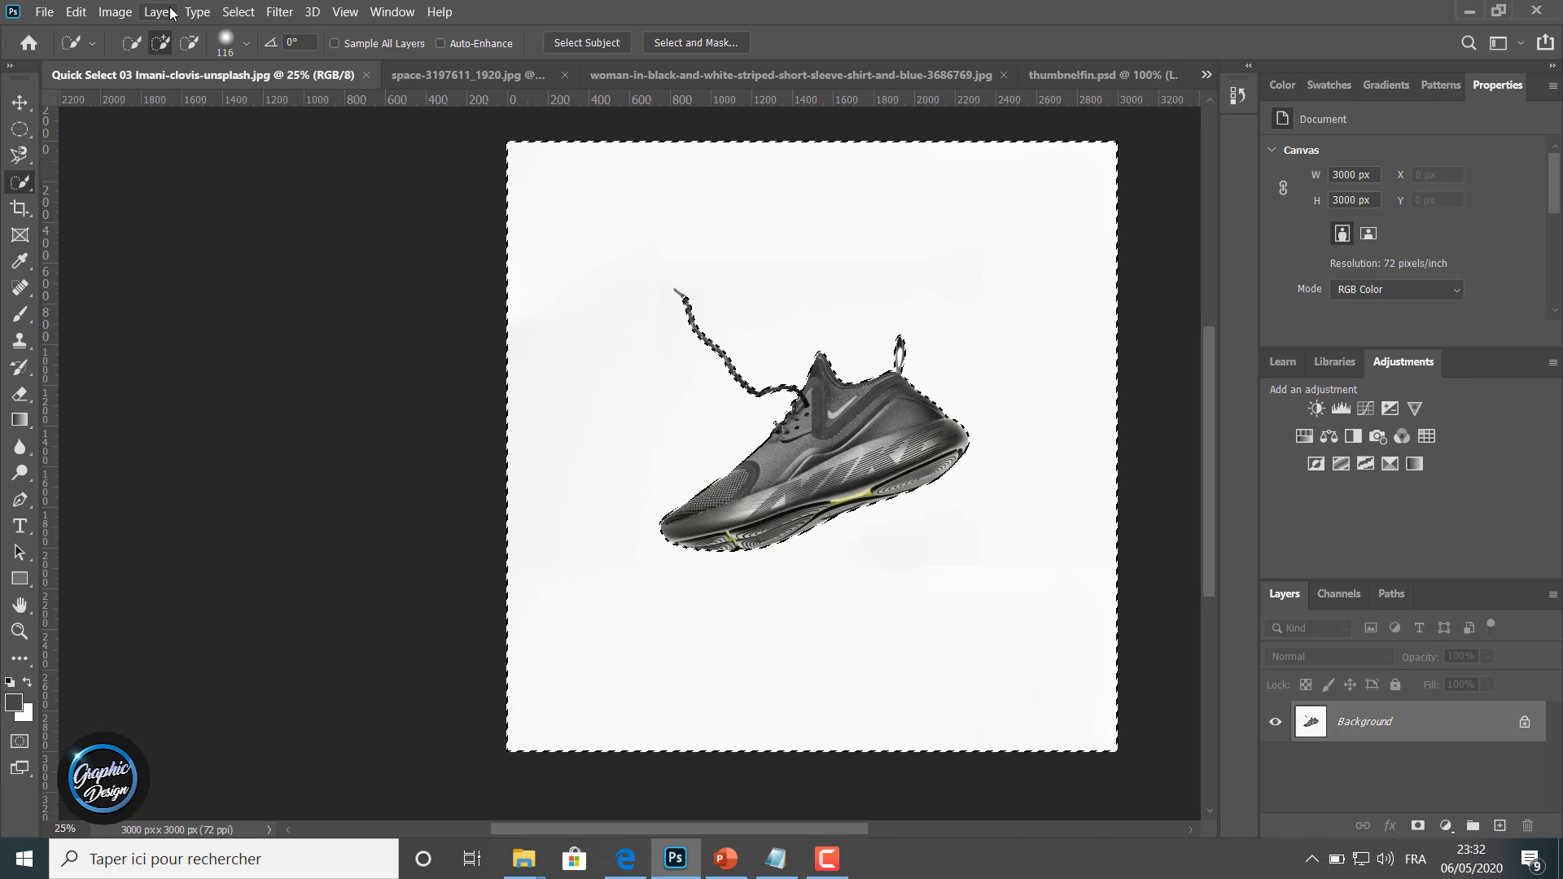
Invert the background selection so that the sneaker is selected instead.
left_click(74, 12)
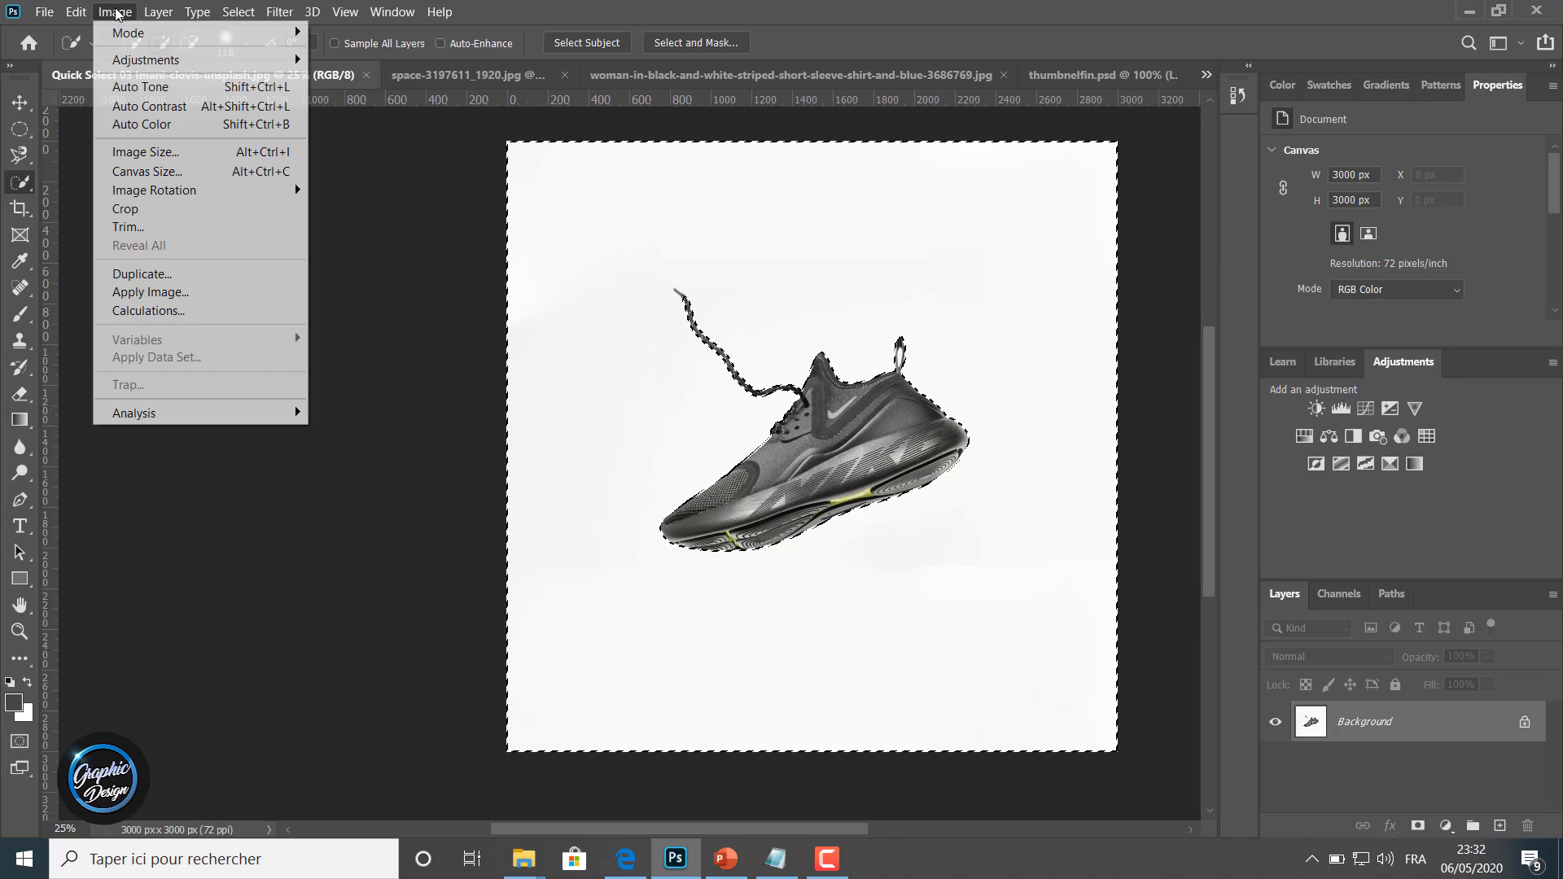
mouse_move(228, 21)
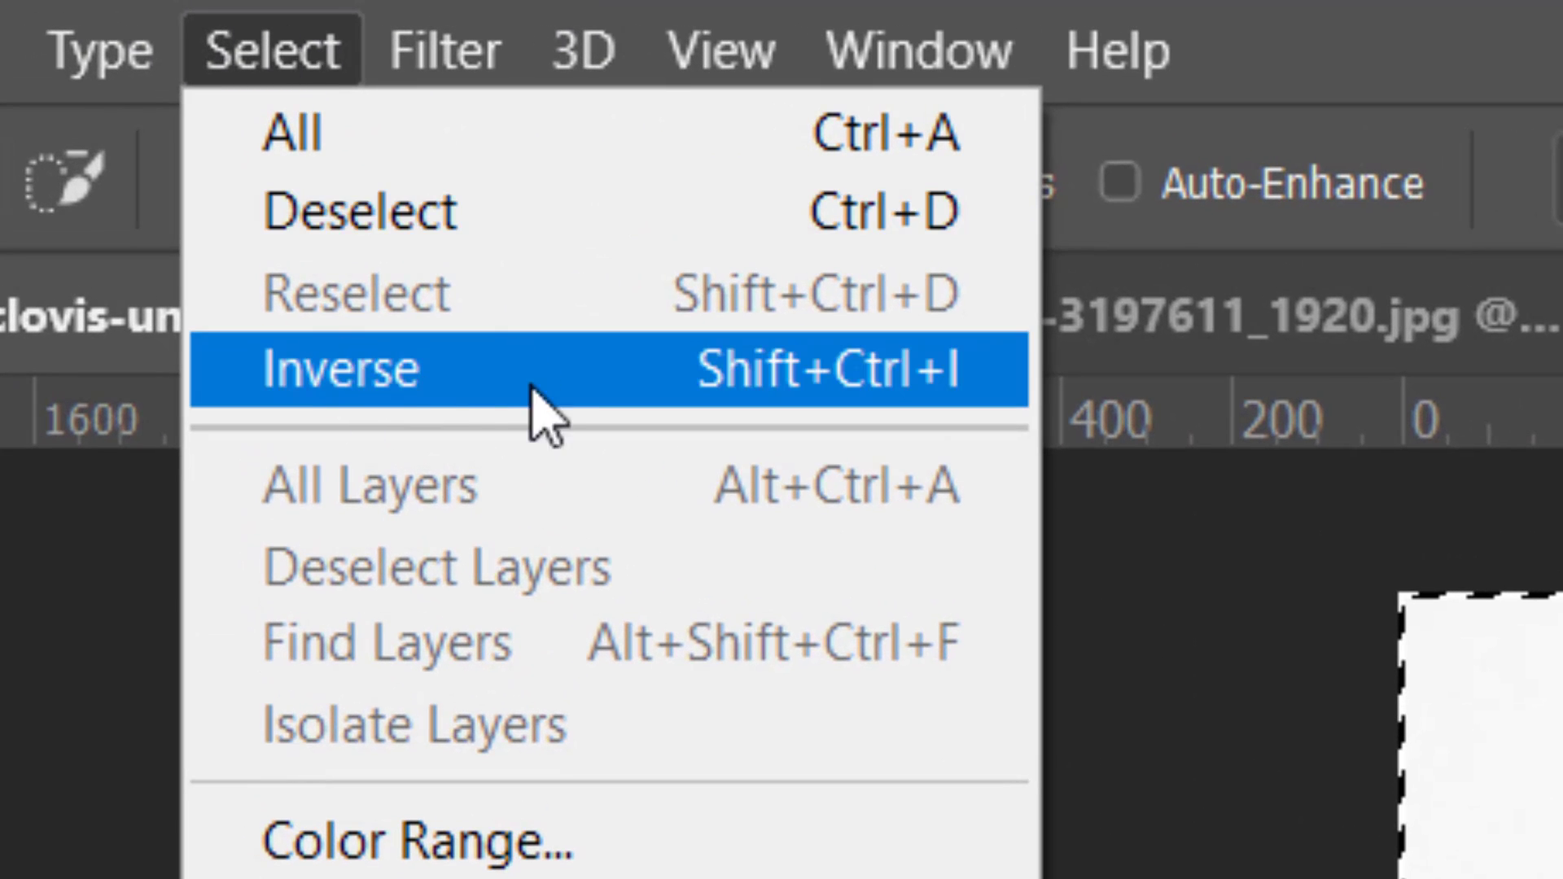
left_click(388, 375)
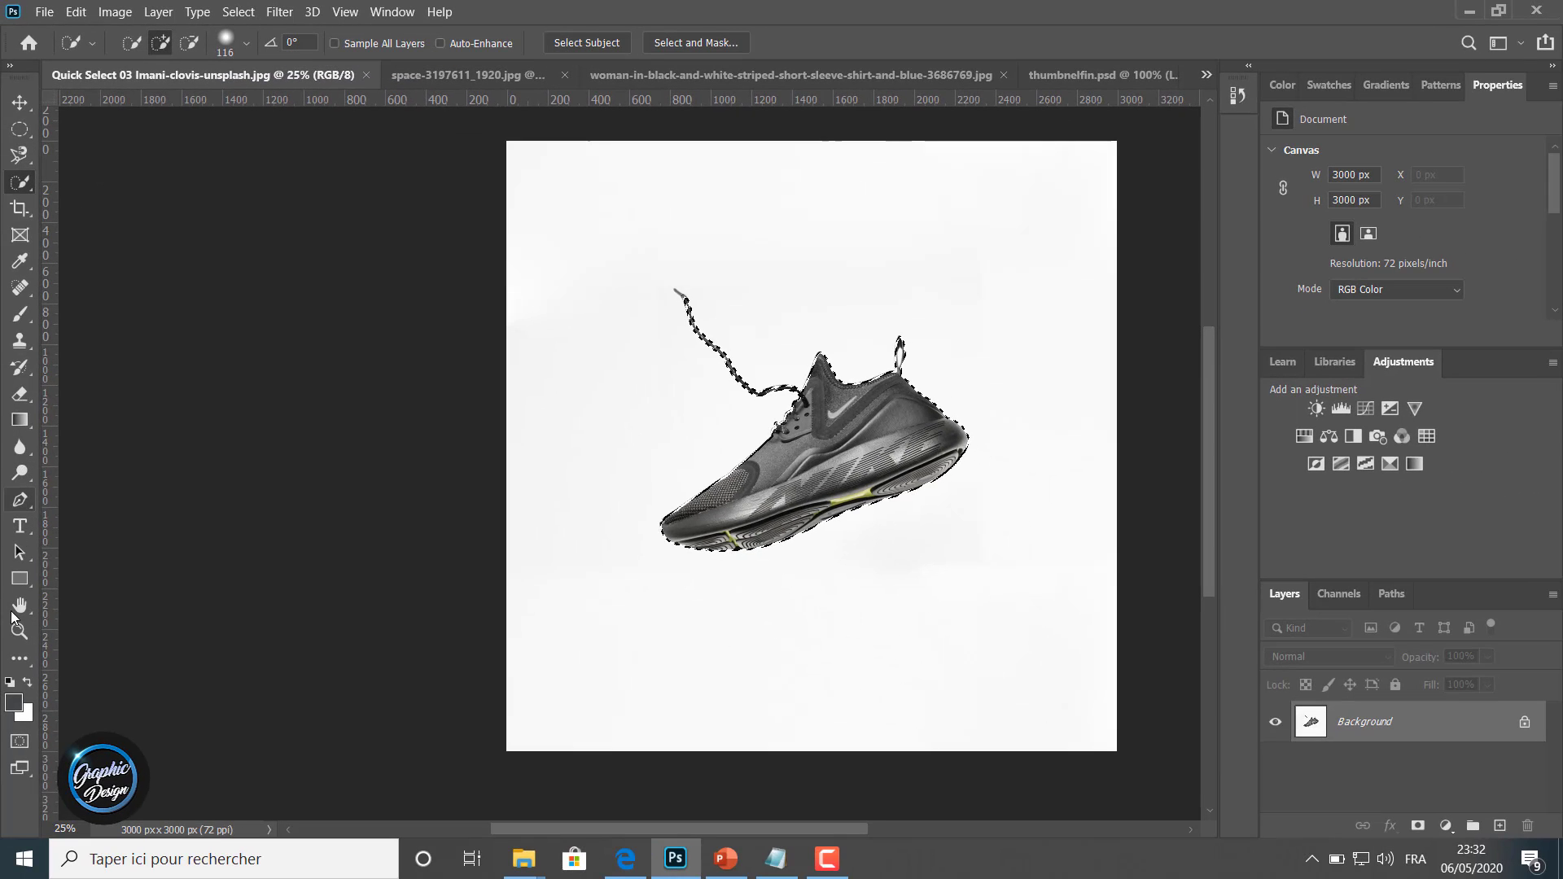
Reduce the Quick Selection brush to 22 px and add the loose lace's grey tip to the sneaker selection.
key("z")
left_click(549, 429)
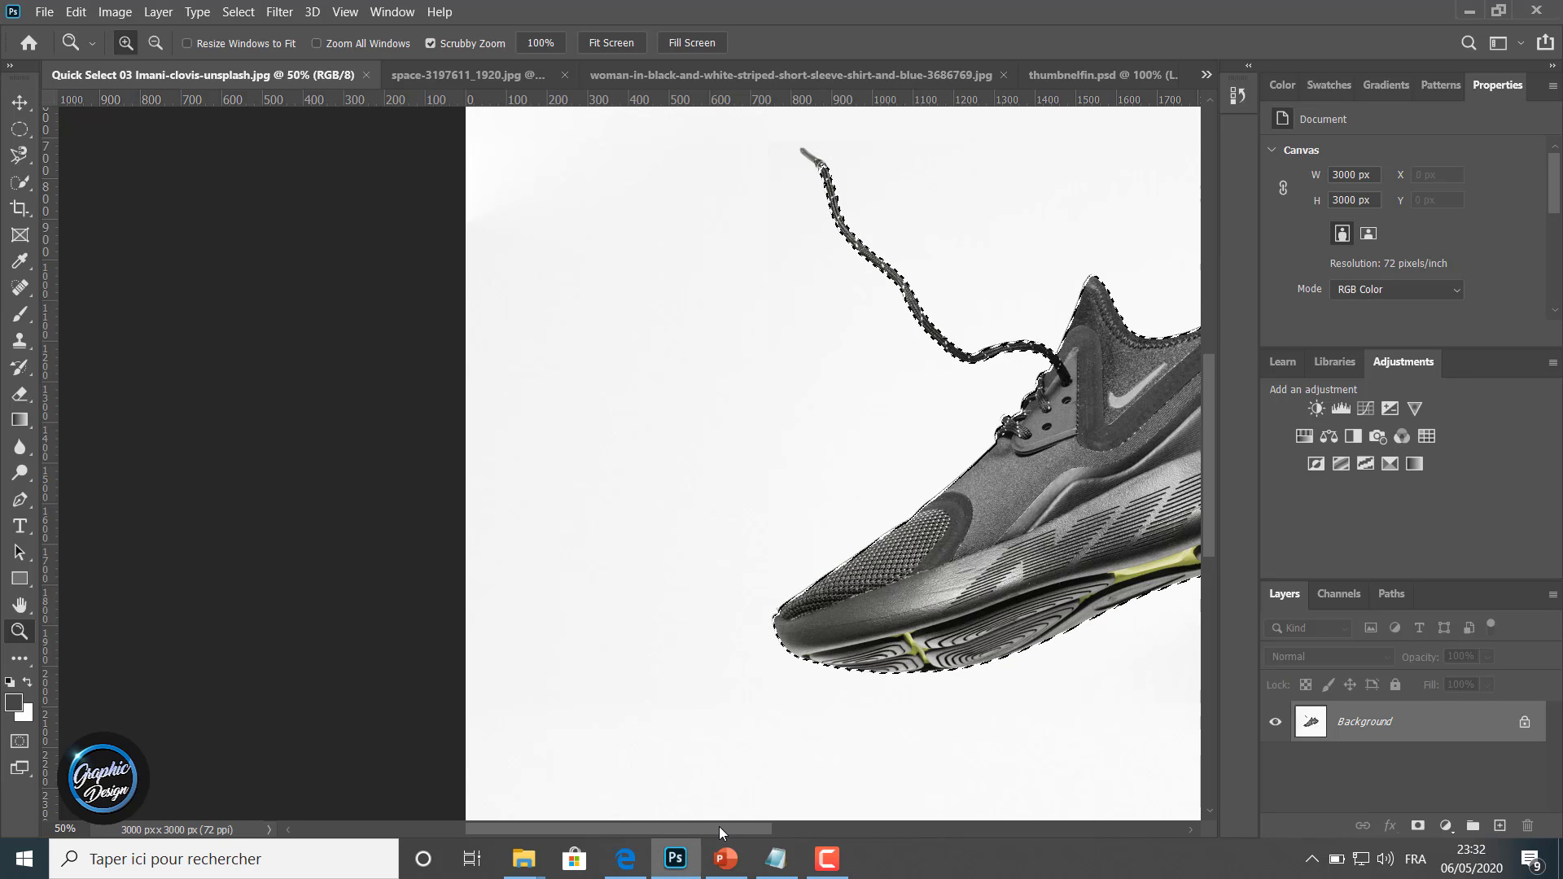
left_click_drag(719, 827, 803, 822)
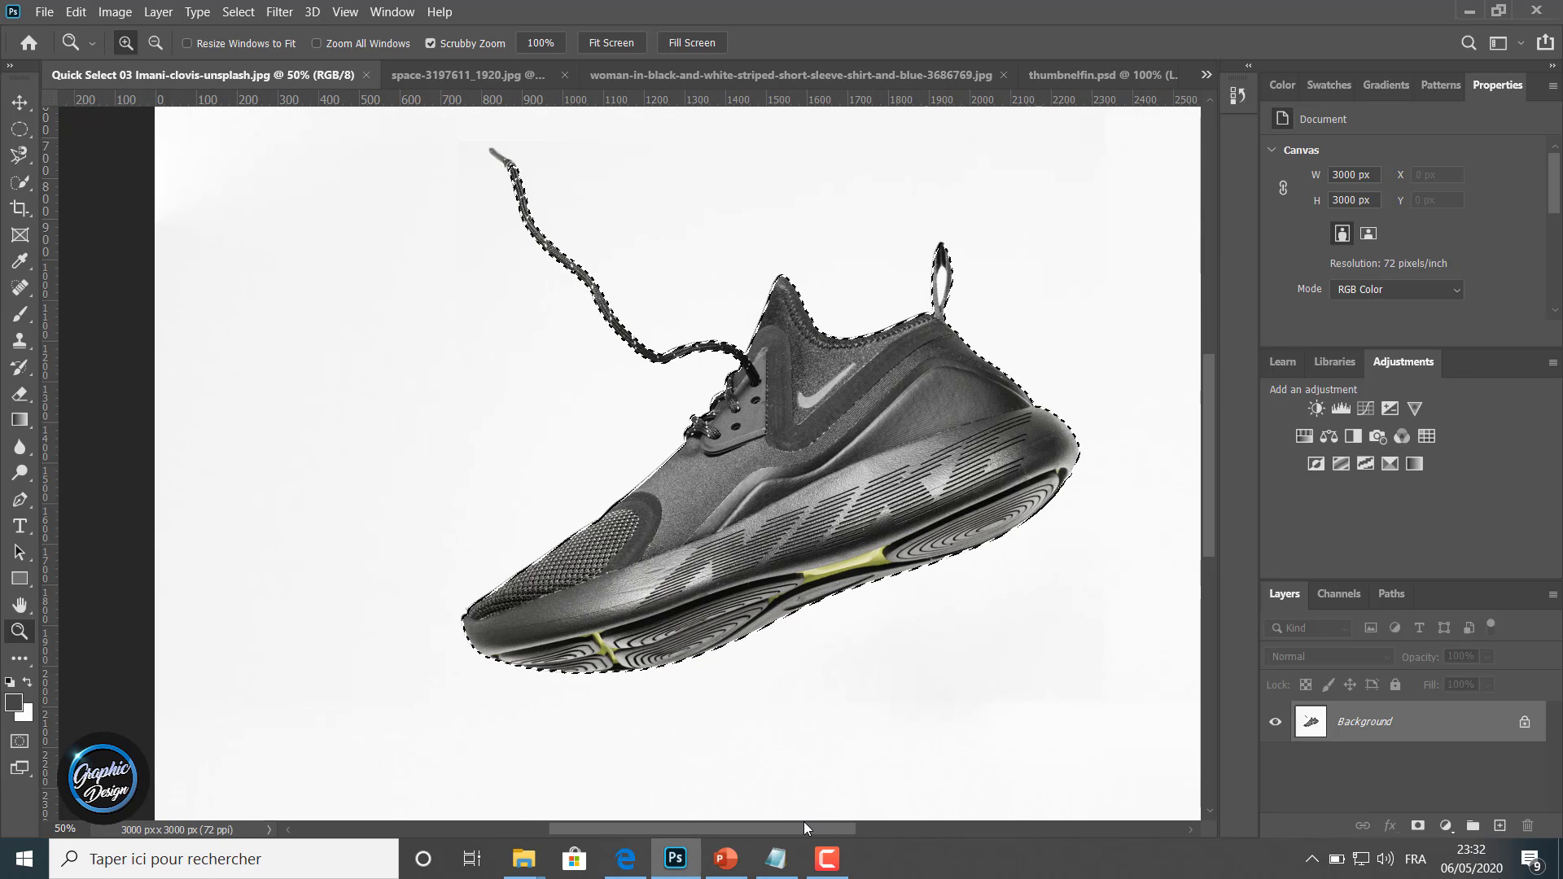
left_click(413, 398)
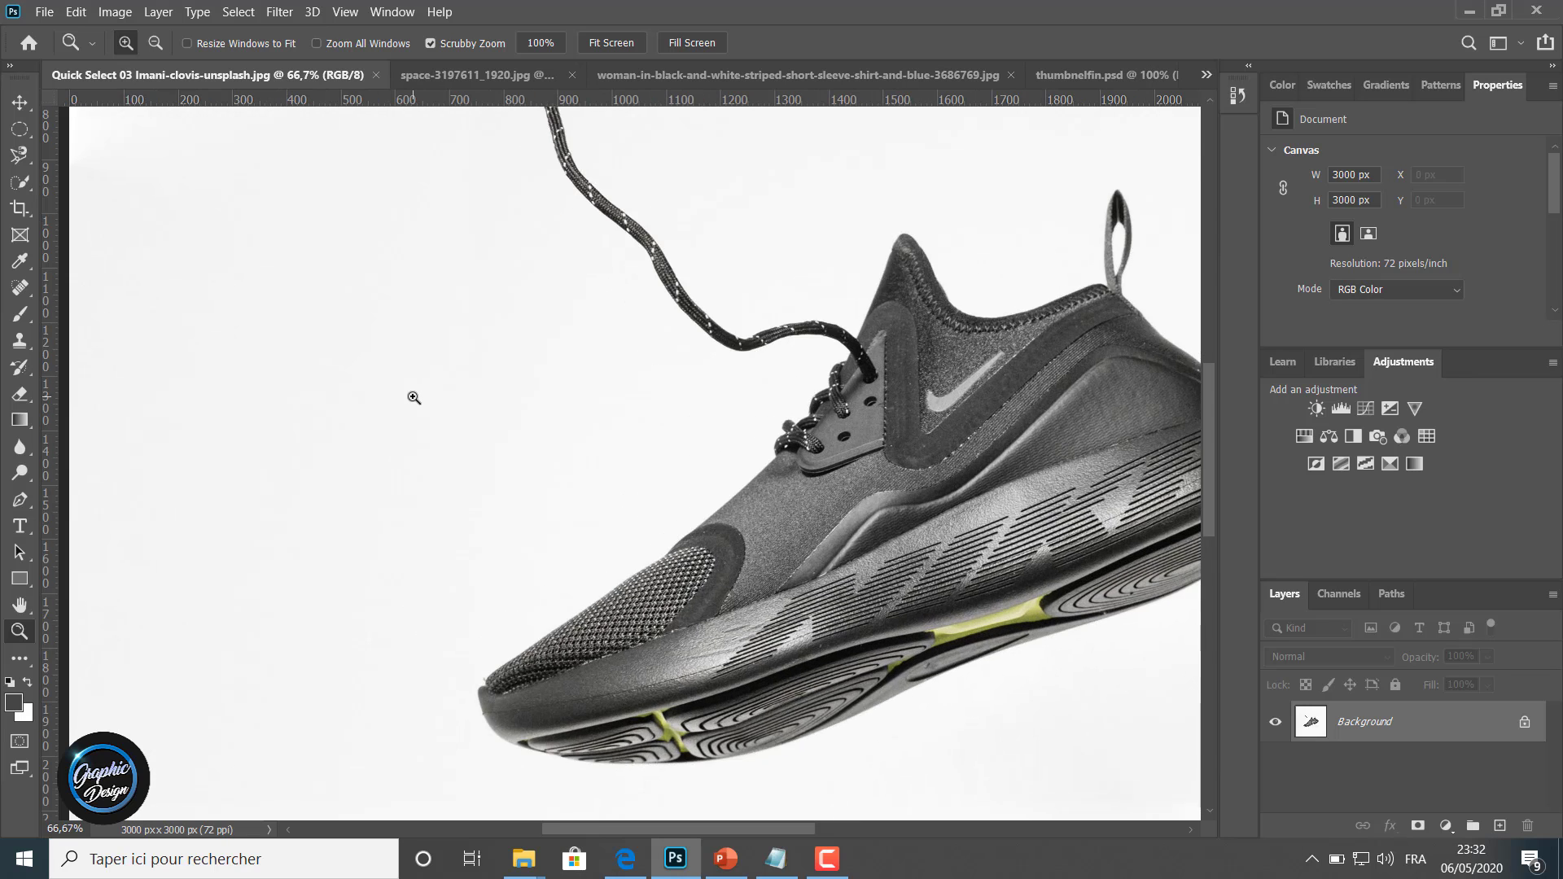
scroll(414, 397, "up", 3)
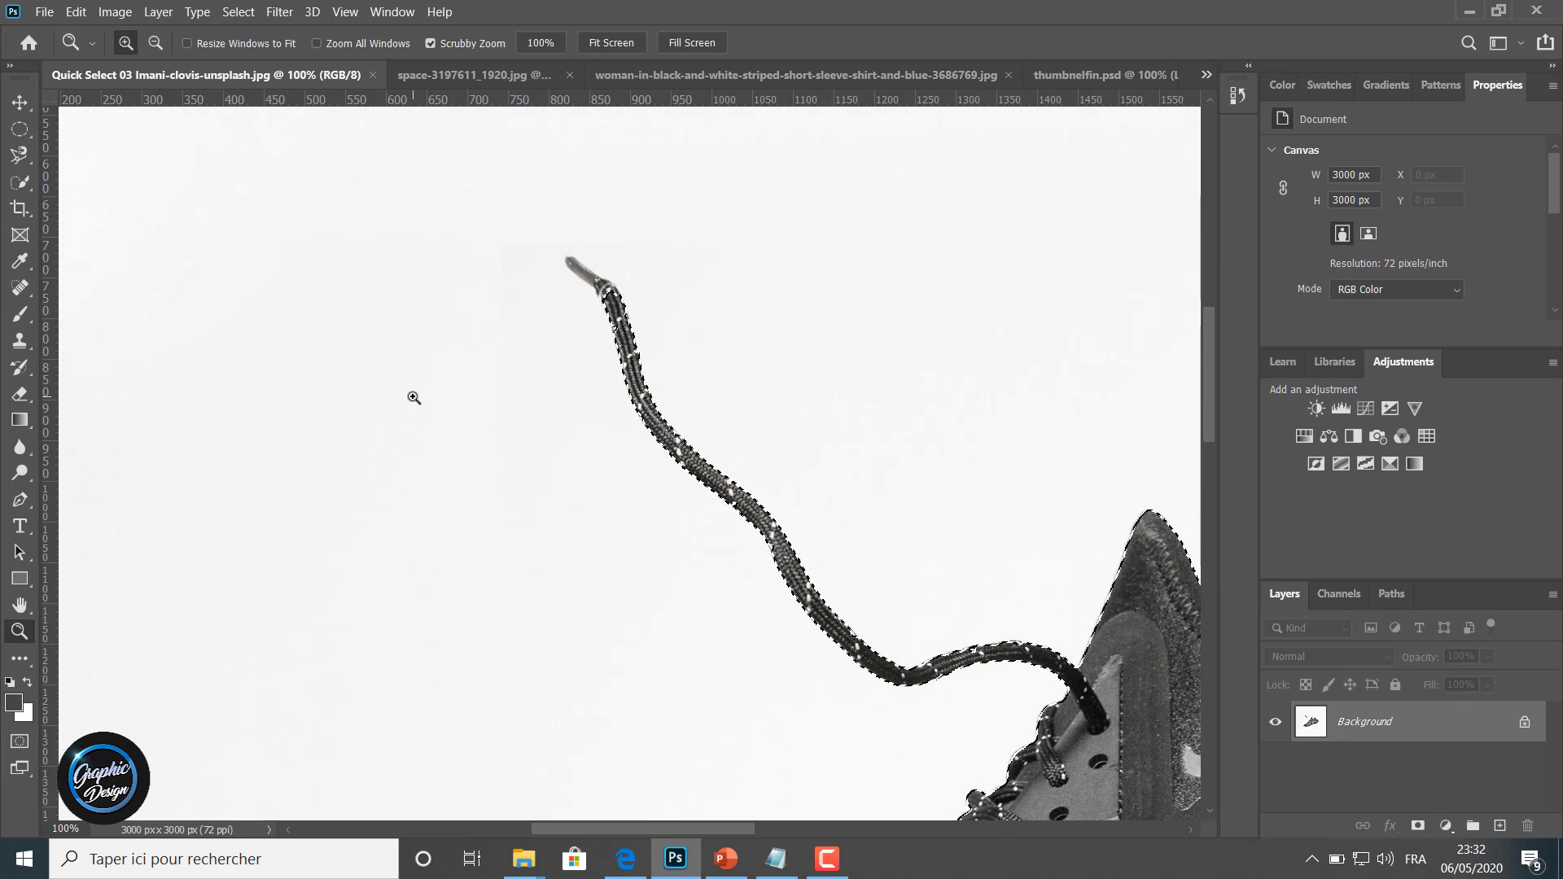
left_click(516, 329)
scroll(529, 335, "up", 1)
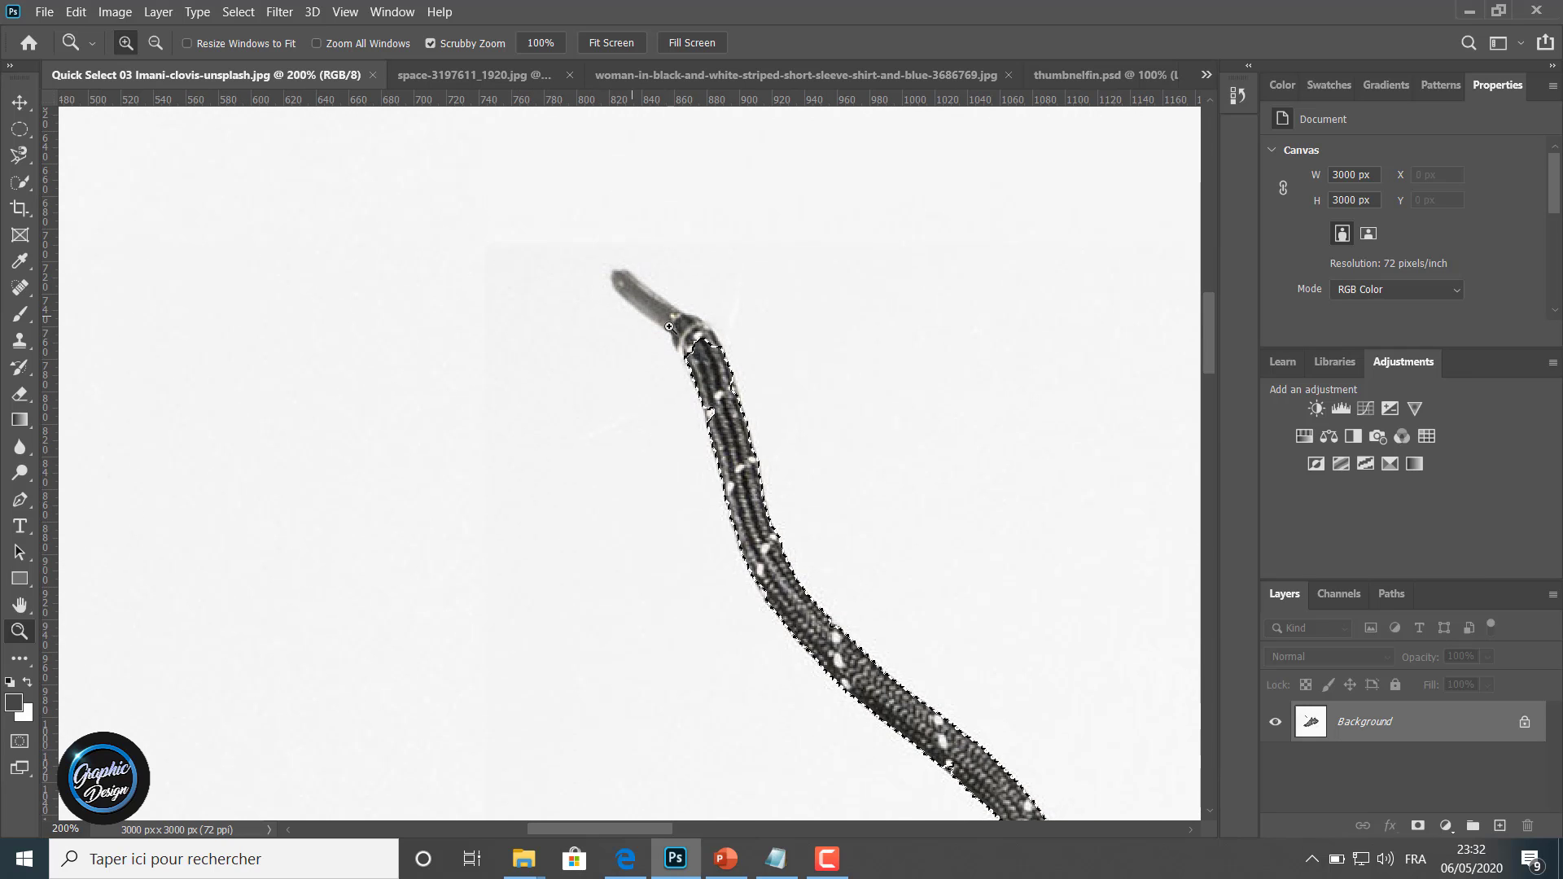
left_click(23, 186)
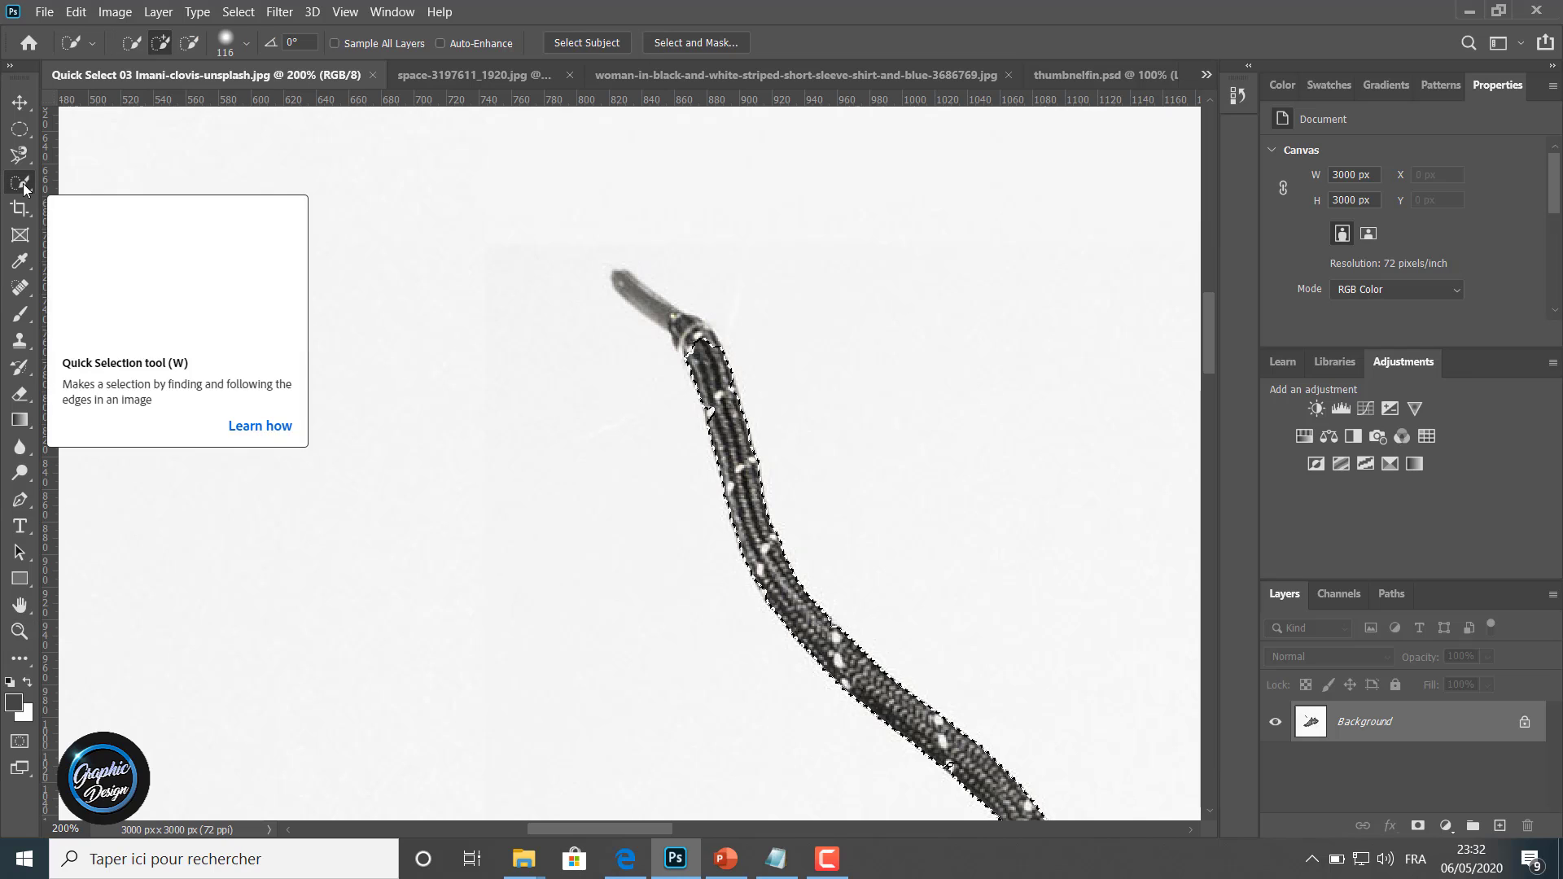
left_click(247, 45)
left_click_drag(244, 95, 153, 101)
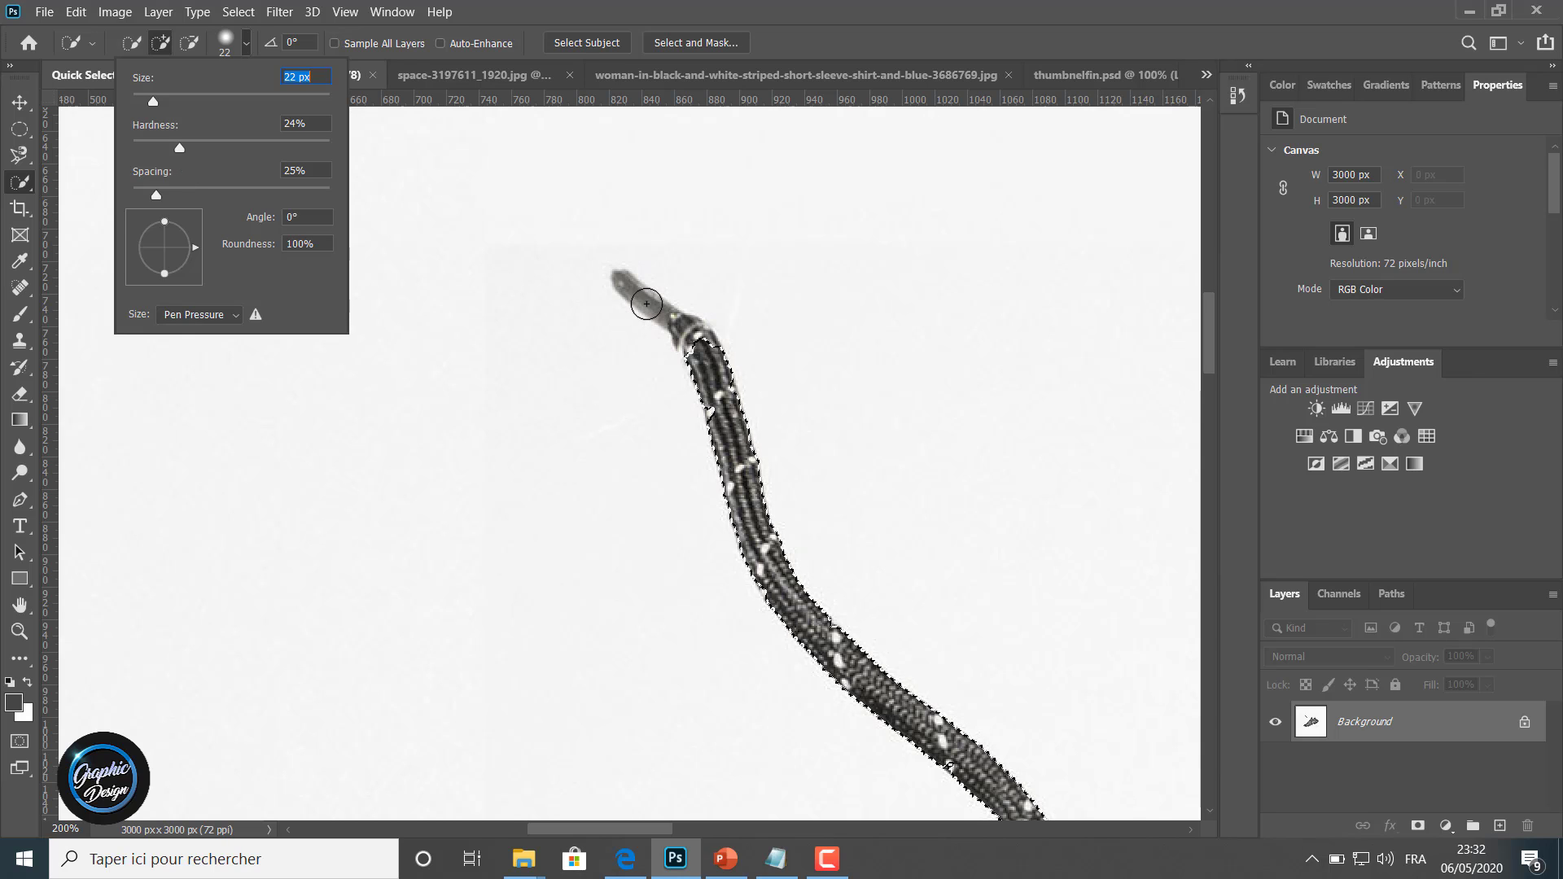
left_click(646, 303)
left_click(675, 324)
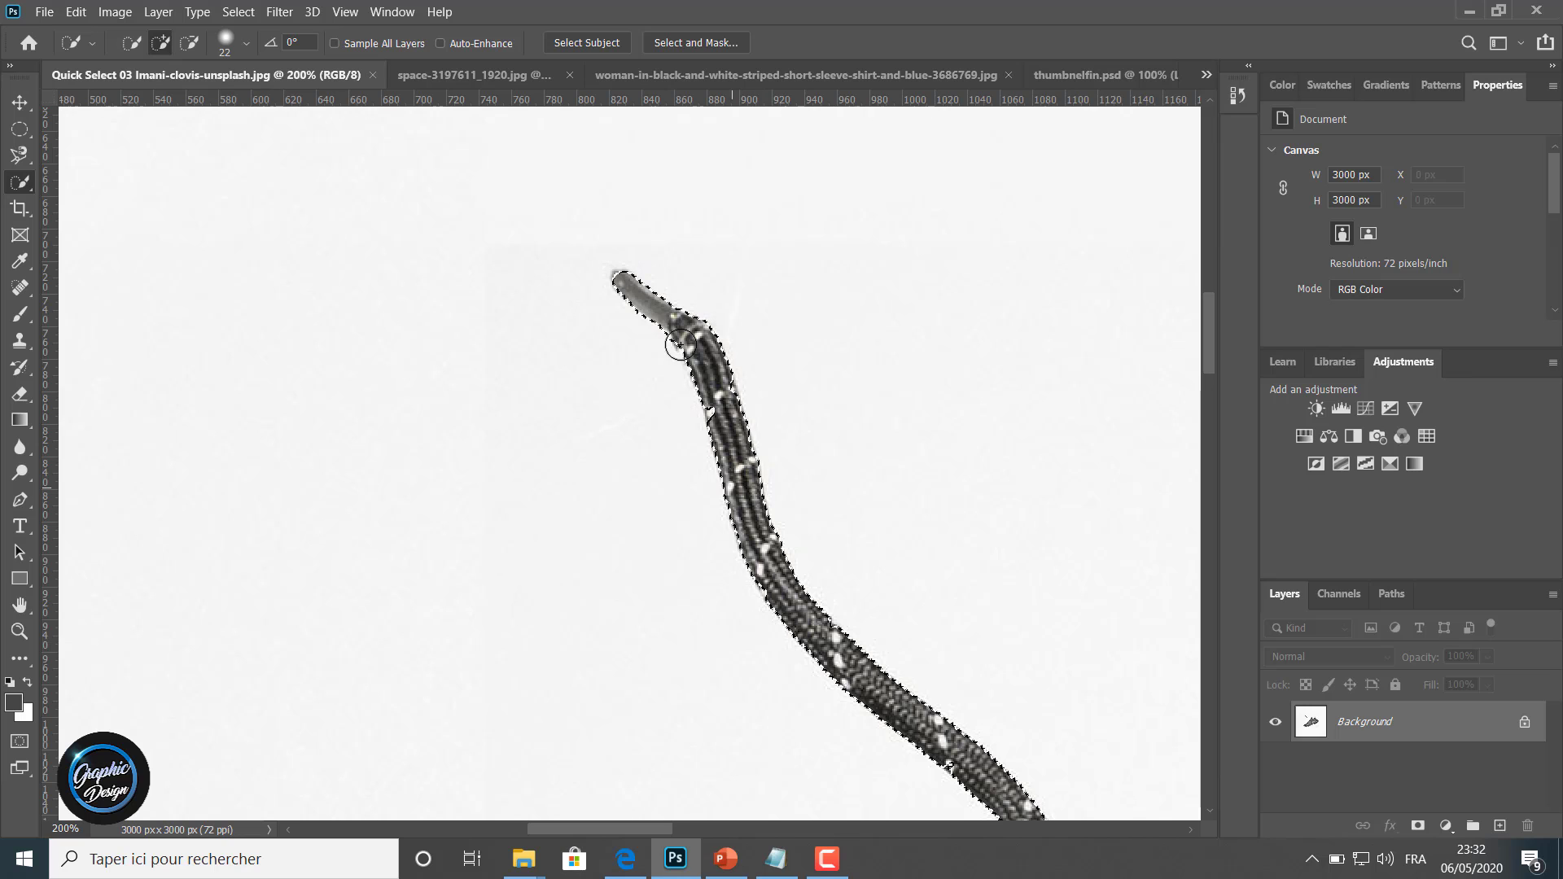
Subtract the white opening inside the heel loop from the sneaker selection.
scroll(680, 696, "down", 3)
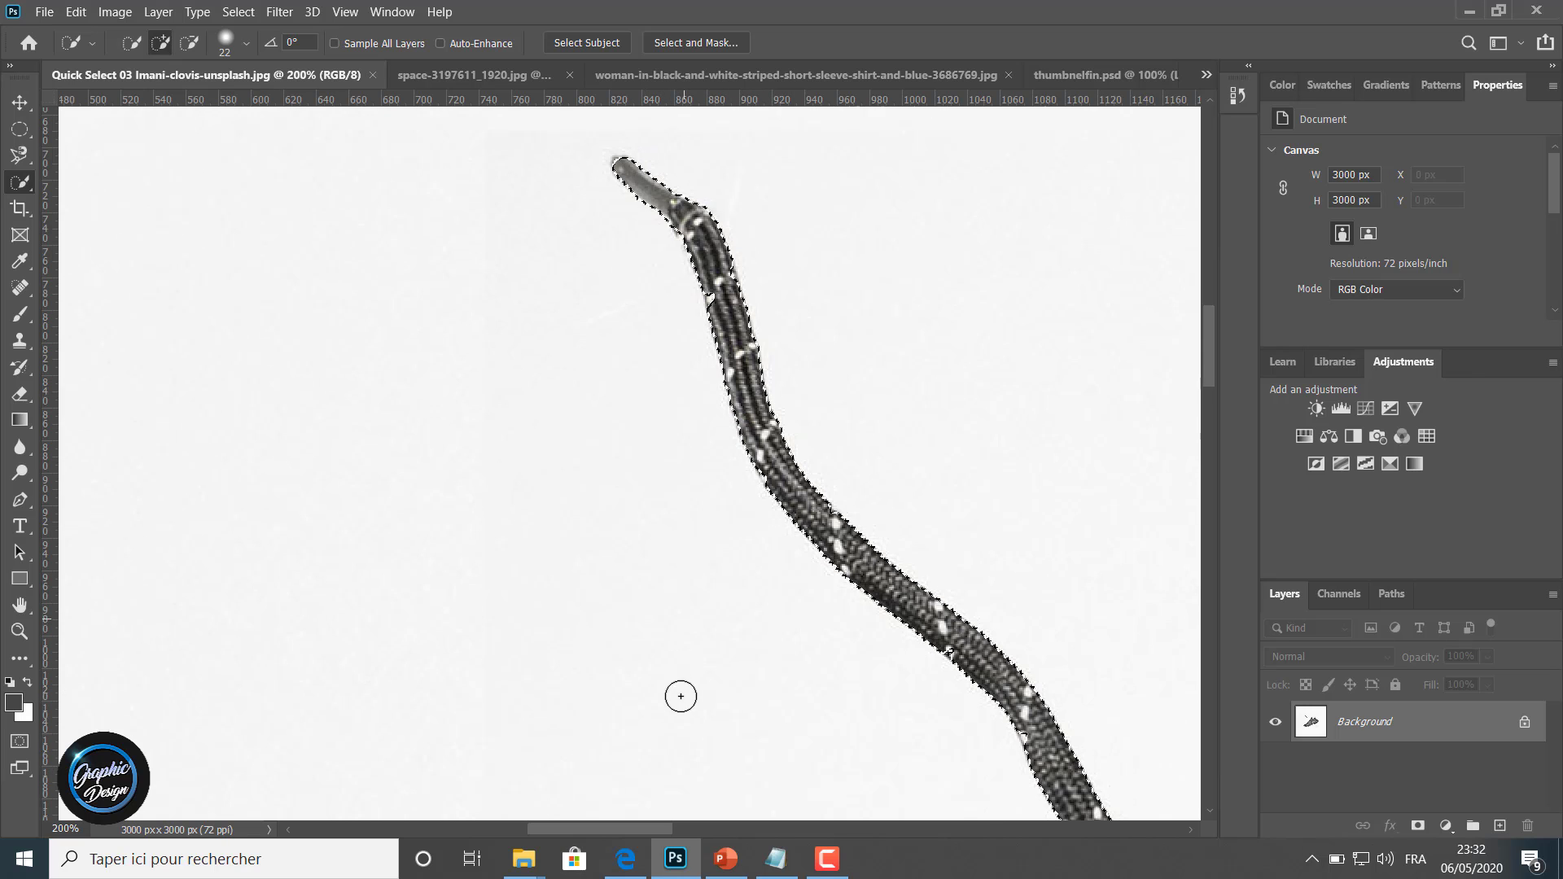
left_click_drag(663, 828, 852, 829)
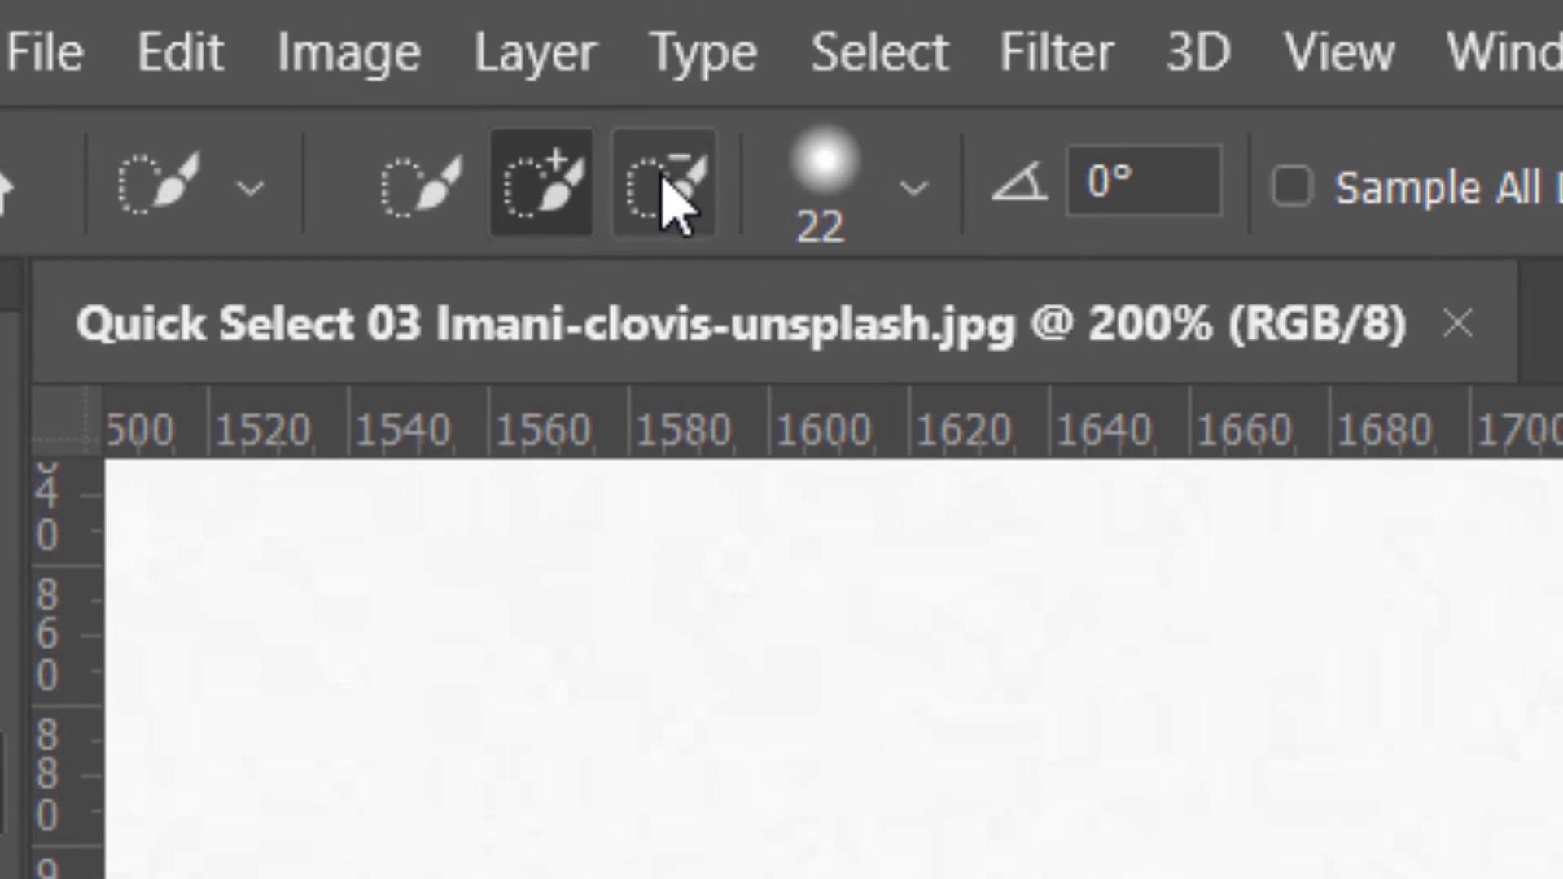
left_click(663, 184)
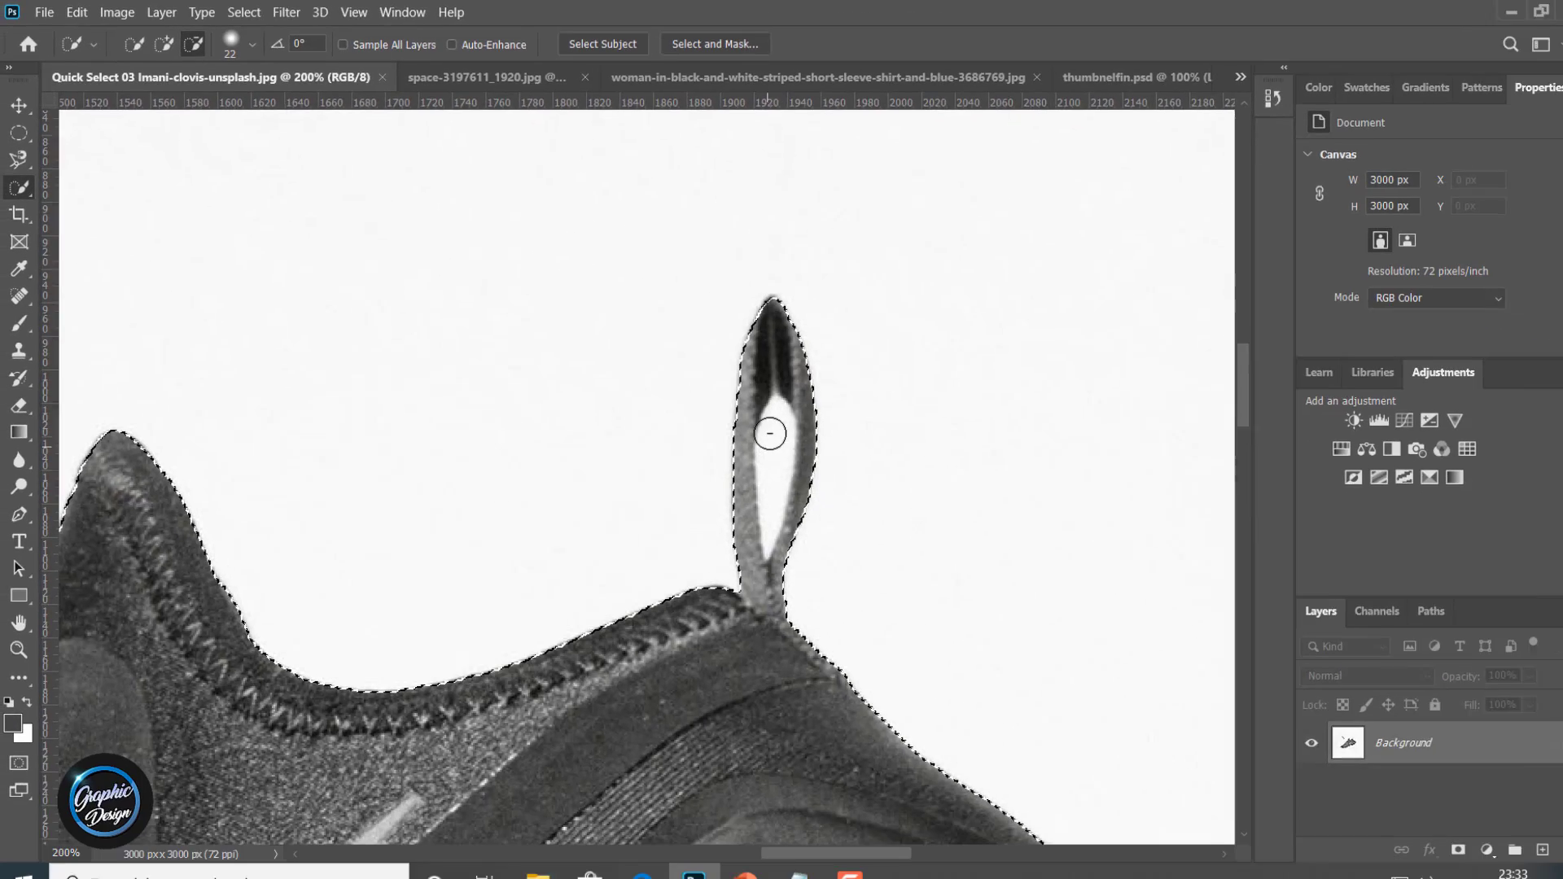
mouse_move(758, 415)
left_mouse_down()
mouse_move(754, 394)
mouse_move(752, 531)
left_mouse_up()
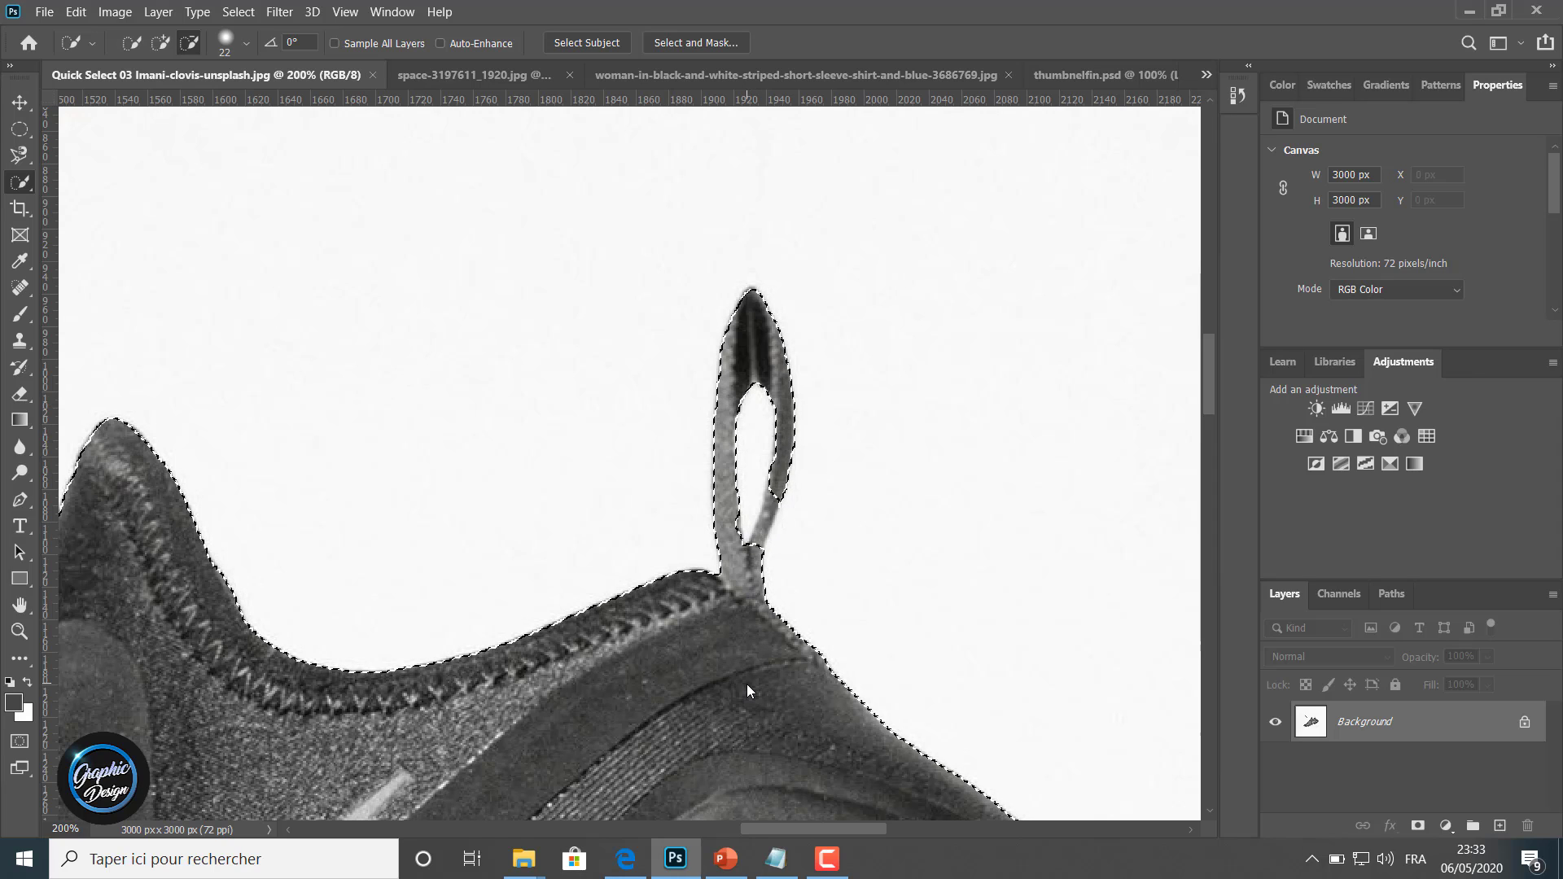
Add the heel loop's missing lower strap back to the selection and subtract the stray background beside and inside it.
left_click(160, 44)
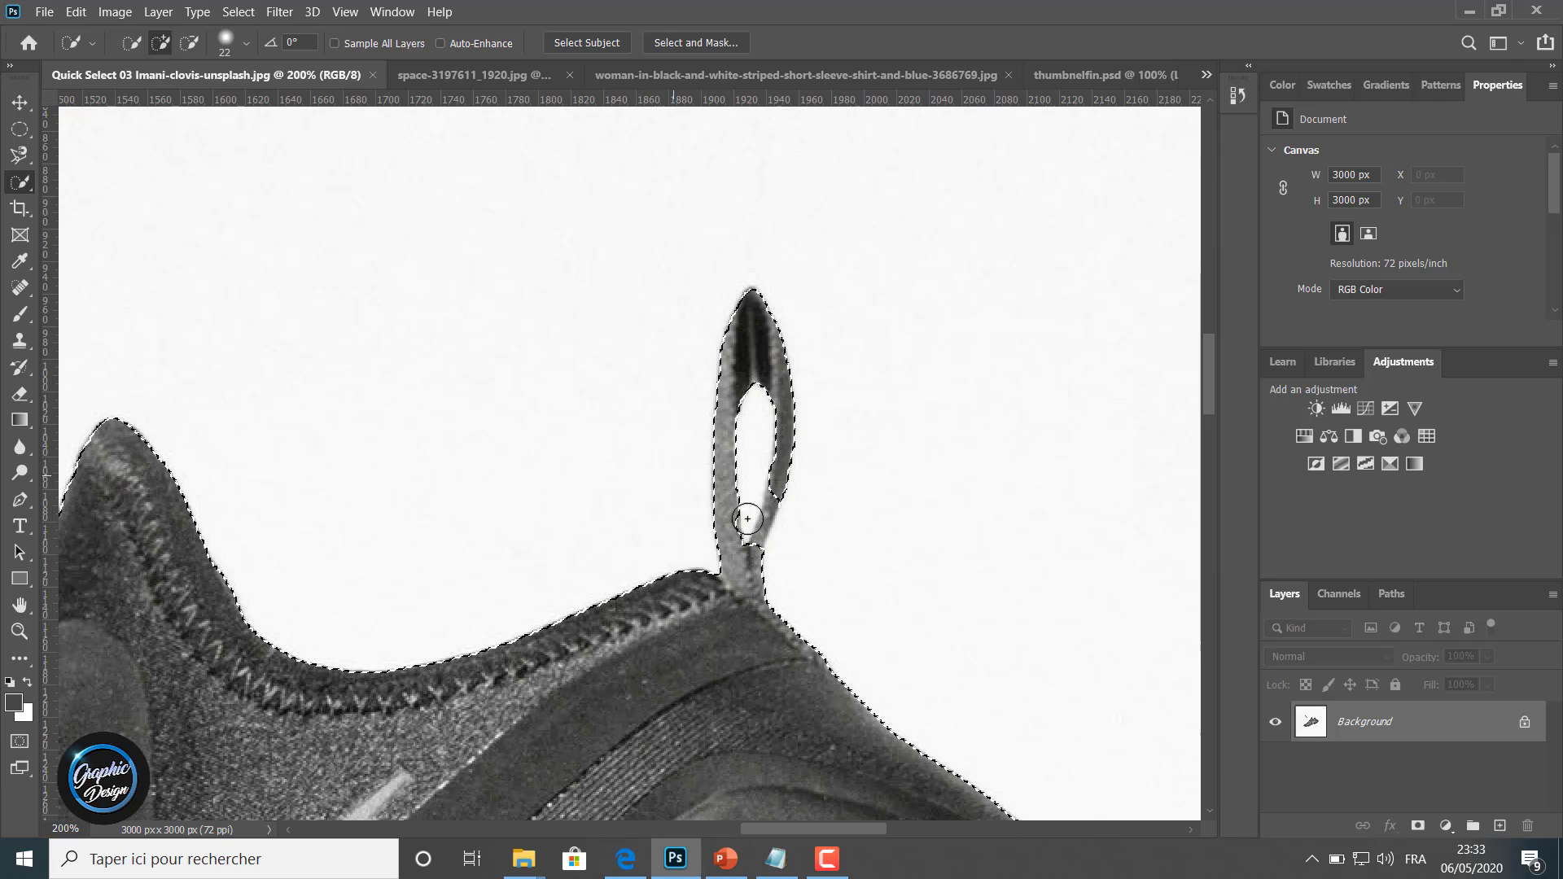
left_click_drag(769, 503, 759, 550)
left_click(188, 43)
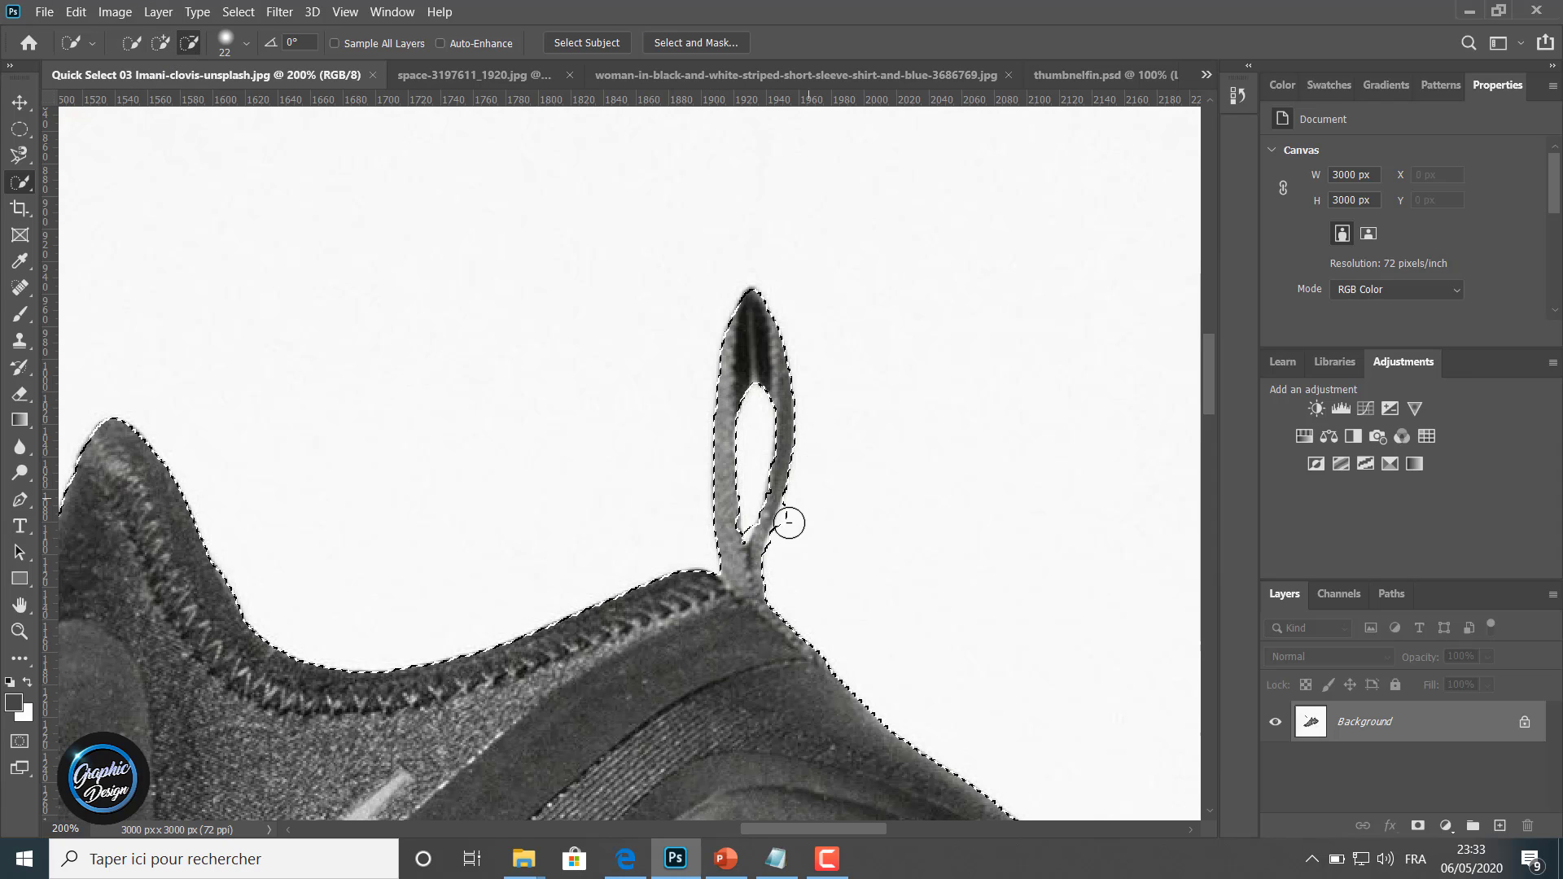
left_click_drag(795, 516, 796, 530)
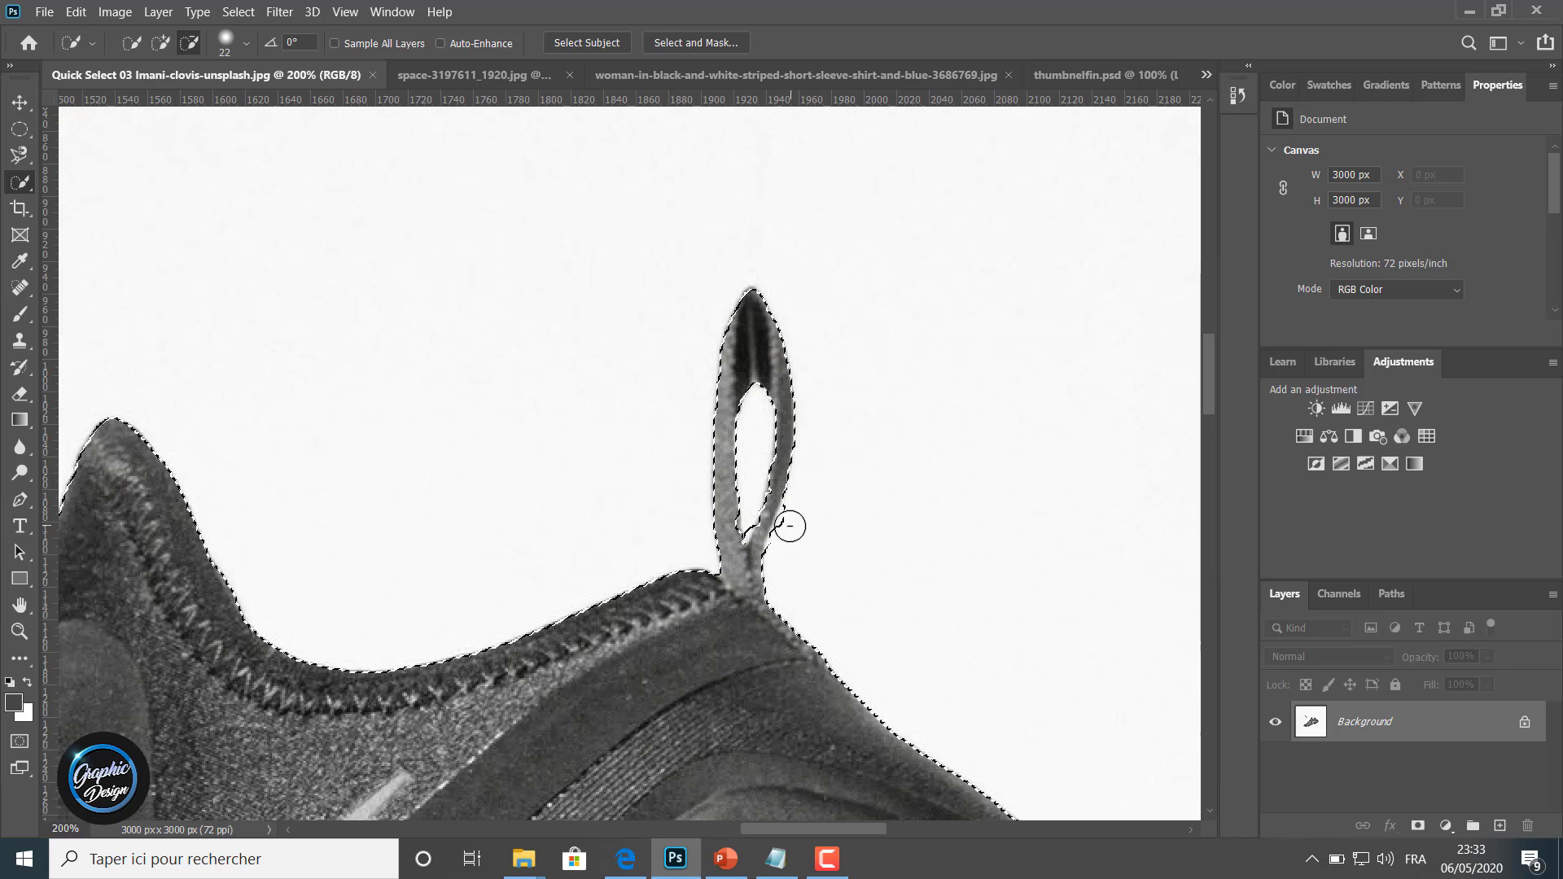
left_click(790, 526)
left_click(755, 541)
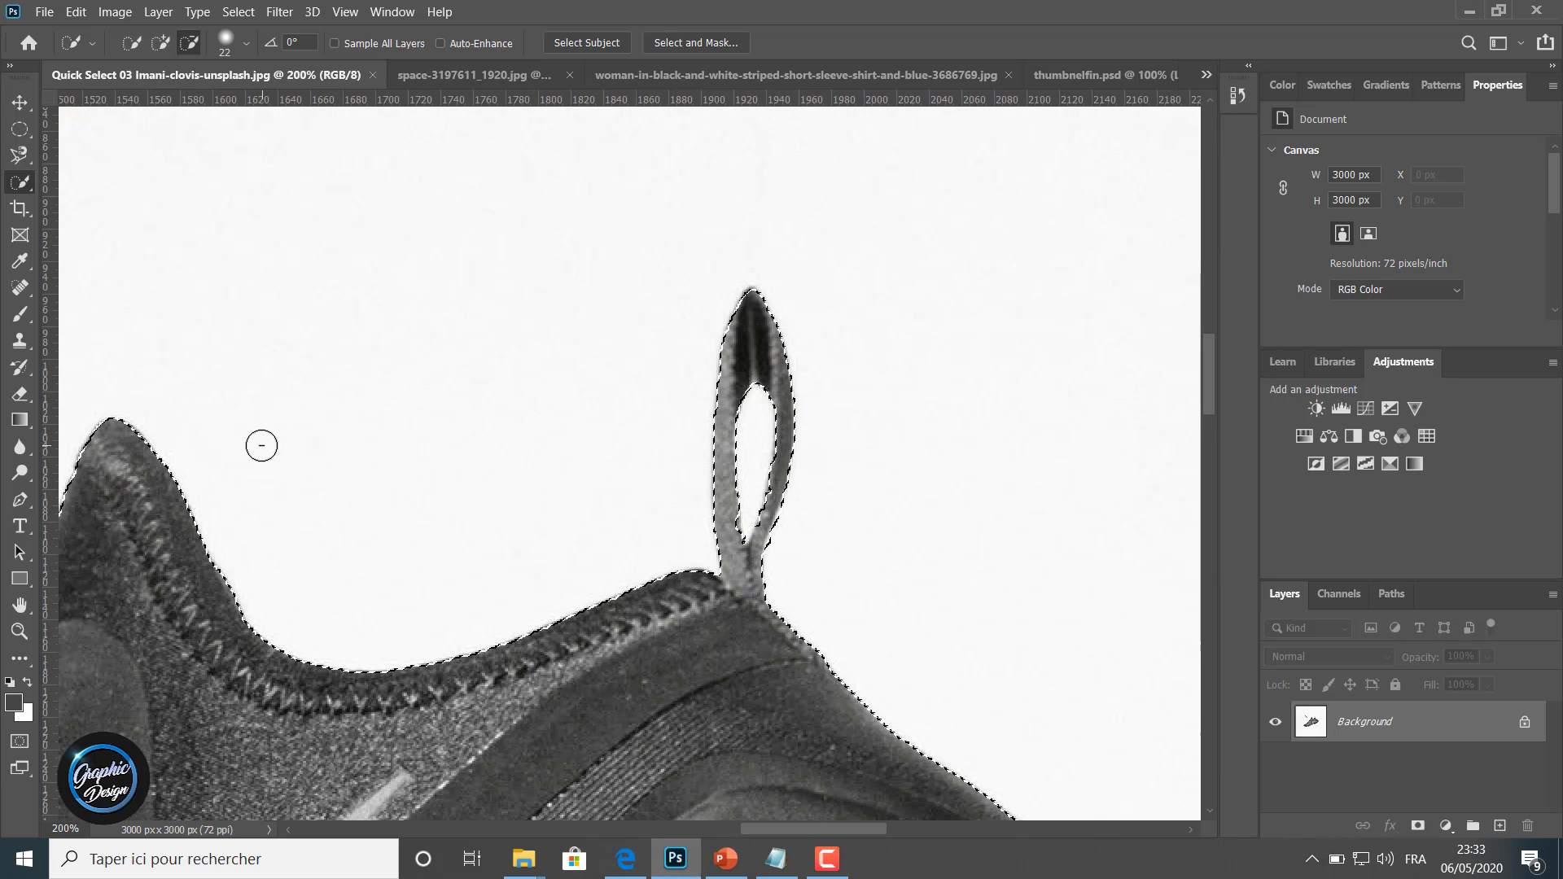
Copy the selected sneaker from the Quick Select 03 image.
key("z")
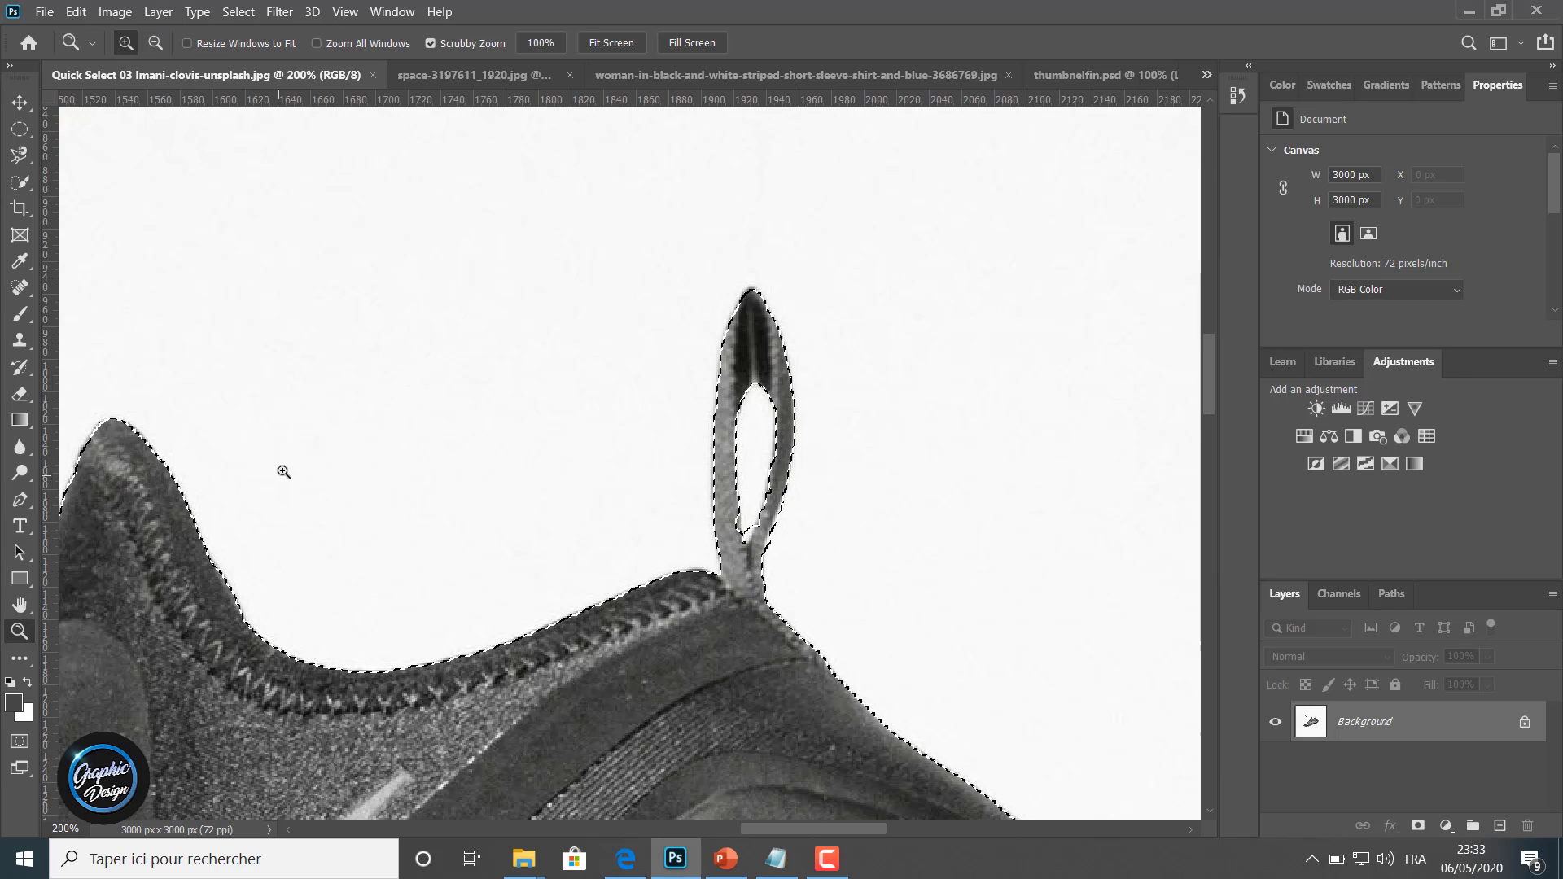
left_click(284, 472, "alt")
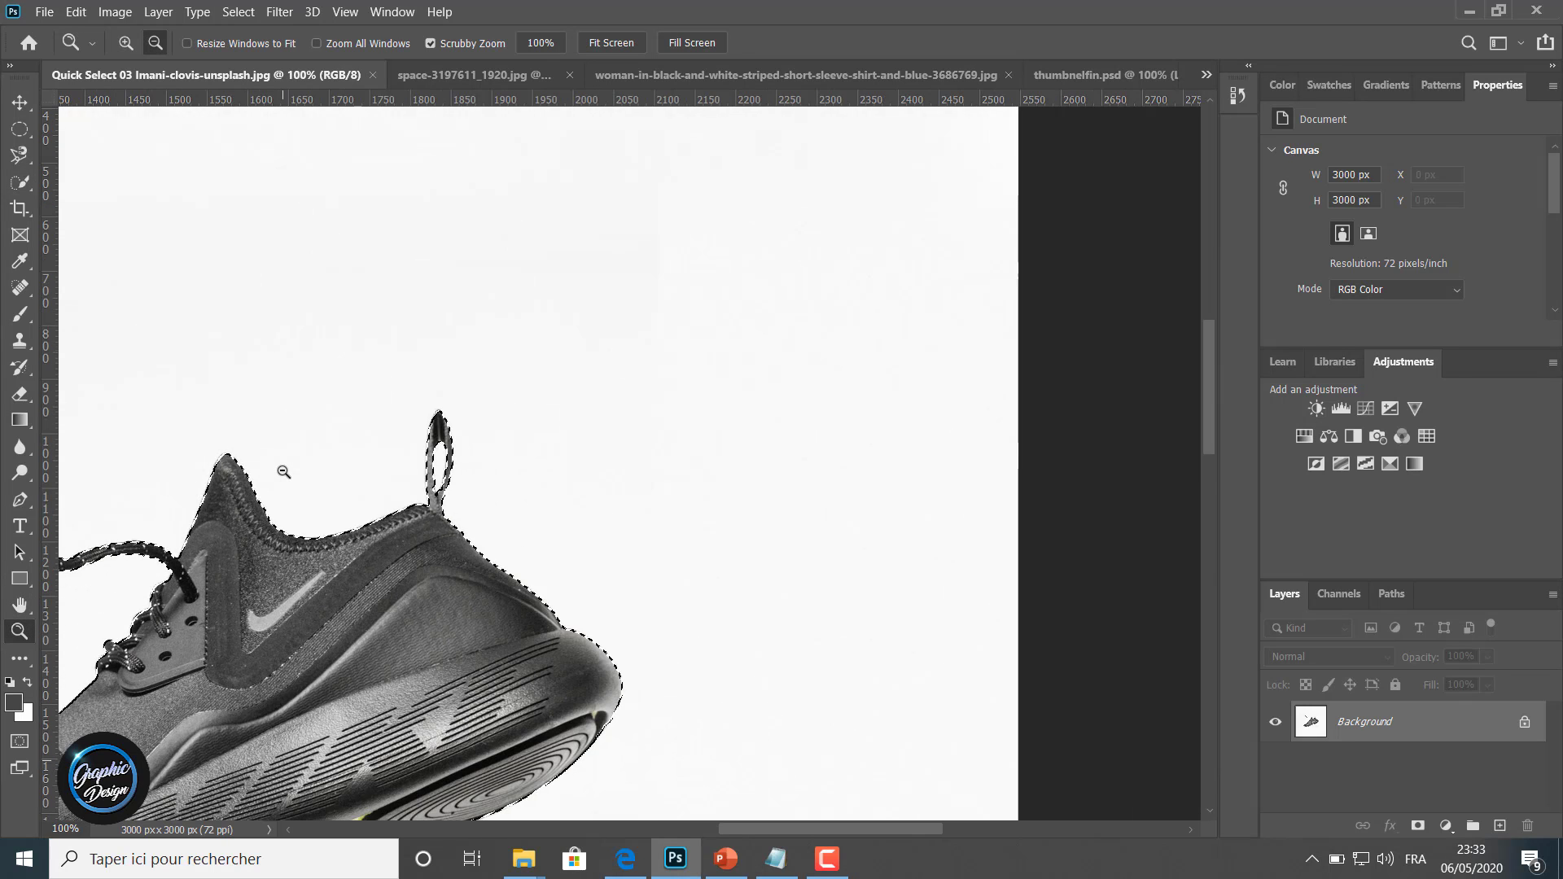
left_click(283, 469, "alt")
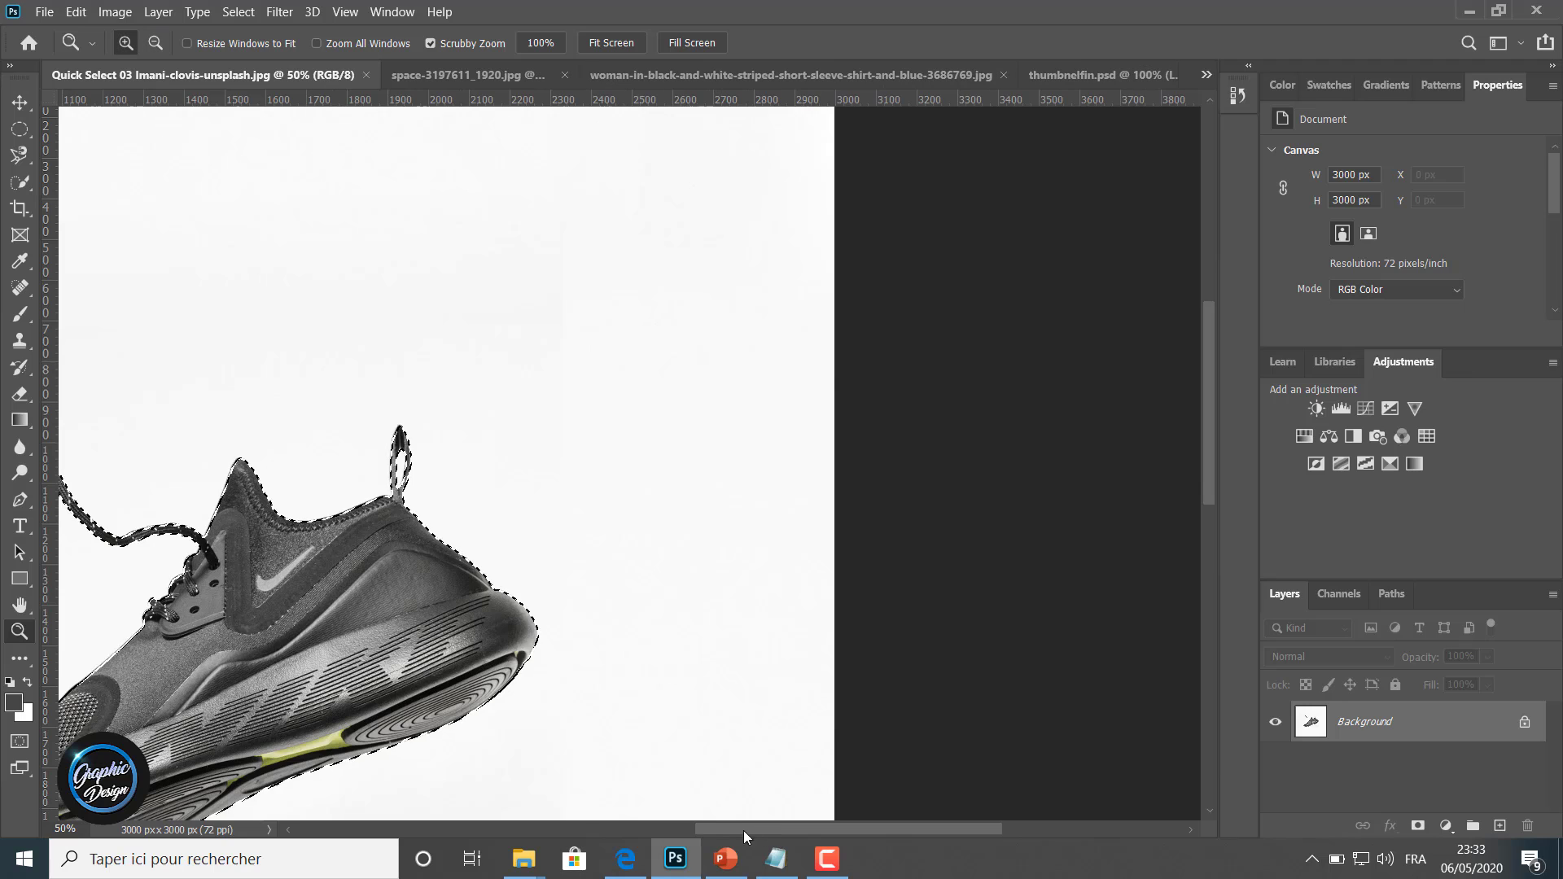
left_click_drag(744, 830, 701, 829)
left_click(362, 388, "alt")
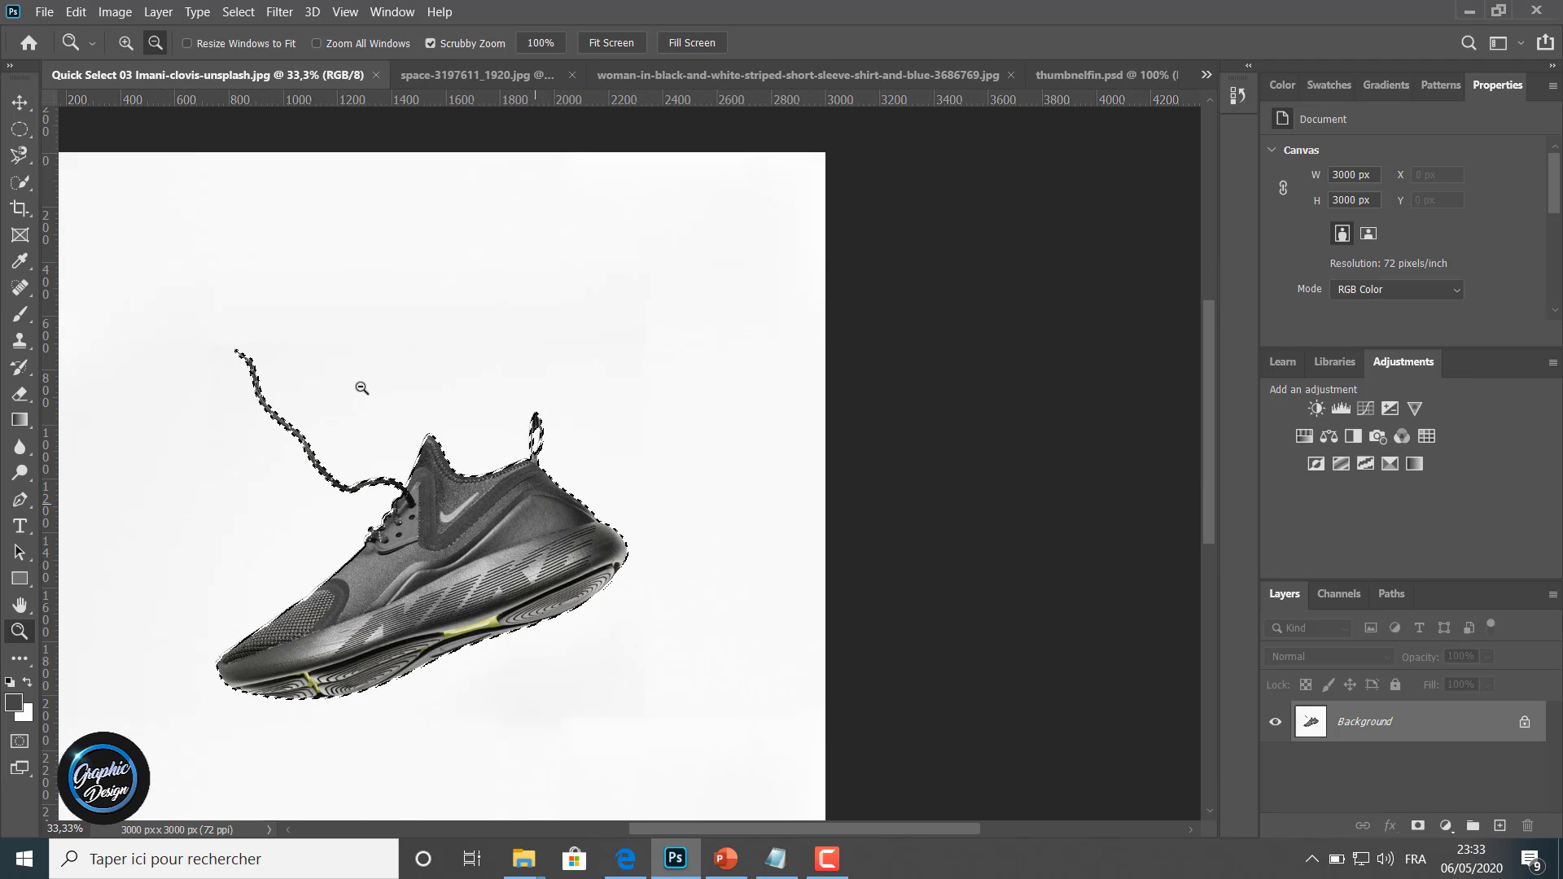
left_click(81, 13)
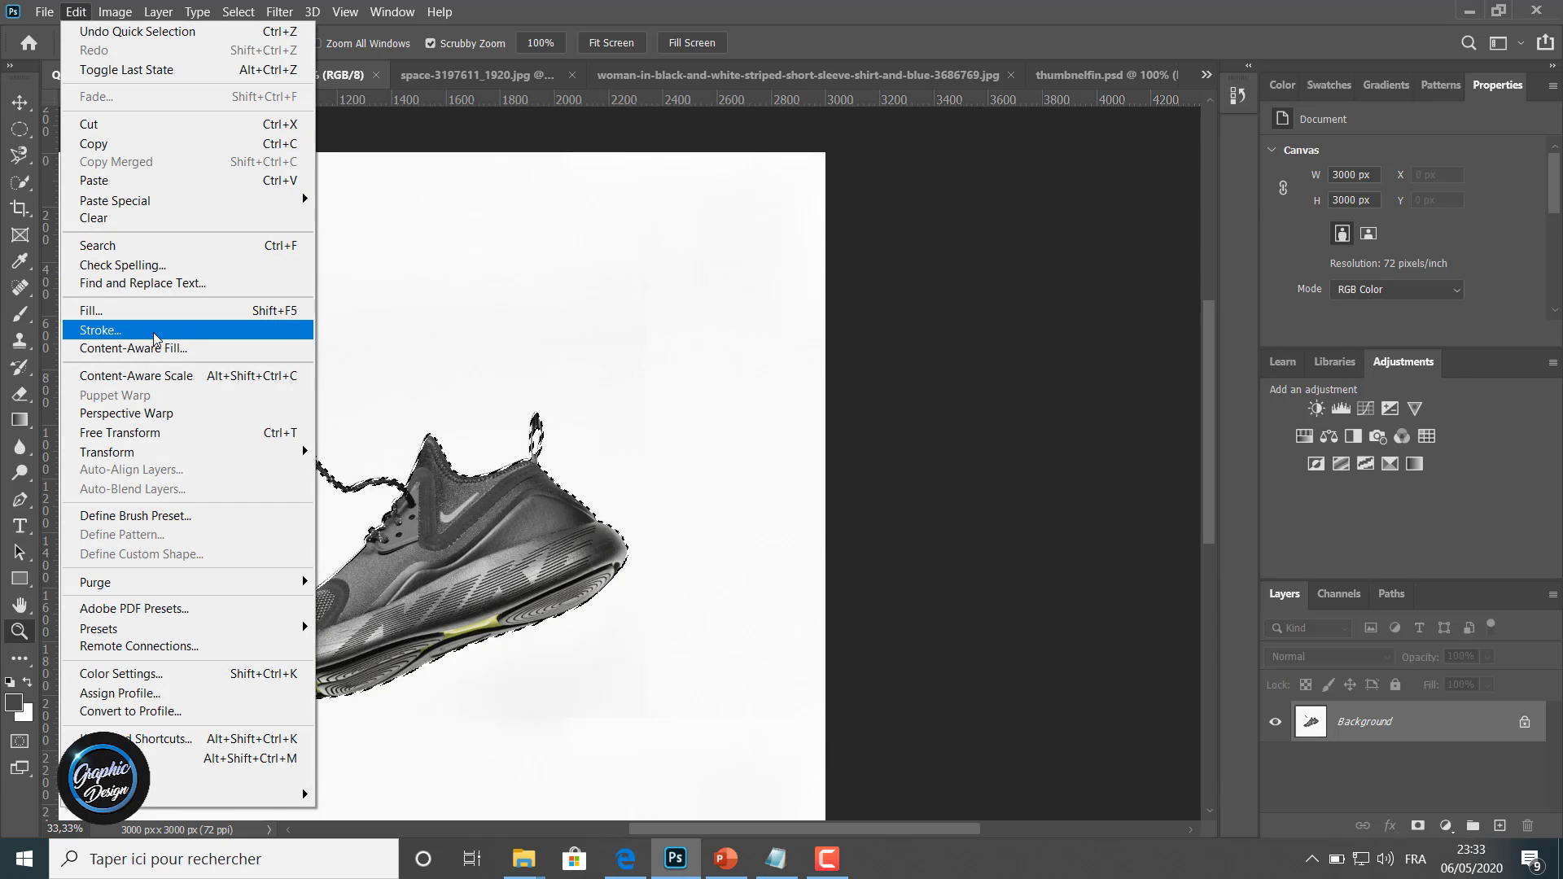
left_click(111, 143)
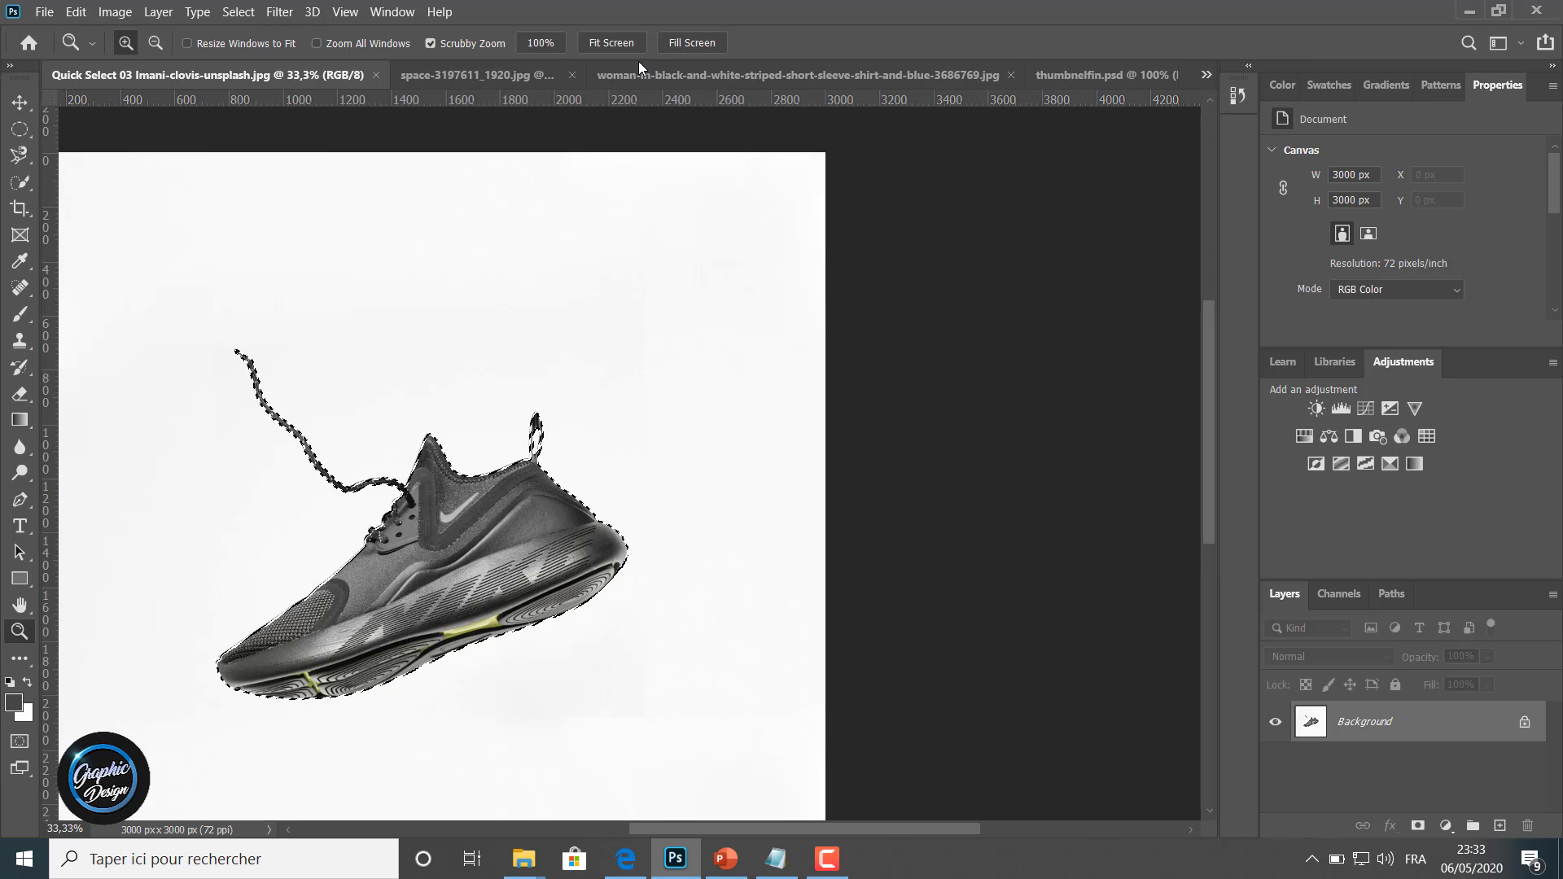
Switch to the action-adult-athlete-business-341003.jpg document and convert its locked background into a regular layer.
left_click(486, 72)
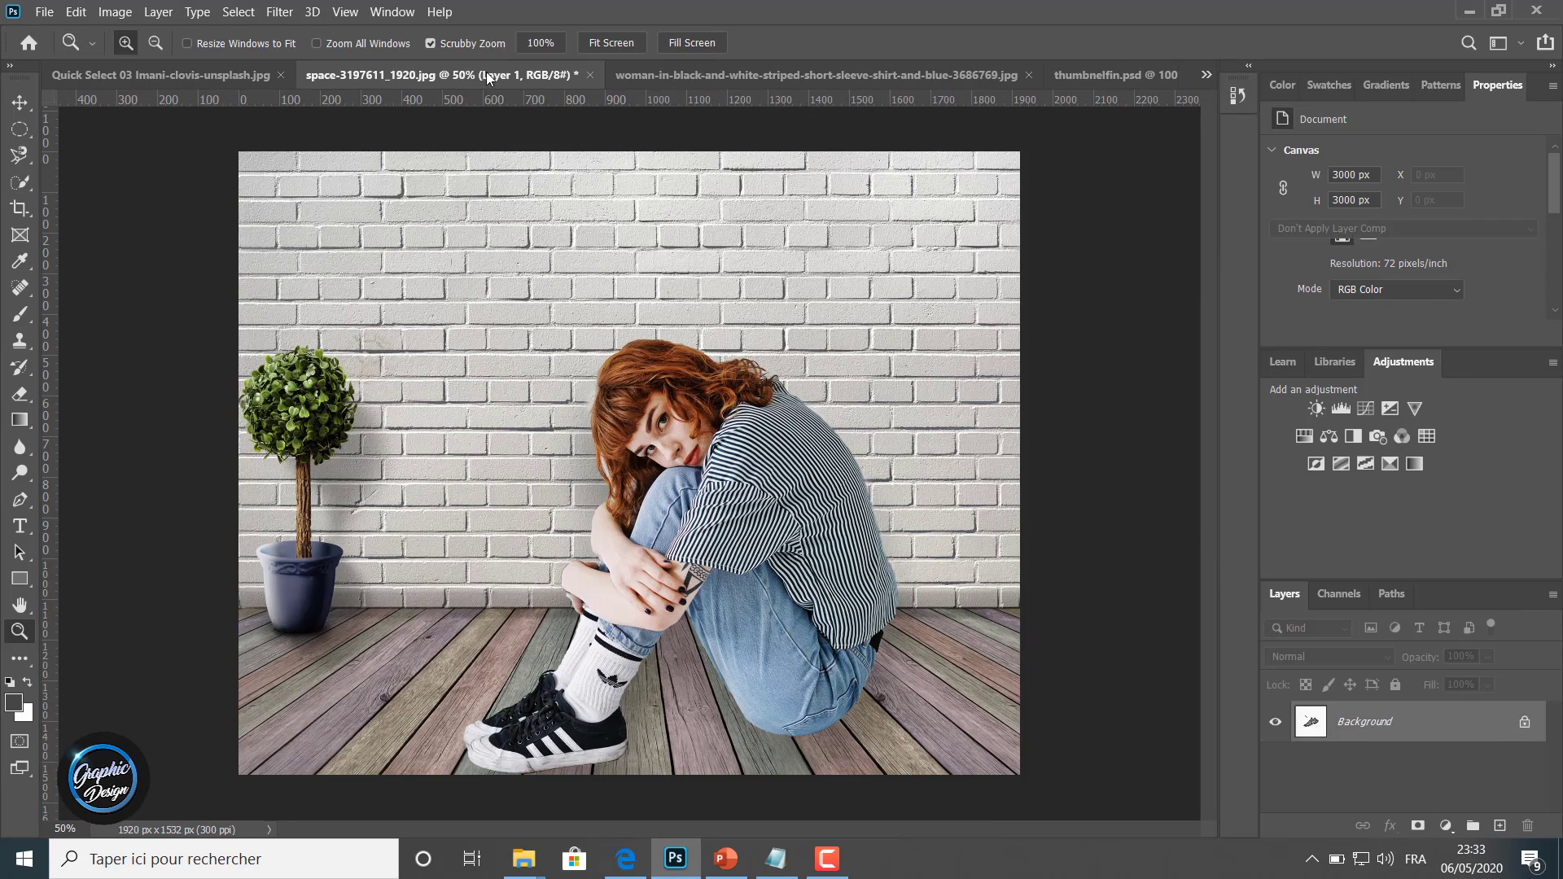
left_click(696, 72)
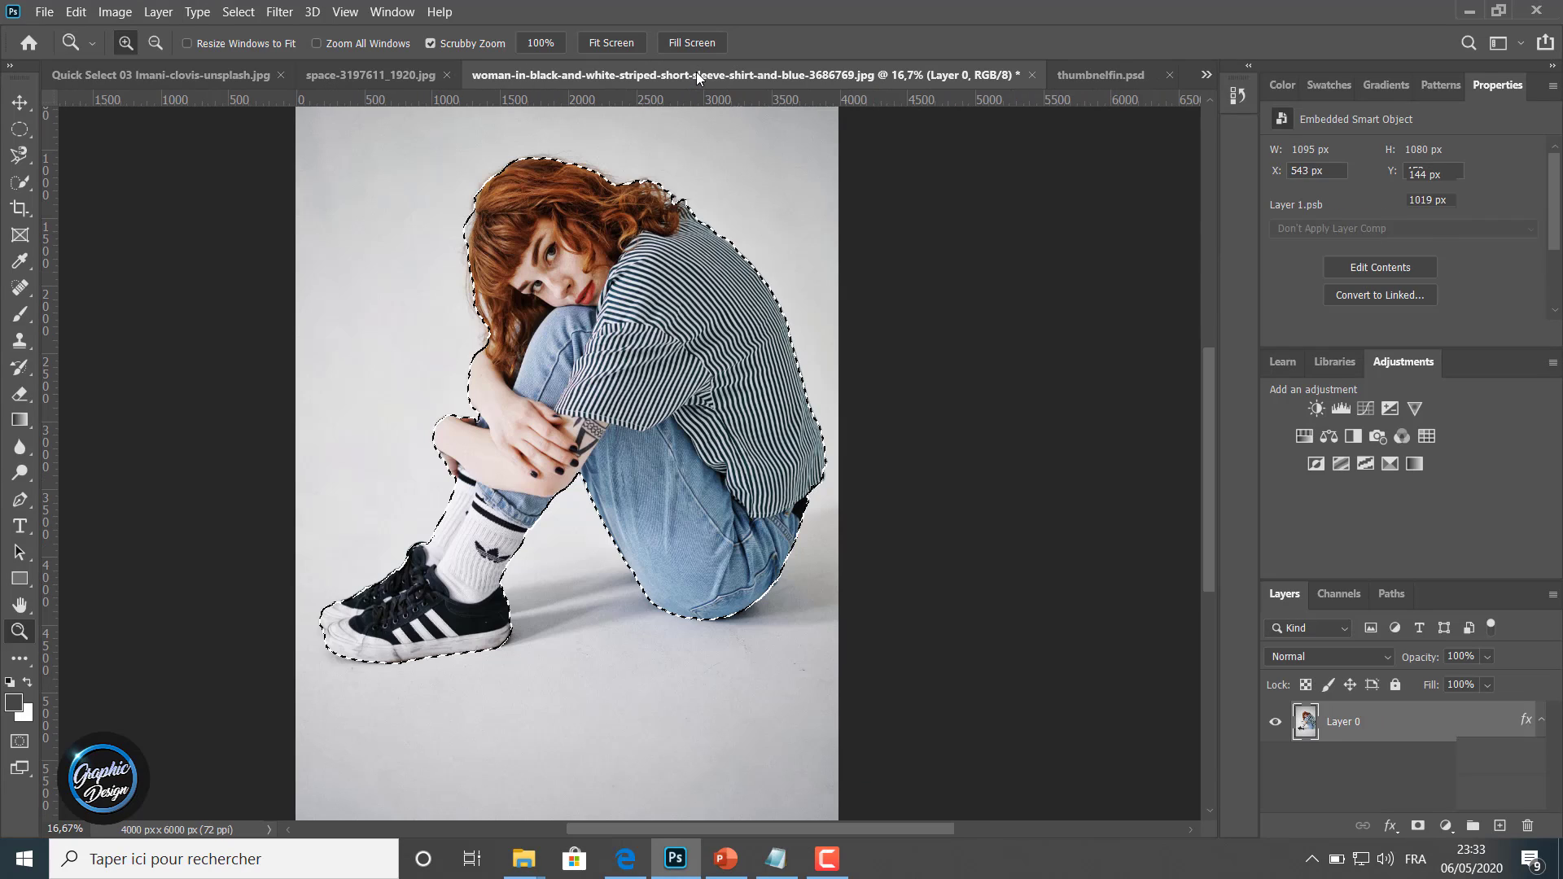
left_click(1087, 75)
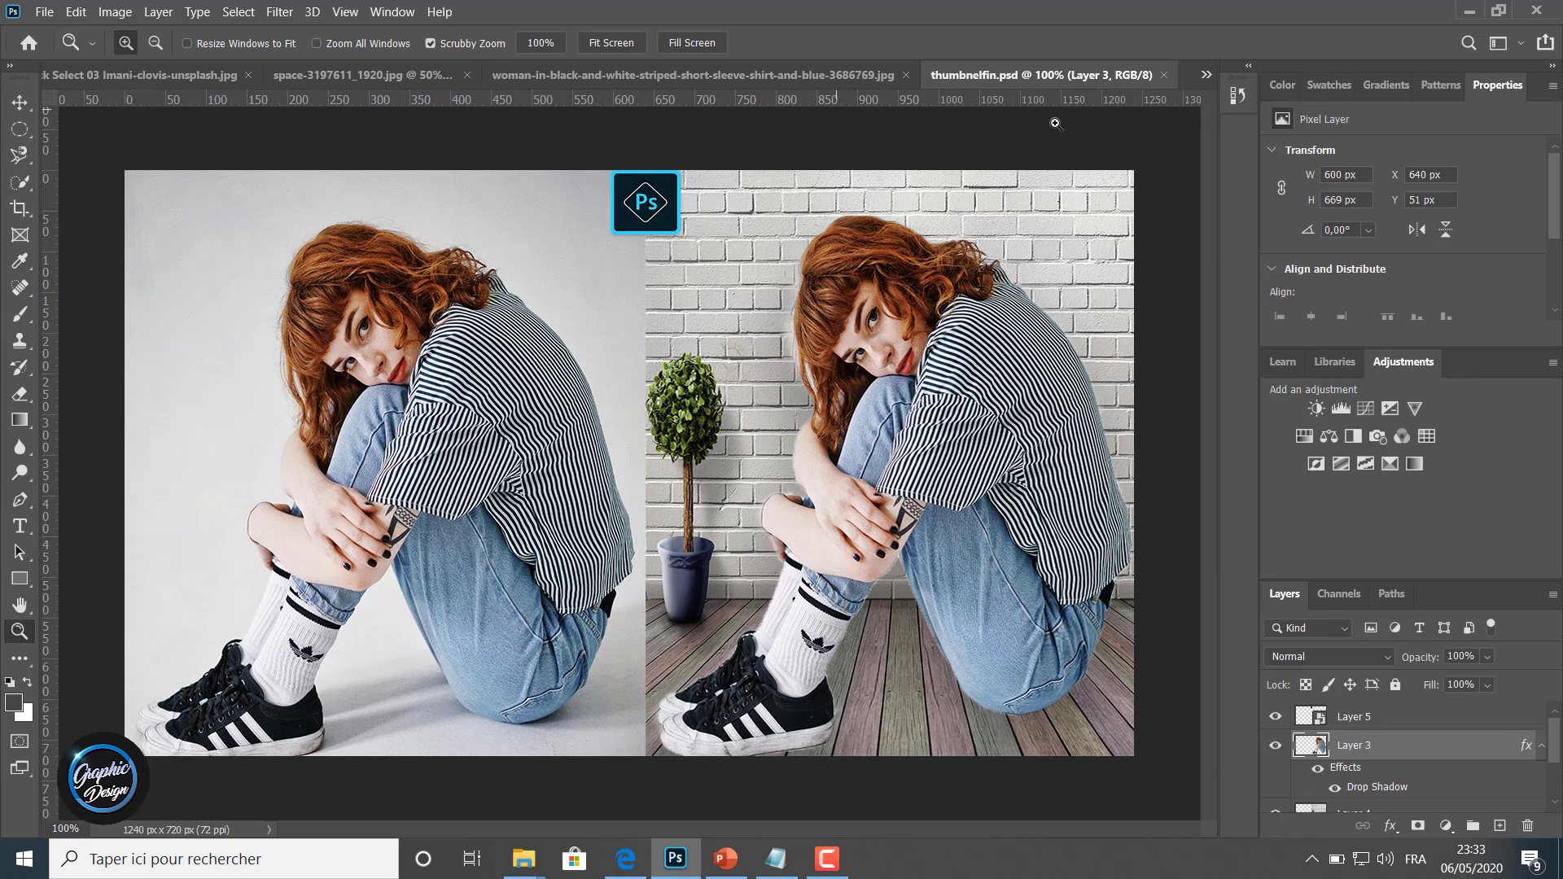
left_click(1206, 75)
left_click(1205, 74)
left_click(1205, 73)
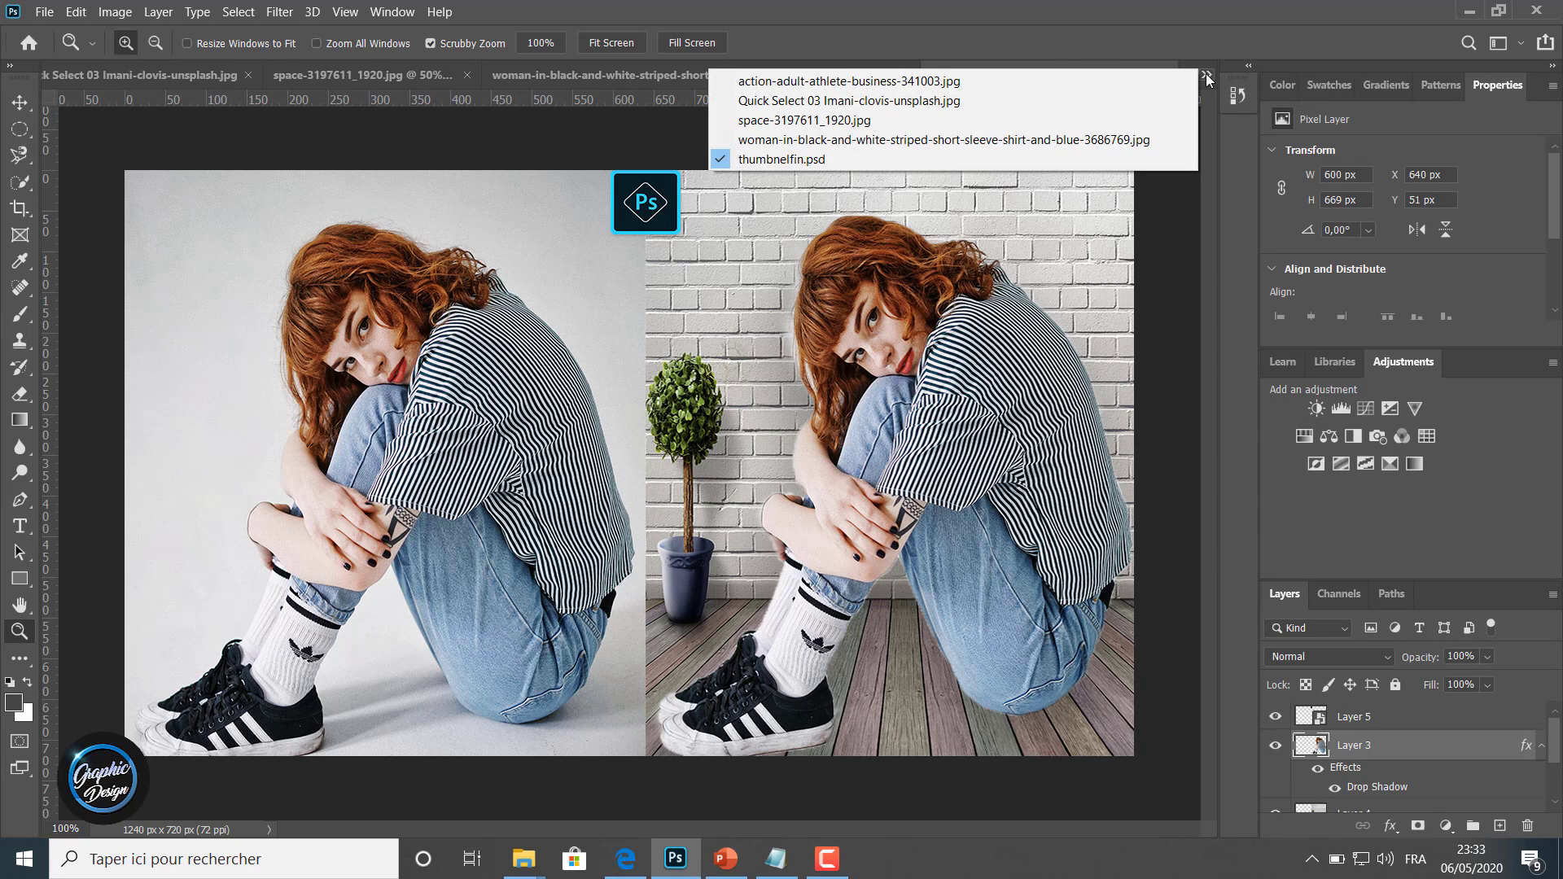
left_click(896, 82)
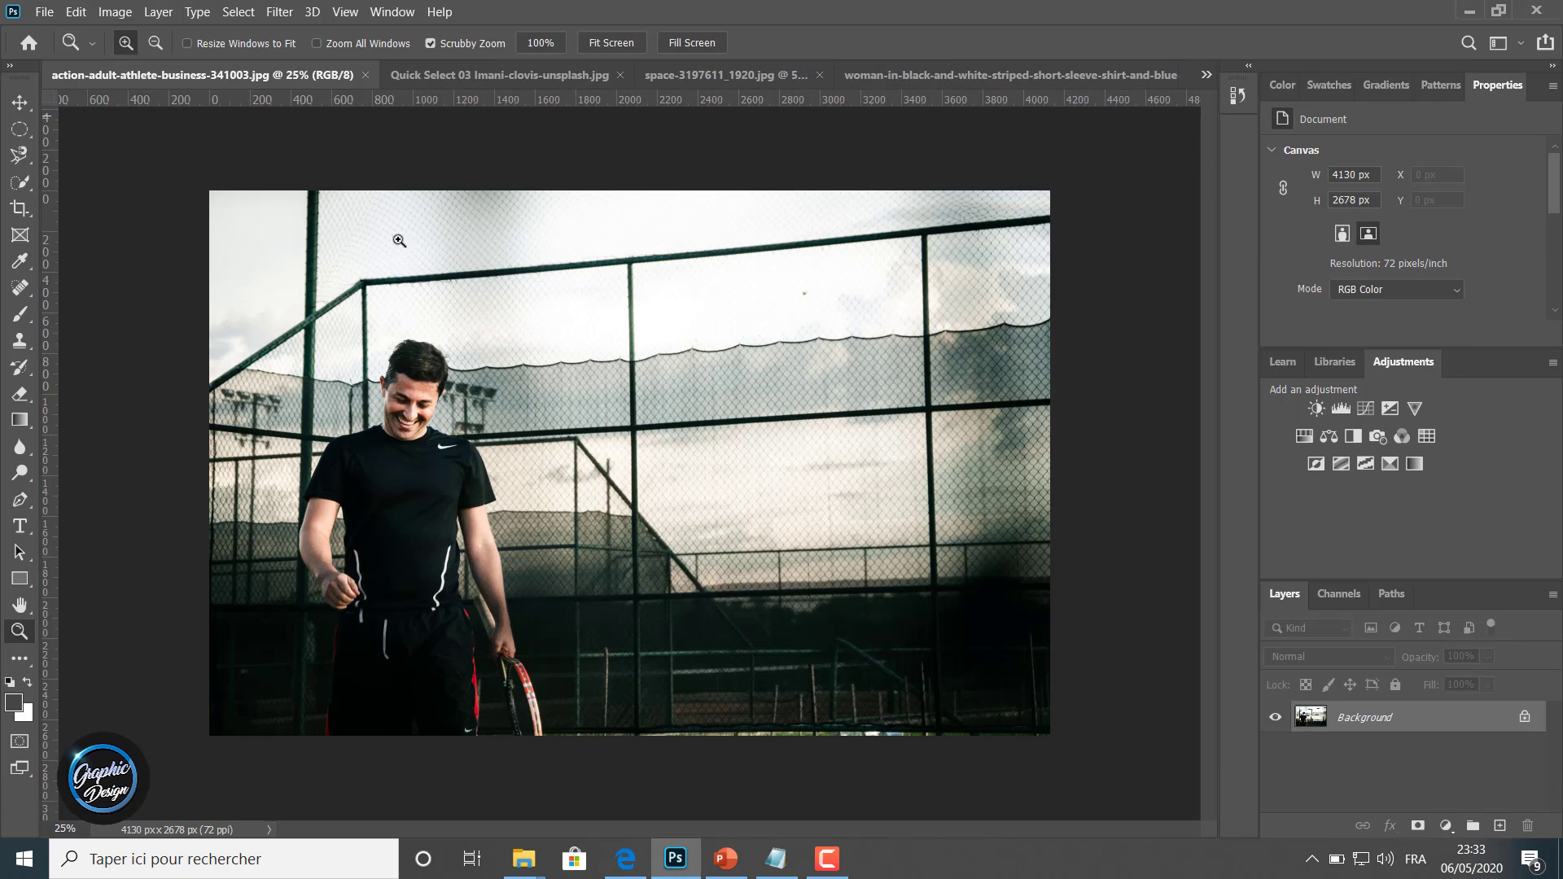
double_click(1430, 724)
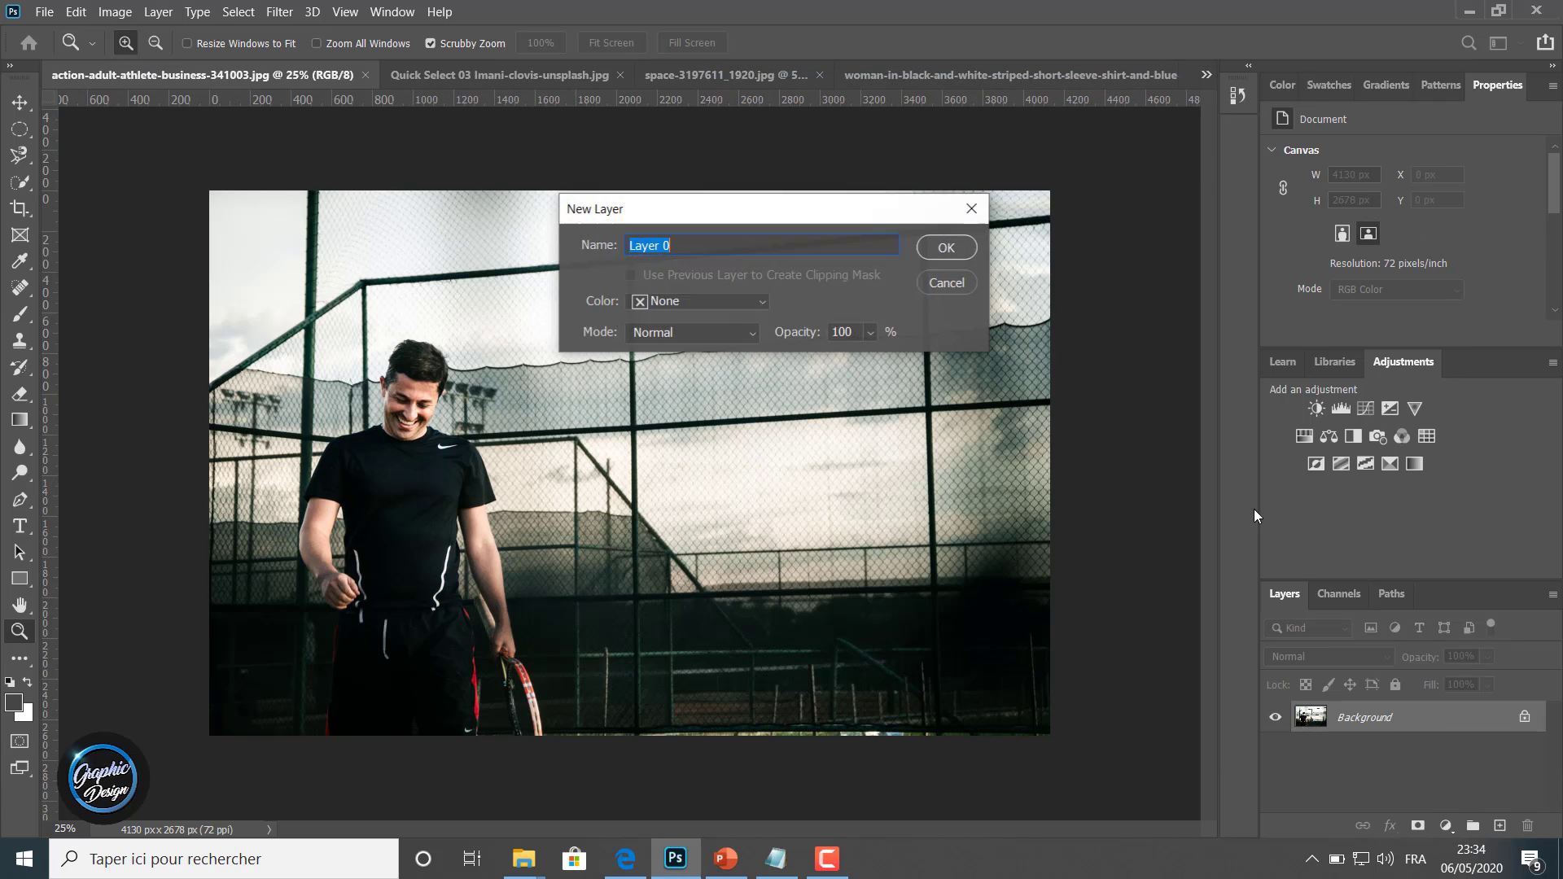
left_click(938, 249)
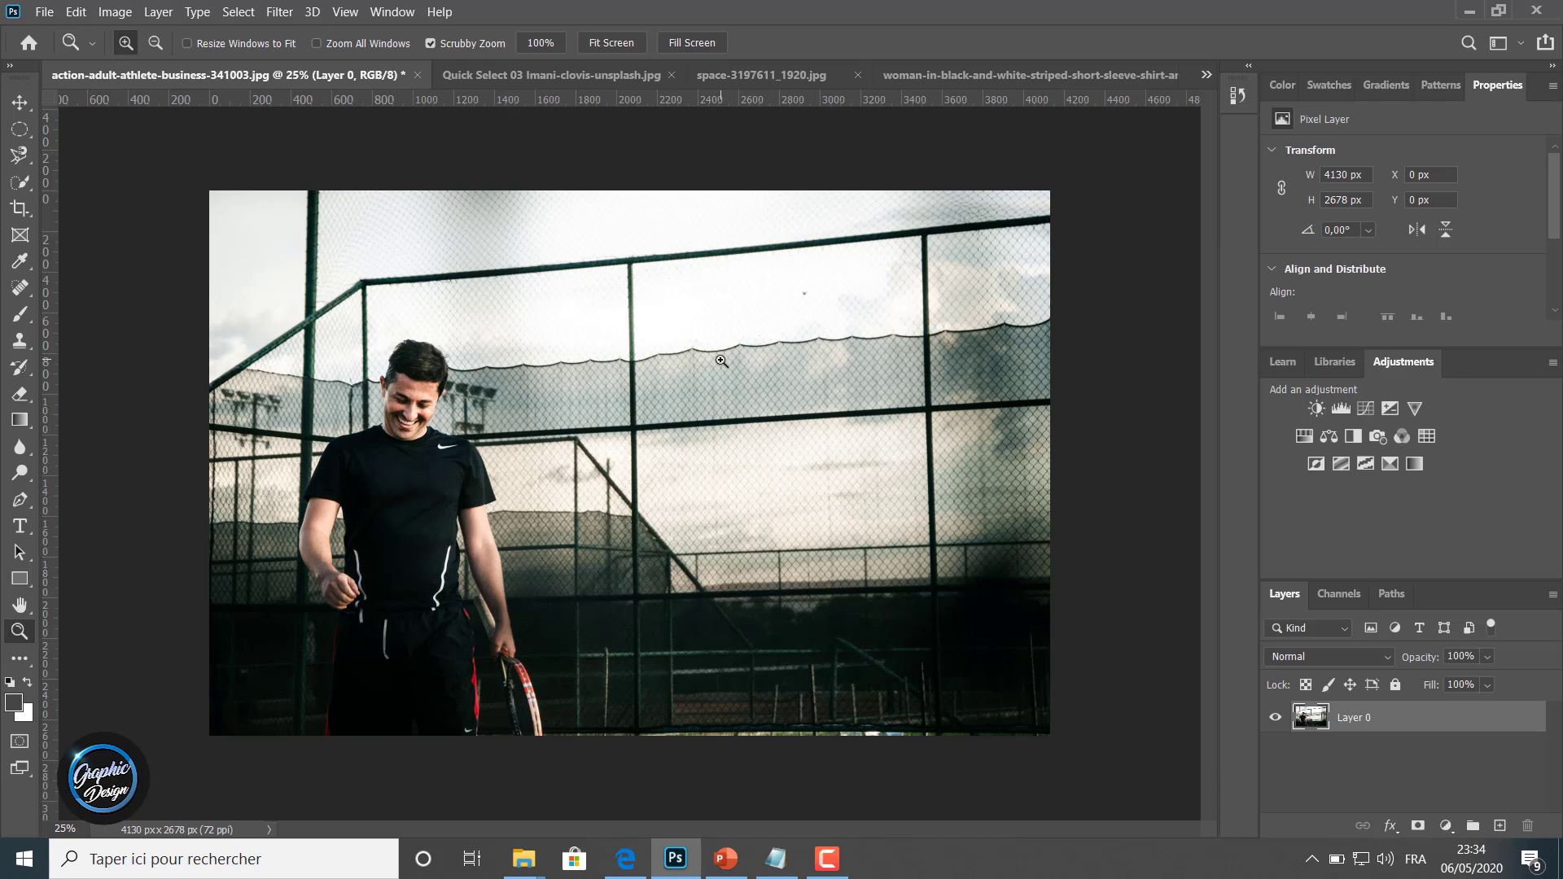
Paste the copied sneaker into the athlete image and move it lower beside the man, to about X 1679 px, Y 1129 px.
left_click(75, 12)
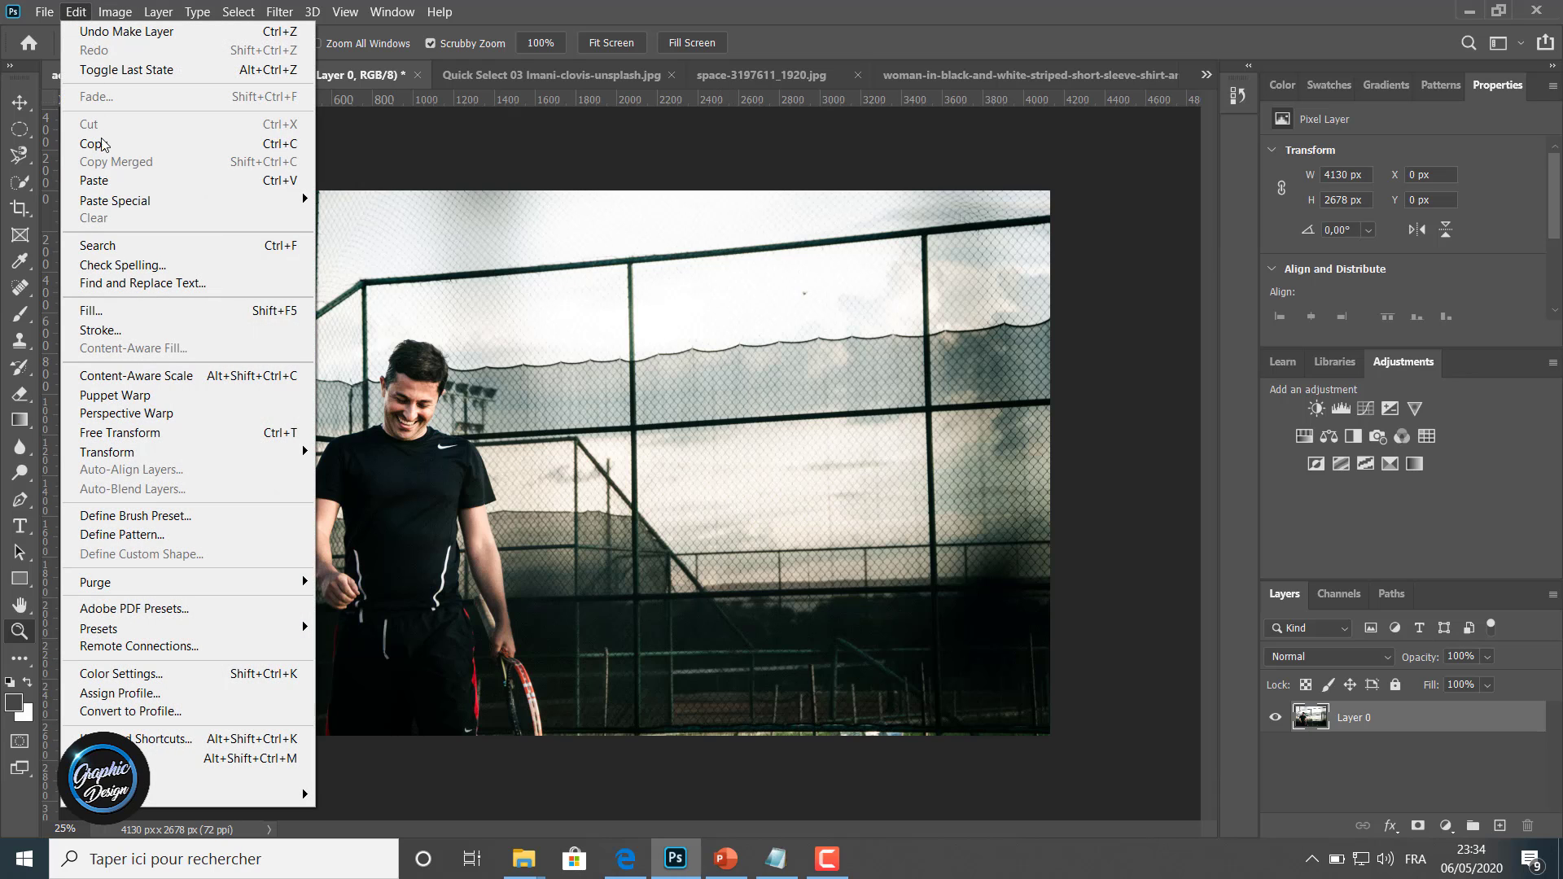
left_click(120, 180)
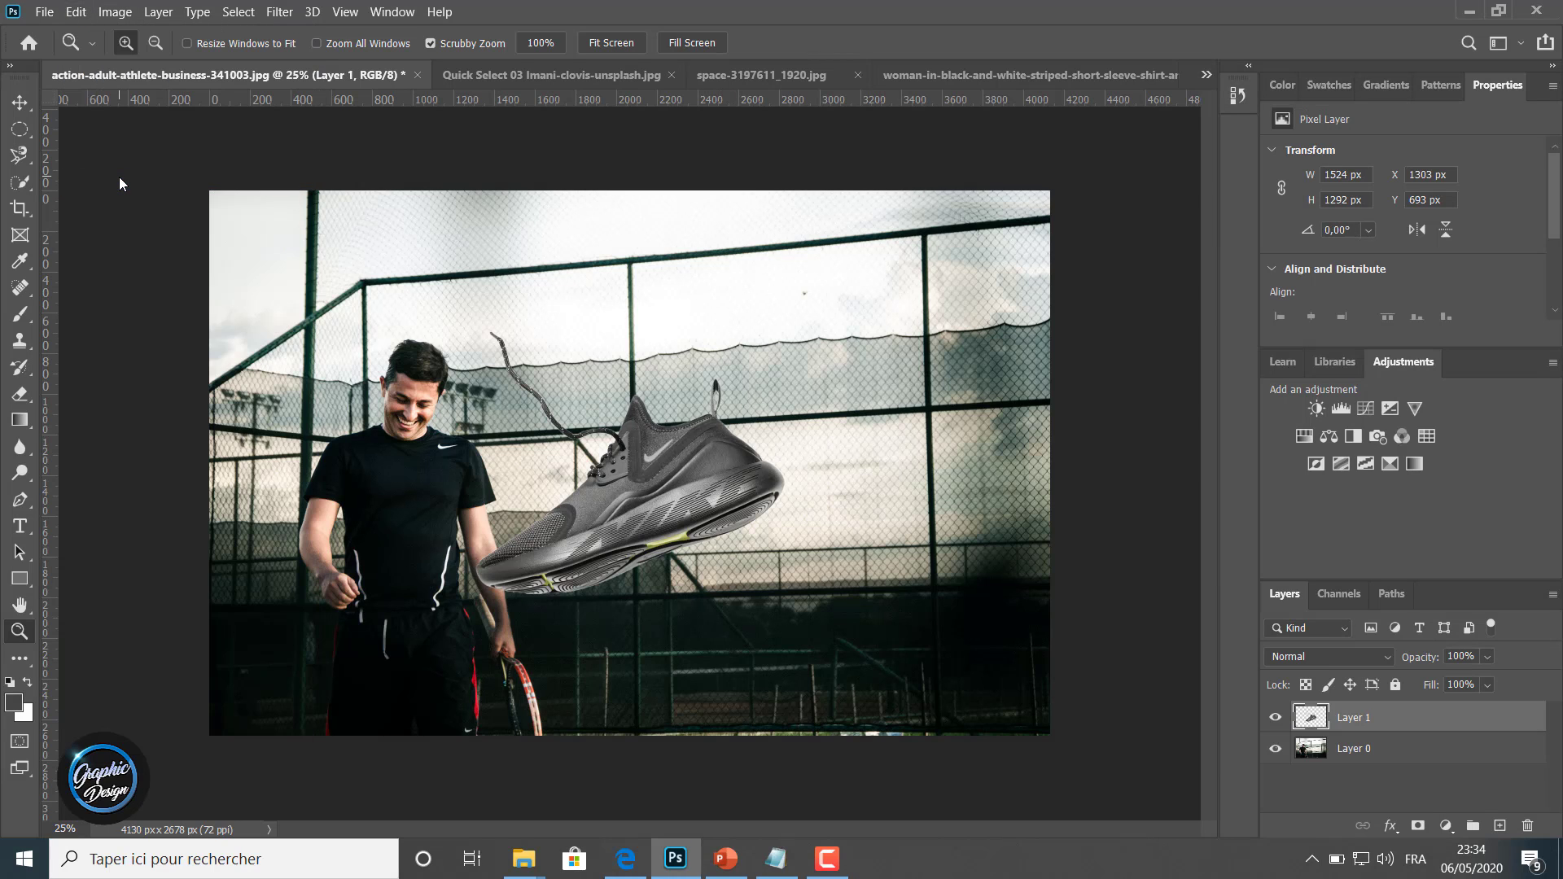
left_click(30, 103)
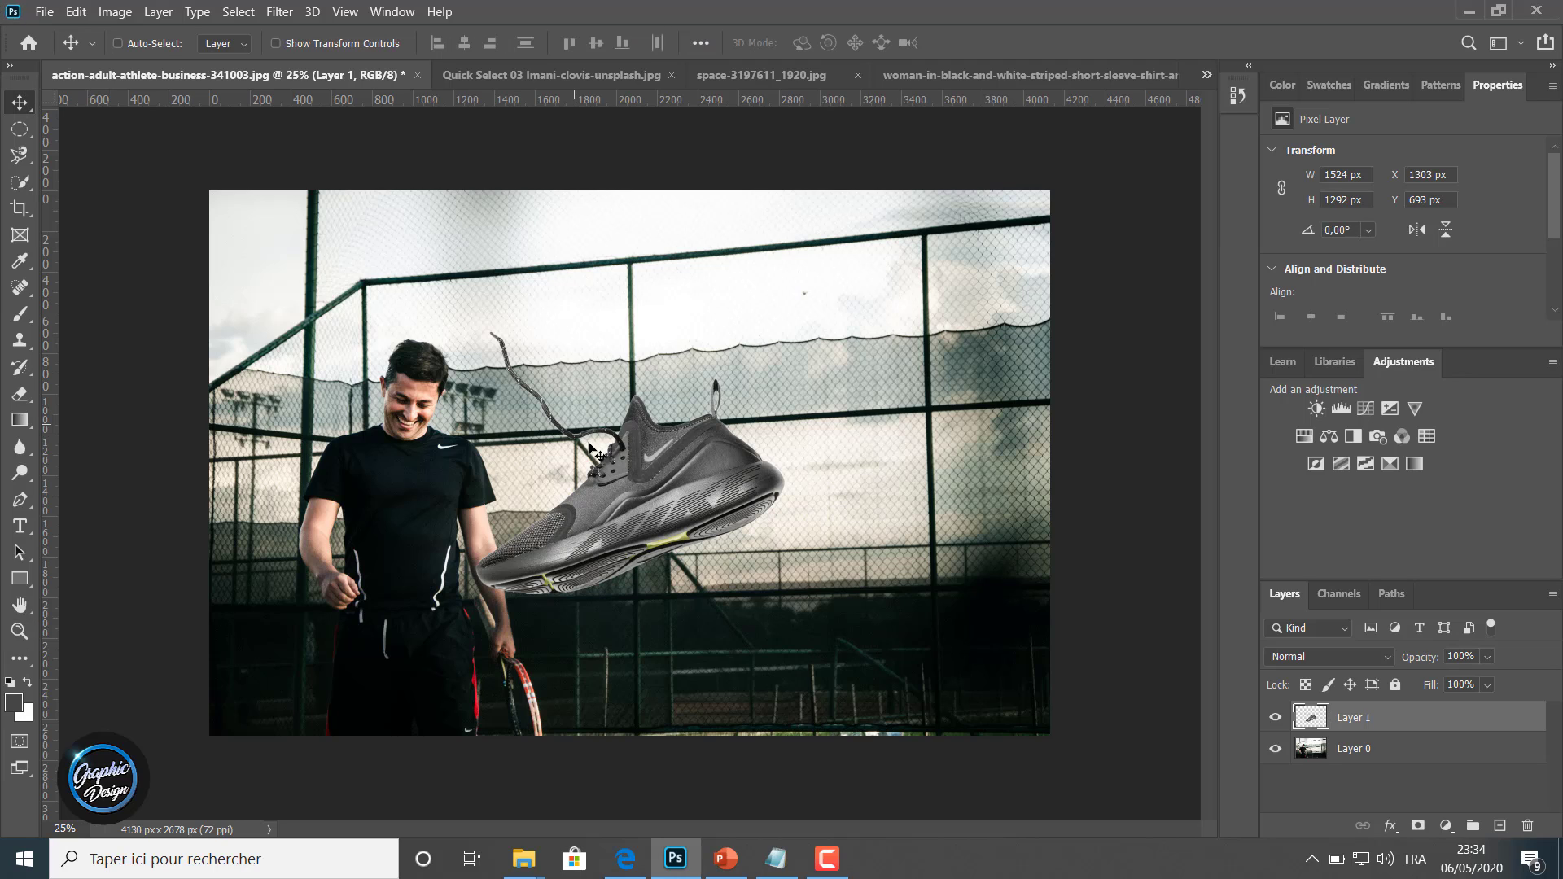
left_click_drag(633, 461, 700, 566)
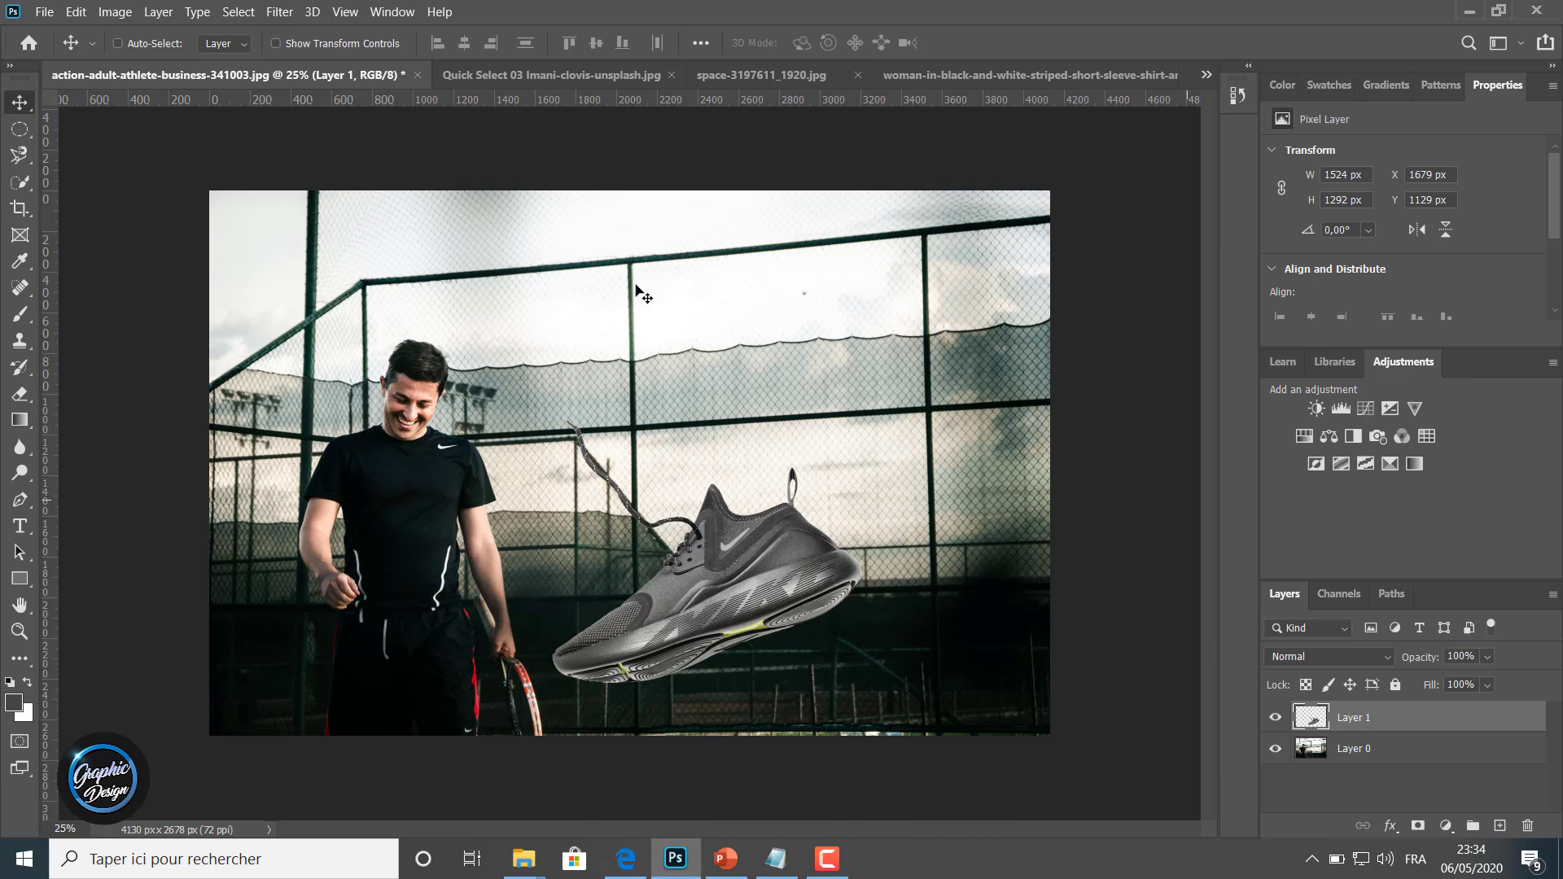
Show the transform controls and convert the pasted sneaker layer to a Smart Object.
left_click(276, 44)
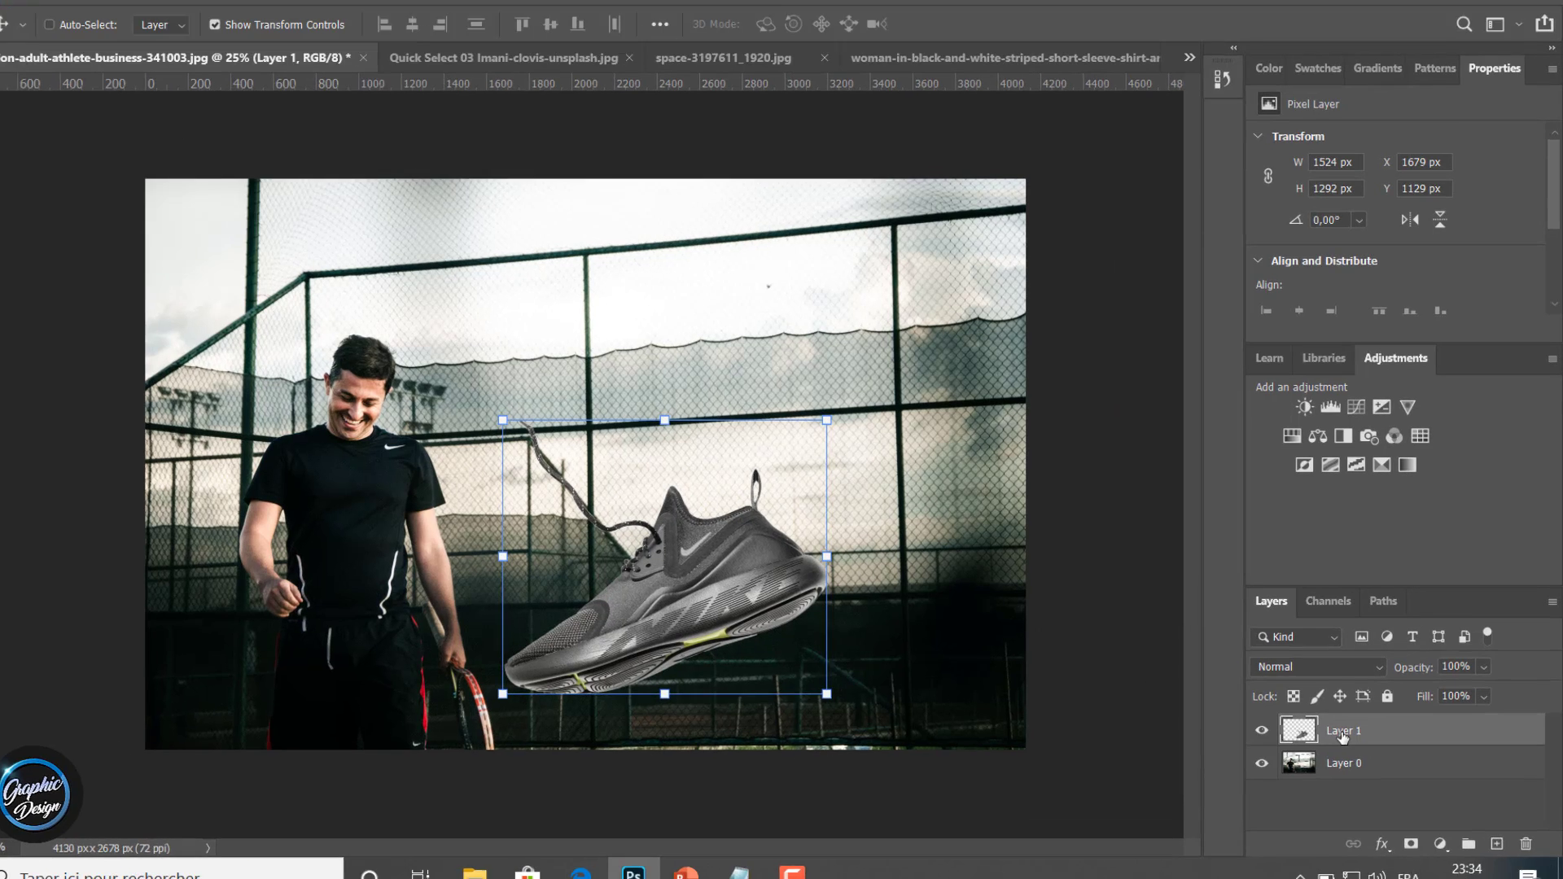
right_click(1343, 717)
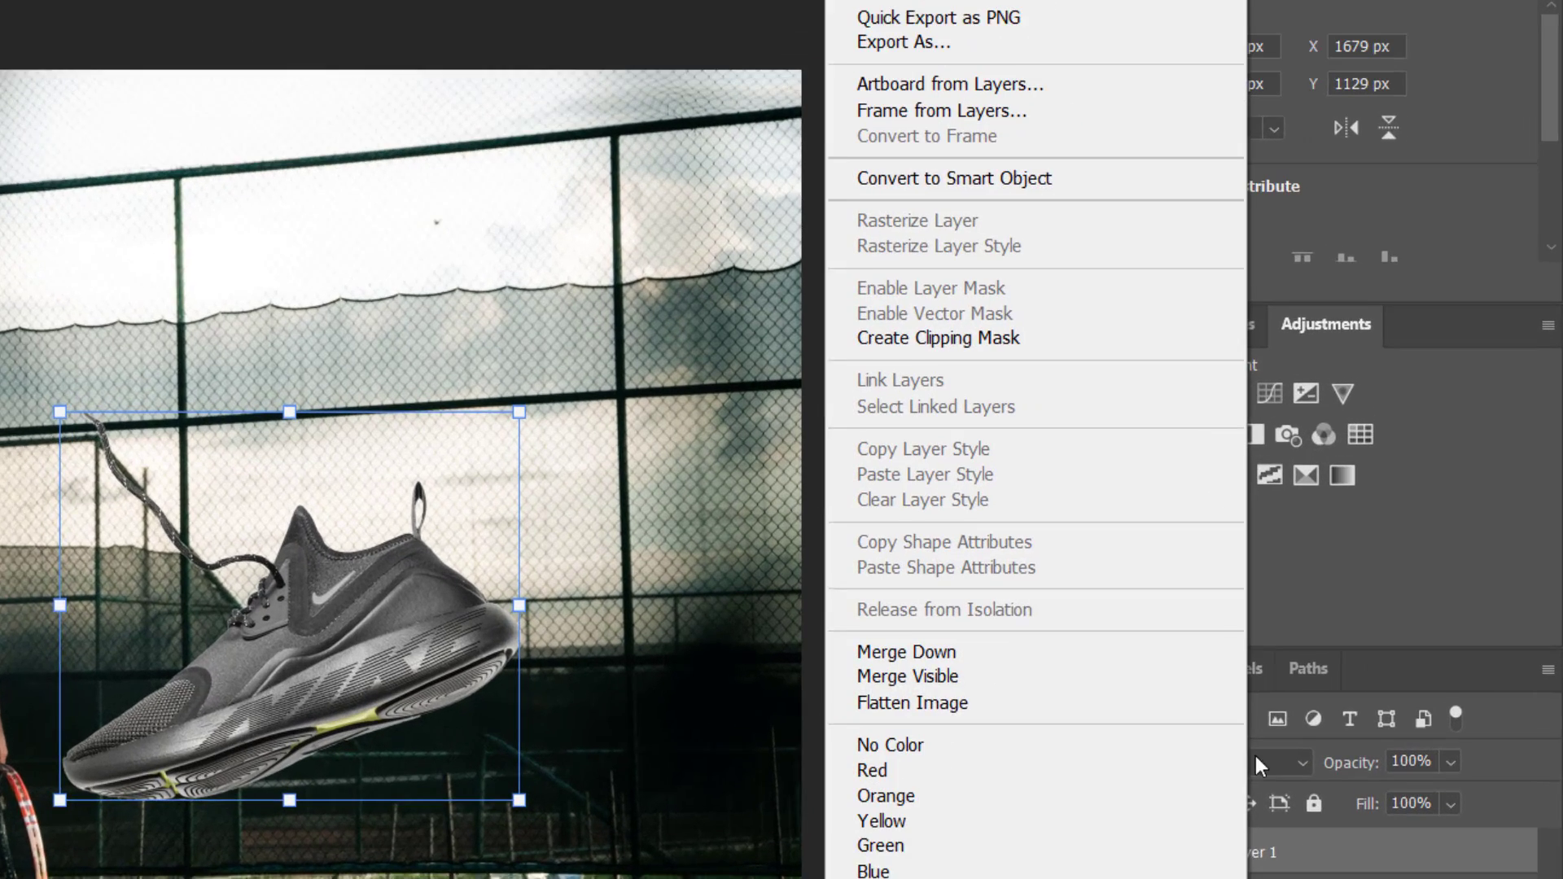
left_click(955, 171)
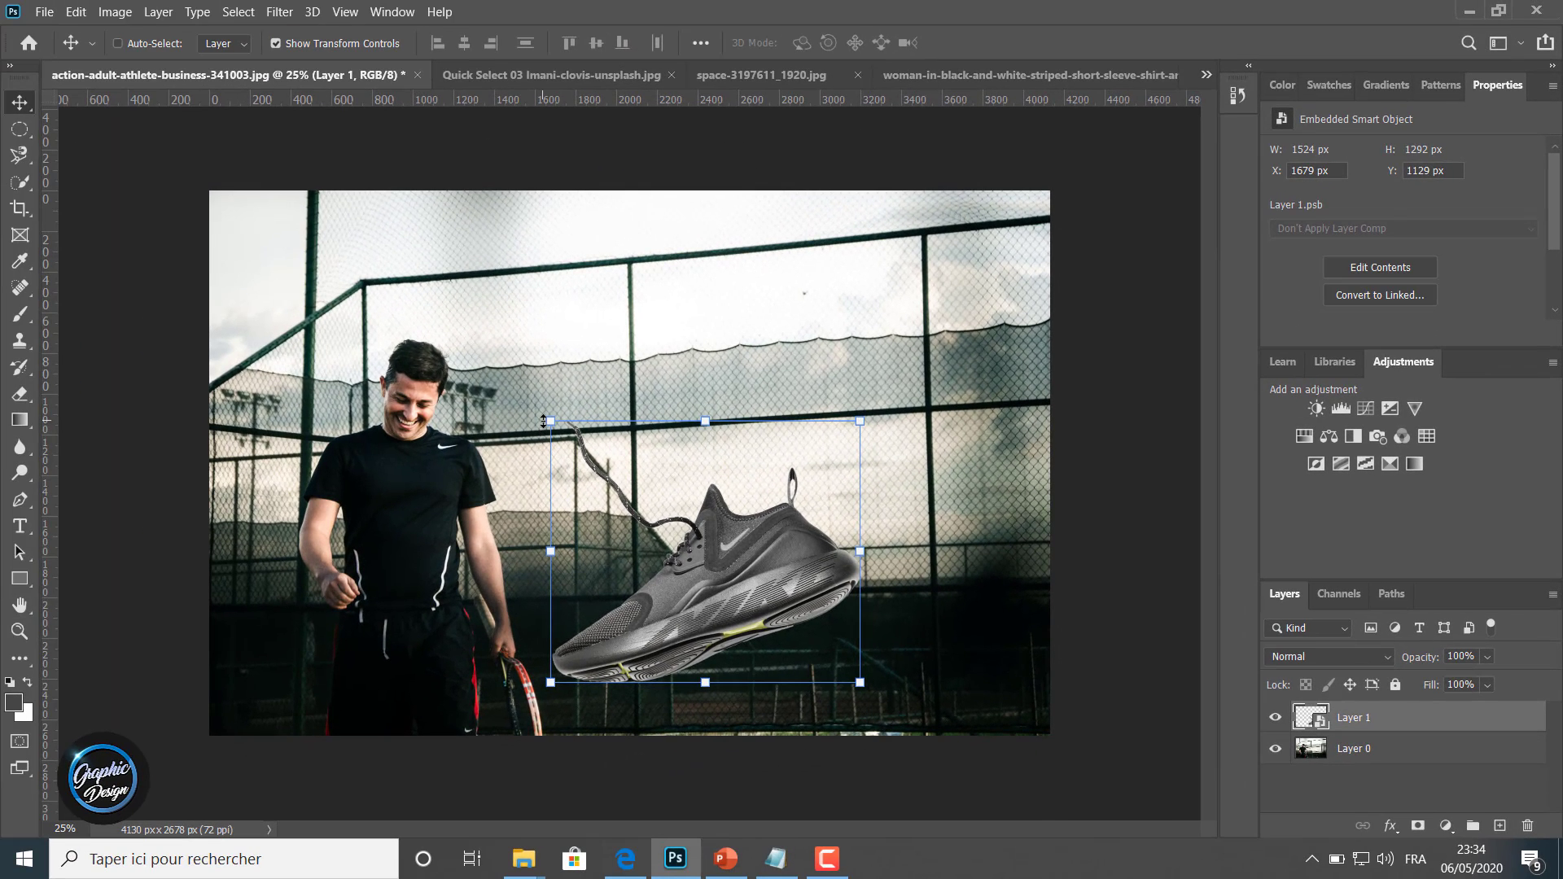
Scale the sneaker to about 140%, rotate it to about -2.5°, place it right of the man, and hide the transform controls.
key("shift")
left_click_drag(551, 421, 441, 283)
key("shift")
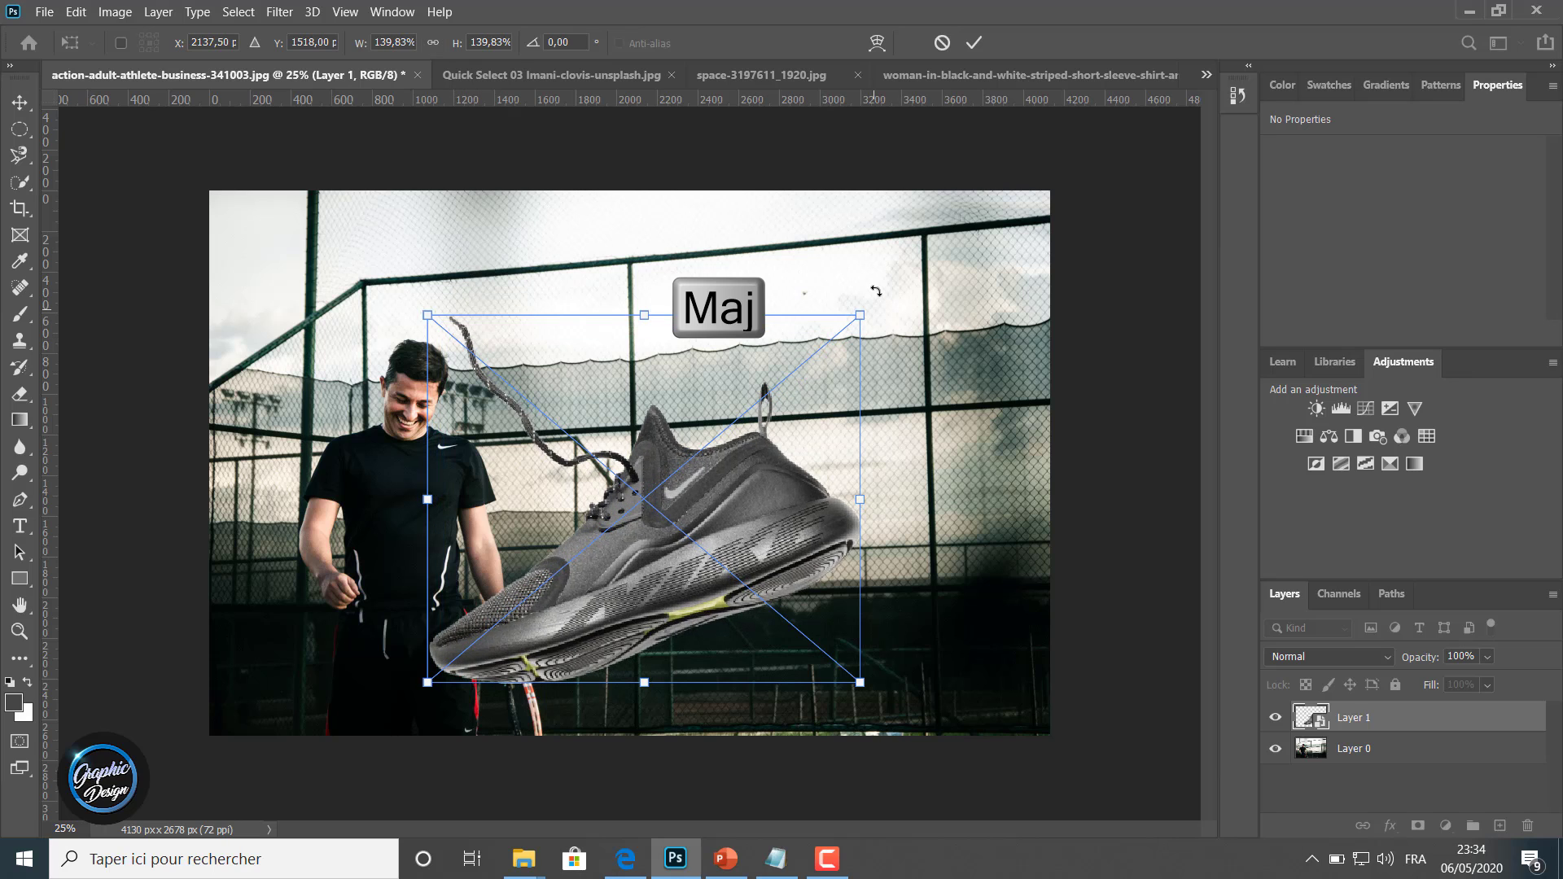
left_click_drag(875, 290, 916, 377)
left_click_drag(753, 520, 875, 552)
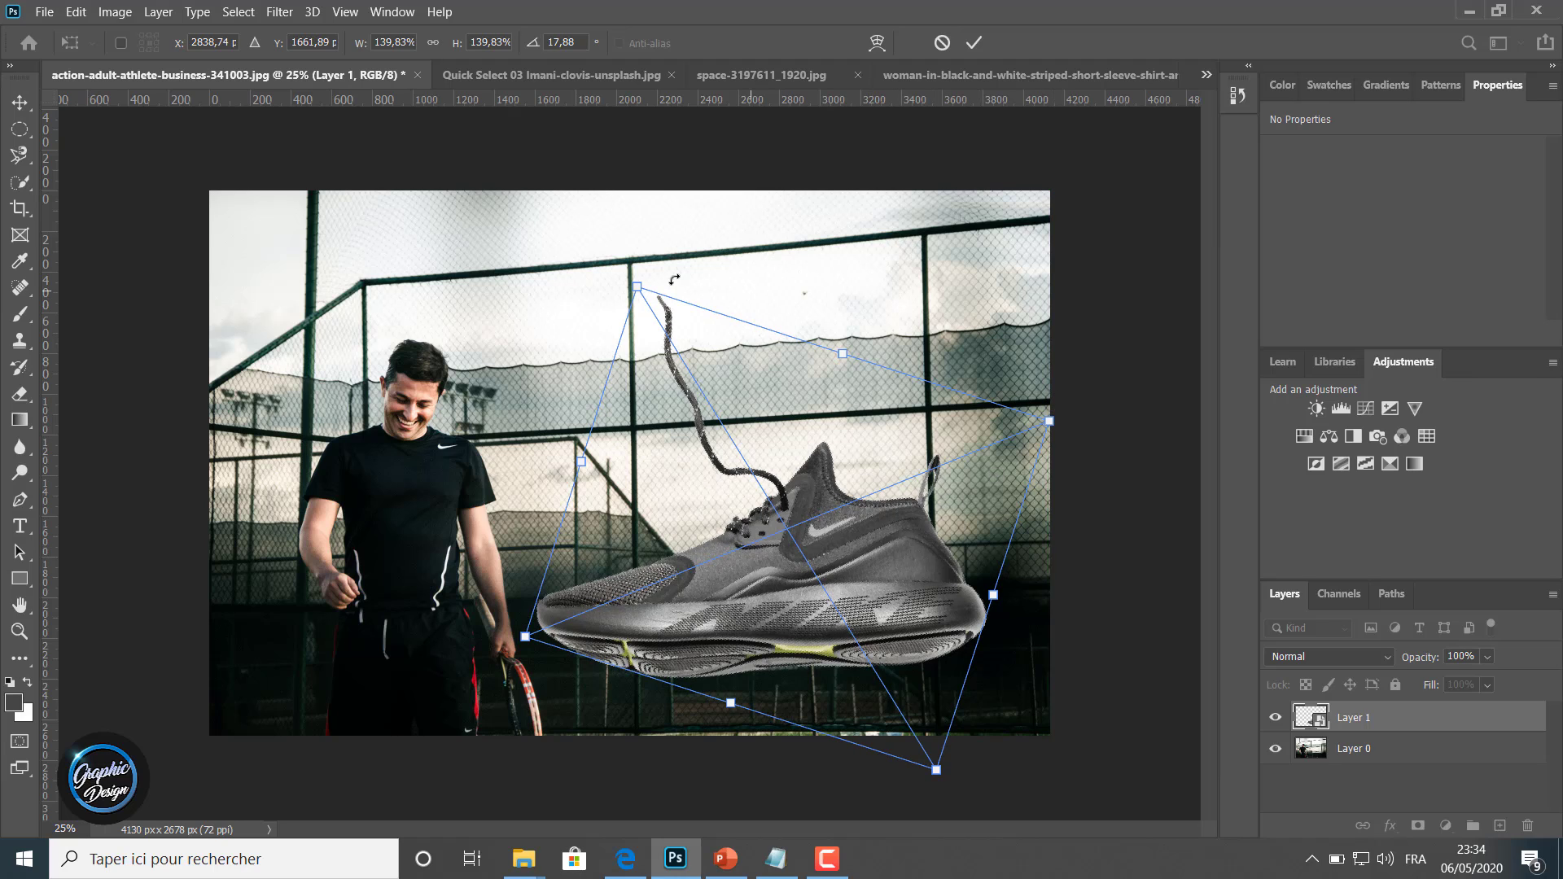
left_click_drag(626, 254, 534, 322)
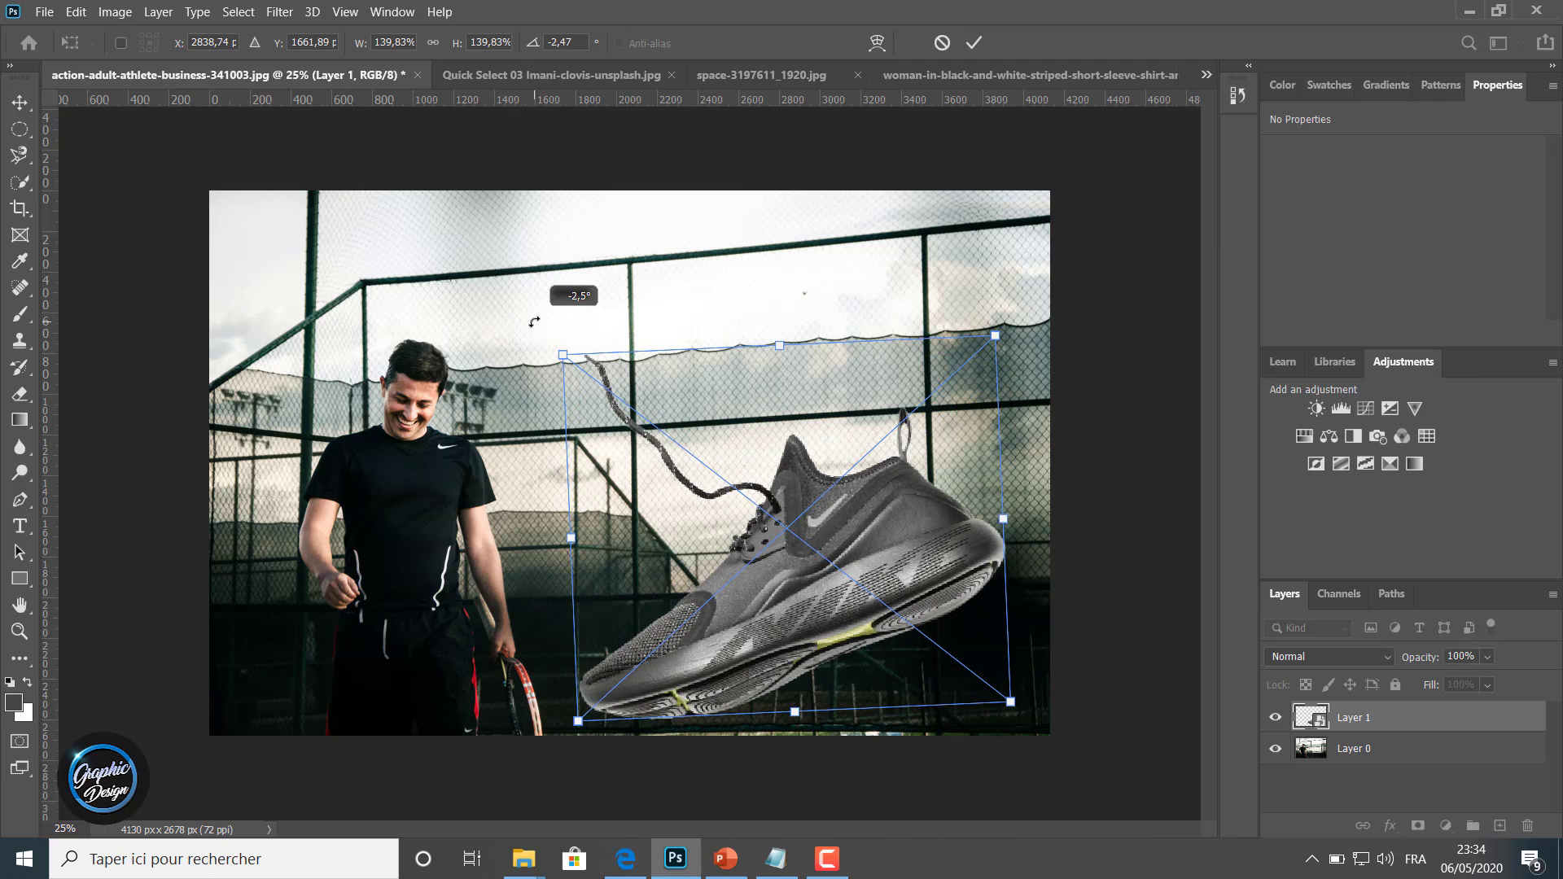
left_click_drag(859, 539, 842, 515)
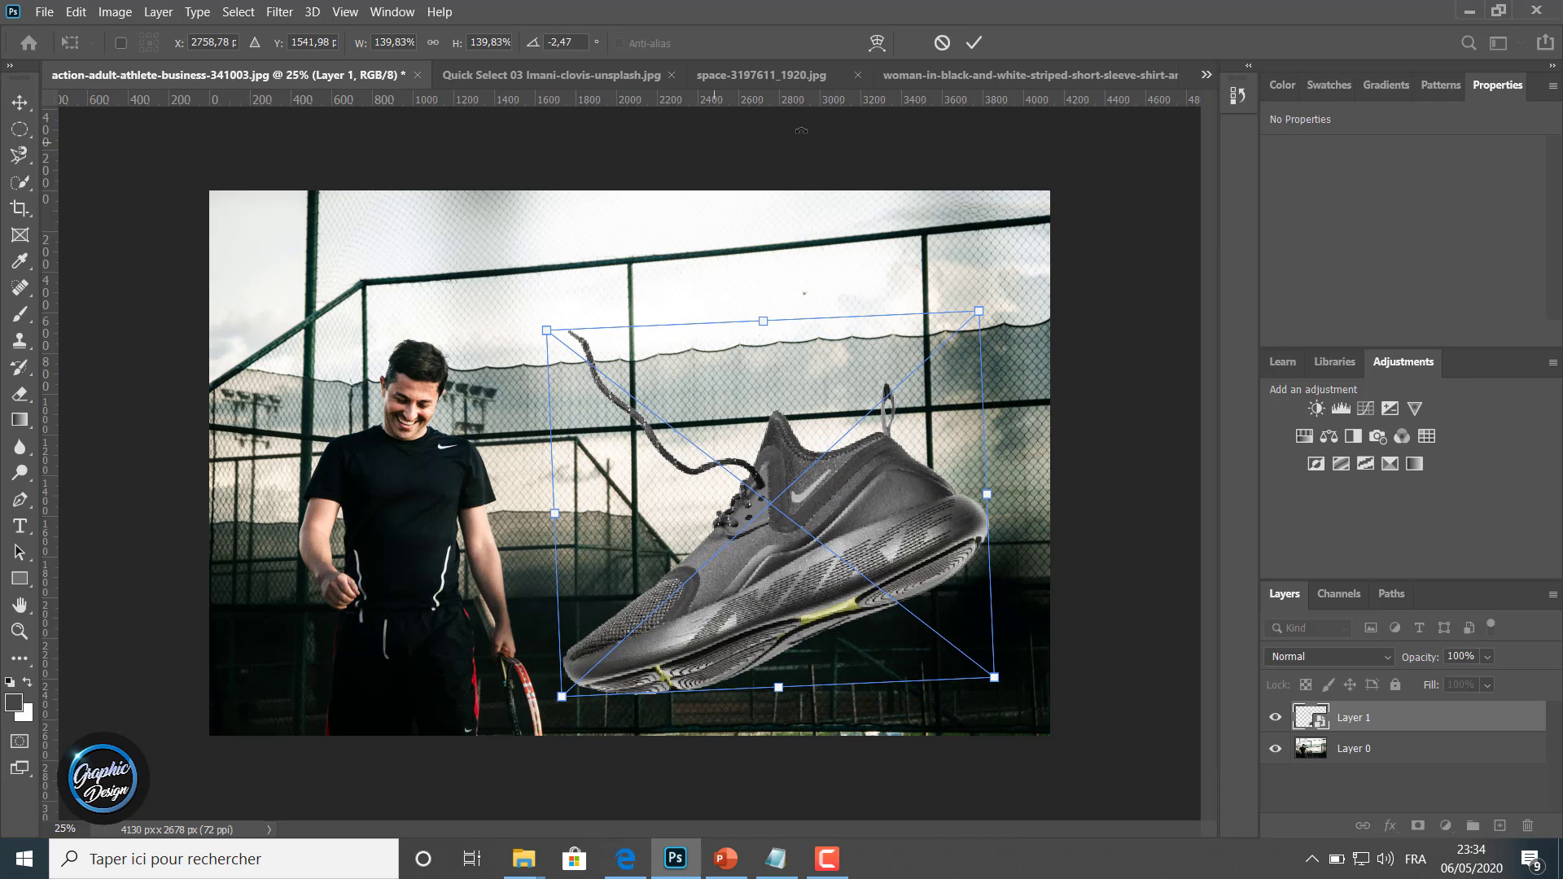
left_click(974, 43)
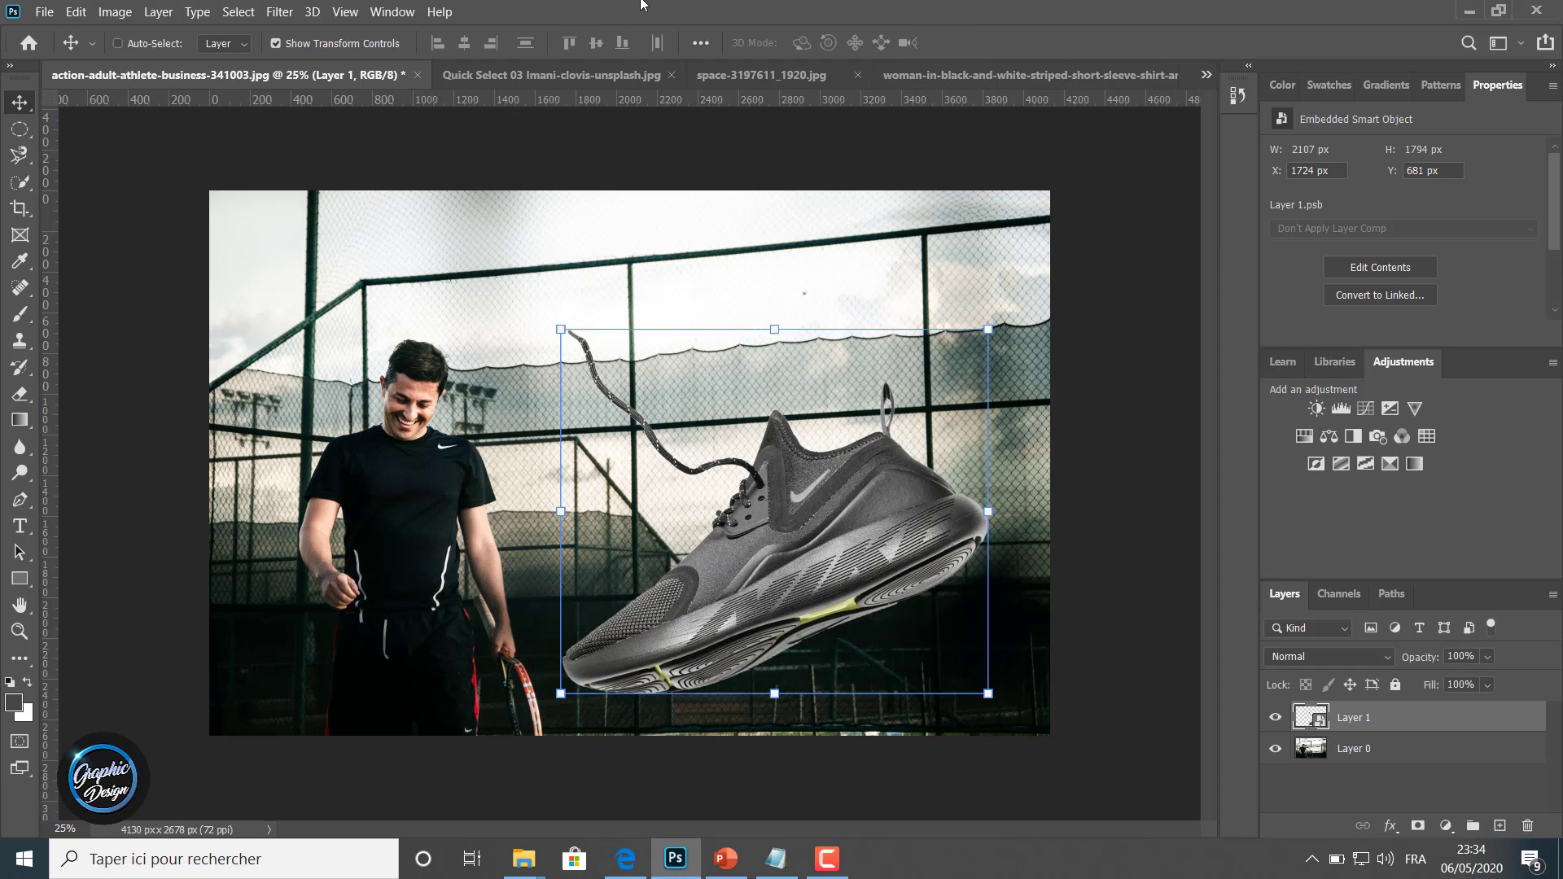
left_click(314, 45)
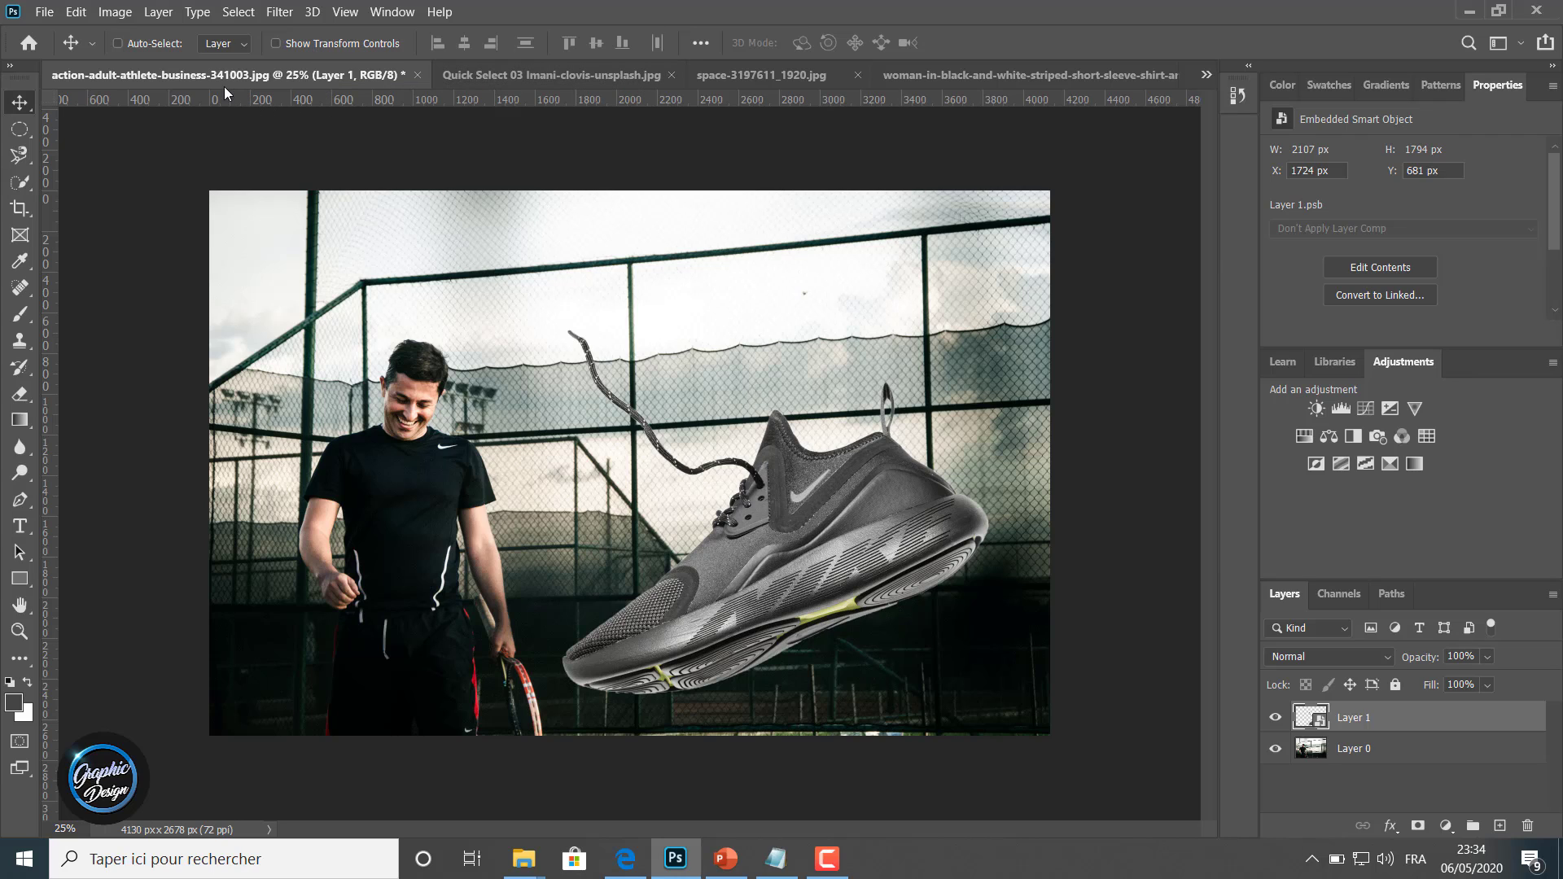
left_click(560, 72)
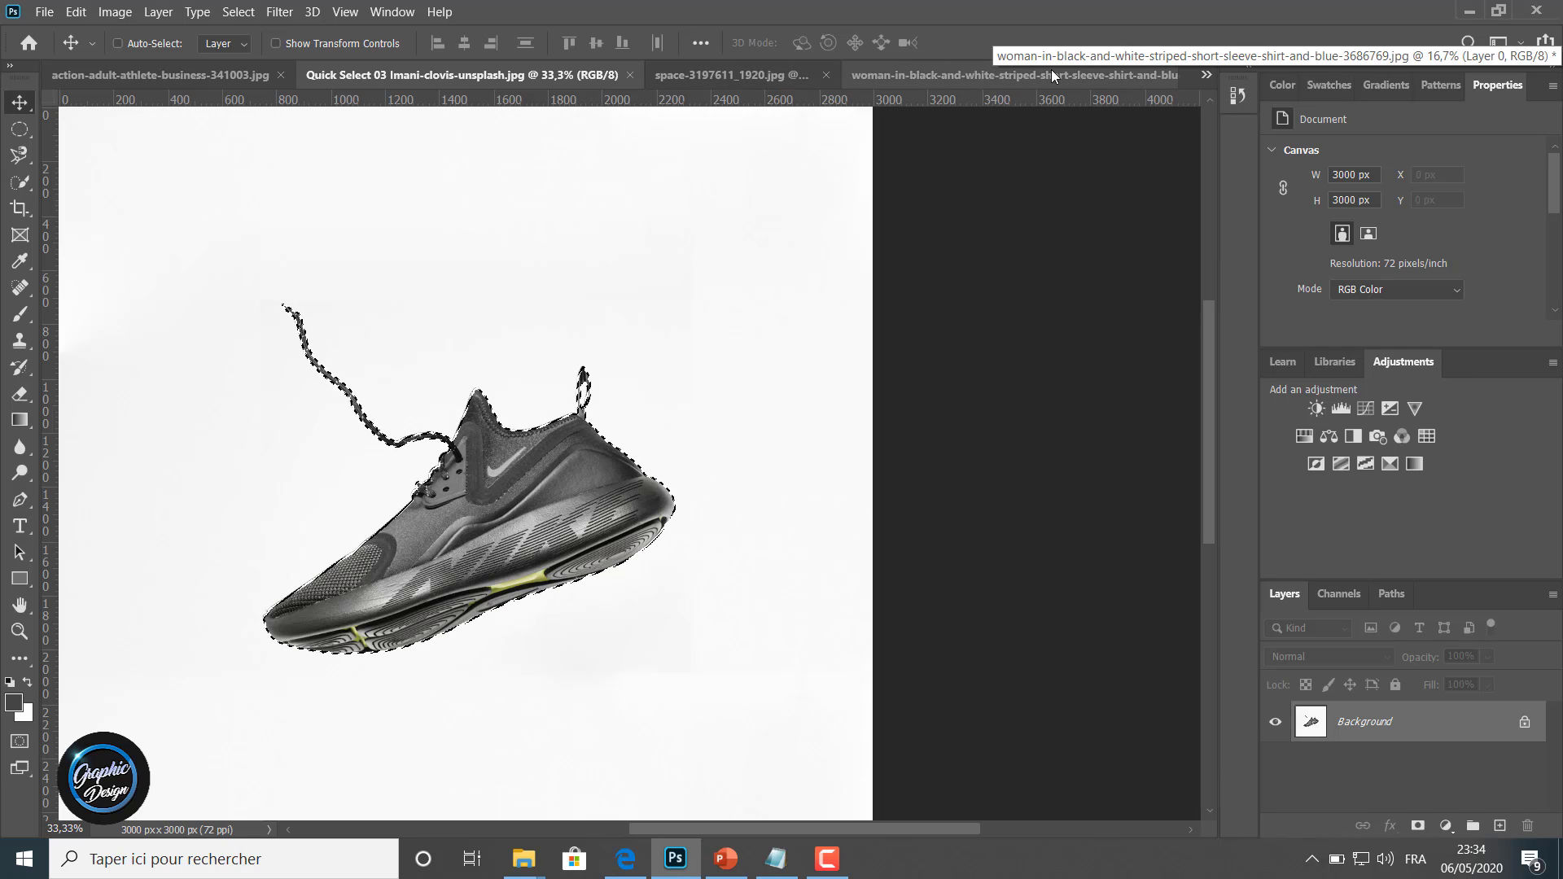
left_click(1206, 75)
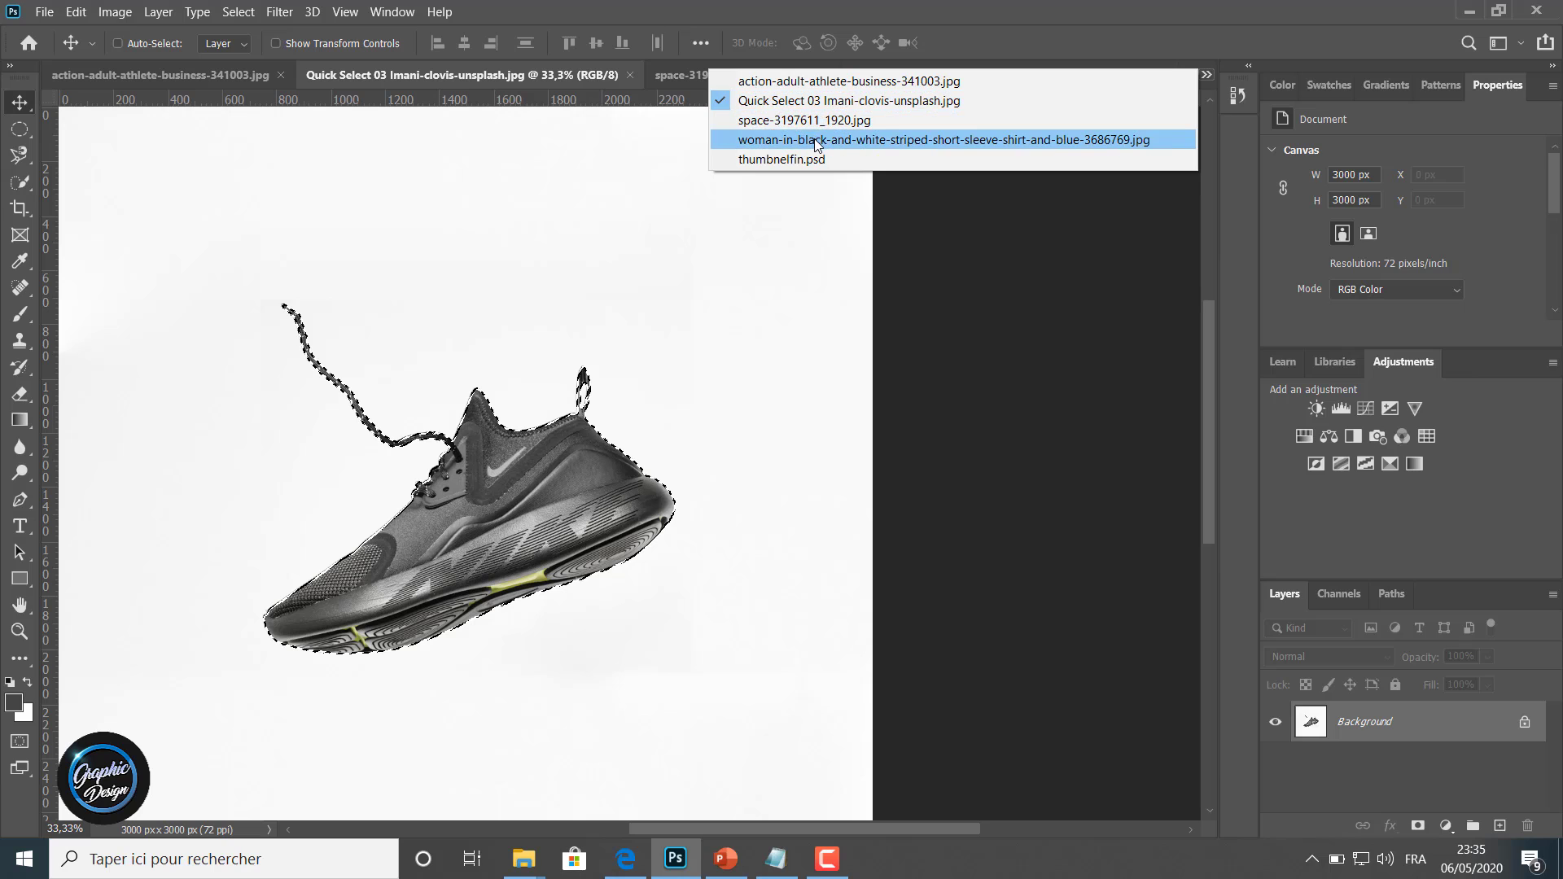
left_click(814, 84)
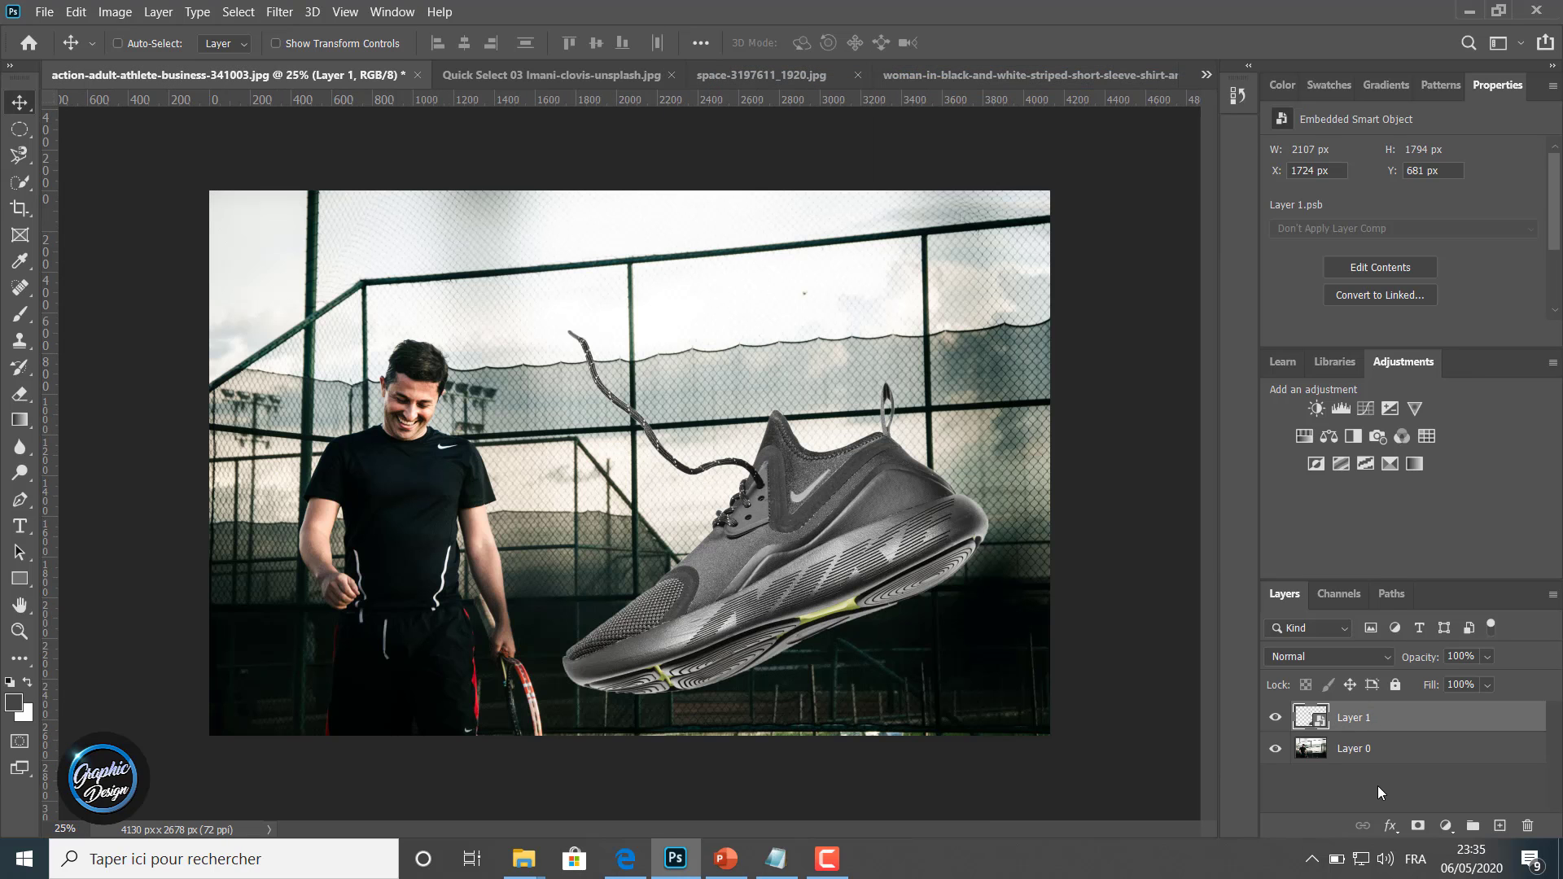
Add a Drop Shadow to the sneaker layer and set its opacity to 72%.
left_click(1391, 825)
left_click(1407, 812)
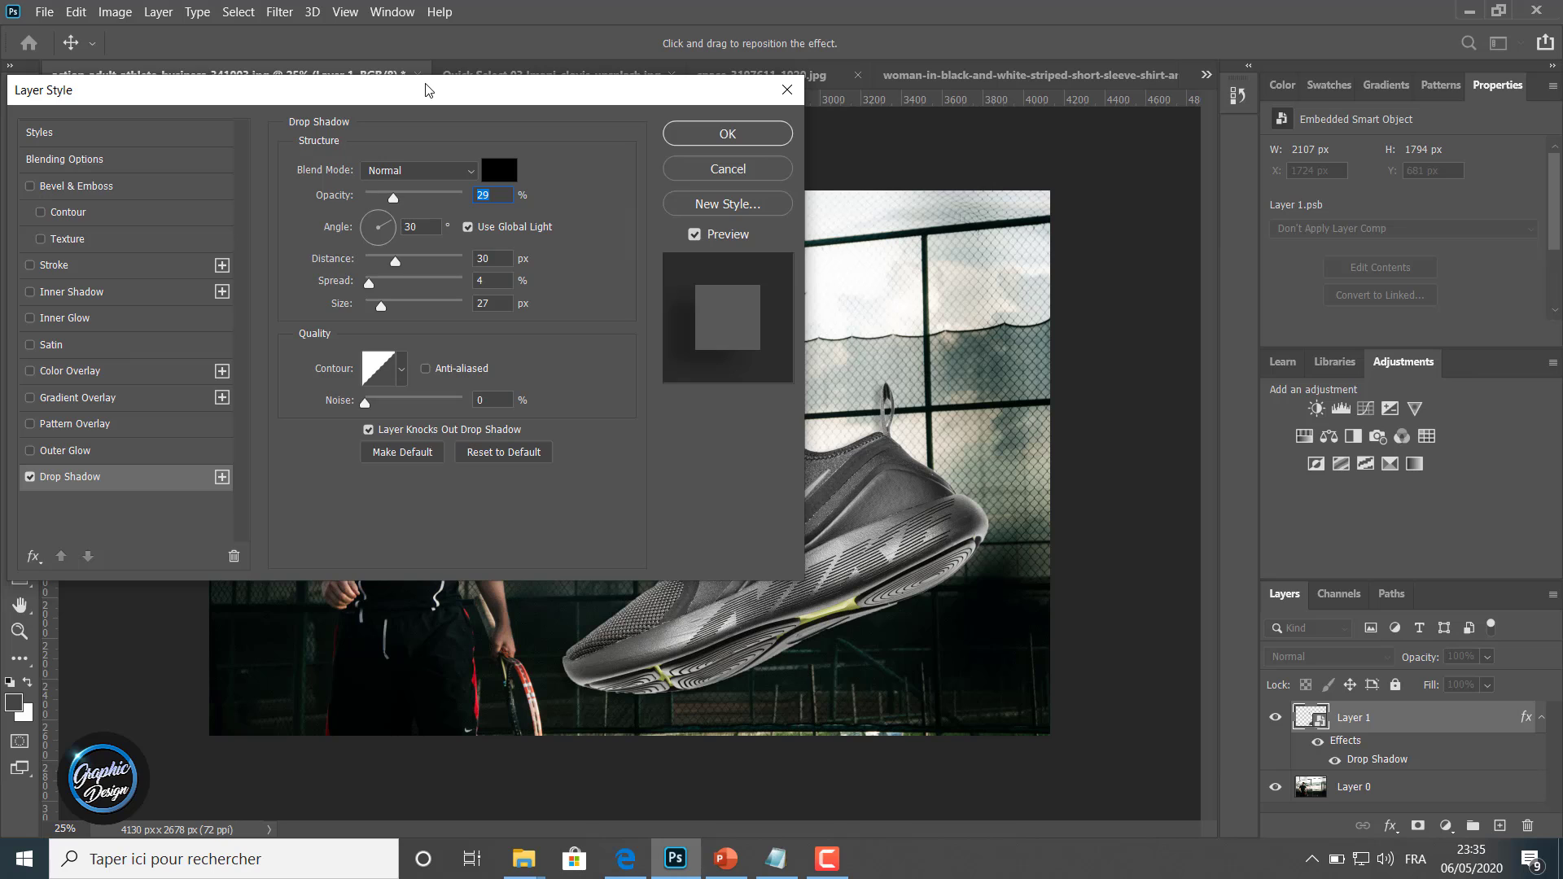
left_click_drag(429, 89, 180, 33)
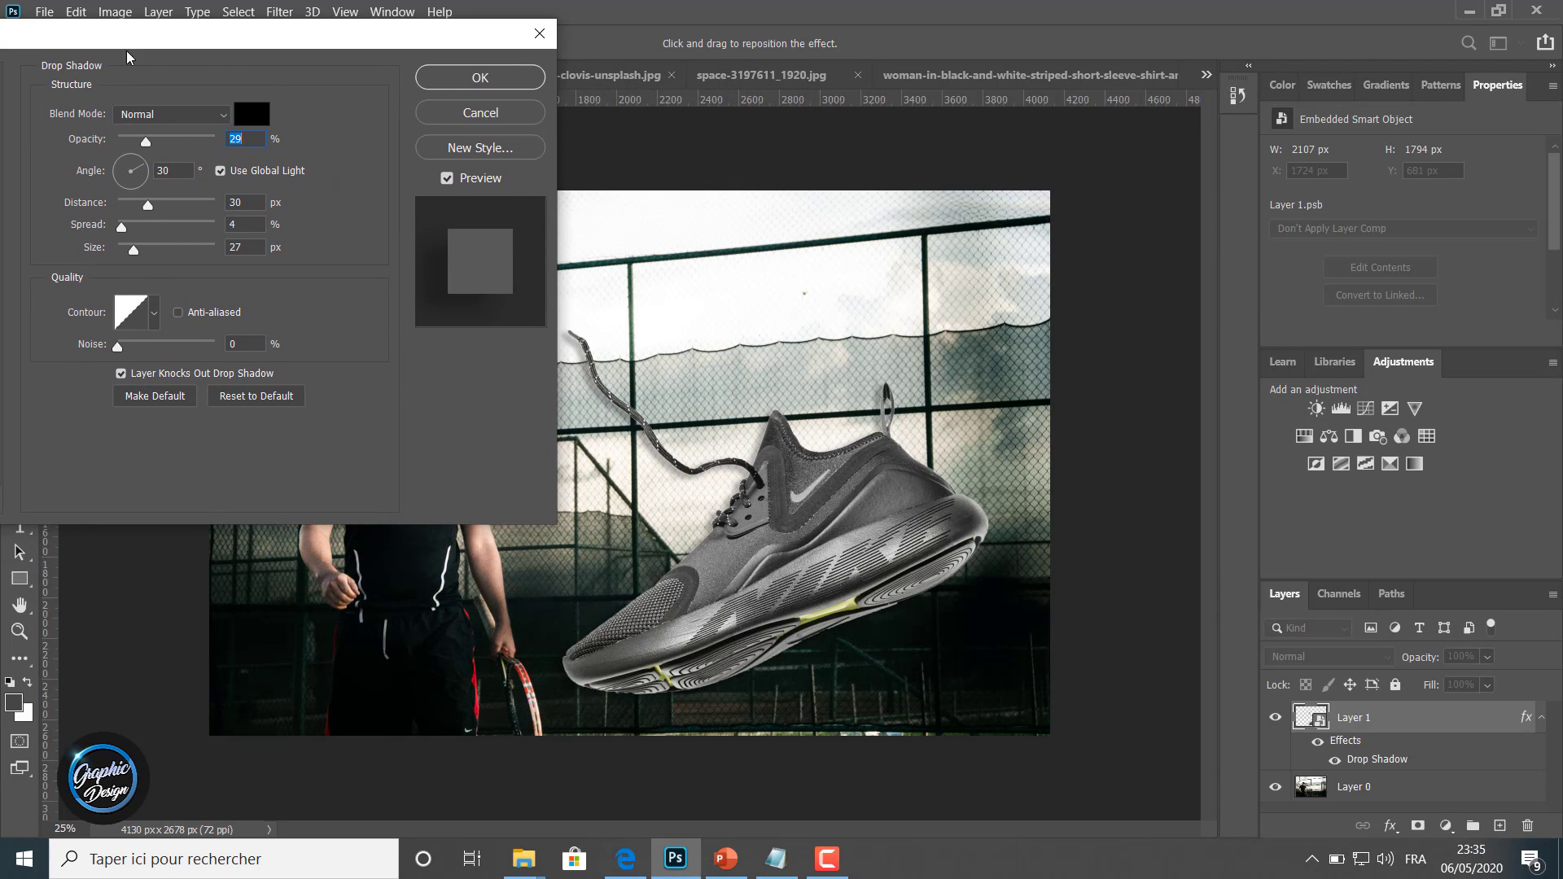
left_click_drag(146, 143, 190, 143)
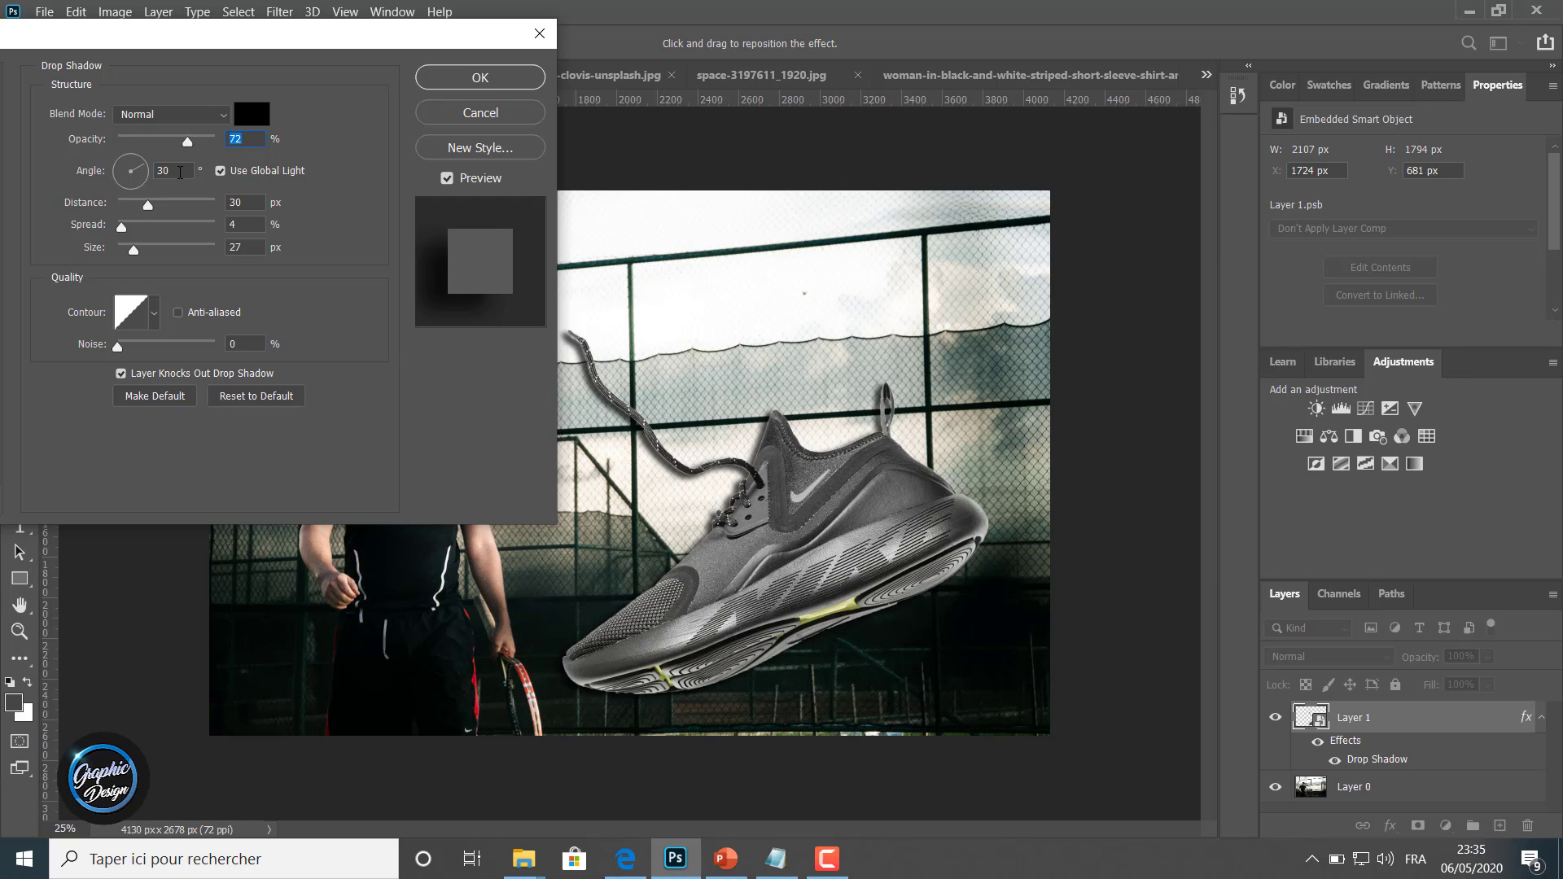
Try drop shadow angles of 90° and 45°, and restore the angle to 30°.
type("90")
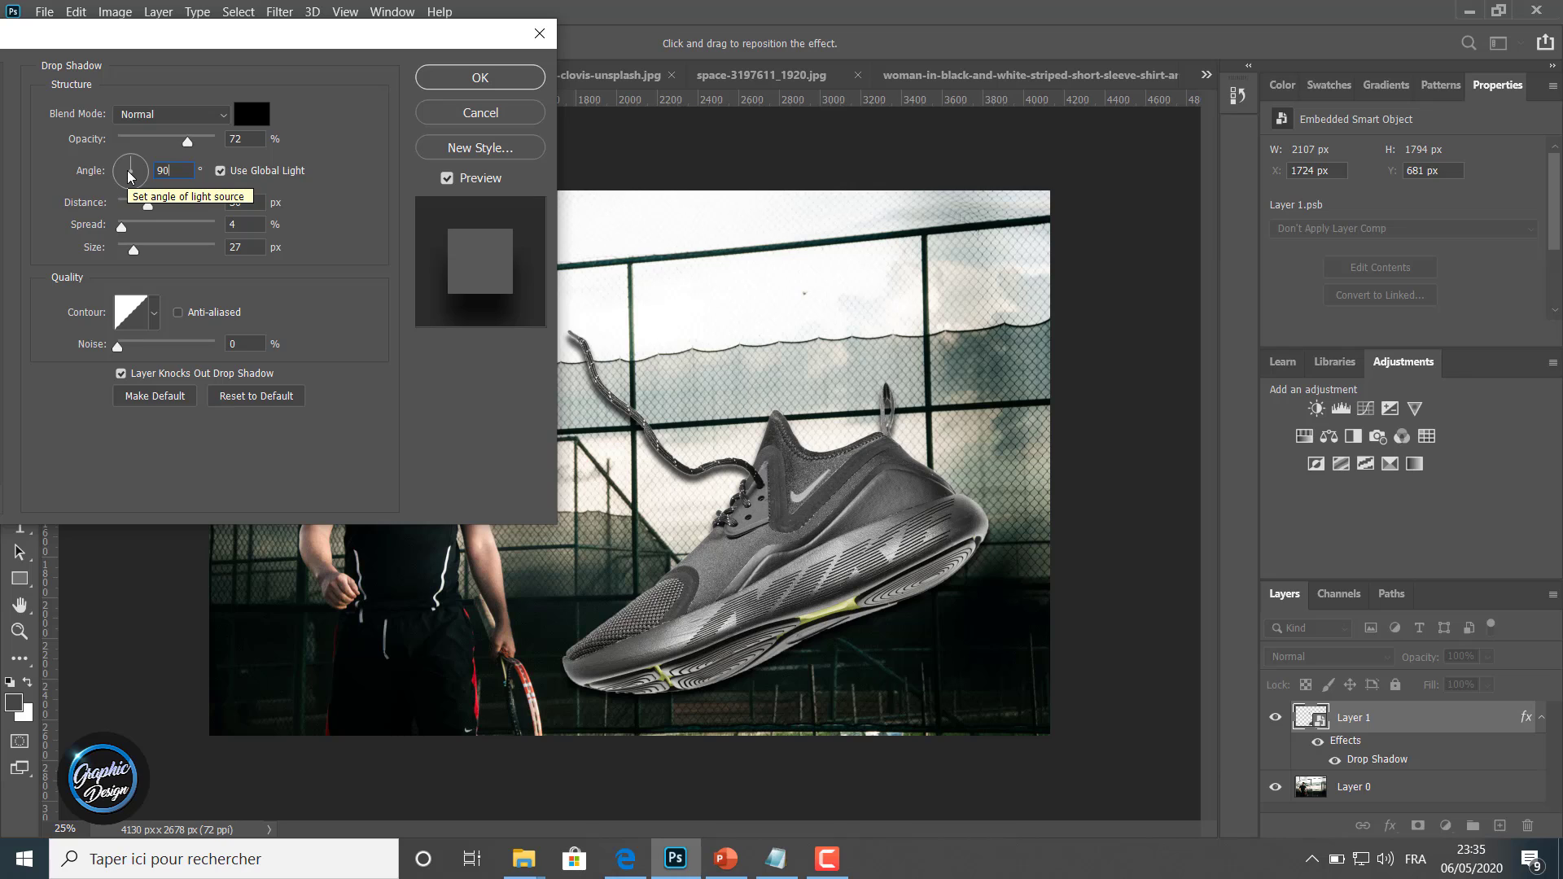
left_click(131, 175)
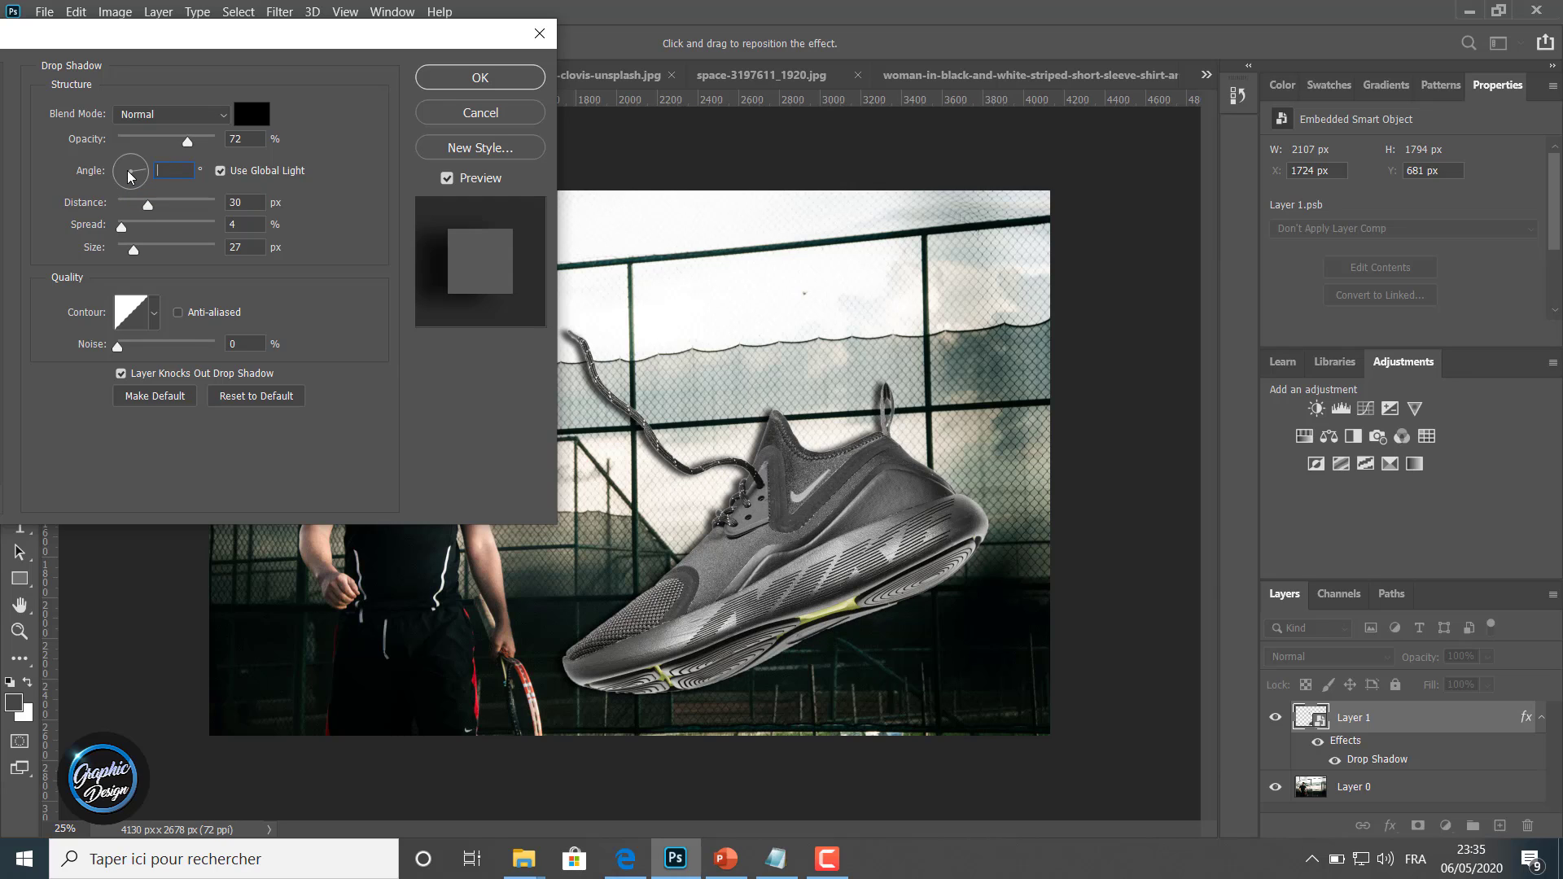
type("45")
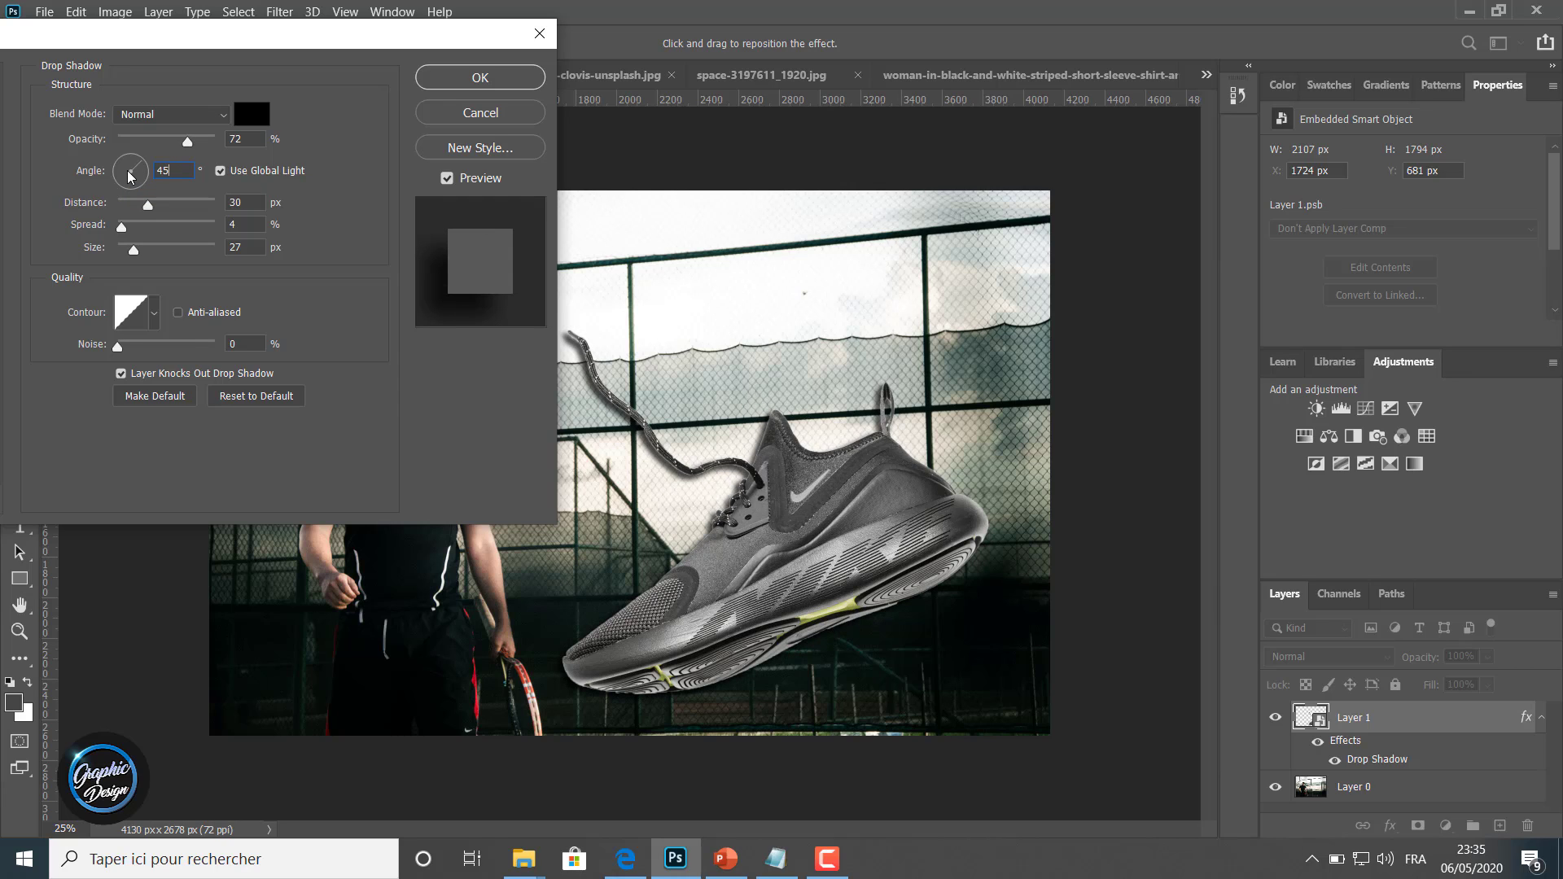
left_click(130, 175)
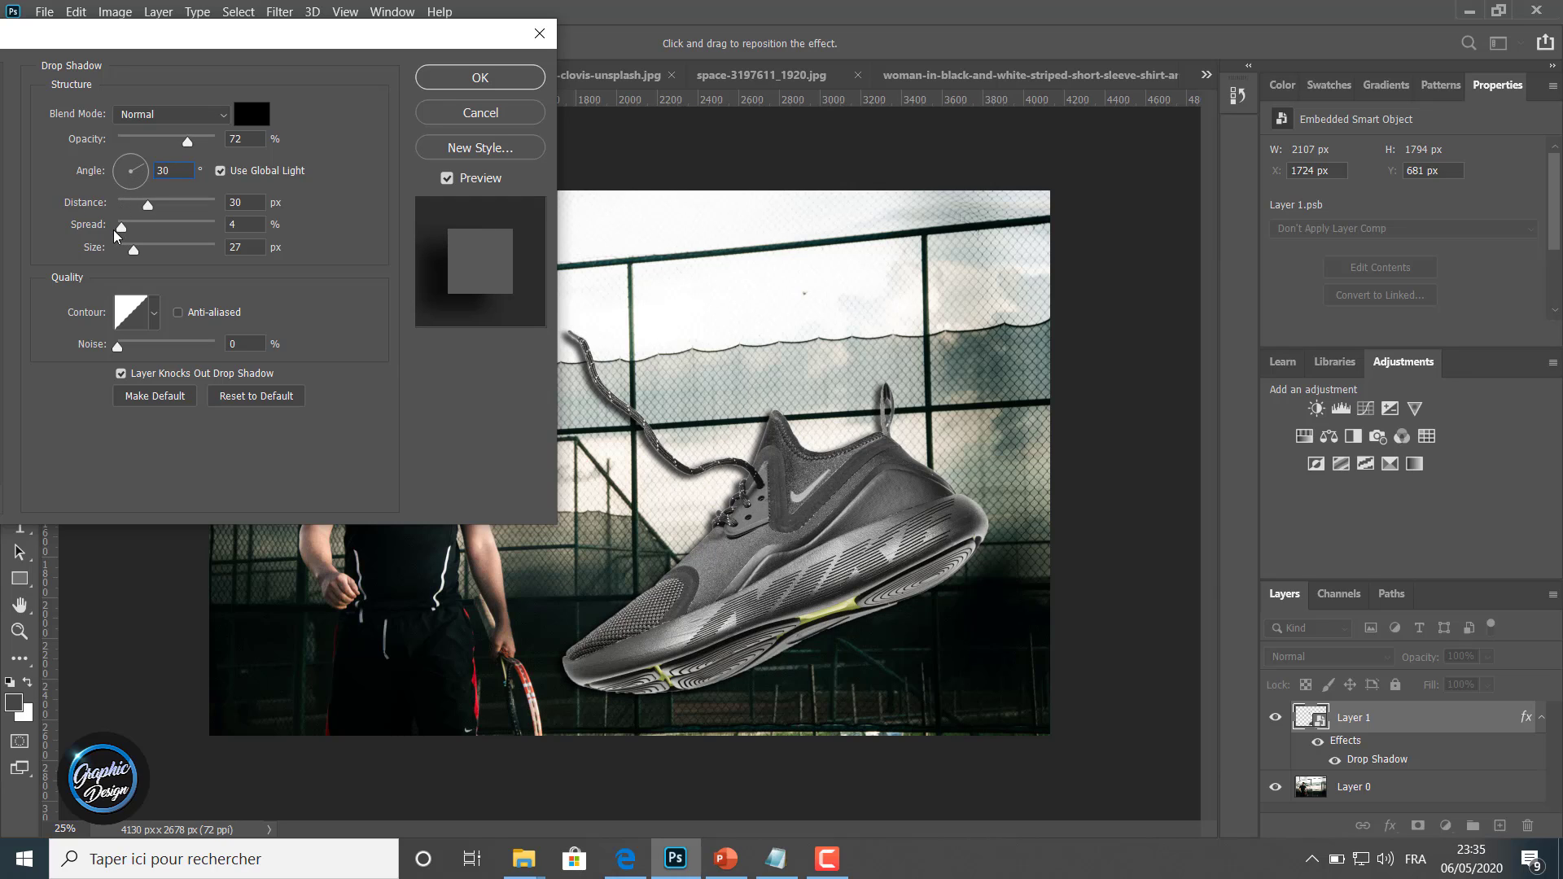
Raise the drop shadow's spread to about 29% and apply the layer style.
left_click_drag(125, 227, 148, 230)
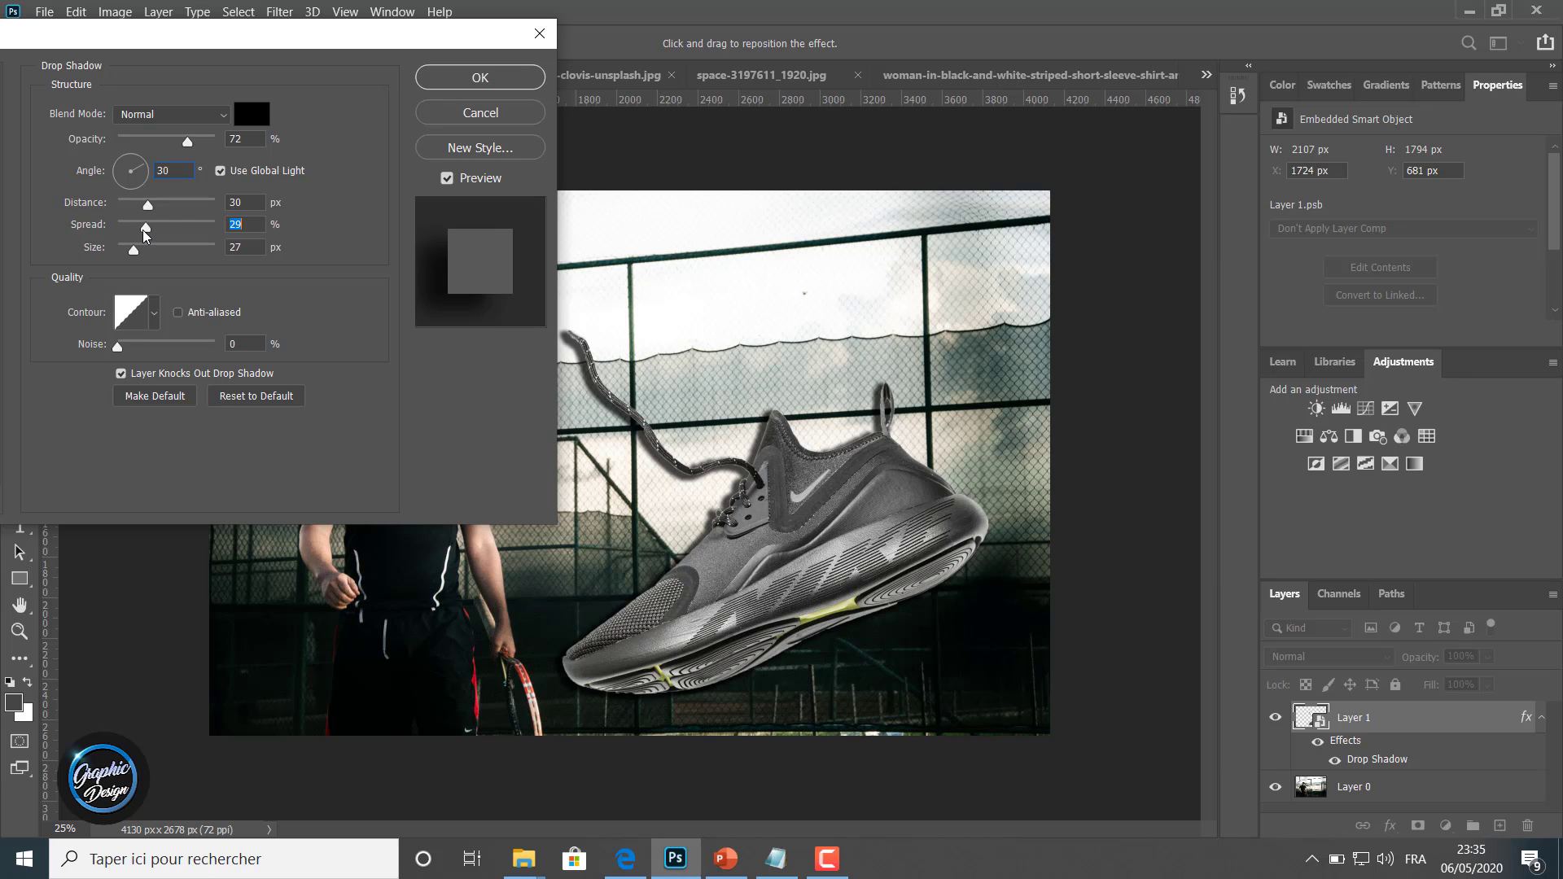
left_click_drag(143, 229, 141, 232)
left_click(438, 77)
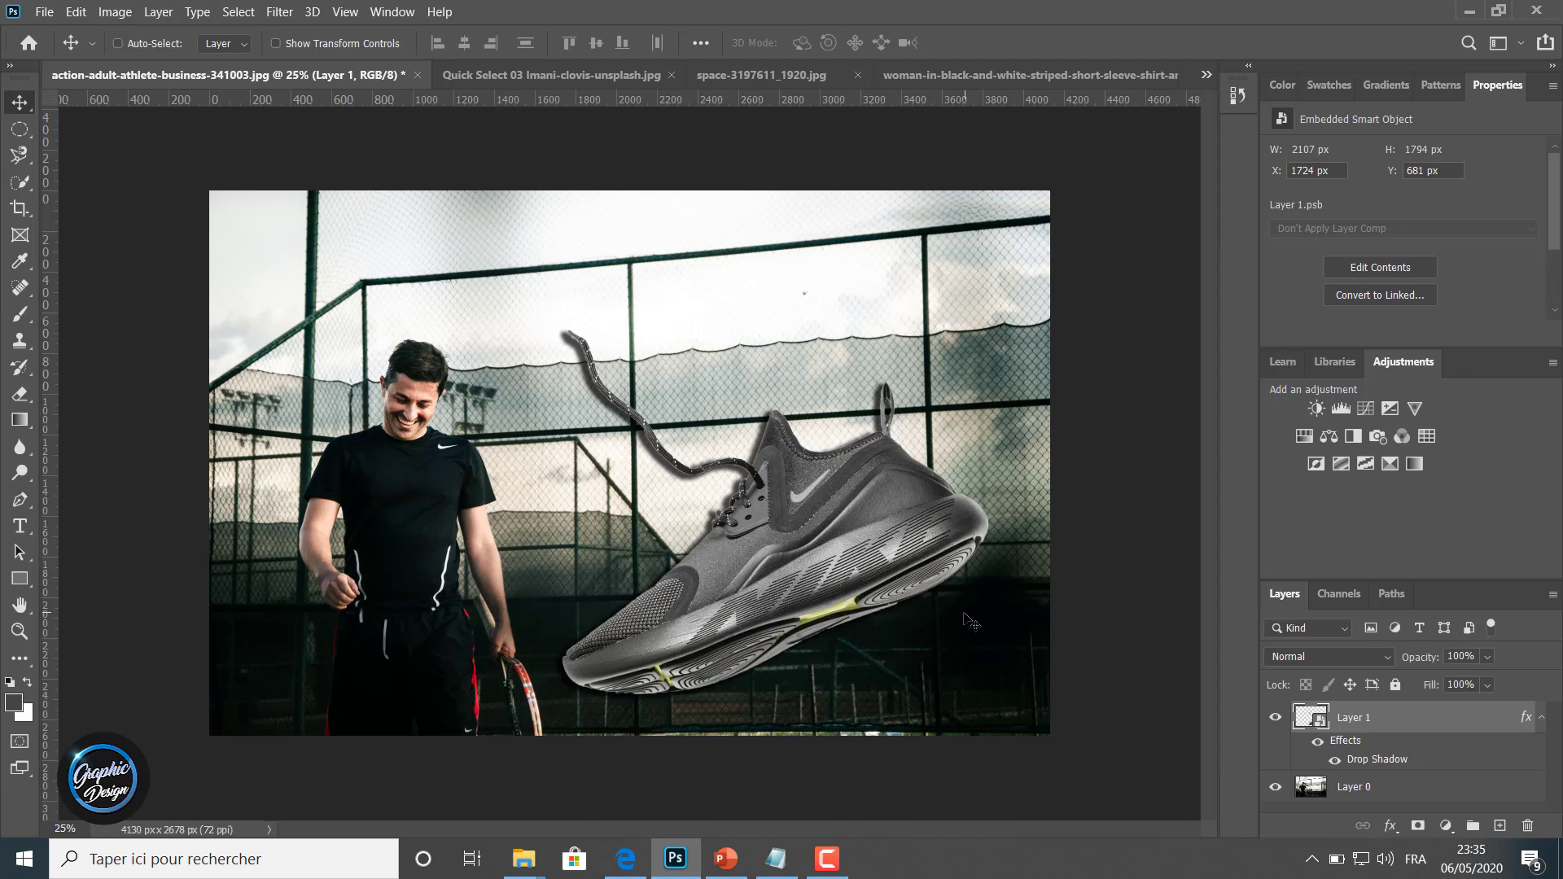
Toggle the sneaker layer's effects off and on to compare the image with and without the drop shadow.
left_click(1318, 743)
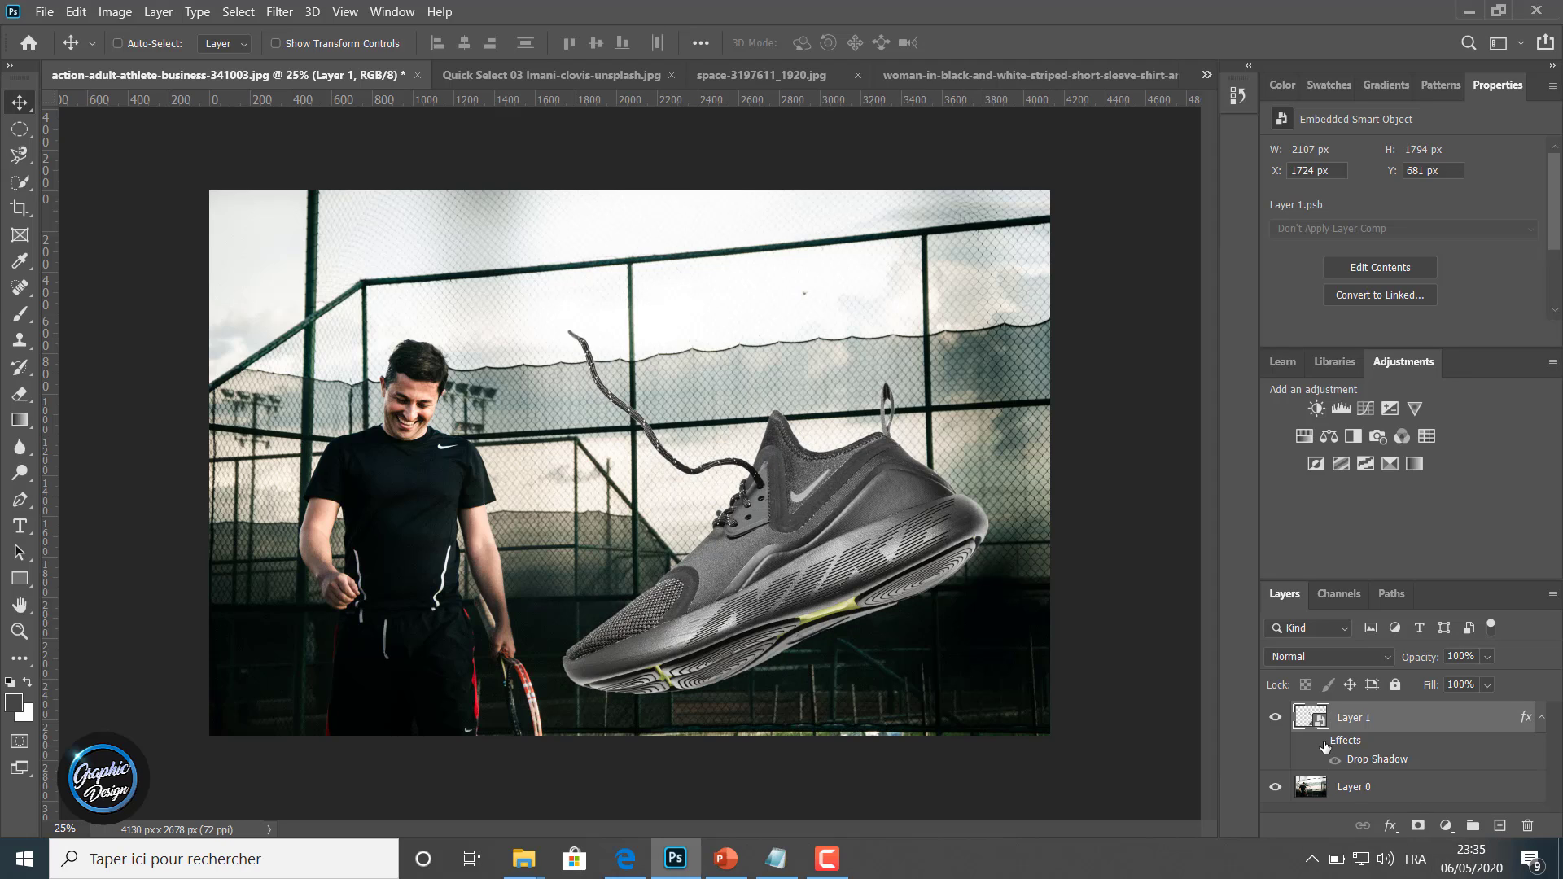
left_click(1318, 742)
left_click(1320, 742)
left_click(1319, 743)
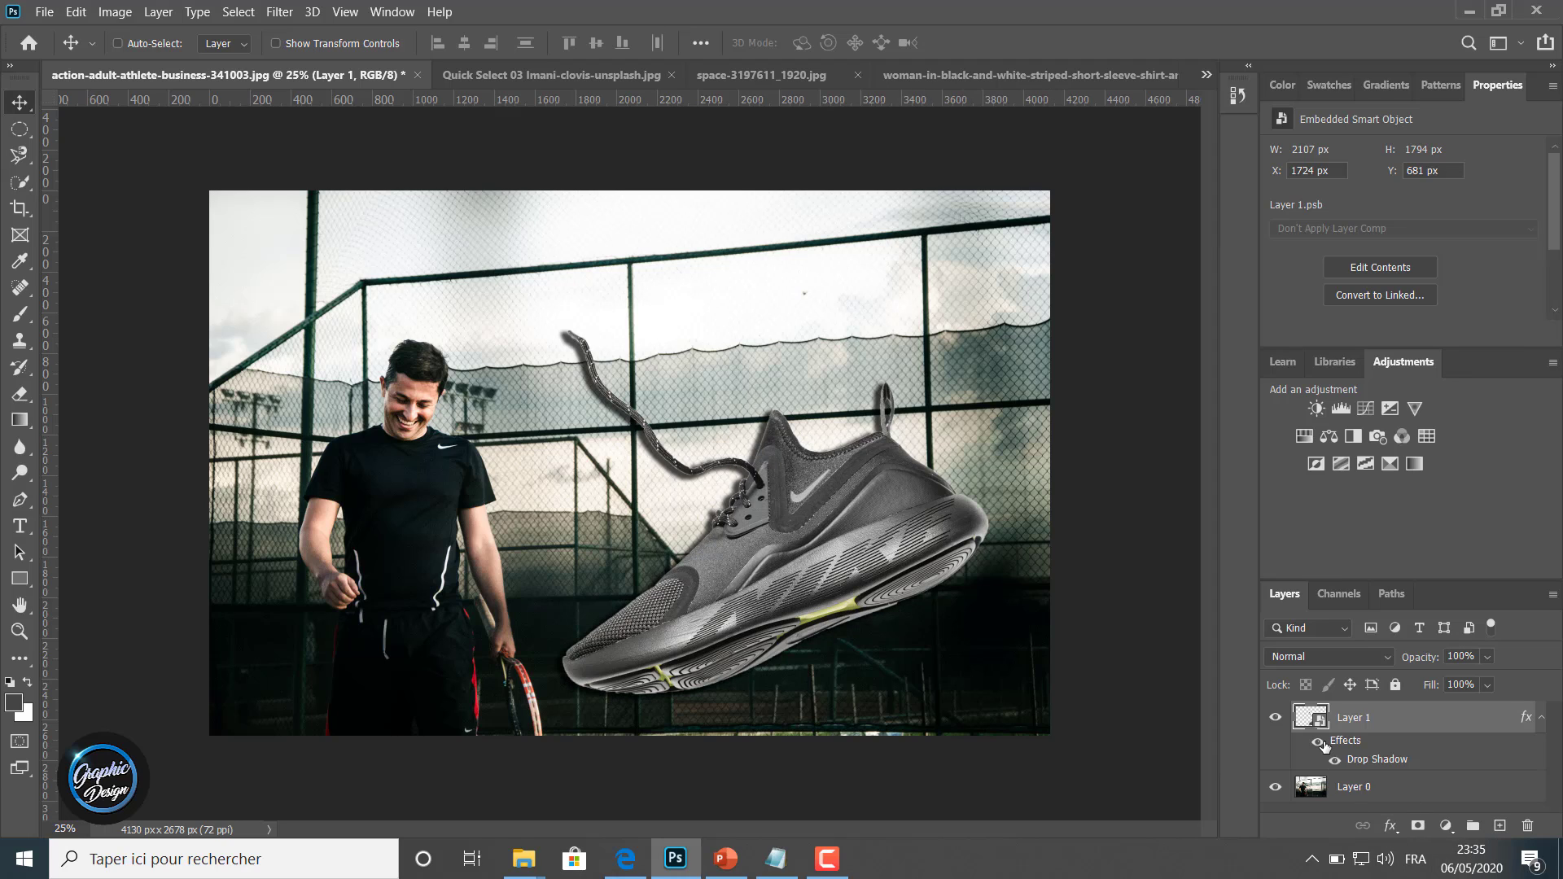
left_click(1320, 743)
left_click(1320, 743)
left_click(1320, 743)
left_click(1320, 743)
Add a Levels adjustment clipped to the sneaker layer, raising the black input point and lowering the white input point for stronger contrast.
left_click(1335, 407)
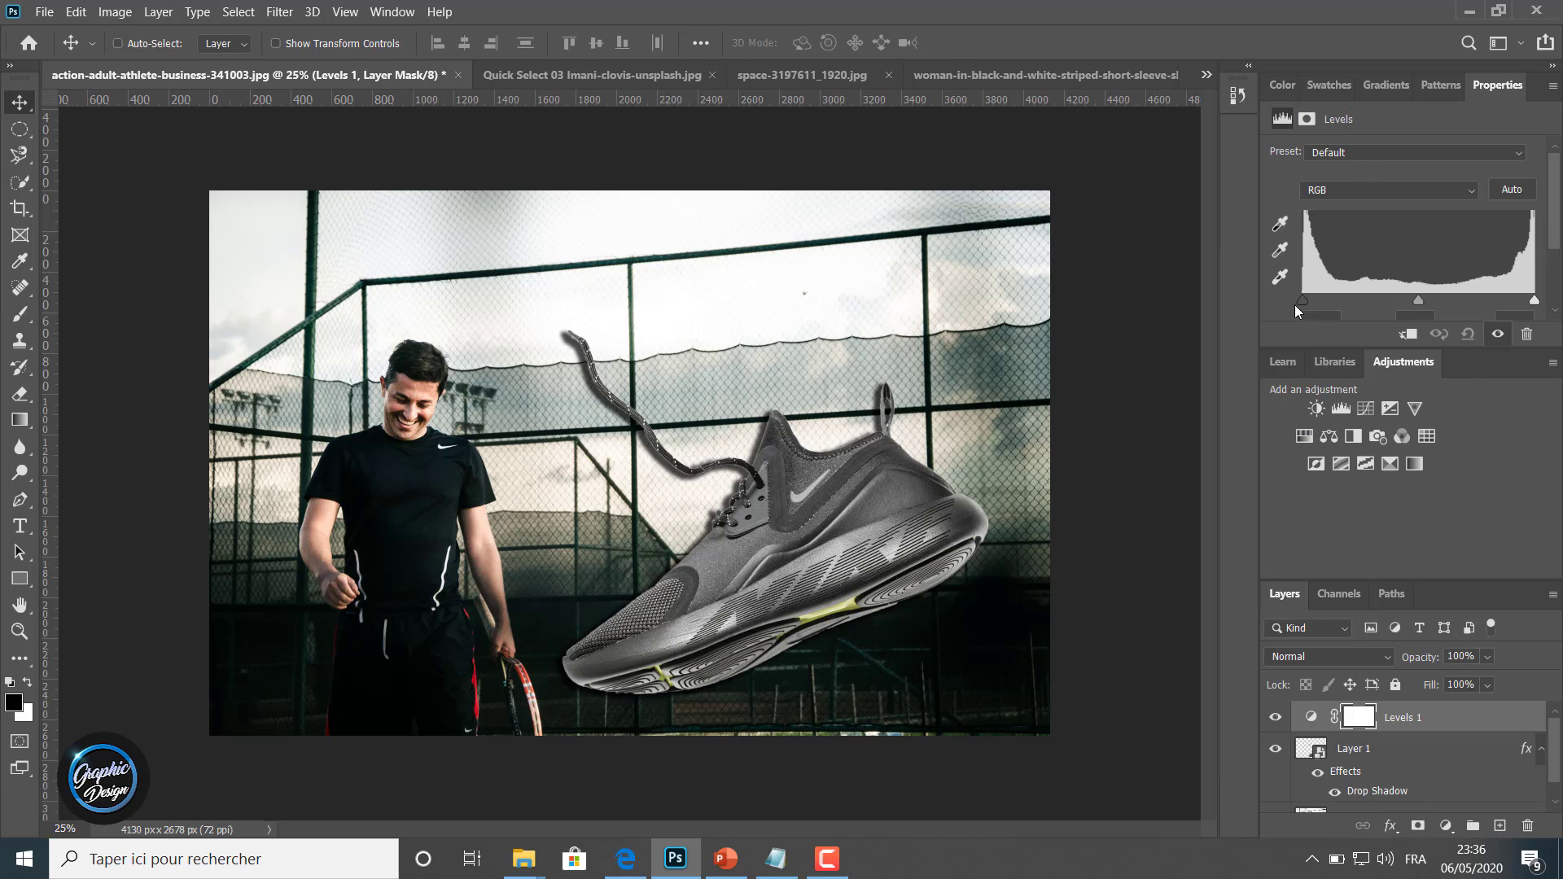
left_click(1408, 335)
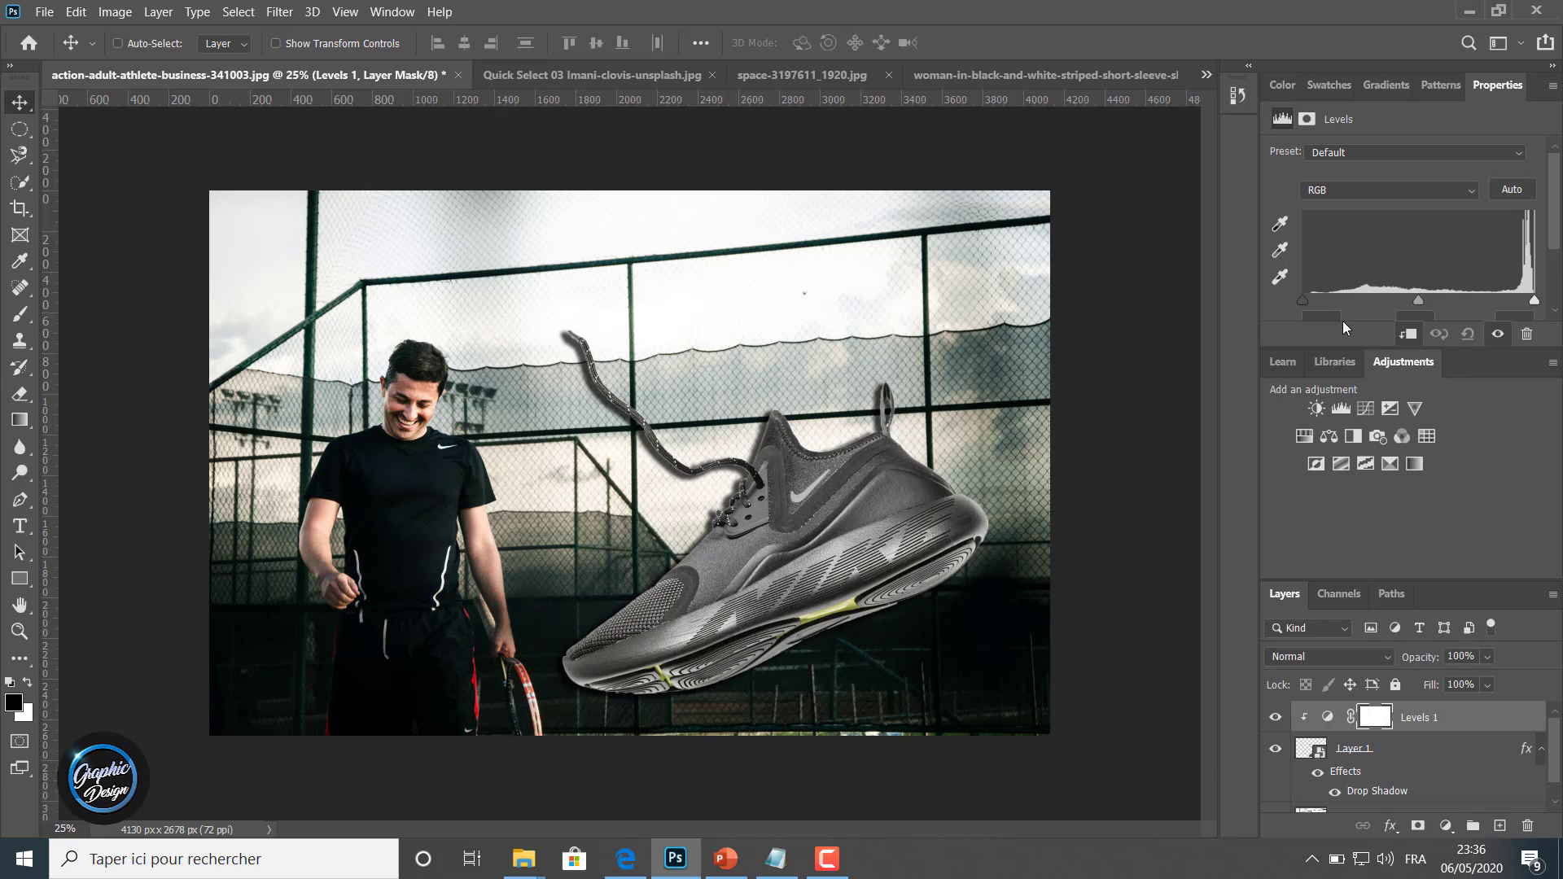
left_click_drag(1302, 301, 1337, 297)
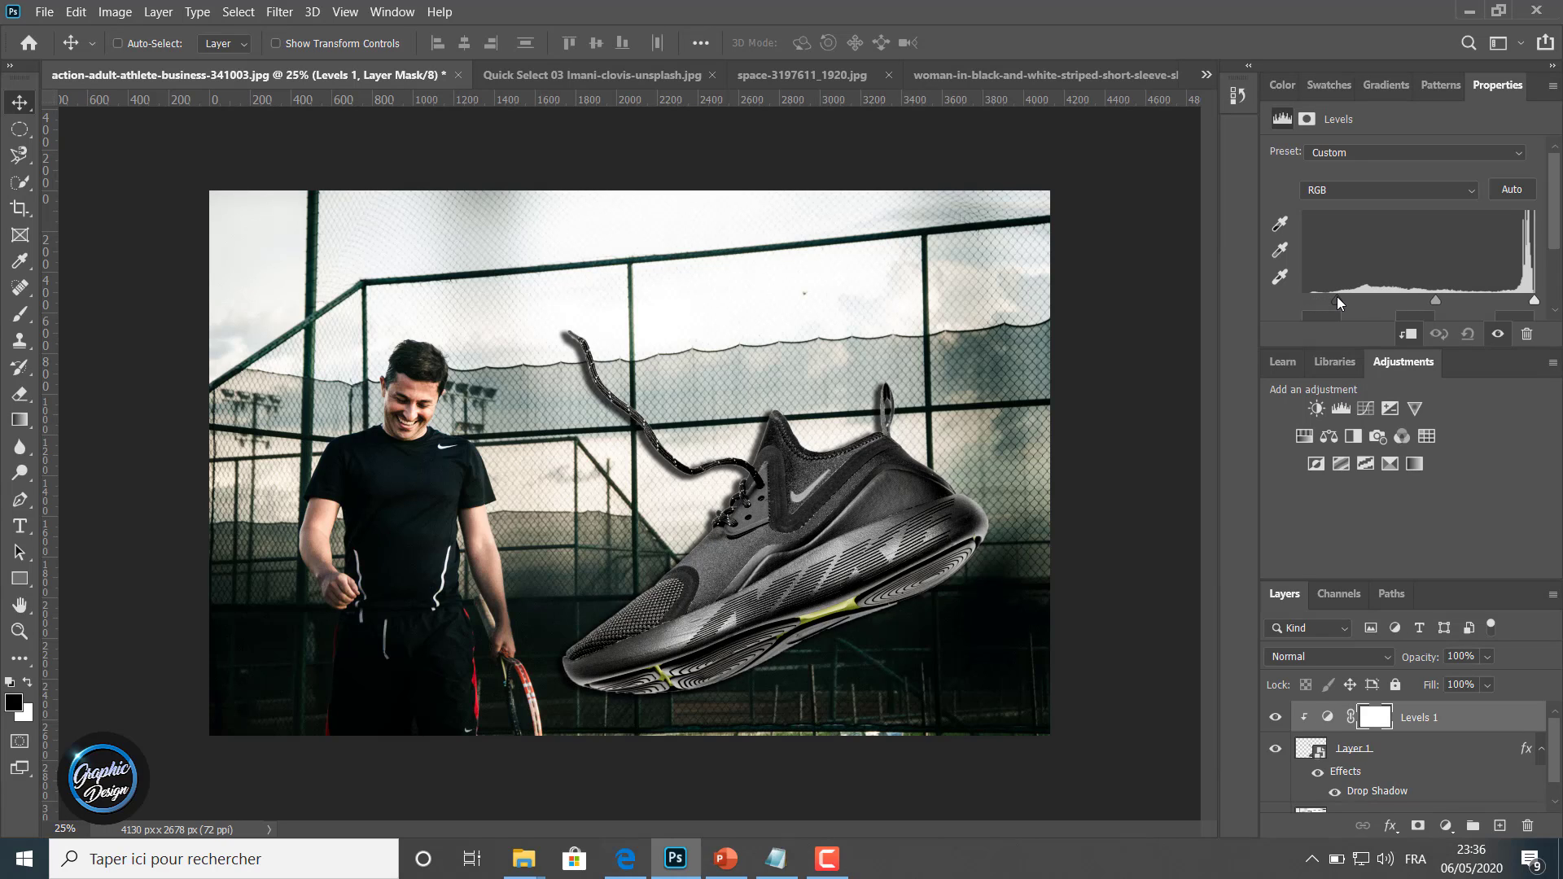
left_click_drag(1535, 304, 1472, 292)
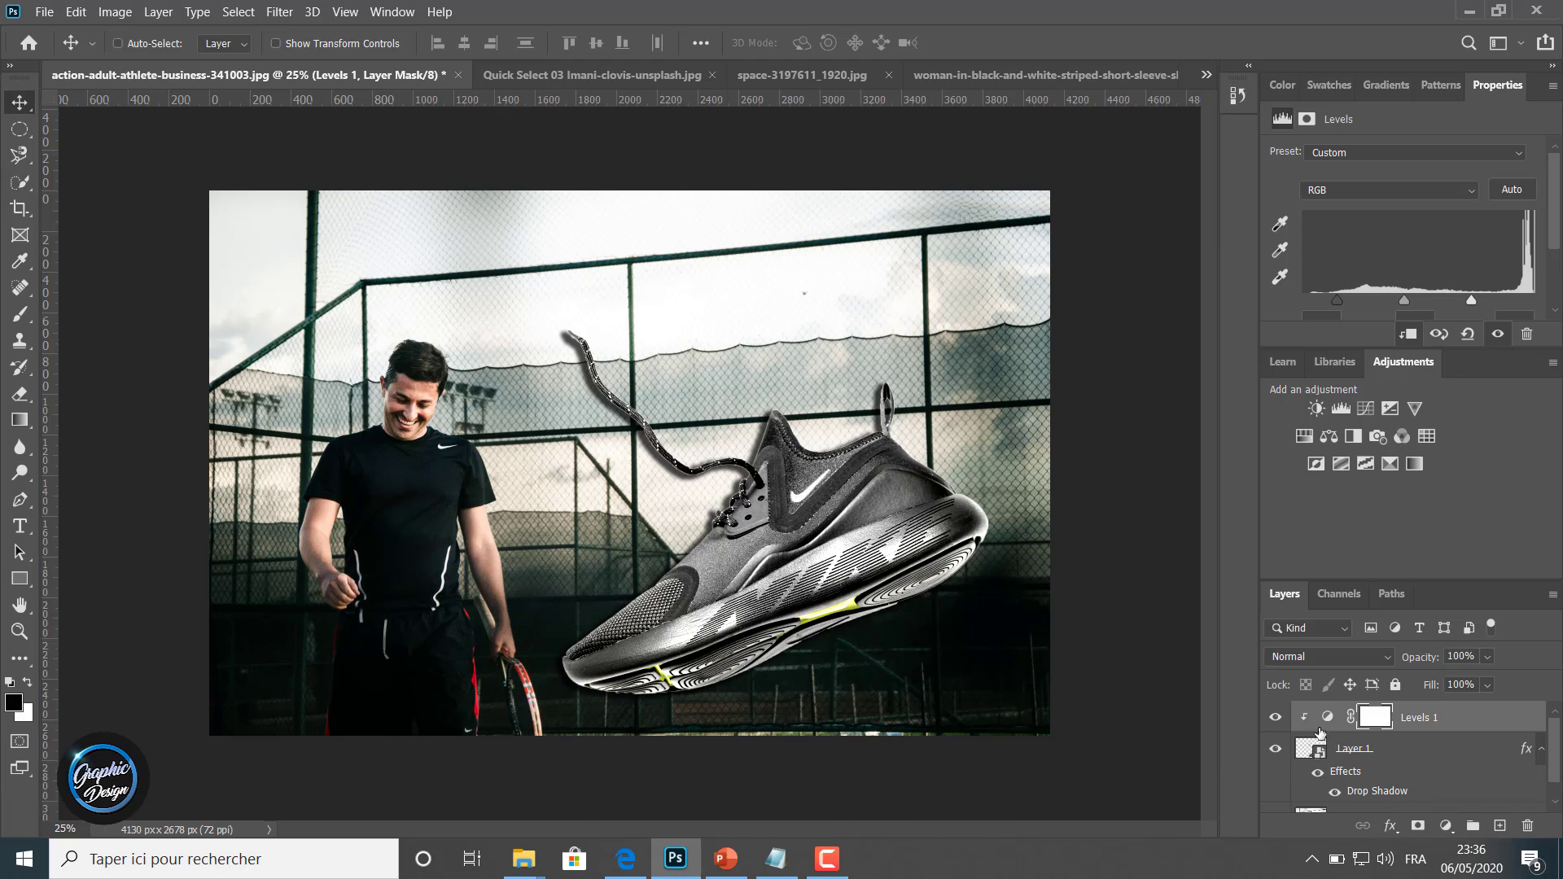
Toggle the Levels adjustment's visibility off and on to compare the sneaker before and after, leaving it visible.
left_click(1276, 719)
left_click(1276, 719)
left_click(1276, 720)
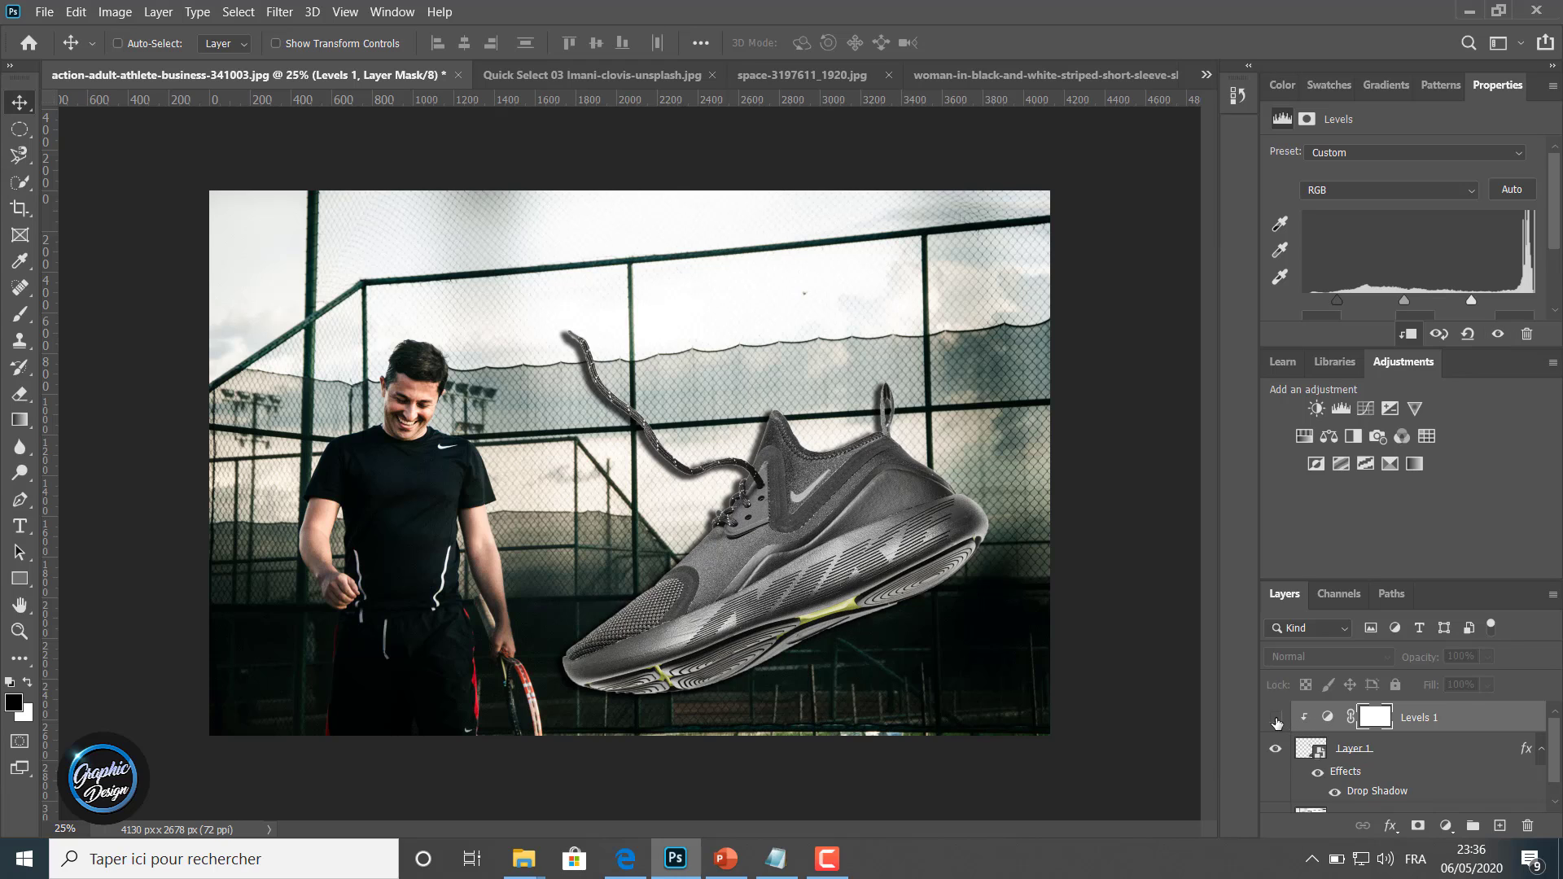
left_click(1275, 720)
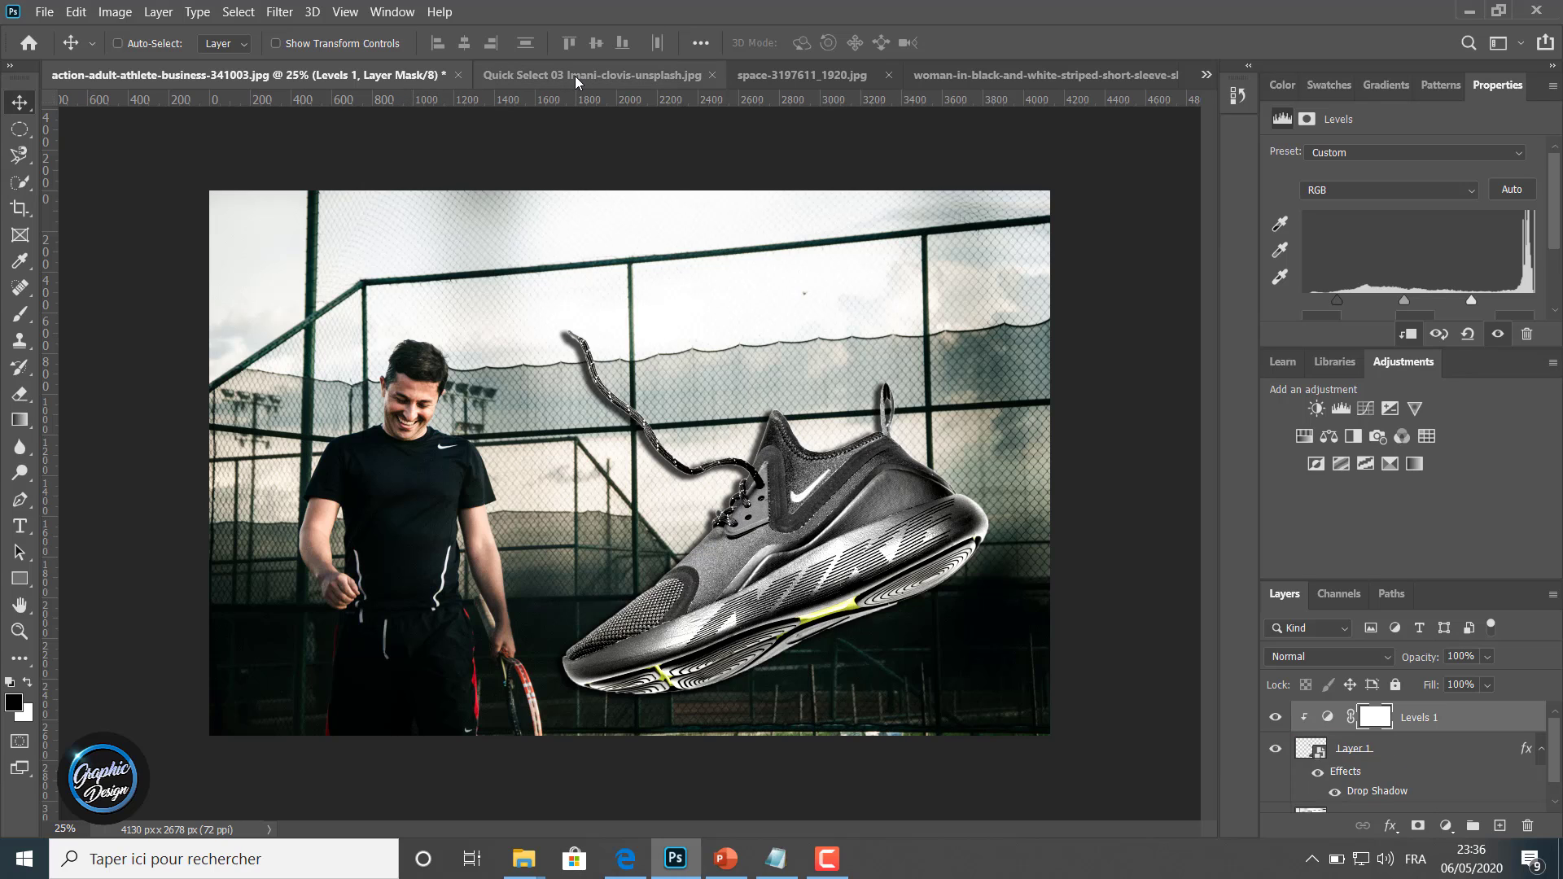
In the space-3197611_1920.jpg composite, toggle the woman layer and its effects off and on to review the result.
left_click(781, 74)
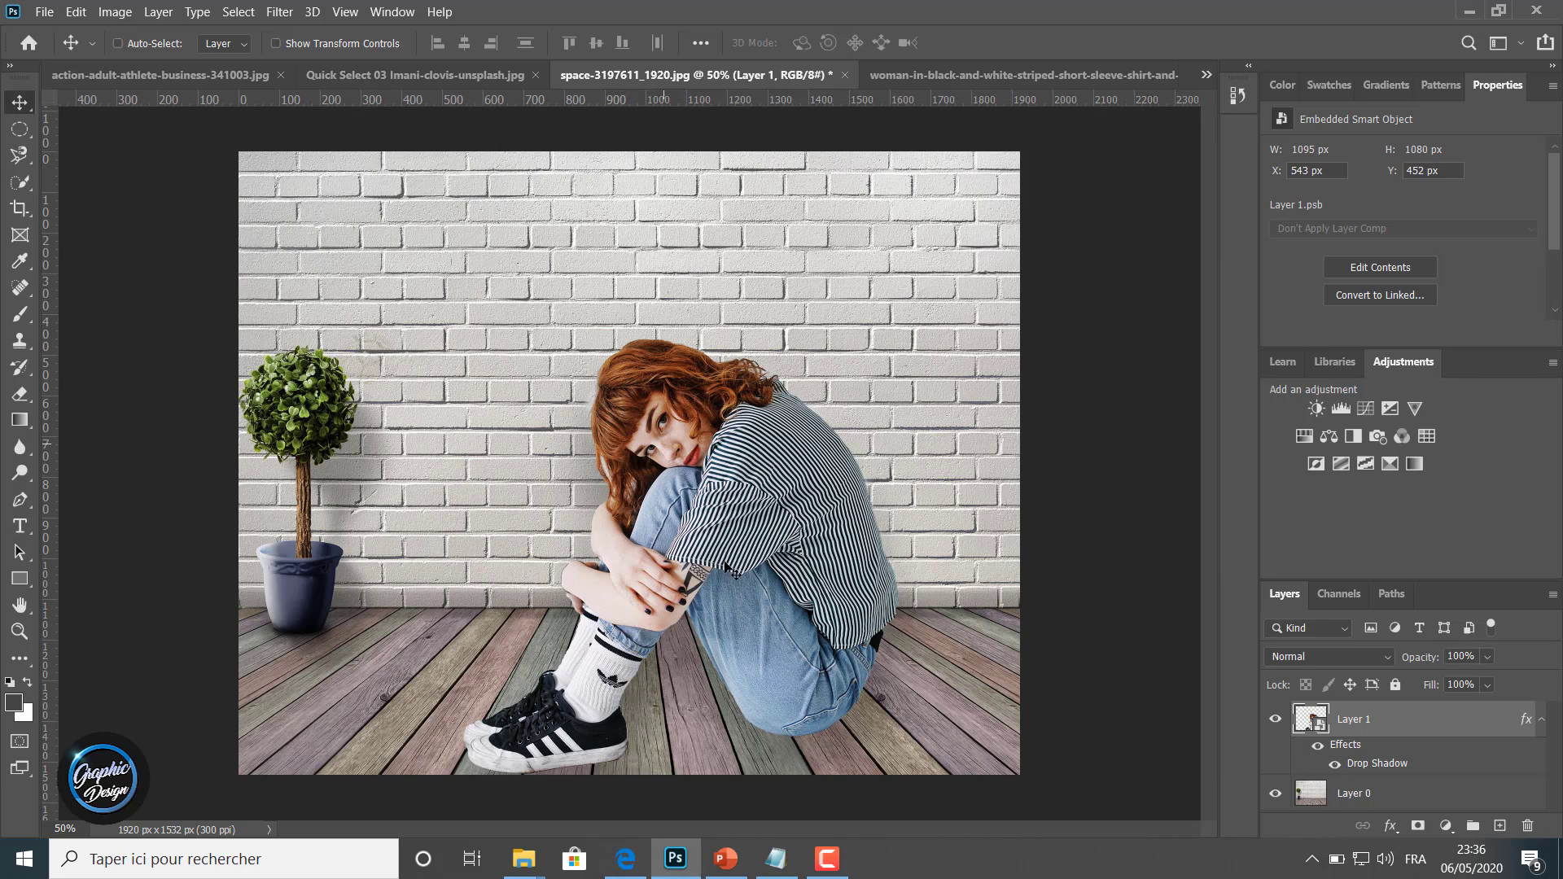
left_click(1277, 721)
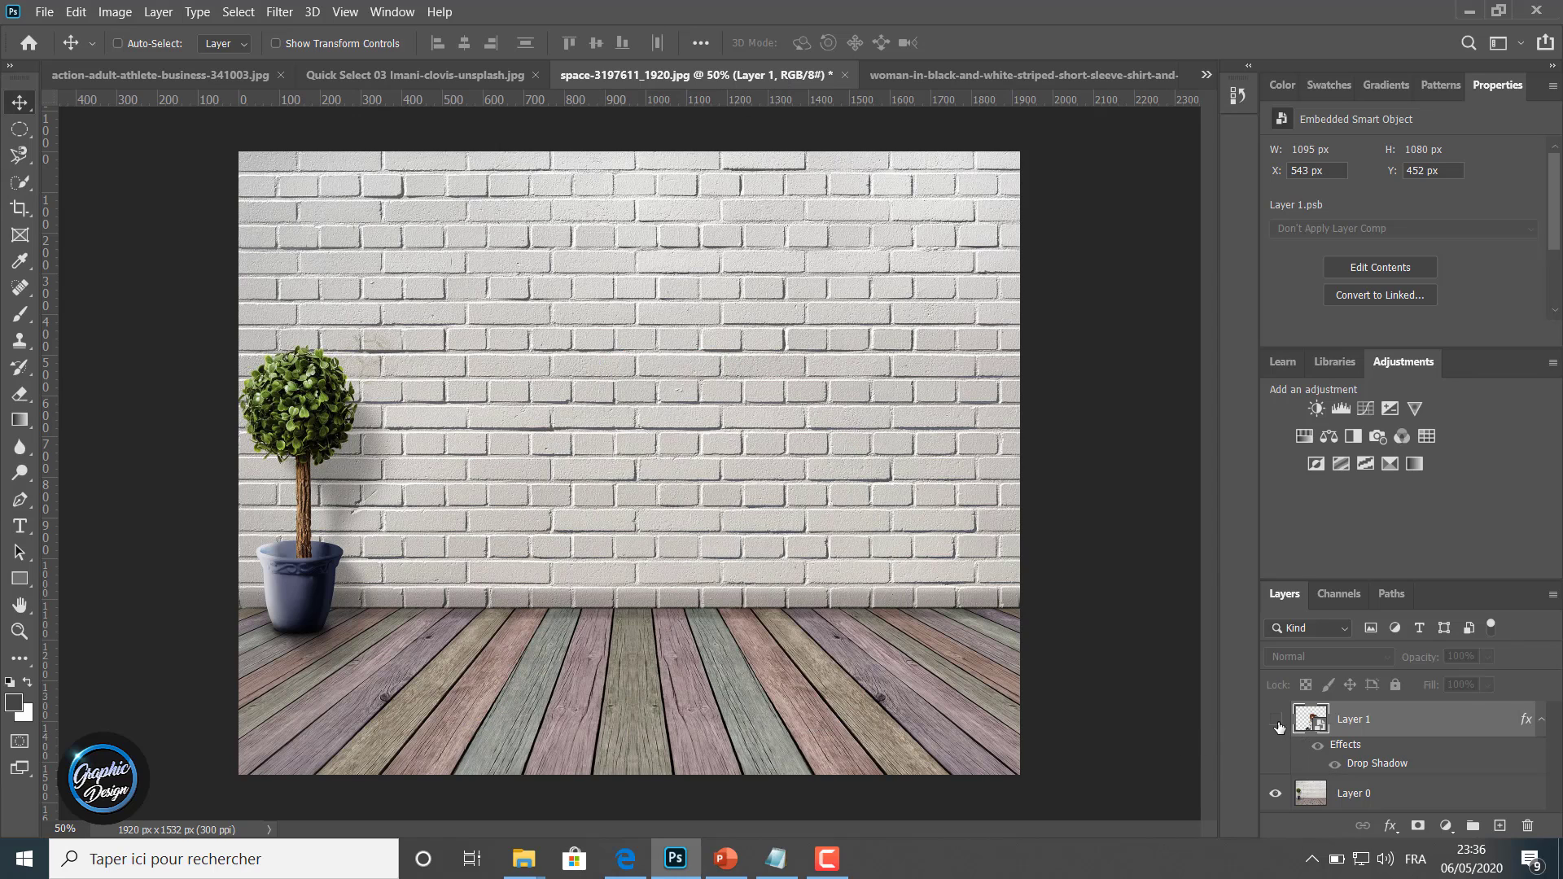
left_click(1278, 724)
left_click(1276, 721)
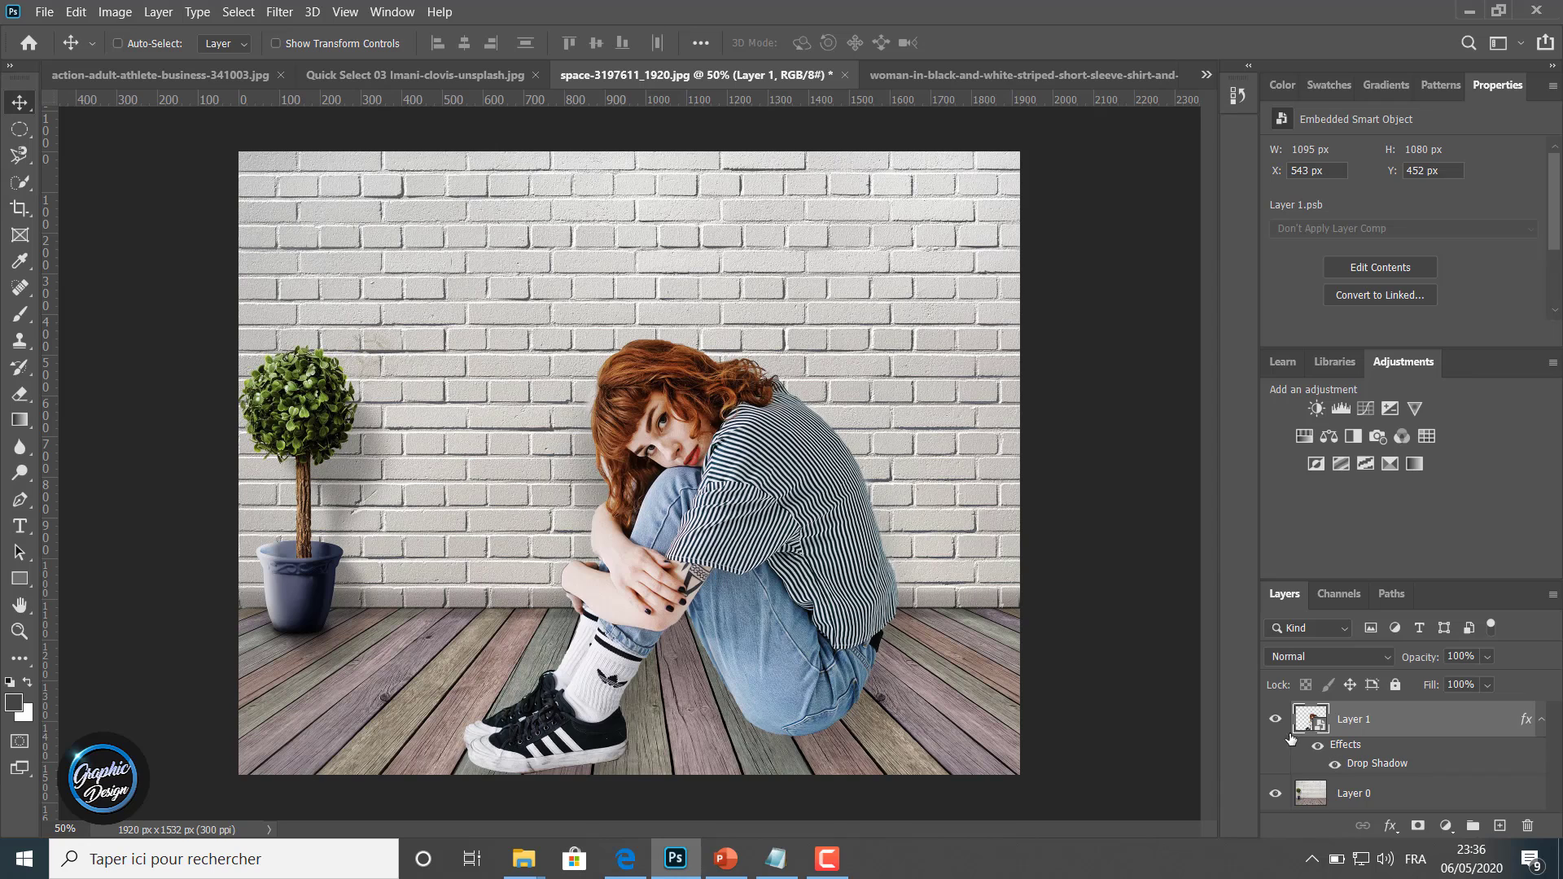
left_click(1318, 749)
left_click(1320, 751)
View the original photo of the woman with its active selection, and return to action-adult-athlete-business-341003.jpg.
left_click(974, 78)
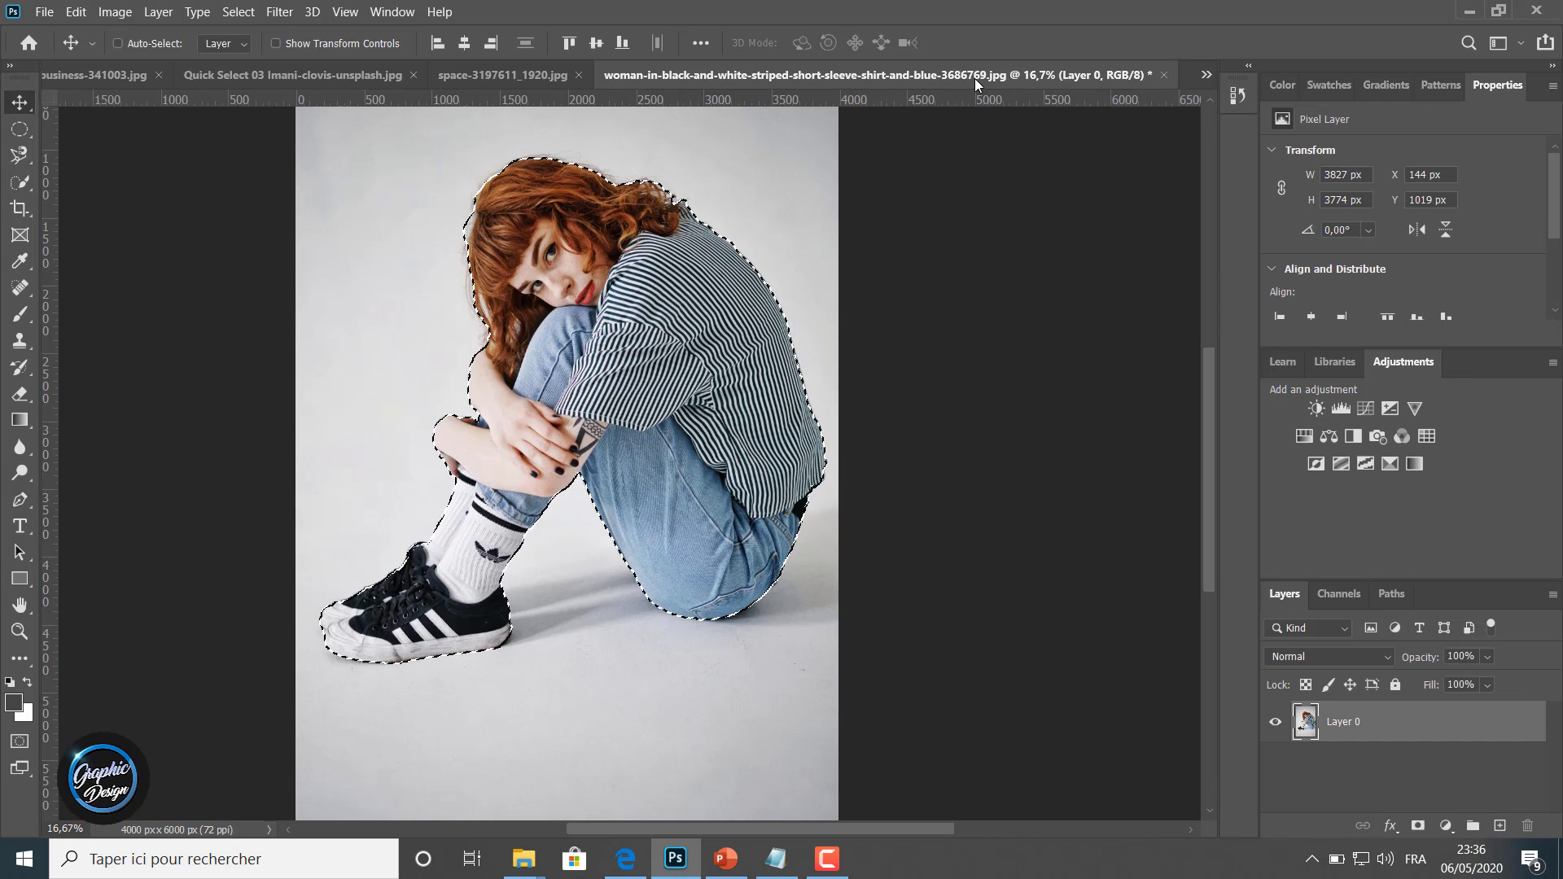
left_click(1206, 75)
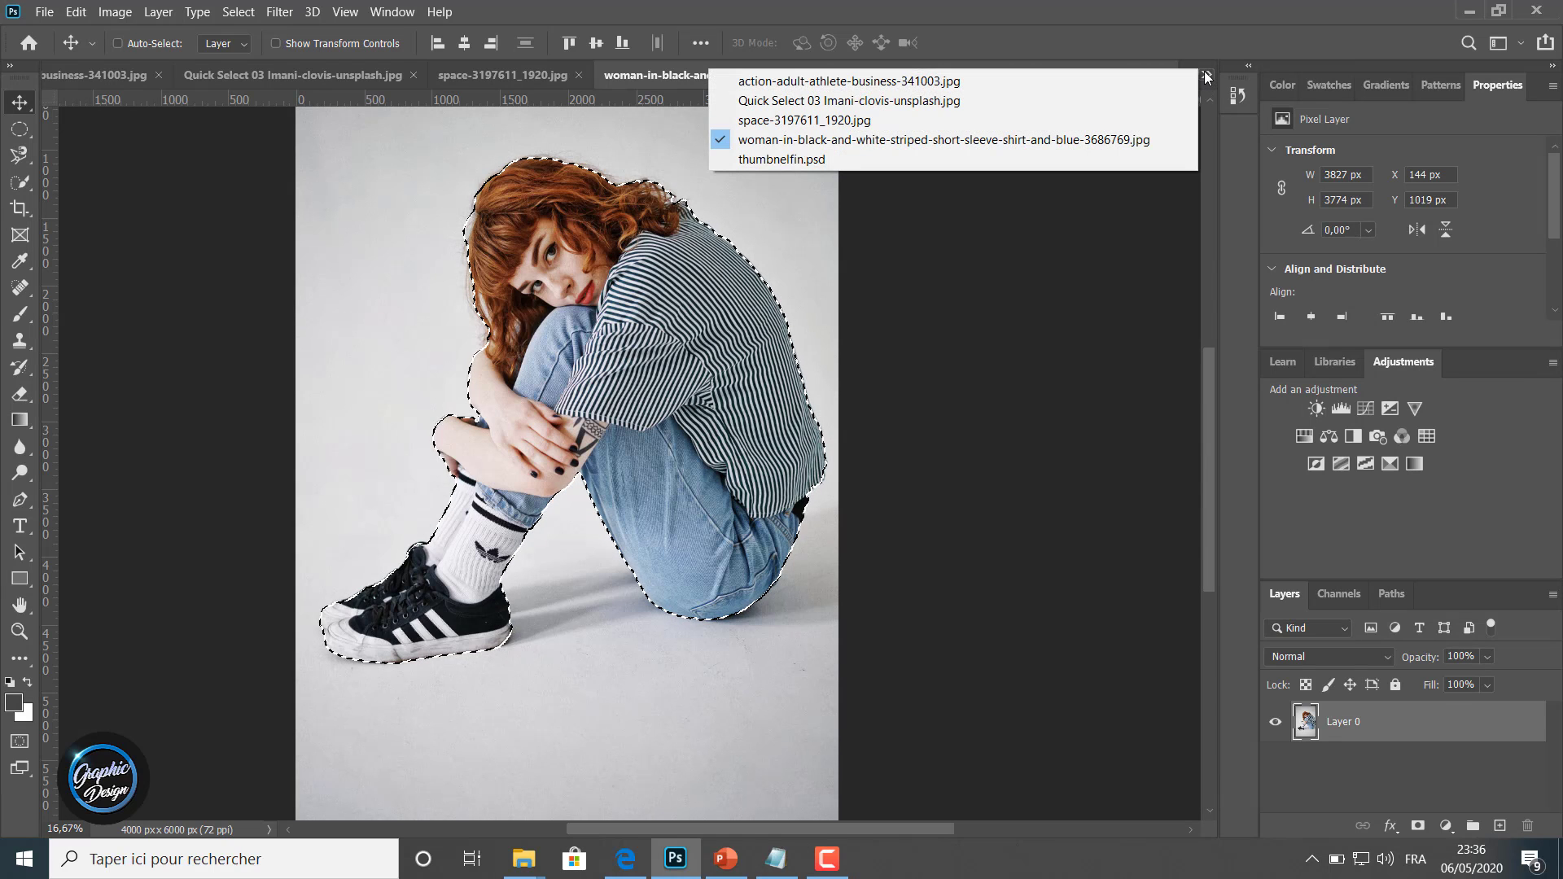
left_click(866, 83)
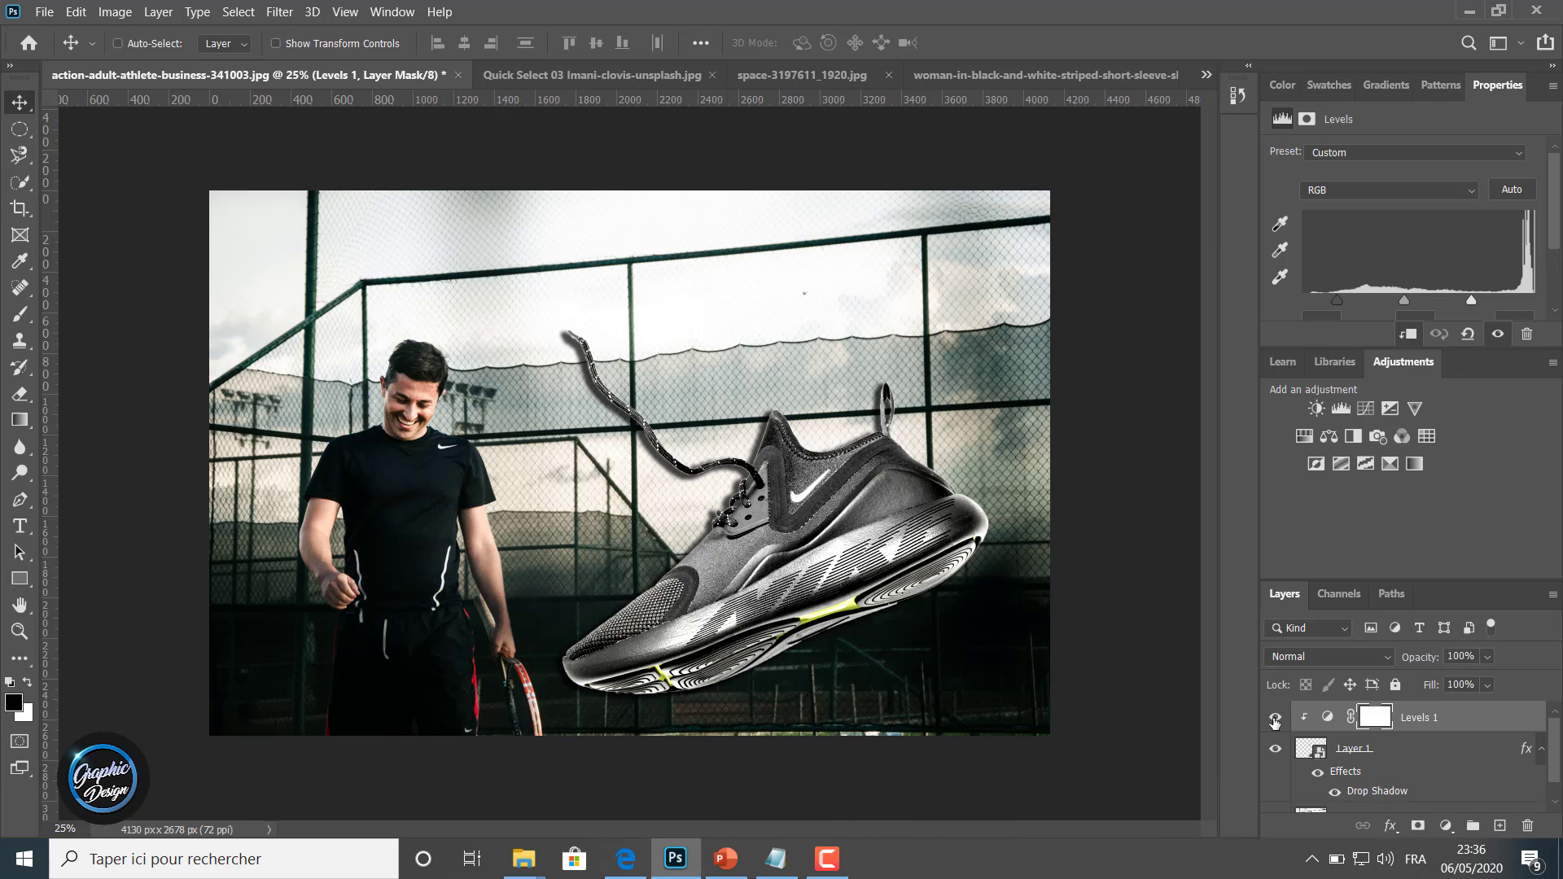
Toggle the sneaker layer, its drop shadow effects and the Levels adjustment off and on to compare the final composite, leaving all visible.
left_click(1274, 749)
left_click(1274, 750)
left_click(1275, 749)
left_click(1275, 749)
left_click(1323, 789)
left_click(1317, 772)
left_click(1276, 718)
left_click(1276, 717)
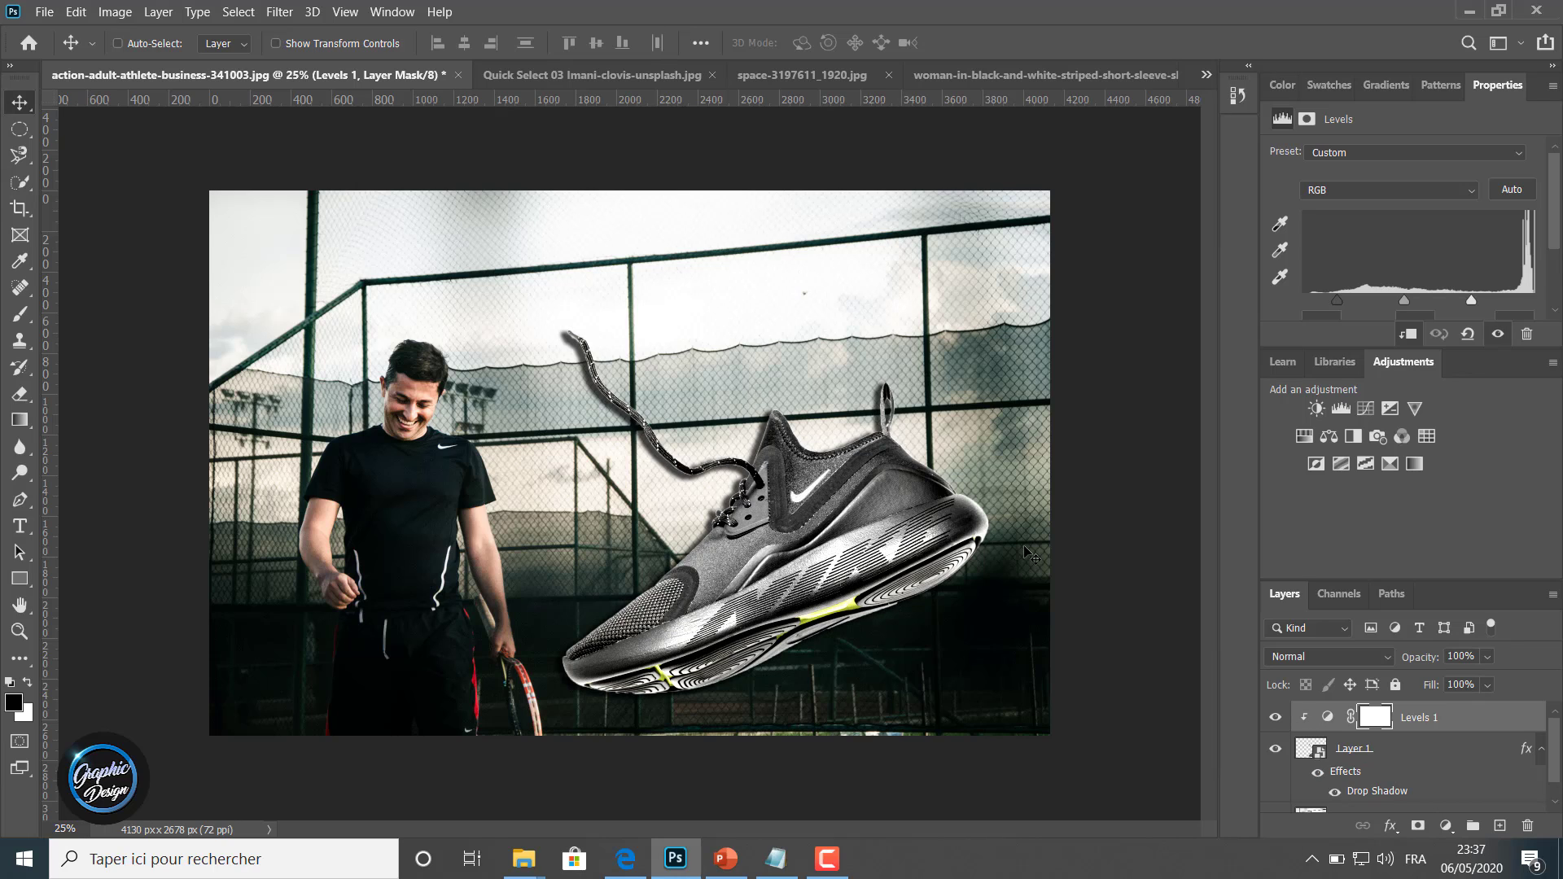